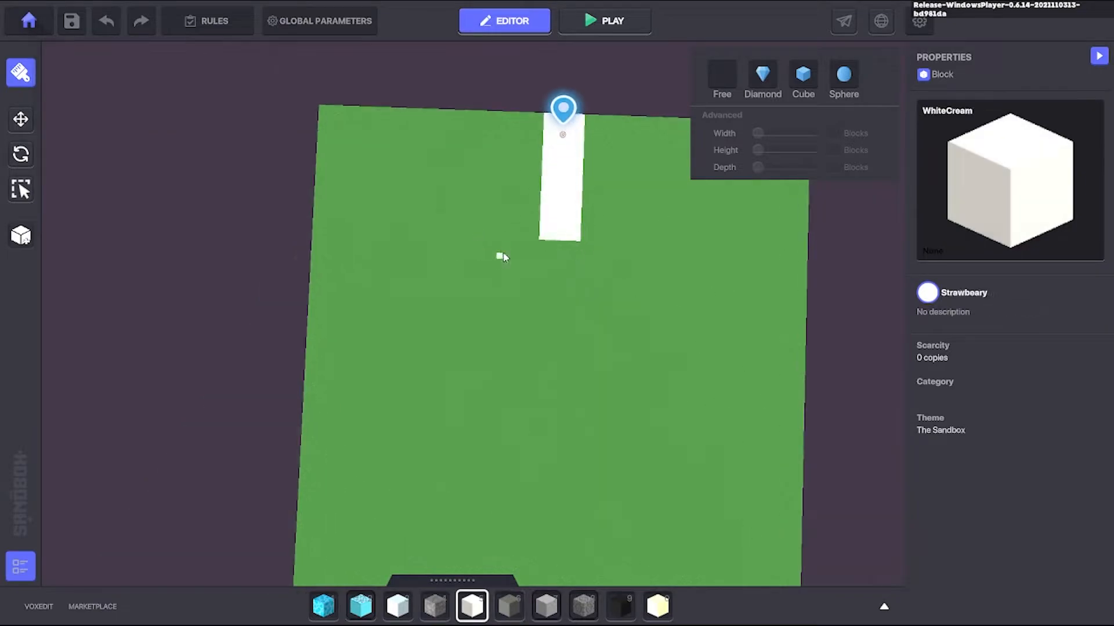
# Step: Dig a narrow strip across the inner end of the white path
pyautogui.moveTo(518, 250); pyautogui.dragTo(601, 253)
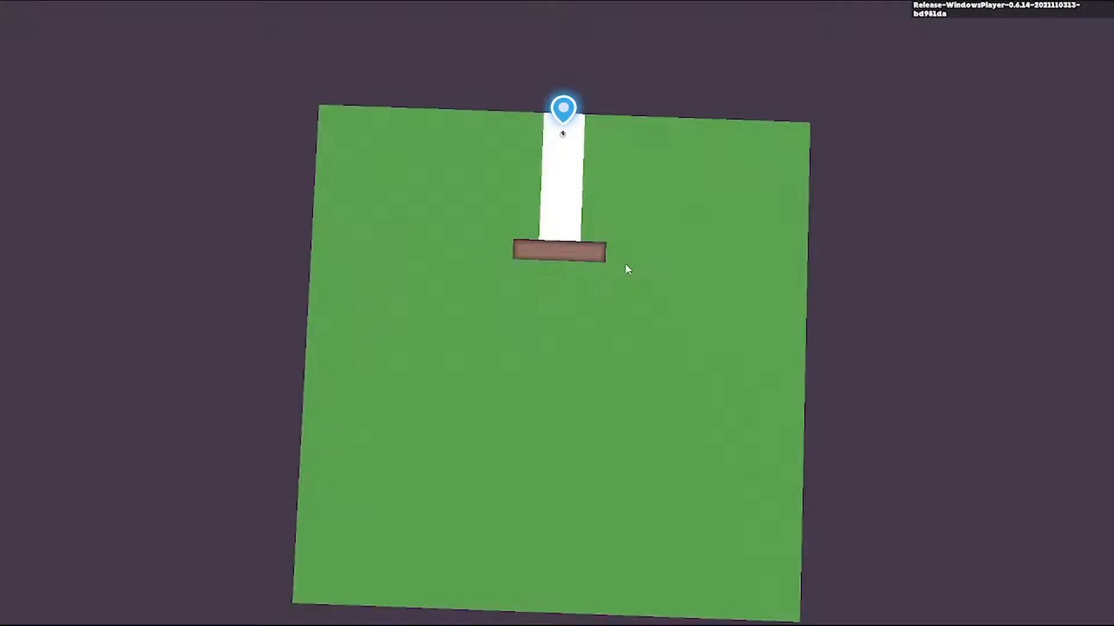
pyautogui.press('w')
pyautogui.press('w')
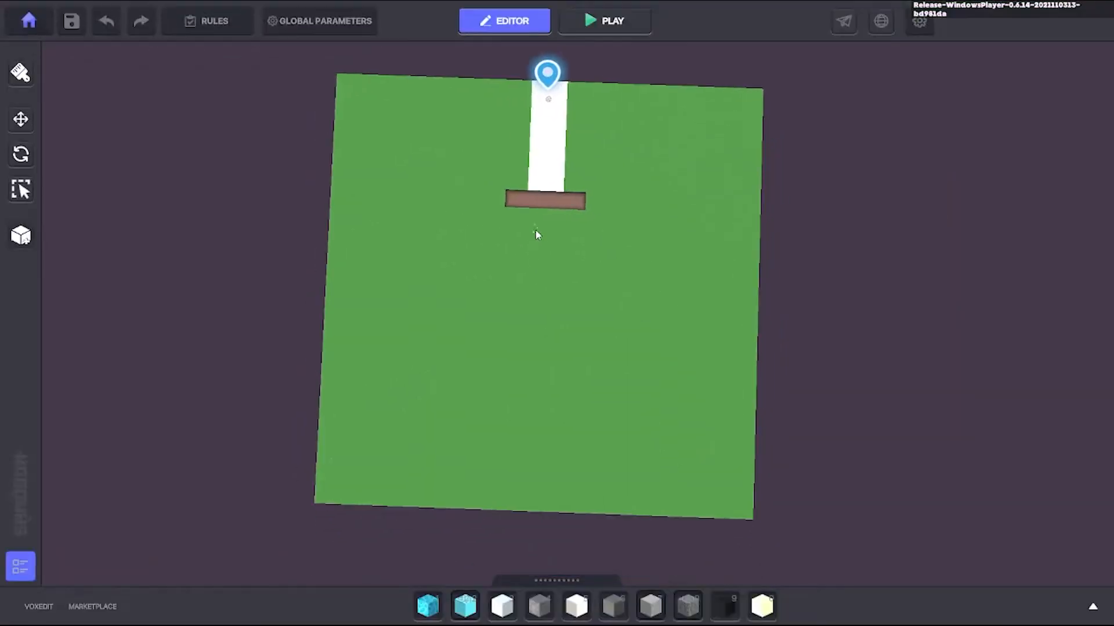
# Step: Examine the dug strip and the white path up close from the spawn point's side
pyautogui.moveTo(535, 230); pyautogui.dragTo(511, 348, button='middle')
pyautogui.scroll(1, 505, 336)
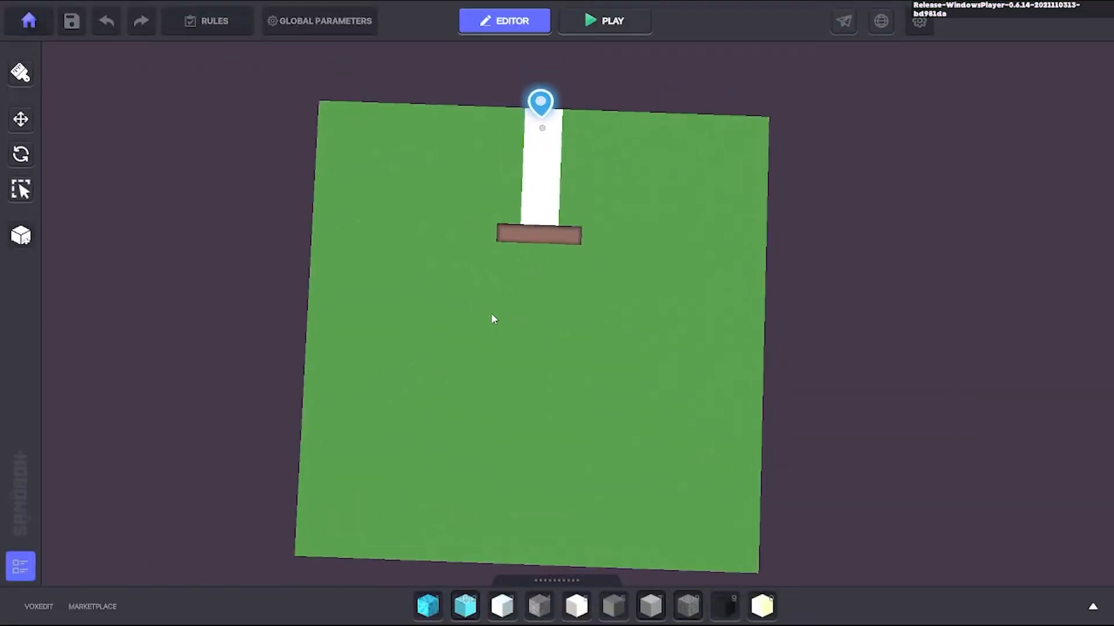
pyautogui.moveTo(499, 299); pyautogui.dragTo(511, 394, button='middle')
pyautogui.moveTo(512, 398); pyautogui.dragTo(676, 348, button='right')
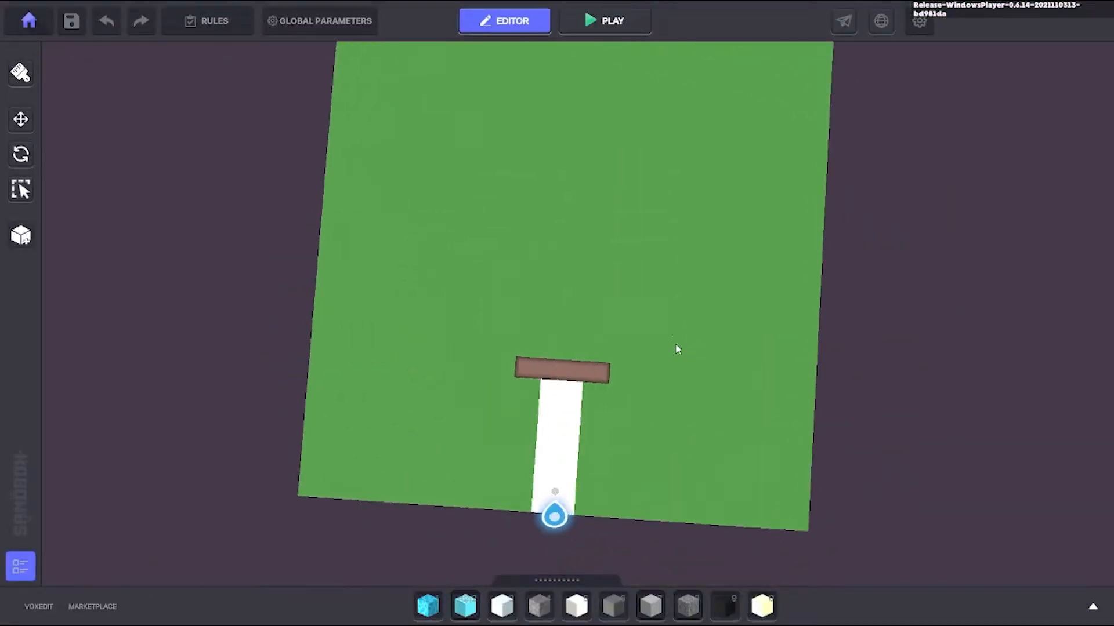
pyautogui.scroll(1, 667, 351)
pyautogui.moveTo(592, 363); pyautogui.dragTo(579, 422, button='middle')
pyautogui.scroll(3, 565, 438)
pyautogui.scroll(5, 560, 458)
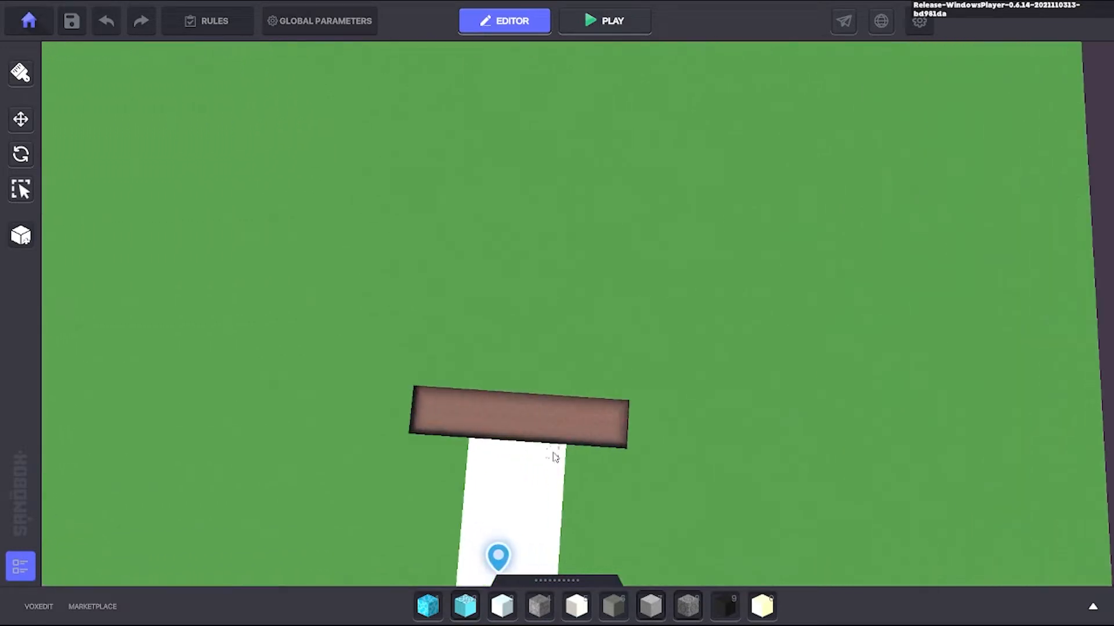
# Step: Search the block library for "grass", choose Grass 01, and fill the separate rectangular pit beyond the main excavation
pyautogui.press('Tab')
pyautogui.click(270, 319)
pyautogui.write('grass')
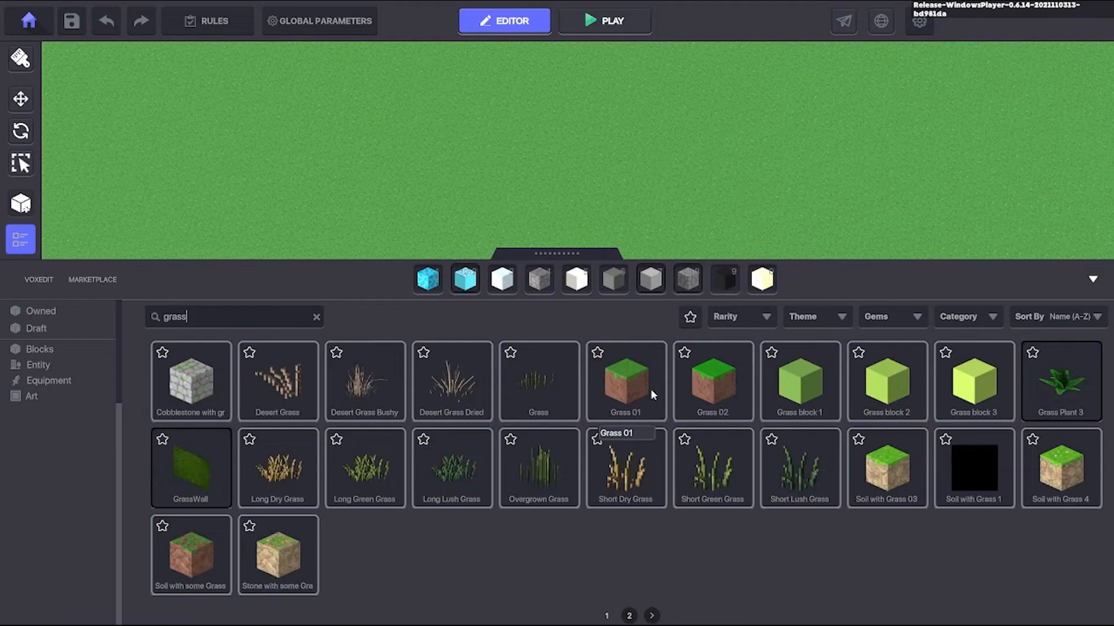
pyautogui.click(652, 395)
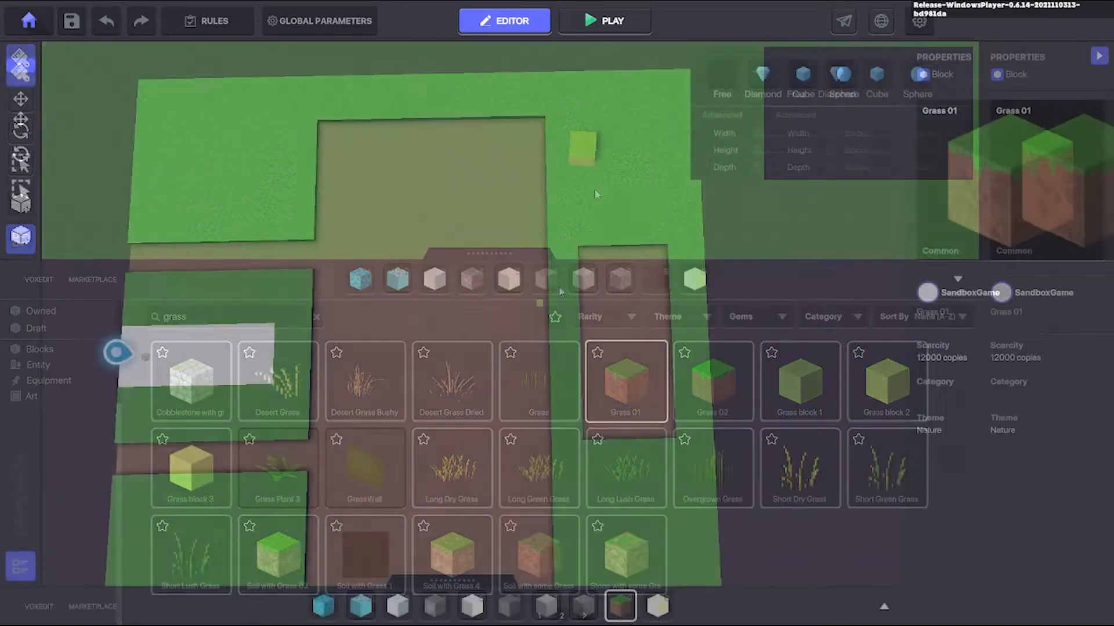
pyautogui.moveTo(580, 251); pyautogui.dragTo(676, 455)
# Step: Try to lay a band of WhiteCream blocks across the grass at the inner end of the white path
pyautogui.moveTo(706, 348); pyautogui.dragTo(528, 229, button='right')
pyautogui.moveTo(528, 229); pyautogui.dragTo(517, 331, button='middle')
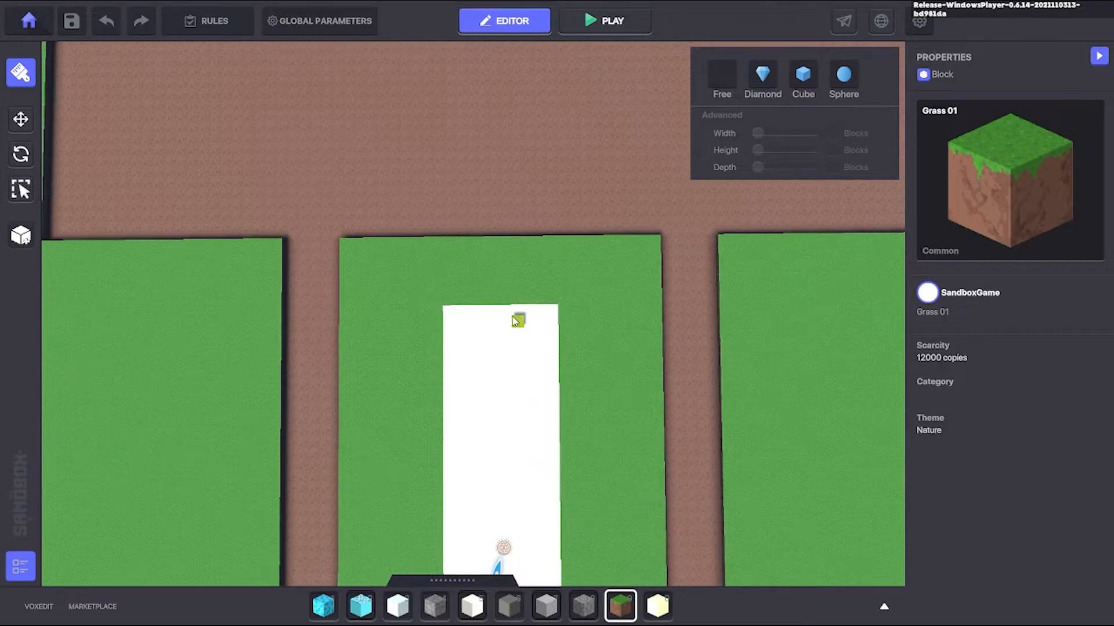
pyautogui.press('5')
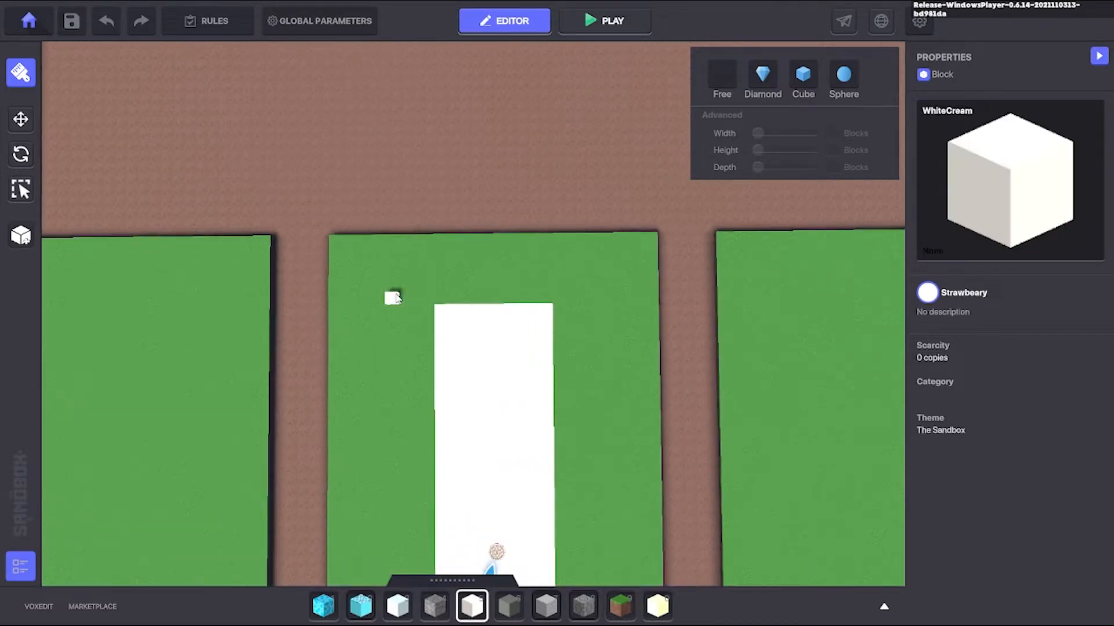
pyautogui.moveTo(341, 248)
pyautogui.mouseDown()
pyautogui.moveTo(651, 316)
pyautogui.moveTo(191, 344)
pyautogui.moveTo(492, 234)
pyautogui.mouseUp()
pyautogui.scroll(5, 534, 324)
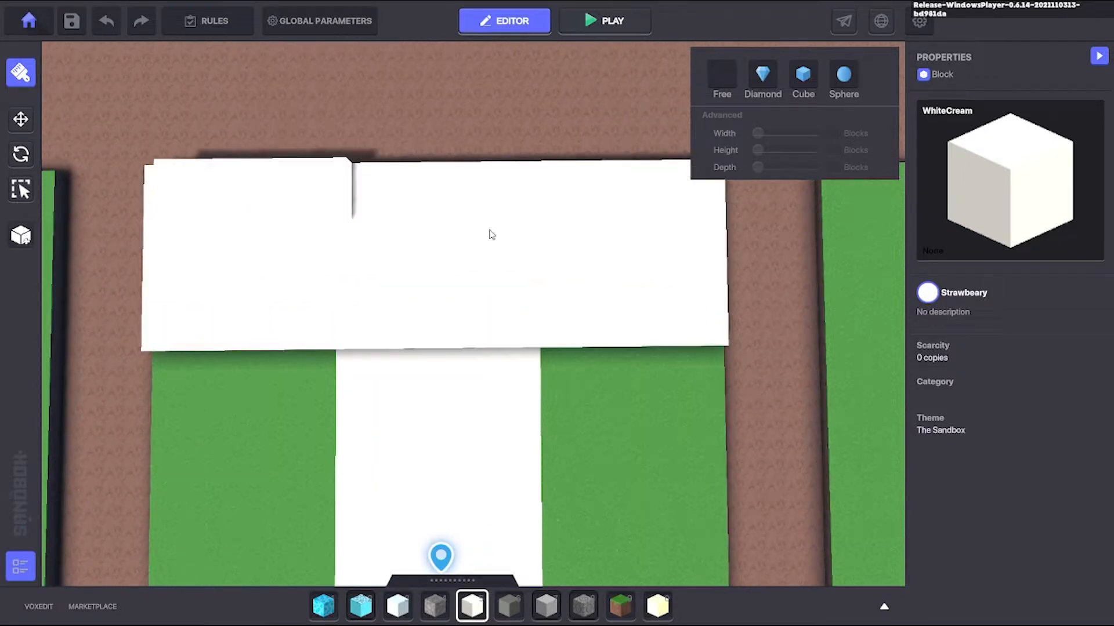
# Step: Undo the WhiteCream blocks placed on the grass at the end of the path
pyautogui.moveTo(691, 310); pyautogui.dragTo(326, 326, button='right')
pyautogui.moveTo(655, 262); pyautogui.dragTo(655, 297, button='right')
pyautogui.hotkey('ctrl', 'z')
pyautogui.hotkey('ctrl', 'z')
pyautogui.hotkey('ctrl', 'z')
pyautogui.hotkey('ctrl', 'z')
pyautogui.scroll(2, 285, 314)
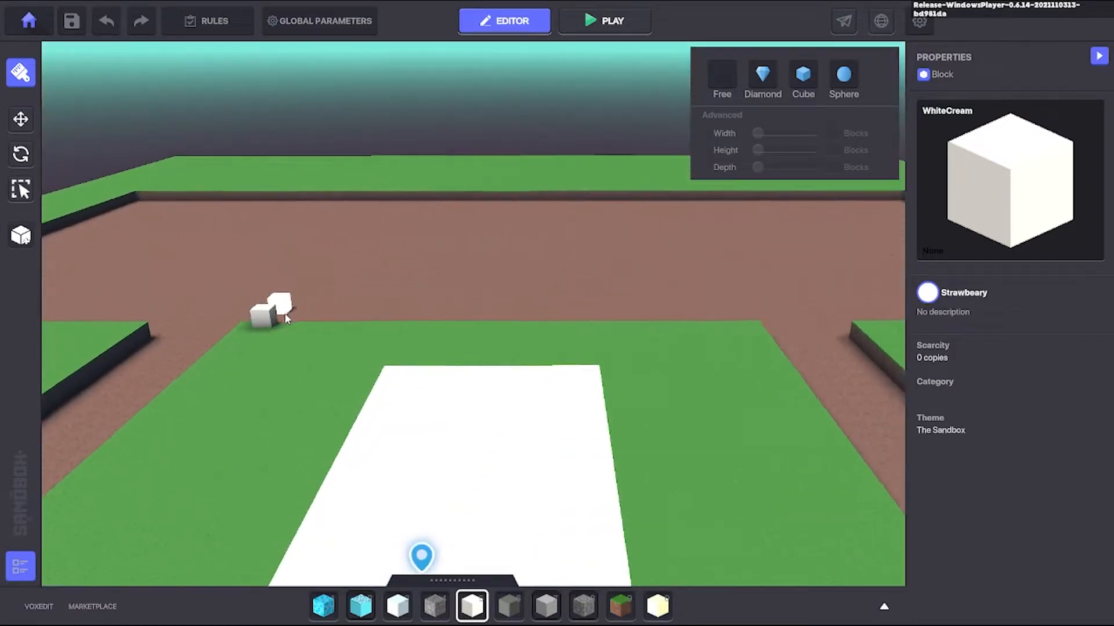
pyautogui.hotkey('ctrl', 'z')
# Step: Dig out the grass beside the white path and lay recessed WhiteCream strips along both of its sides
pyautogui.moveTo(590, 311)
pyautogui.mouseDown(button='right')
pyautogui.moveTo(620, 324)
pyautogui.moveTo(632, 463)
pyautogui.moveTo(648, 257)
pyautogui.moveTo(613, 296)
pyautogui.moveTo(629, 223)
pyautogui.moveTo(557, 246)
pyautogui.moveTo(580, 169)
pyautogui.mouseUp(button='right')
pyautogui.moveTo(580, 170); pyautogui.dragTo(659, 459)
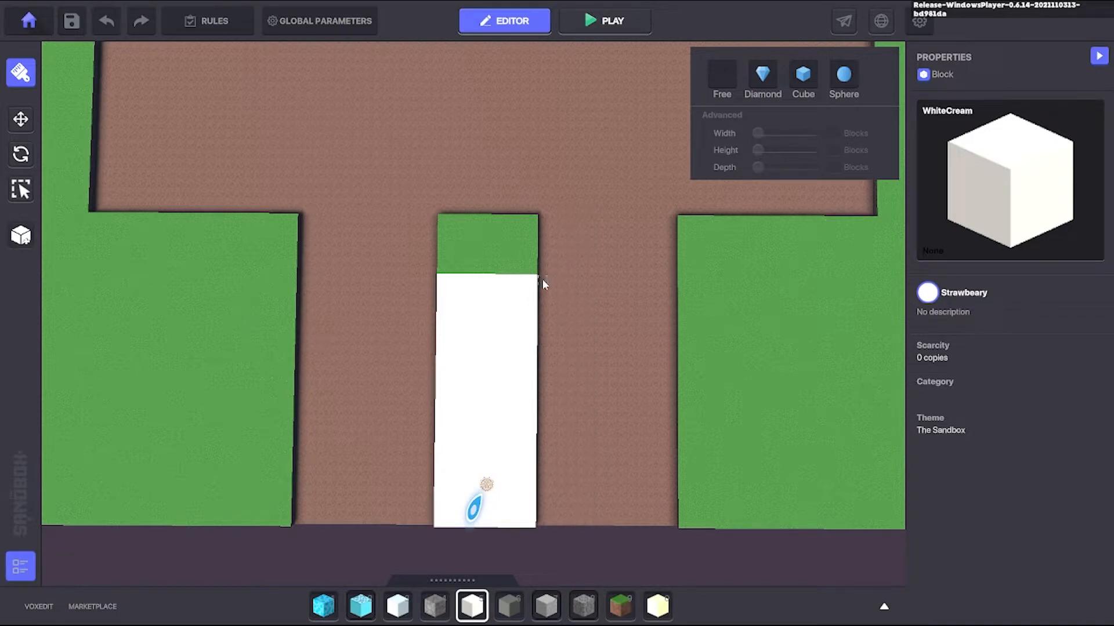
pyautogui.moveTo(595, 521); pyautogui.dragTo(556, 279)
pyautogui.moveTo(480, 317); pyautogui.dragTo(582, 294, button='right')
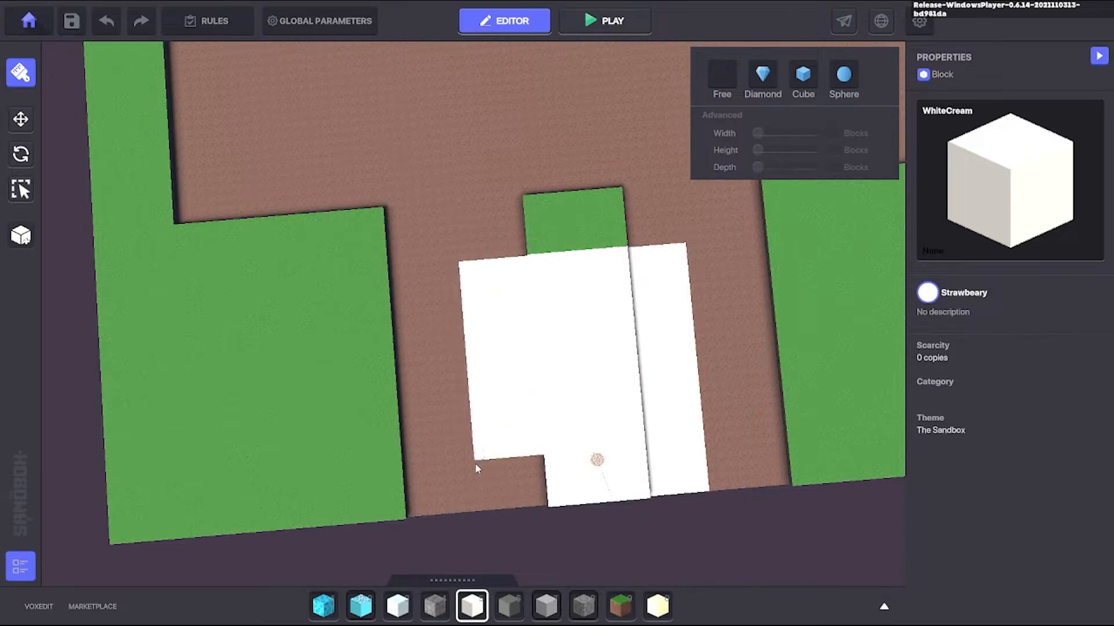
pyautogui.moveTo(477, 469); pyautogui.dragTo(484, 503)
pyautogui.moveTo(485, 504); pyautogui.dragTo(525, 261)
pyautogui.moveTo(525, 261); pyautogui.dragTo(650, 290, button='right')
pyautogui.moveTo(676, 232); pyautogui.dragTo(681, 493)
pyautogui.moveTo(406, 235); pyautogui.dragTo(411, 496)
# Step: Dig a narrow trench through the grass block on each side of the path area
pyautogui.press('d')
pyautogui.press('s')
pyautogui.scroll(-4, 603, 290)
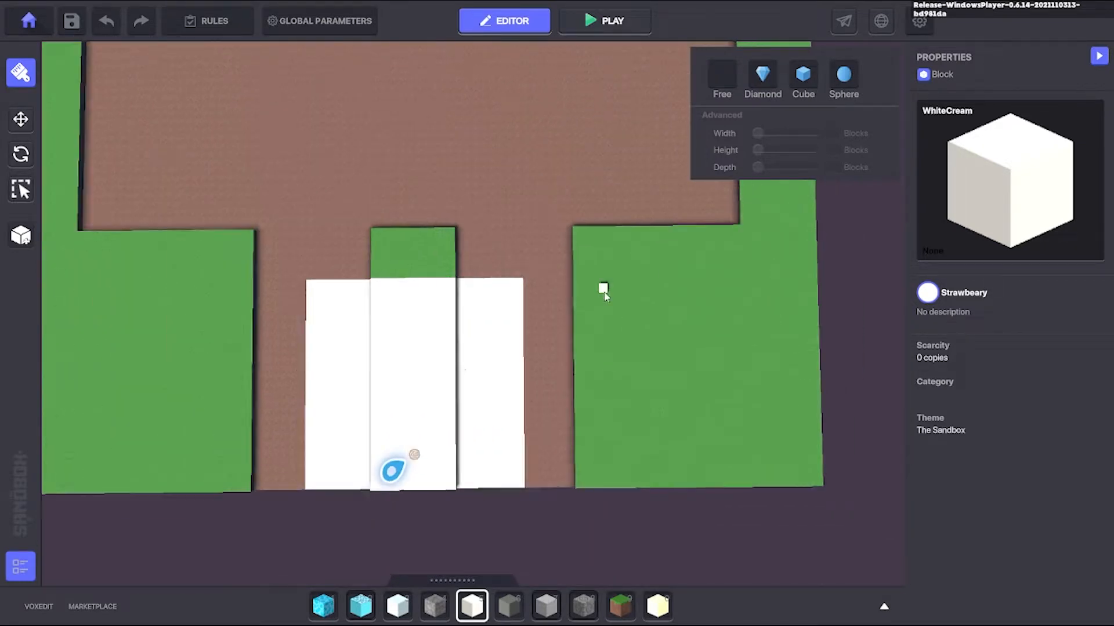
pyautogui.moveTo(695, 199); pyautogui.dragTo(720, 404)
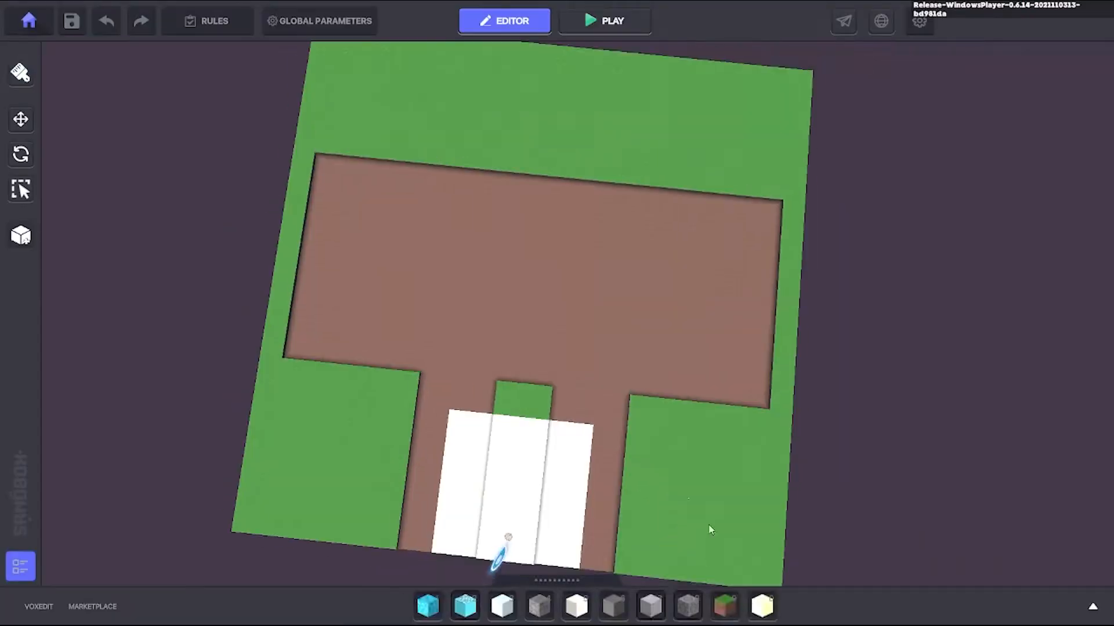
pyautogui.press('9')
pyautogui.moveTo(716, 431); pyautogui.dragTo(666, 311, button='right')
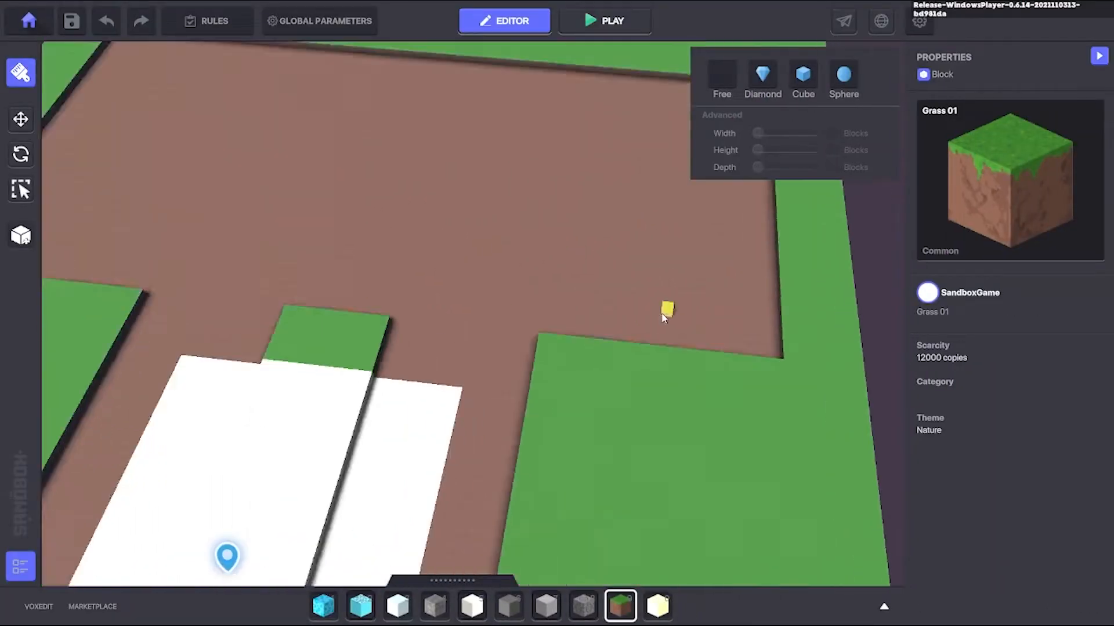
pyautogui.moveTo(646, 199); pyautogui.dragTo(633, 496)
pyautogui.moveTo(319, 281); pyautogui.dragTo(320, 501)
pyautogui.scroll(3, 428, 266)
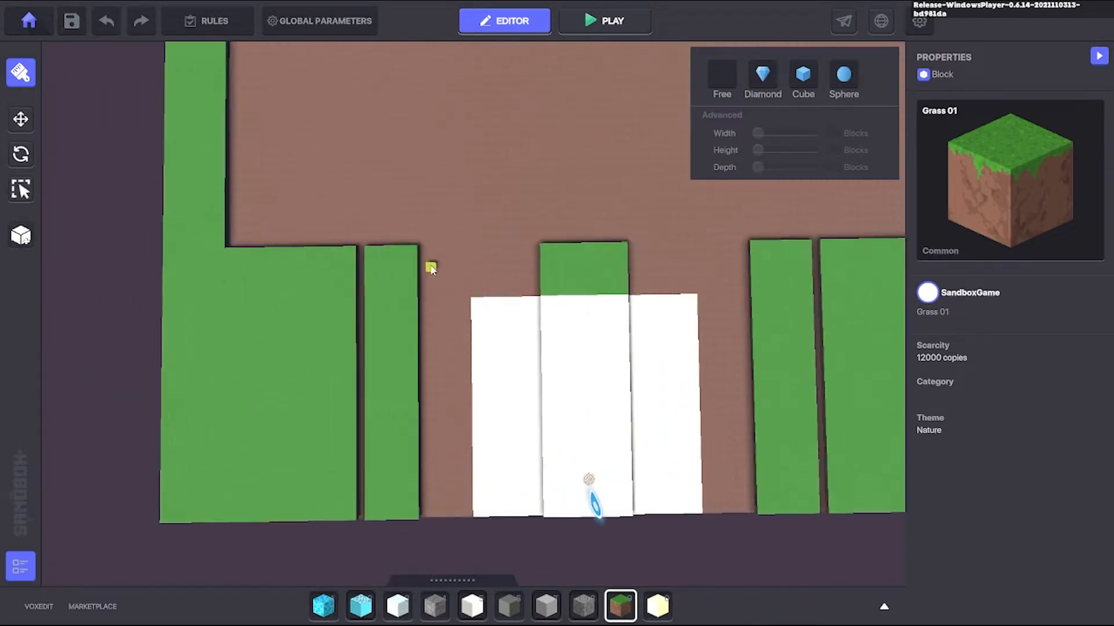
# Step: Add a narrow Grass 01 strip along the inner edge of both grass blocks, facing the white strips
pyautogui.scroll(-5, 559, 436)
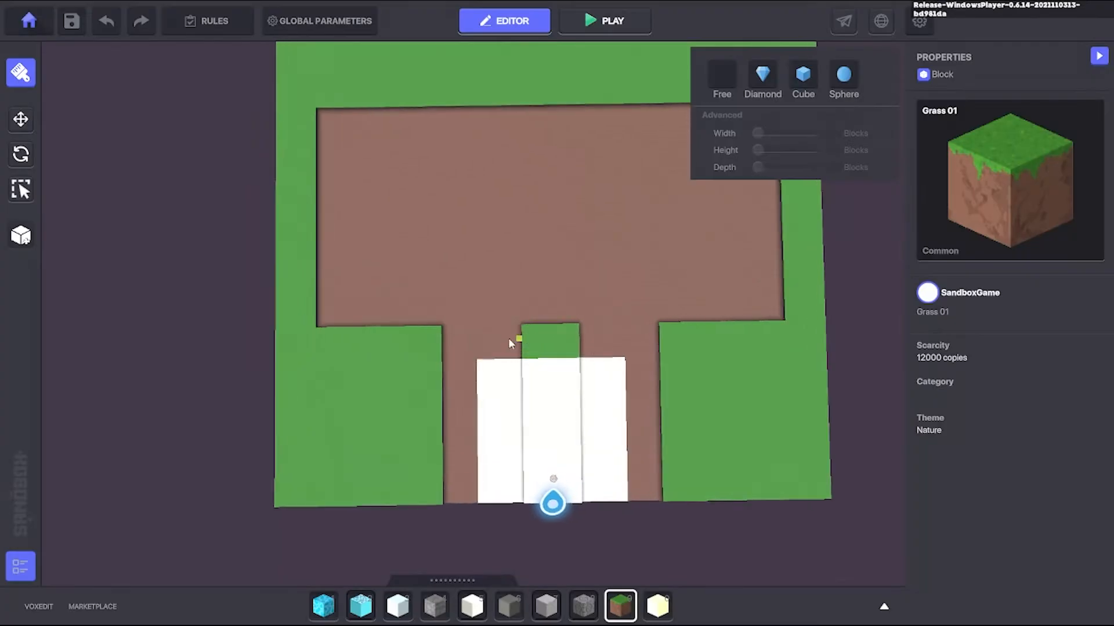
pyautogui.scroll(2, 508, 337)
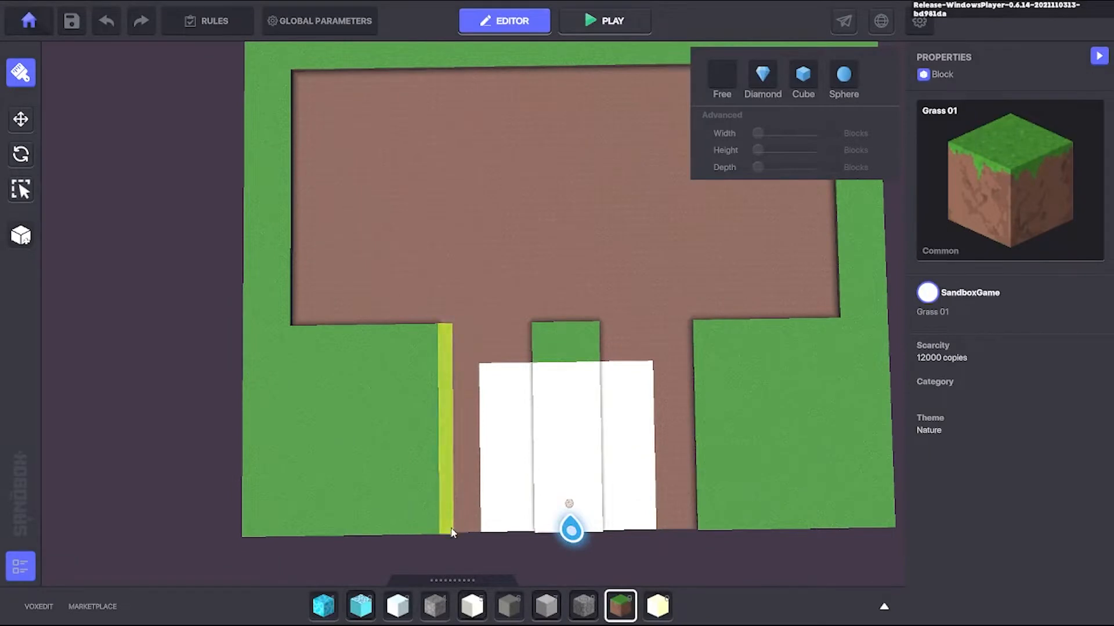
pyautogui.moveTo(682, 333); pyautogui.dragTo(681, 326)
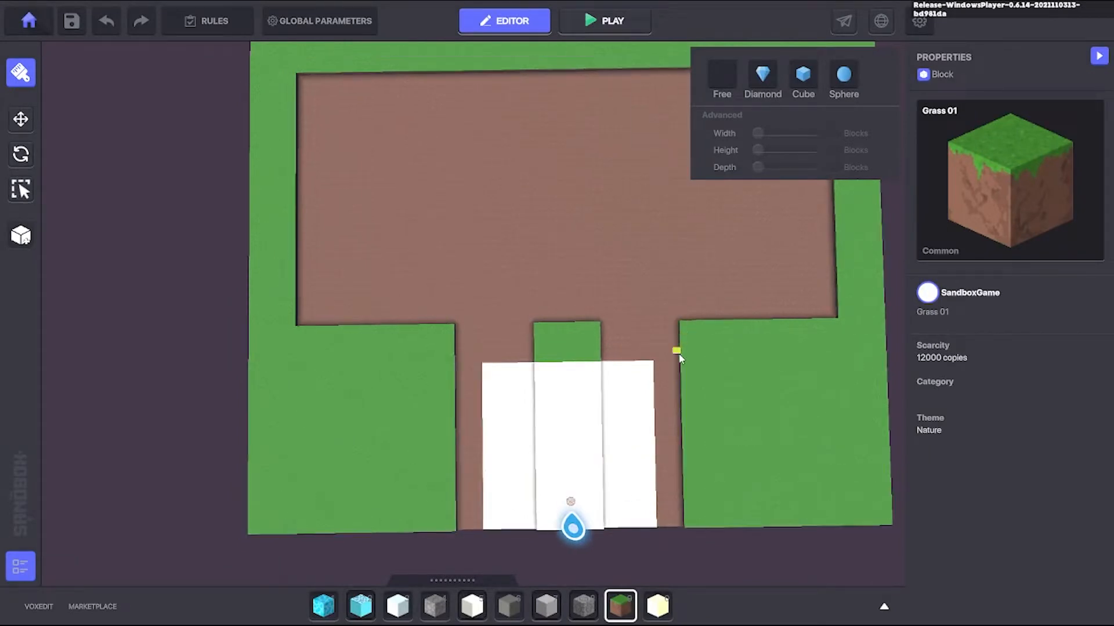
# Step: Dig a narrow trench parallel to the path through both widened grass blocks
pyautogui.scroll(4, 677, 392)
pyautogui.moveTo(690, 391)
pyautogui.mouseDown(button='right')
pyautogui.moveTo(687, 350)
pyautogui.moveTo(680, 394)
pyautogui.mouseUp(button='right')
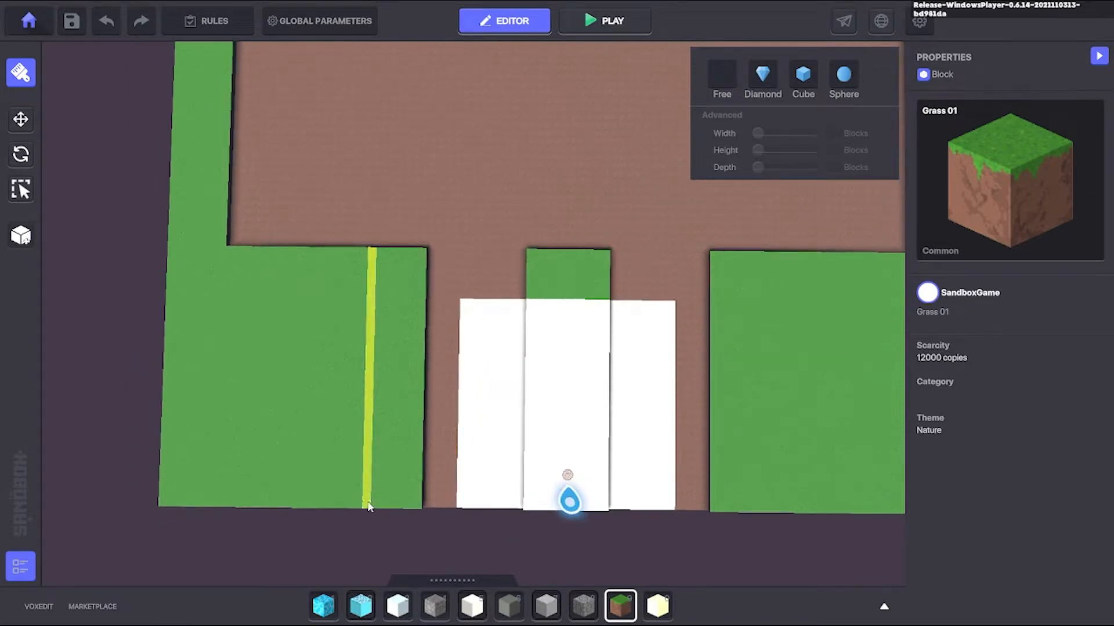
pyautogui.scroll(-3, 591, 316)
pyautogui.press('d')
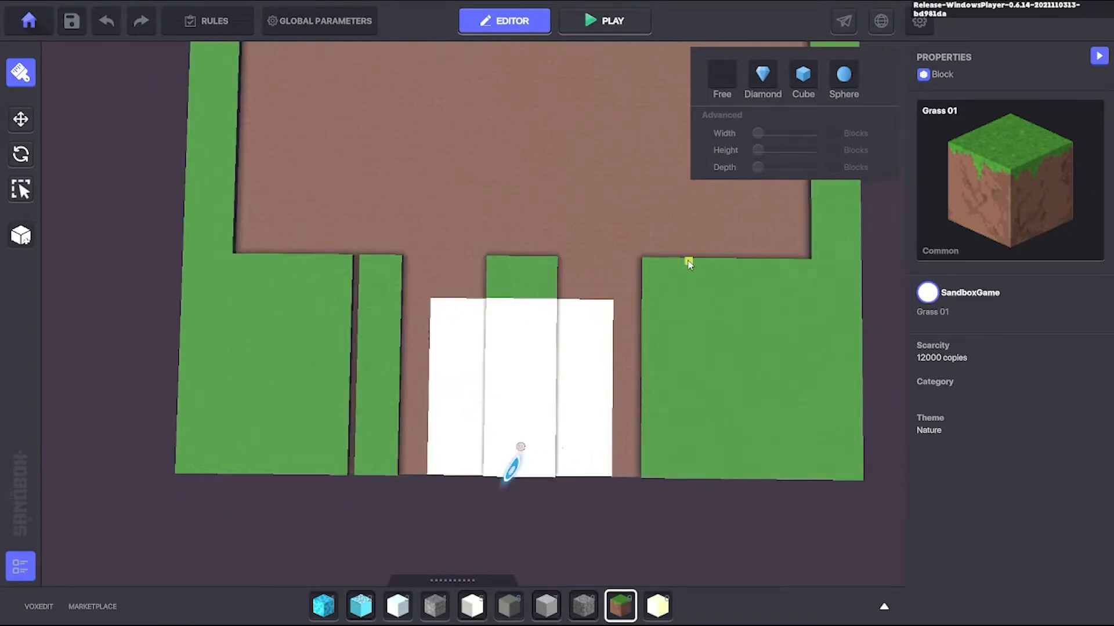
pyautogui.scroll(-2, 631, 357)
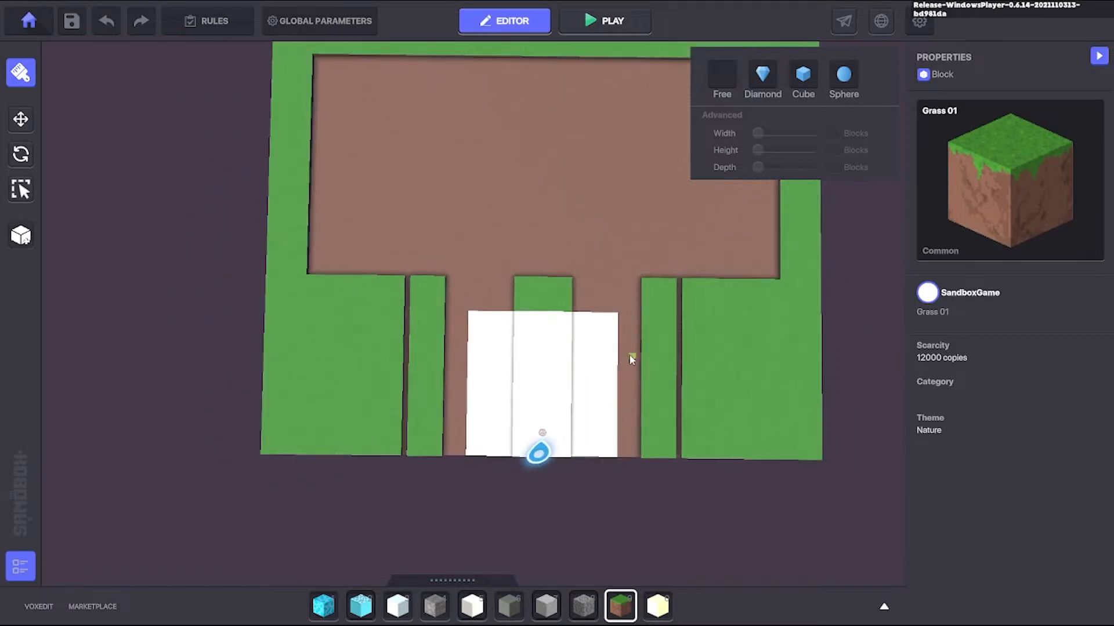
# Step: Dig a deeper channel into the dirt between the right white strip and the neighbouring grass
pyautogui.scroll(2, 629, 363)
pyautogui.moveTo(629, 363); pyautogui.dragTo(631, 254, button='right')
pyautogui.scroll(2, 586, 377)
pyautogui.scroll(3, 591, 365)
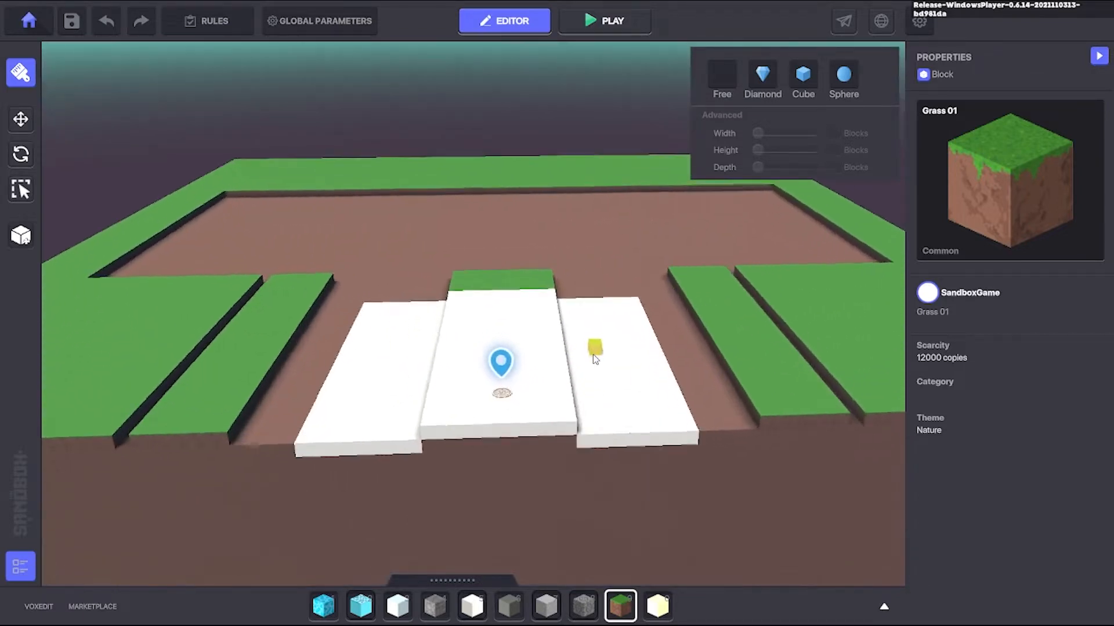
pyautogui.moveTo(596, 359); pyautogui.dragTo(572, 442, button='right')
pyautogui.moveTo(593, 326); pyautogui.dragTo(597, 325, button='right')
pyautogui.scroll(2, 594, 325)
pyautogui.moveTo(576, 171); pyautogui.dragTo(621, 538)
pyautogui.scroll(1, 619, 536)
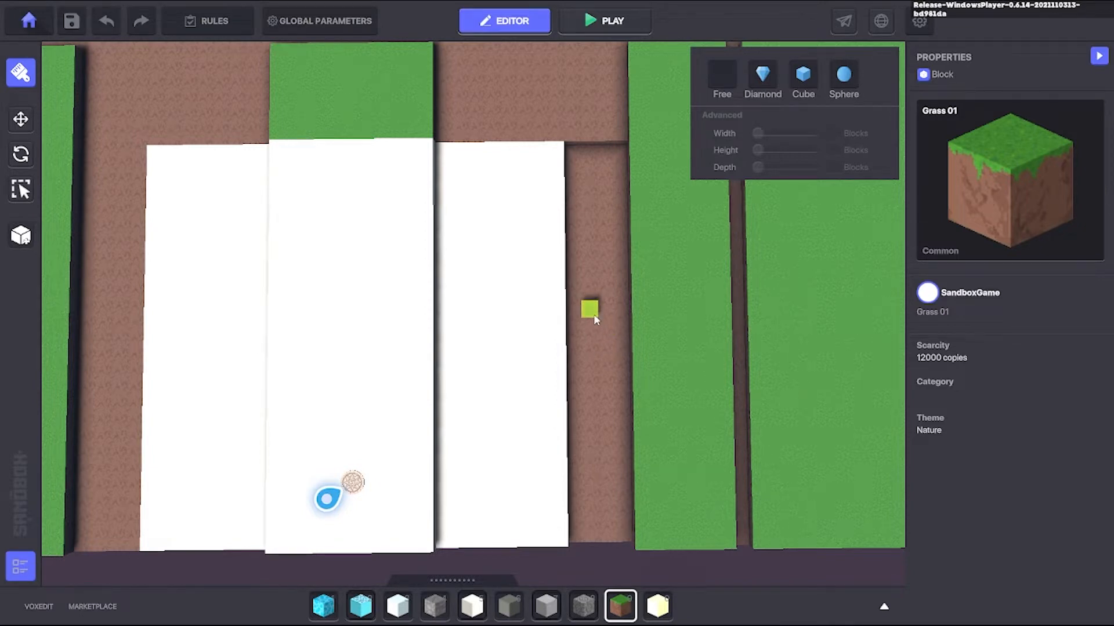
# Step: Cover the floor of the deepened channel with Pool Tile Block
pyautogui.press('Tab')
pyautogui.click(318, 282)
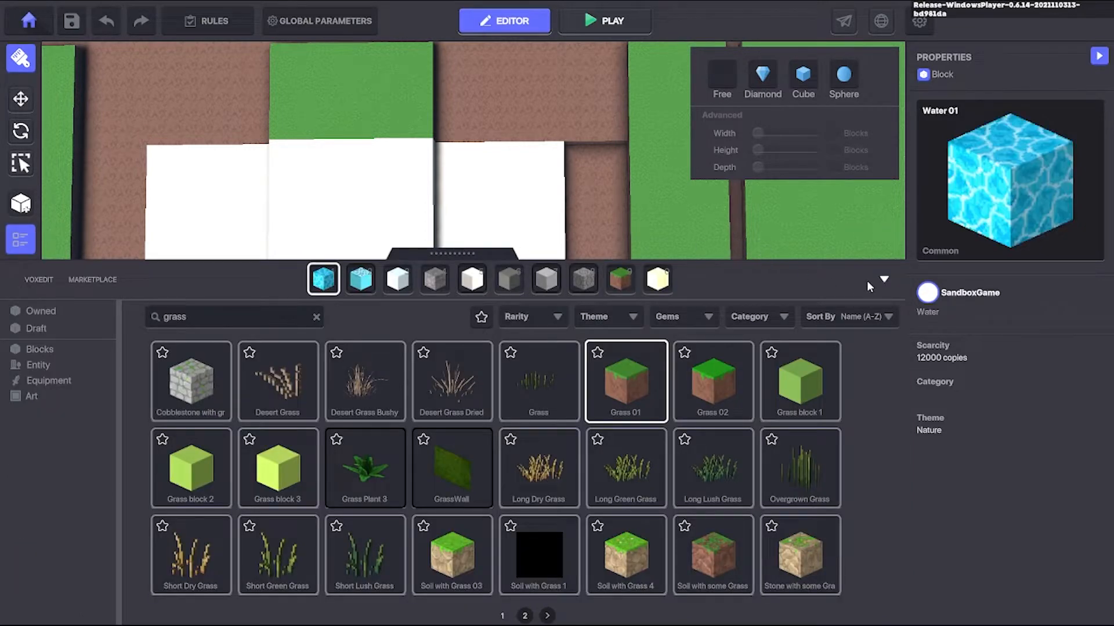
pyautogui.scroll(-2, 681, 185)
pyautogui.press('s')
pyautogui.press('a')
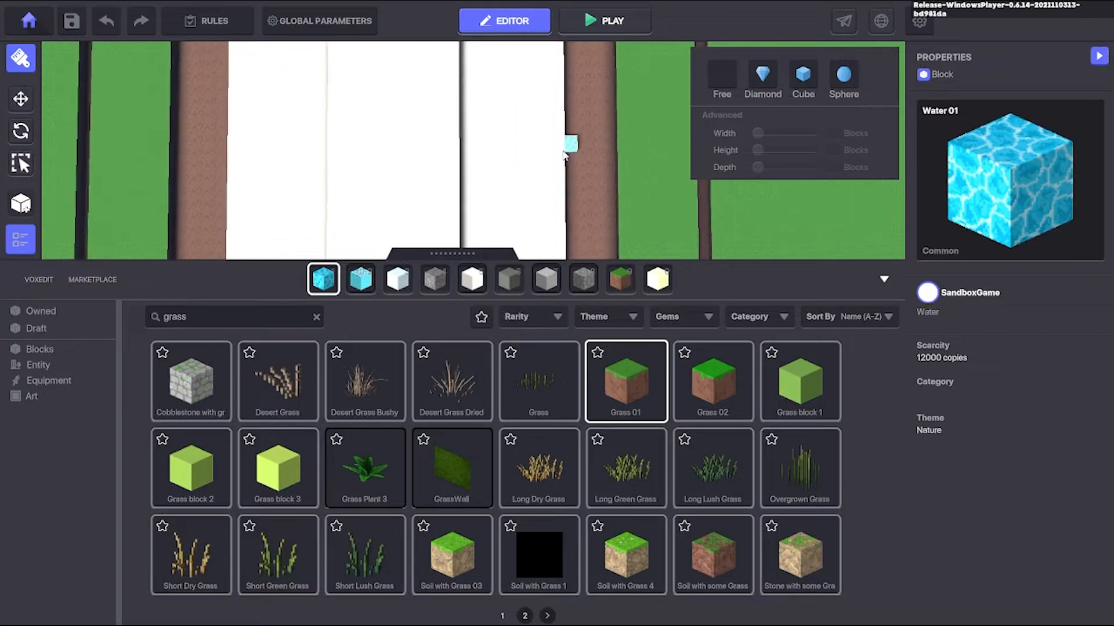
pyautogui.click(365, 290)
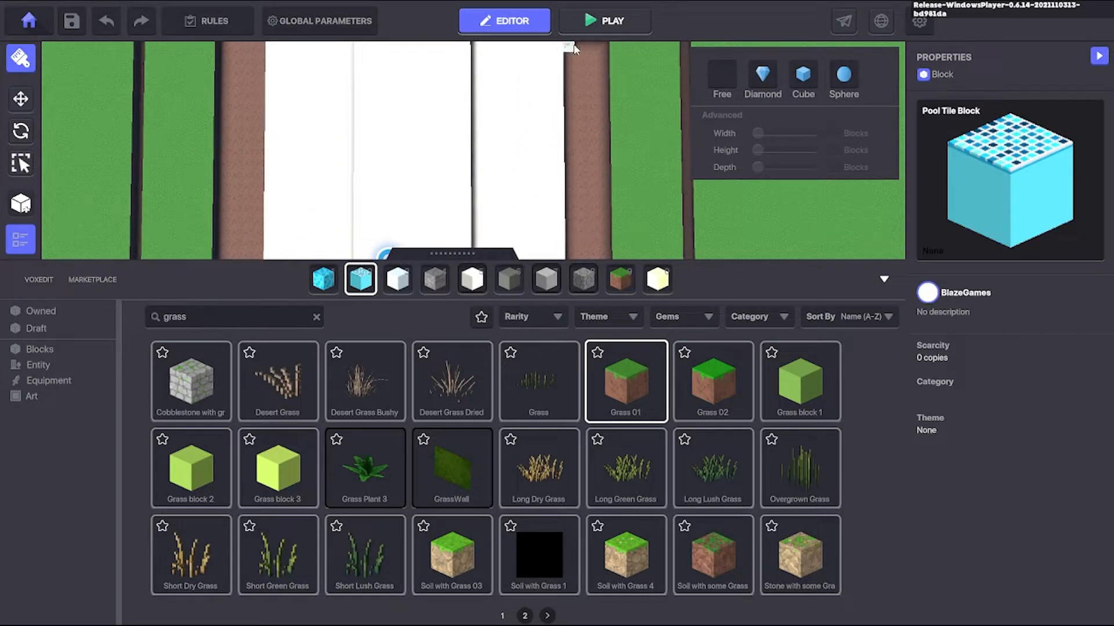
pyautogui.moveTo(603, 240)
pyautogui.mouseDown()
pyautogui.moveTo(590, 71)
pyautogui.moveTo(574, 49)
pyautogui.mouseUp()
pyautogui.moveTo(574, 49)
pyautogui.mouseDown(button='right')
pyautogui.moveTo(546, 199)
pyautogui.moveTo(536, 181)
pyautogui.moveTo(566, 198)
pyautogui.moveTo(589, 188)
pyautogui.mouseUp(button='right')
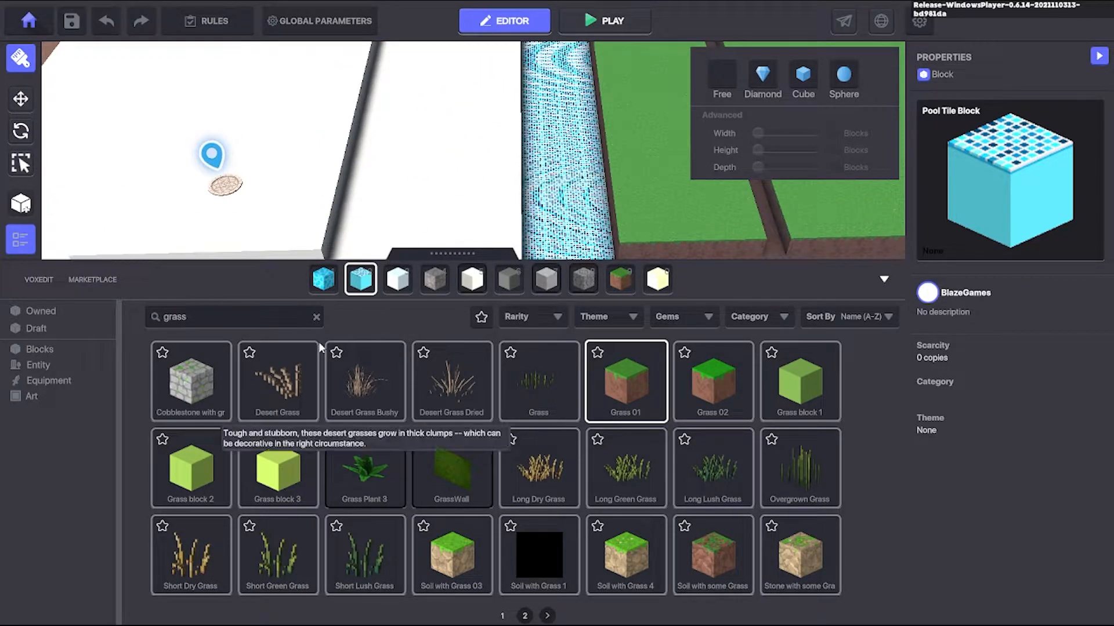
# Step: Switch to Water 01 and place water blocks over the pool tiles along the channel
pyautogui.press('1')
pyautogui.click(881, 281)
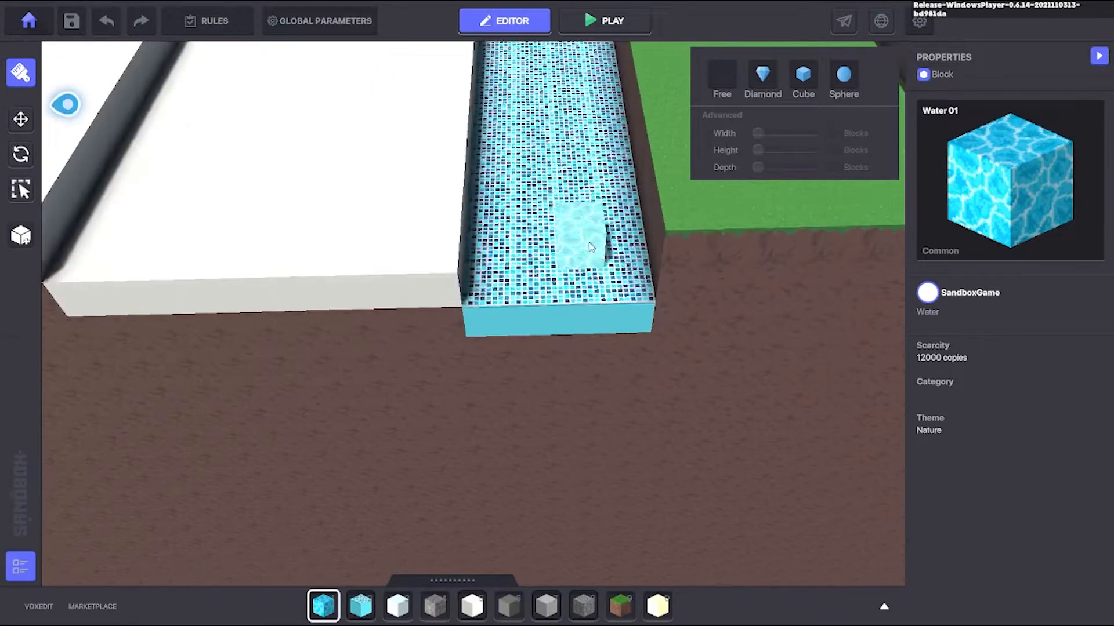
pyautogui.moveTo(579, 236); pyautogui.dragTo(586, 323, button='right')
pyautogui.scroll(-5, 587, 365)
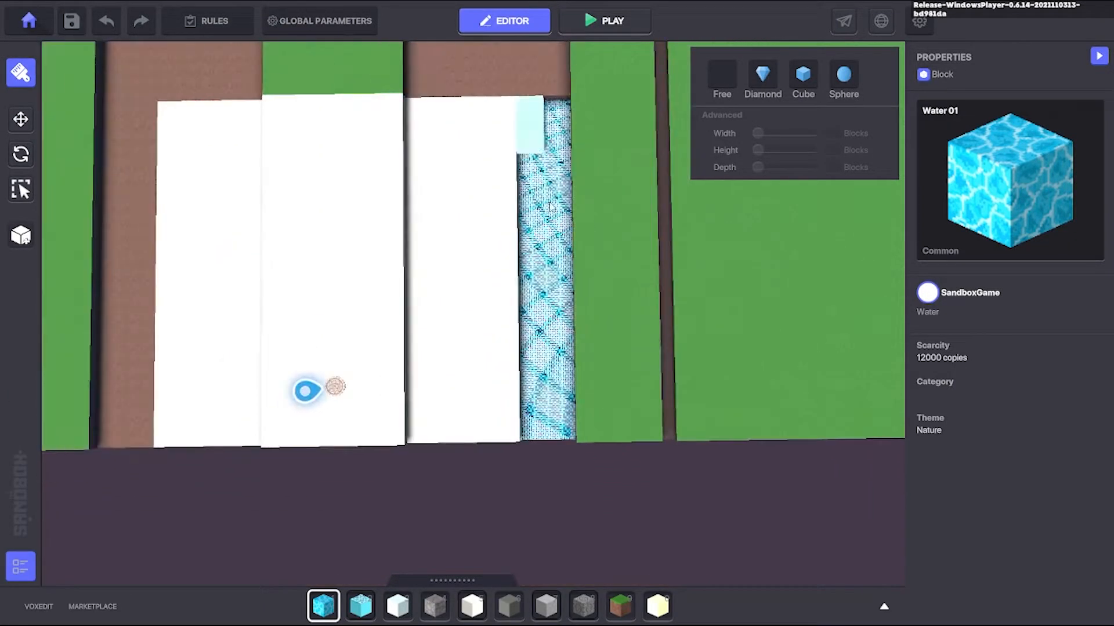
pyautogui.moveTo(551, 207); pyautogui.dragTo(560, 437)
pyautogui.scroll(3, 546, 327)
# Step: Undo the water placement and the last pool tiles placed at the channel's outer end
pyautogui.moveTo(606, 422); pyautogui.dragTo(592, 392, button='right')
pyautogui.hotkey('ctrl', 'z')
pyautogui.hotkey('ctrl', 'z')
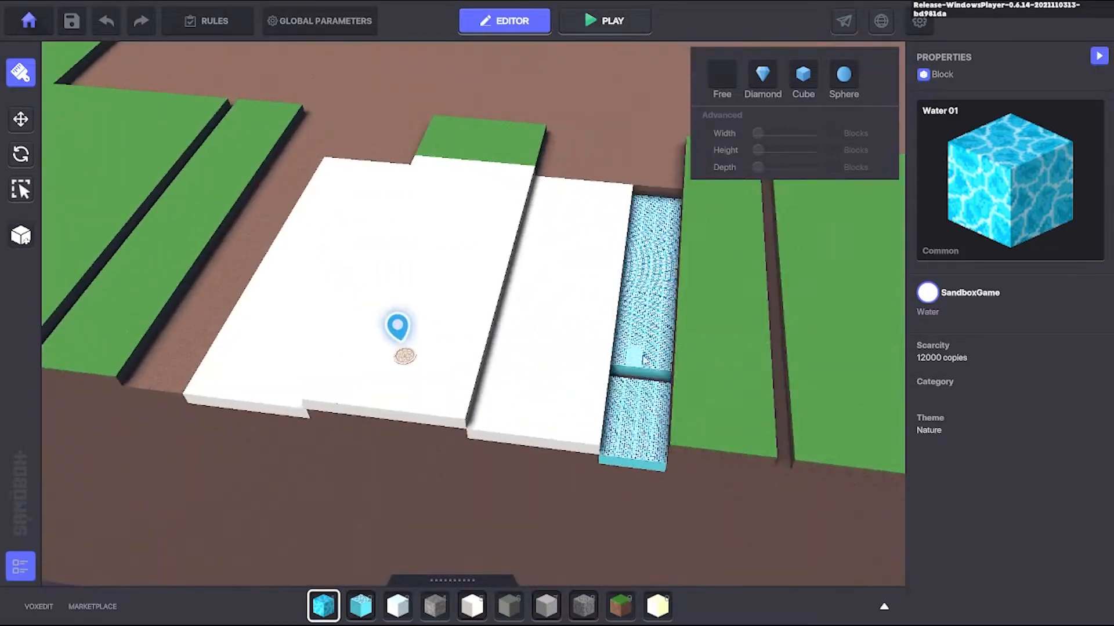
pyautogui.press('d')
pyautogui.press('w')
pyautogui.hotkey('ctrl', 'z')
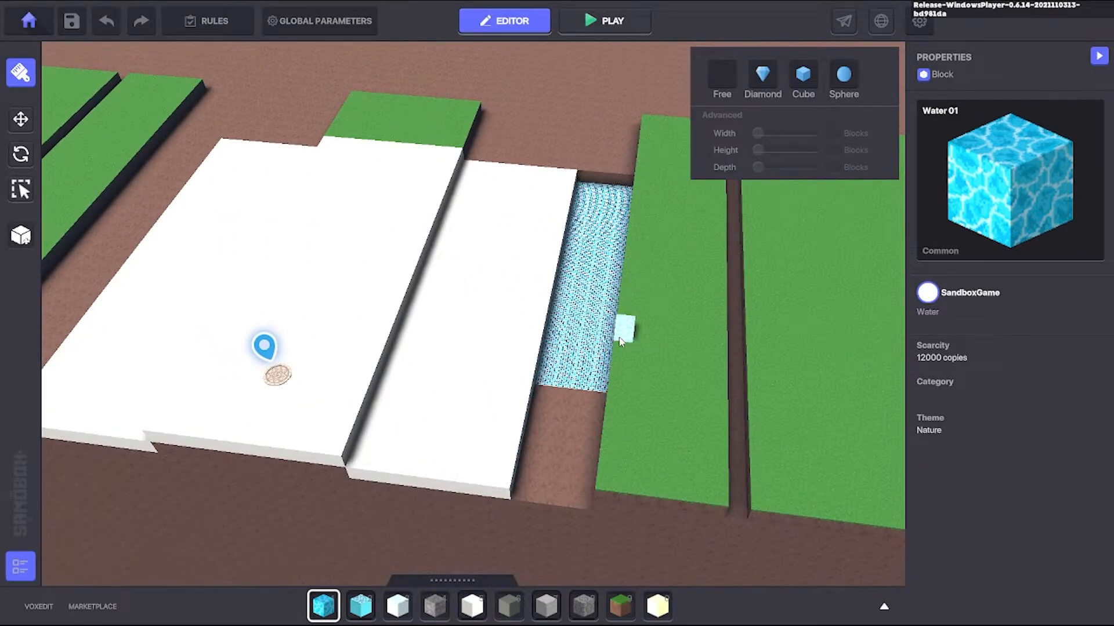
# Step: Try filling the channel with Water 01 along its length once more, and undo the placement
pyautogui.moveTo(596, 287); pyautogui.dragTo(597, 190, button='right')
pyautogui.moveTo(583, 221); pyautogui.dragTo(616, 518)
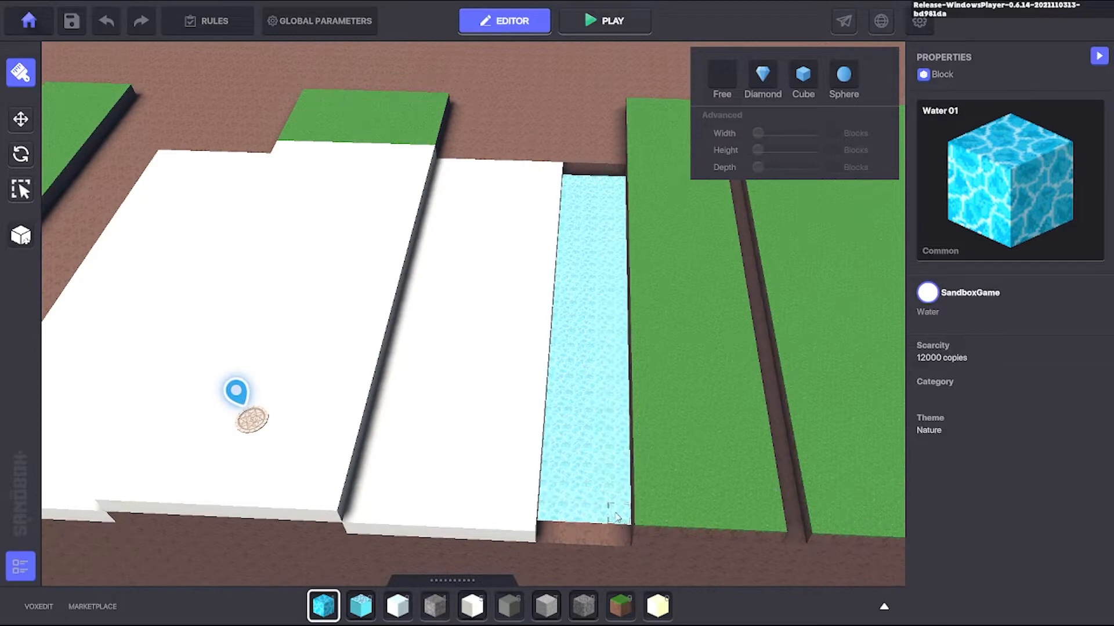
pyautogui.hotkey('ctrl', 'z')
# Step: Cover the channel floor with WhiteCream blocks along its full length, up to the edge of the grass
pyautogui.click(475, 604)
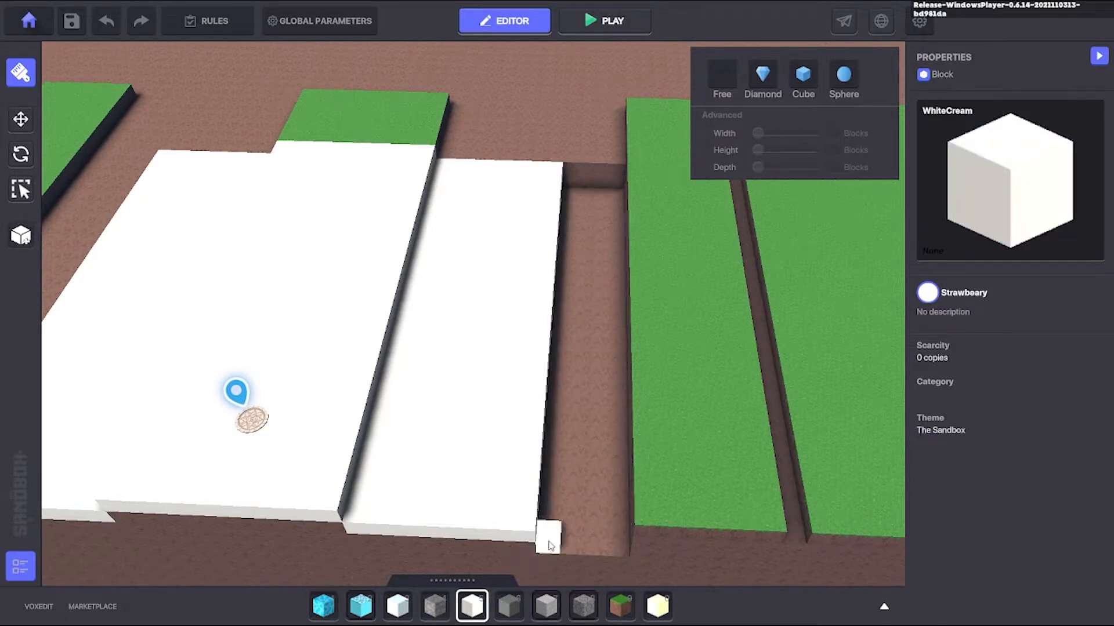
pyautogui.moveTo(550, 546); pyautogui.dragTo(620, 189)
pyautogui.moveTo(624, 256)
pyautogui.mouseDown(button='right')
pyautogui.moveTo(567, 246)
pyautogui.moveTo(508, 300)
pyautogui.moveTo(566, 288)
pyautogui.moveTo(486, 250)
pyautogui.mouseUp(button='right')
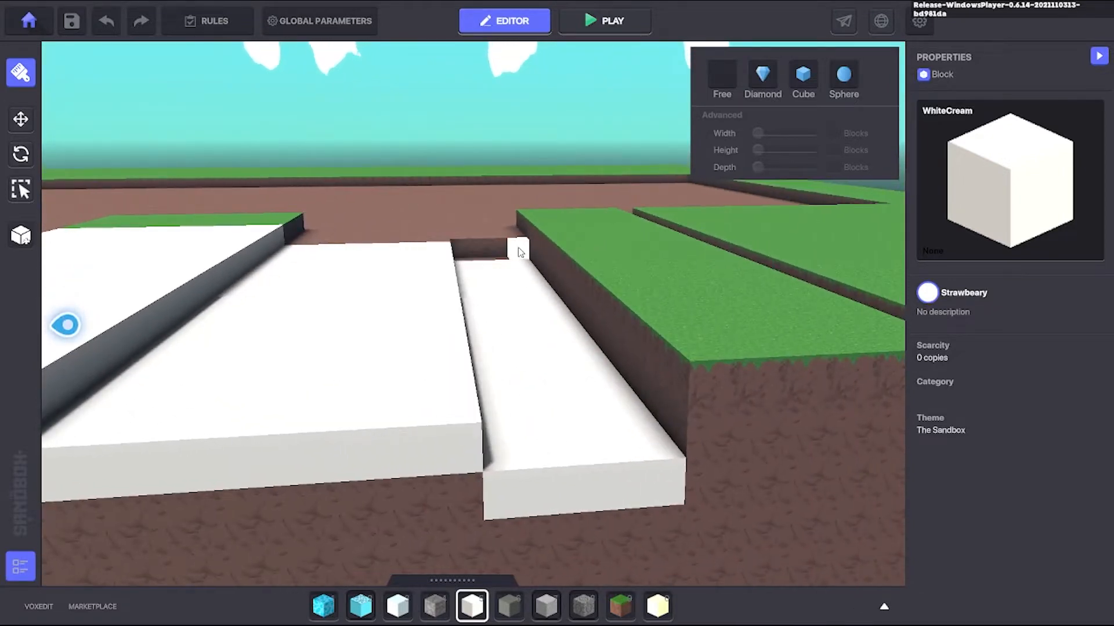
pyautogui.moveTo(534, 257); pyautogui.dragTo(589, 297)
pyautogui.moveTo(528, 261); pyautogui.dragTo(681, 432)
pyautogui.moveTo(681, 433); pyautogui.dragTo(551, 125, button='right')
pyautogui.moveTo(551, 125); pyautogui.dragTo(655, 444)
pyautogui.moveTo(655, 443); pyautogui.dragTo(584, 415, button='right')
# Step: Fill the channel above the white floor with Water 01 blocks
pyautogui.click(327, 603)
pyautogui.moveTo(543, 211)
pyautogui.mouseDown()
pyautogui.moveTo(561, 525)
pyautogui.moveTo(587, 529)
pyautogui.mouseUp()
pyautogui.moveTo(587, 529); pyautogui.dragTo(448, 306, button='right')
pyautogui.scroll(3, 573, 477)
pyautogui.moveTo(430, 293); pyautogui.dragTo(627, 318)
# Step: Extend the WhiteCream blocks at the channel's inner end and cap that end with Grass 01 blocks
pyautogui.click(472, 606)
pyautogui.moveTo(627, 319); pyautogui.dragTo(544, 371, button='right')
pyautogui.scroll(3, 545, 371)
pyautogui.moveTo(467, 232); pyautogui.dragTo(439, 353)
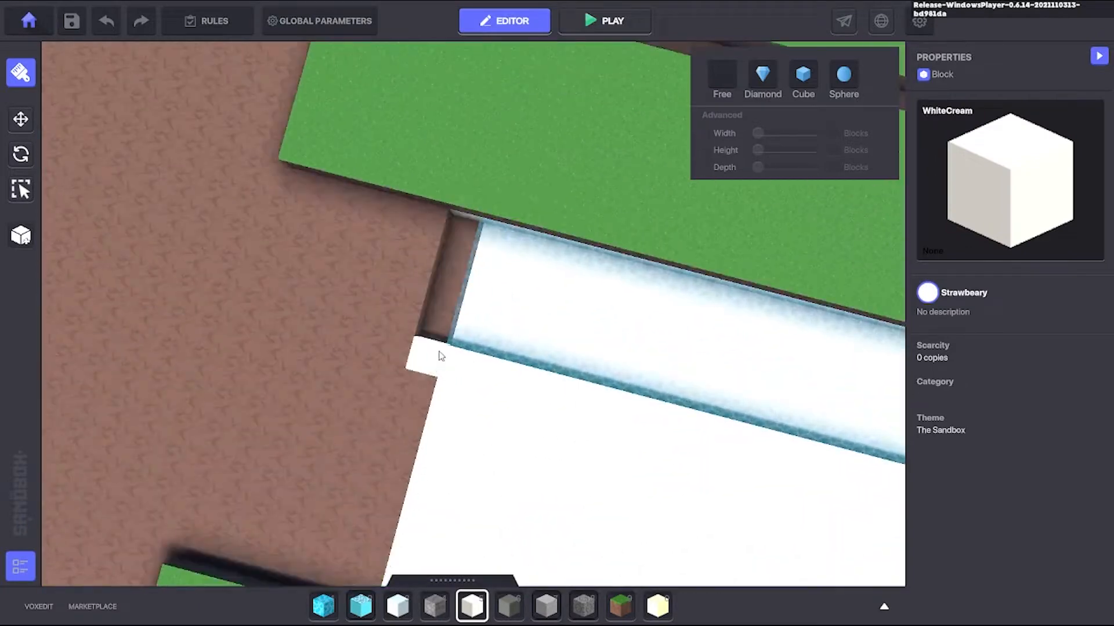
pyautogui.scroll(2, 439, 353)
pyautogui.moveTo(480, 317); pyautogui.dragTo(493, 332)
pyautogui.scroll(2, 494, 336)
pyautogui.click(620, 607)
pyautogui.moveTo(410, 360); pyautogui.dragTo(476, 167)
# Step: Erase the strip of grass directly beside the channel's outer side
pyautogui.scroll(-3, 465, 301)
pyautogui.moveTo(477, 167)
pyautogui.mouseDown(button='right')
pyautogui.moveTo(466, 301)
pyautogui.moveTo(746, 390)
pyautogui.moveTo(676, 373)
pyautogui.moveTo(509, 363)
pyautogui.moveTo(515, 203)
pyautogui.mouseUp(button='right')
pyautogui.keyDown('shift'); pyautogui.moveTo(514, 203); pyautogui.dragTo(550, 543); pyautogui.keyUp('shift')
pyautogui.moveTo(551, 486)
pyautogui.mouseDown(button='right')
pyautogui.moveTo(559, 461)
pyautogui.moveTo(539, 499)
pyautogui.mouseUp(button='right')
pyautogui.keyDown('shift'); pyautogui.moveTo(516, 548); pyautogui.dragTo(570, 288); pyautogui.keyUp('shift')
pyautogui.scroll(-3, 589, 400)
pyautogui.moveTo(580, 395); pyautogui.dragTo(591, 448, button='right')
pyautogui.scroll(3, 591, 448)
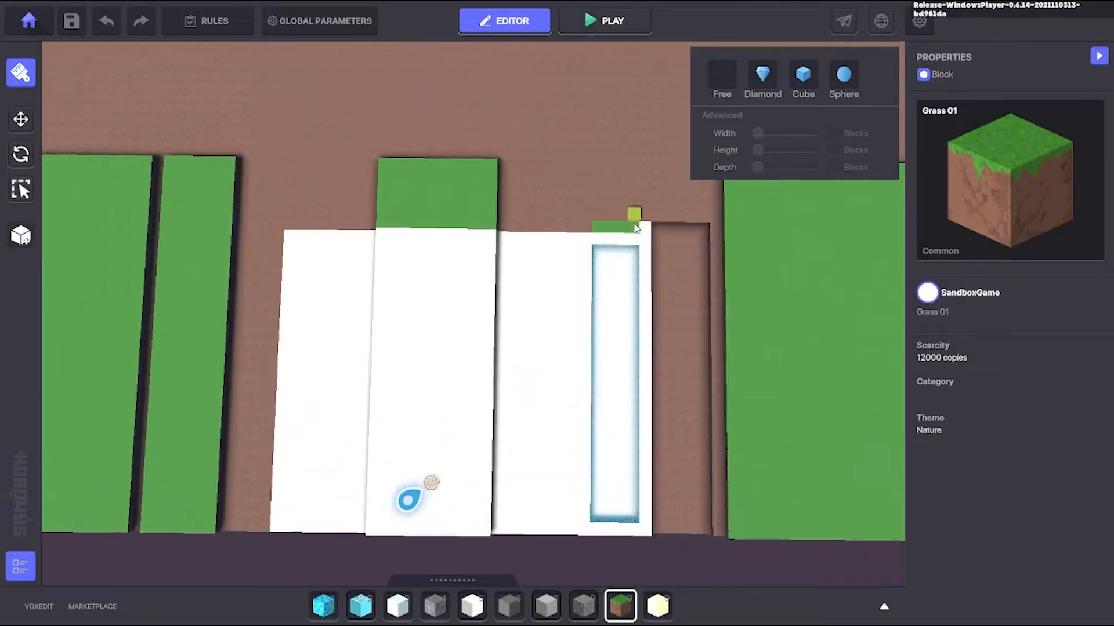
# Step: Remove the surplus white blocks around the channel's inner corner and along its outer edge
pyautogui.keyDown('shift'); pyautogui.click(641, 224); pyautogui.keyUp('shift')
pyautogui.scroll(2, 615, 290)
pyautogui.moveTo(587, 361)
pyautogui.mouseDown(button='right')
pyautogui.moveTo(720, 220)
pyautogui.moveTo(590, 242)
pyautogui.moveTo(571, 408)
pyautogui.moveTo(539, 400)
pyautogui.mouseUp(button='right')
pyautogui.scroll(4, 603, 343)
pyautogui.keyDown('shift'); pyautogui.moveTo(605, 116); pyautogui.dragTo(587, 515); pyautogui.keyUp('shift')
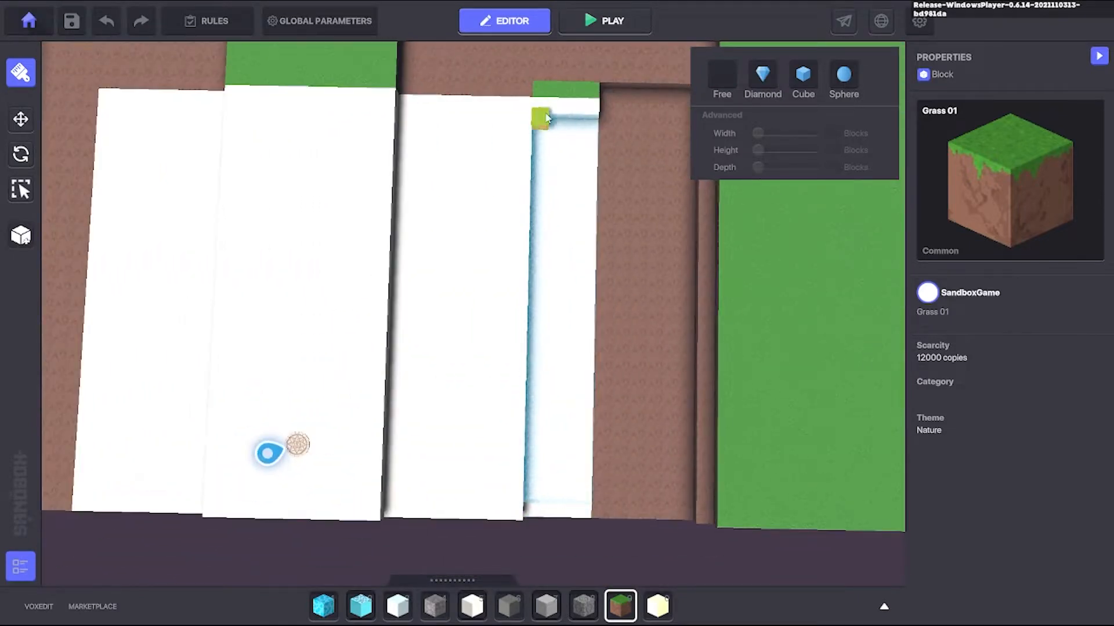
# Step: Fill the gap between the water and the grass cap with Water 01 blocks
pyautogui.moveTo(547, 118); pyautogui.dragTo(490, 614, button='right')
pyautogui.press('1')
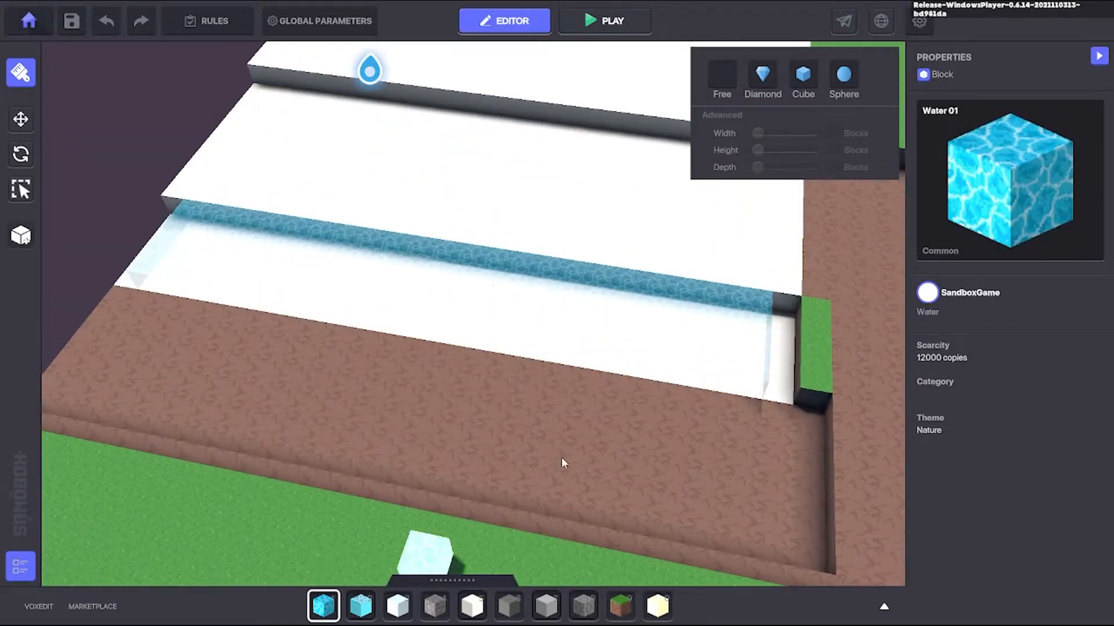
pyautogui.moveTo(597, 373); pyautogui.dragTo(768, 284, button='right')
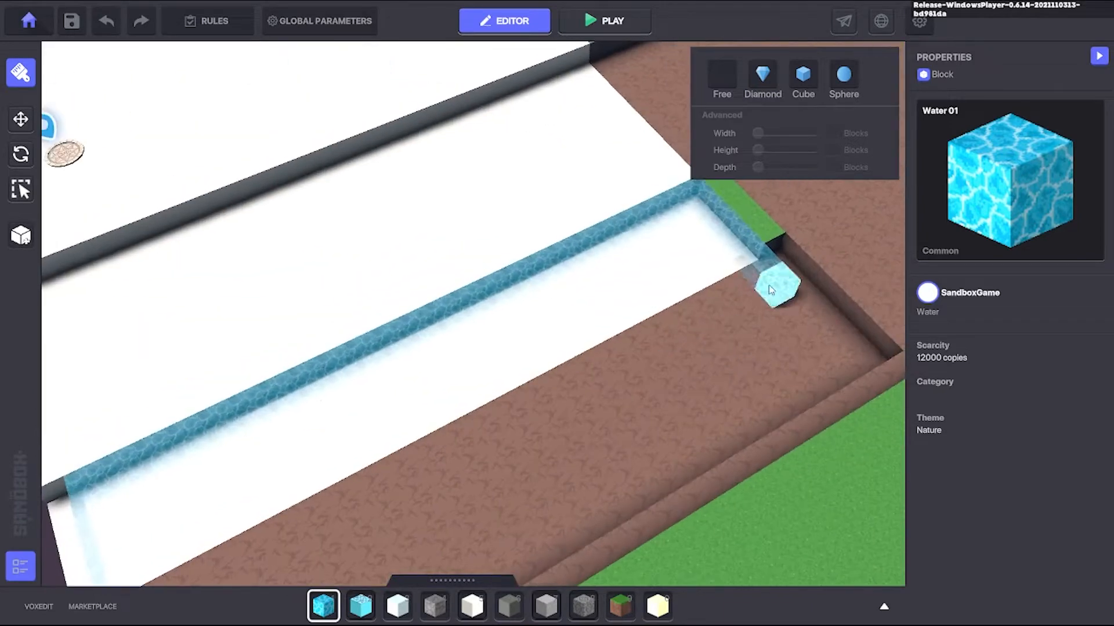
pyautogui.scroll(-1, 706, 296)
pyautogui.moveTo(631, 303); pyautogui.dragTo(690, 297, button='middle')
pyautogui.scroll(2, 691, 297)
pyautogui.scroll(-1, 691, 297)
# Step: Search the asset library for "ledge" and pick the ledge asset
pyautogui.press('Tab')
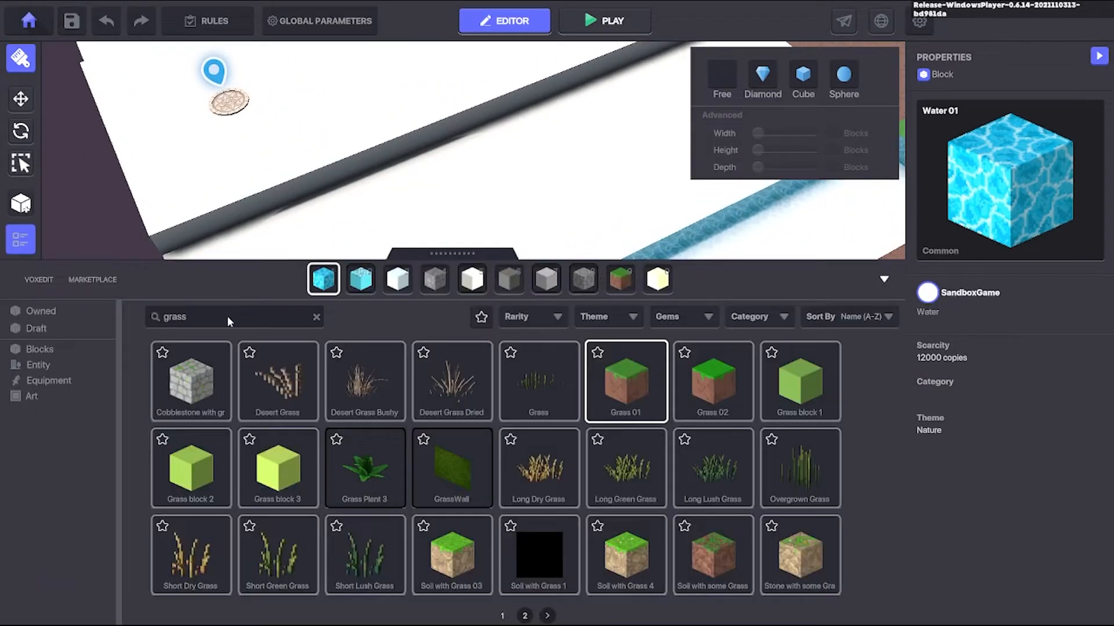
pyautogui.write('ledge')
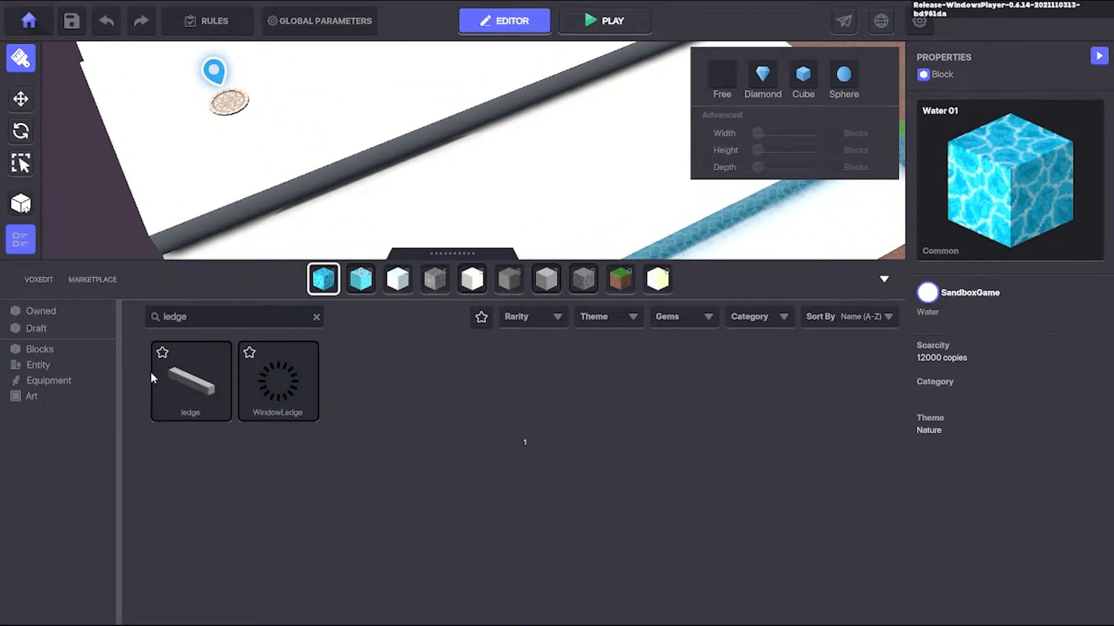
pyautogui.click(152, 371)
pyautogui.click(884, 280)
pyautogui.moveTo(691, 296); pyautogui.dragTo(322, 339, button='right')
pyautogui.moveTo(322, 339); pyautogui.dragTo(360, 355, button='middle')
pyautogui.press('a')
# Step: Fill the gap at the channel's open end, by the map edge, with Water 01 blocks
pyautogui.click(323, 606)
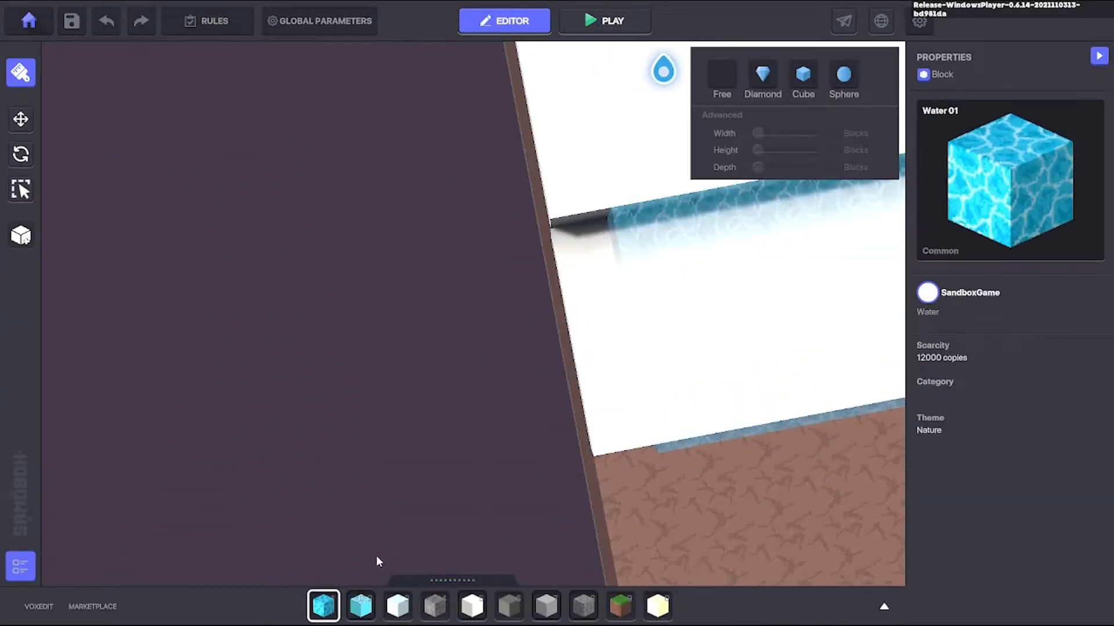
pyautogui.moveTo(602, 266); pyautogui.dragTo(634, 418)
pyautogui.moveTo(634, 419); pyautogui.dragTo(443, 375, button='right')
pyautogui.scroll(-5, 443, 376)
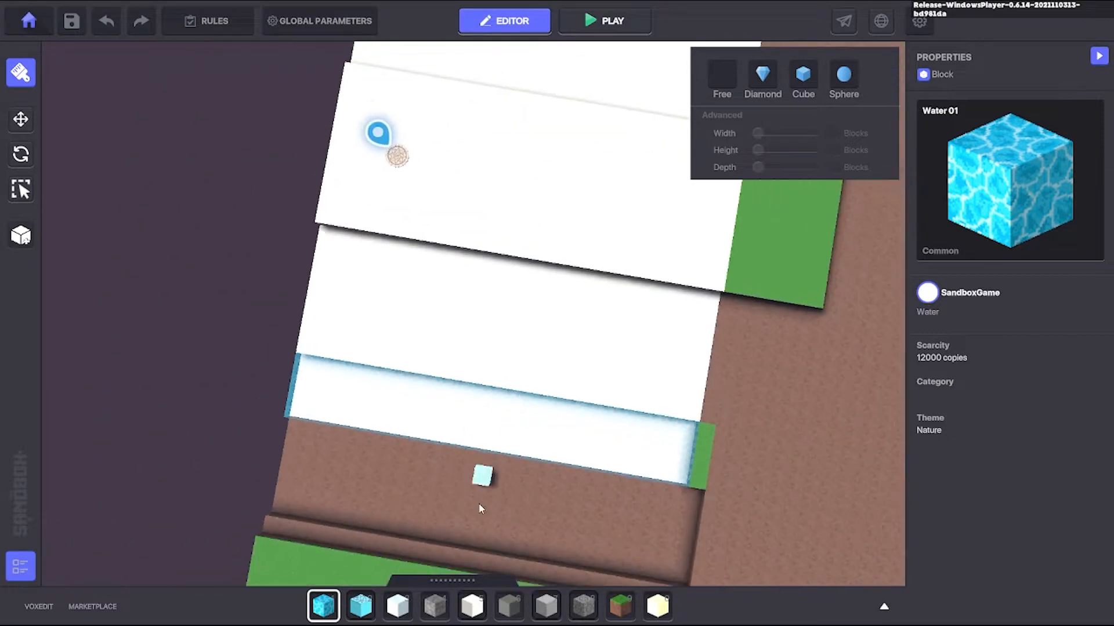
pyautogui.scroll(1, 493, 452)
pyautogui.moveTo(505, 433); pyautogui.dragTo(497, 402, button='right')
pyautogui.scroll(3, 518, 361)
# Step: Pick the ledge asset and place ledges end to end along the channel's path-side edge
pyautogui.click(884, 607)
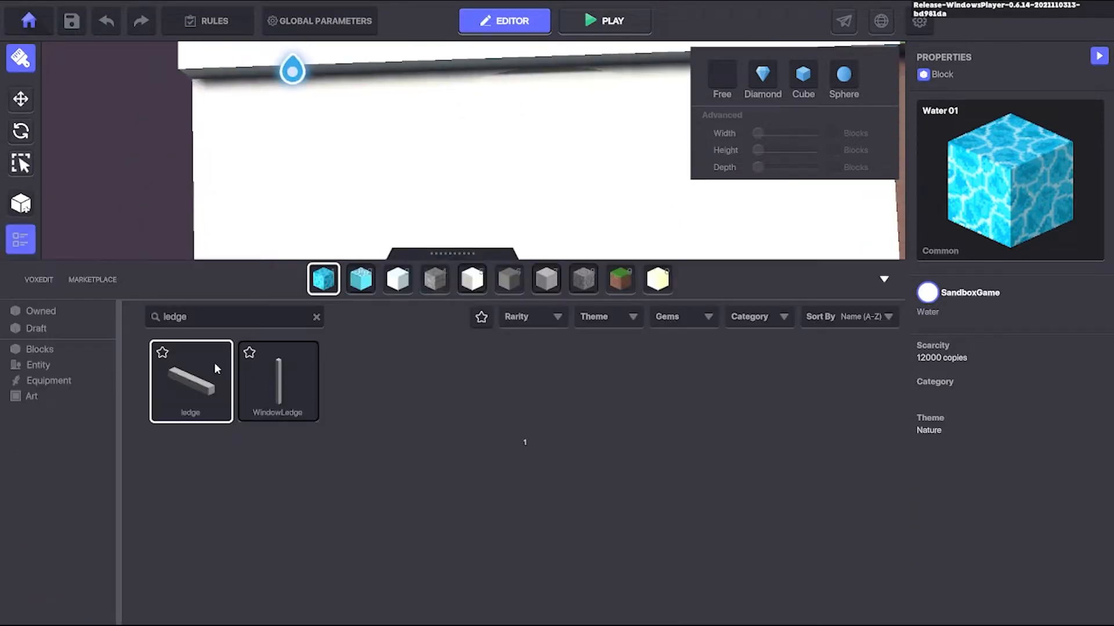
pyautogui.click(217, 370)
pyautogui.click(884, 279)
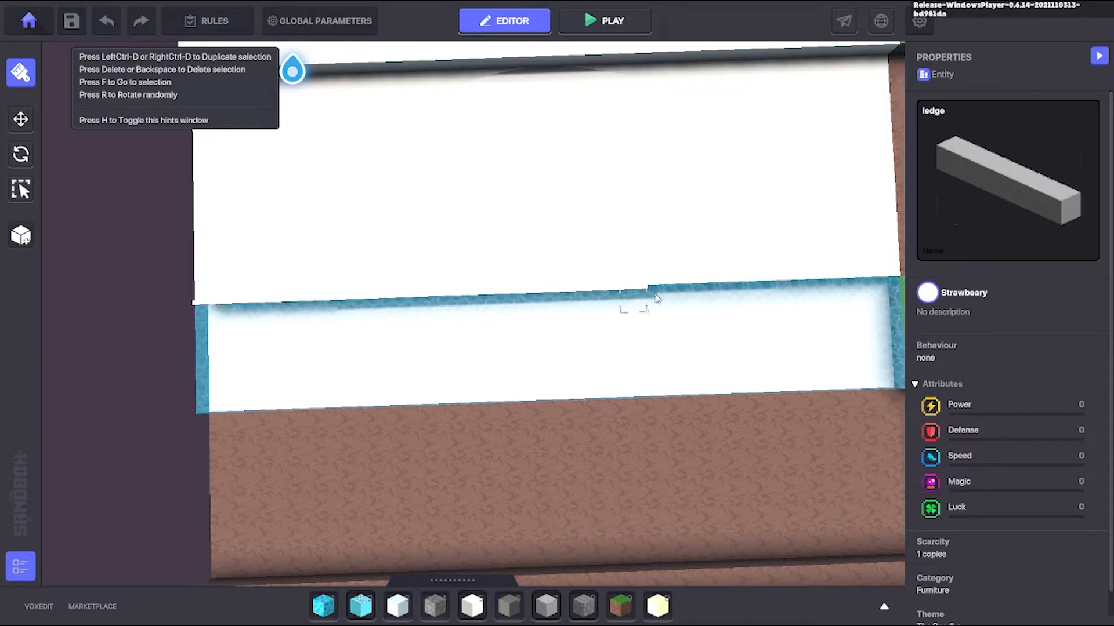
pyautogui.press('d')
pyautogui.scroll(3, 644, 294)
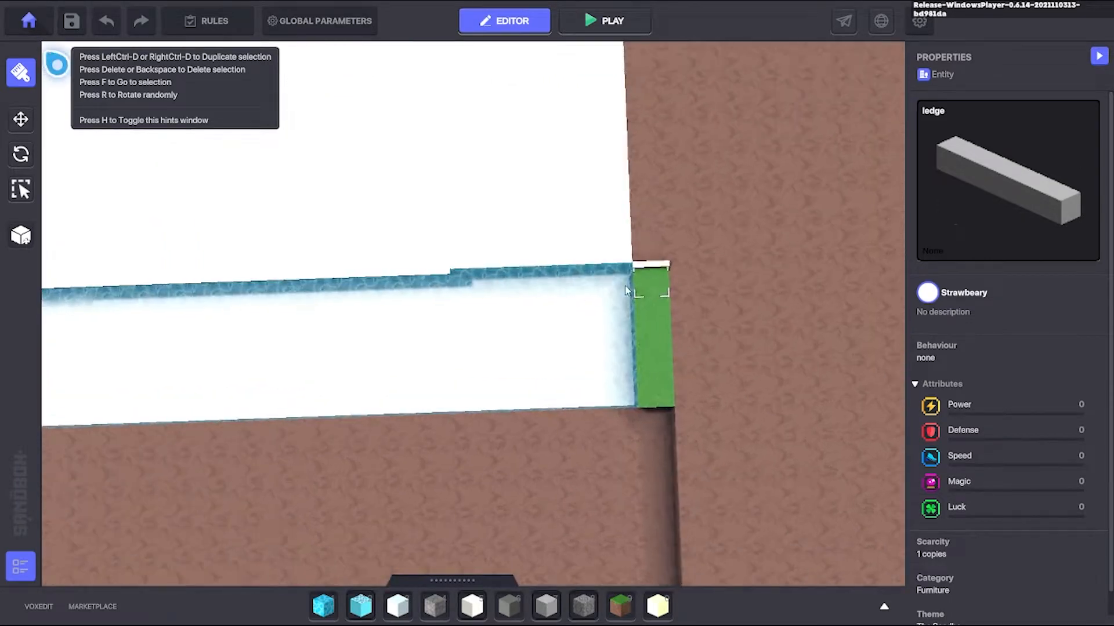
pyautogui.click(471, 294)
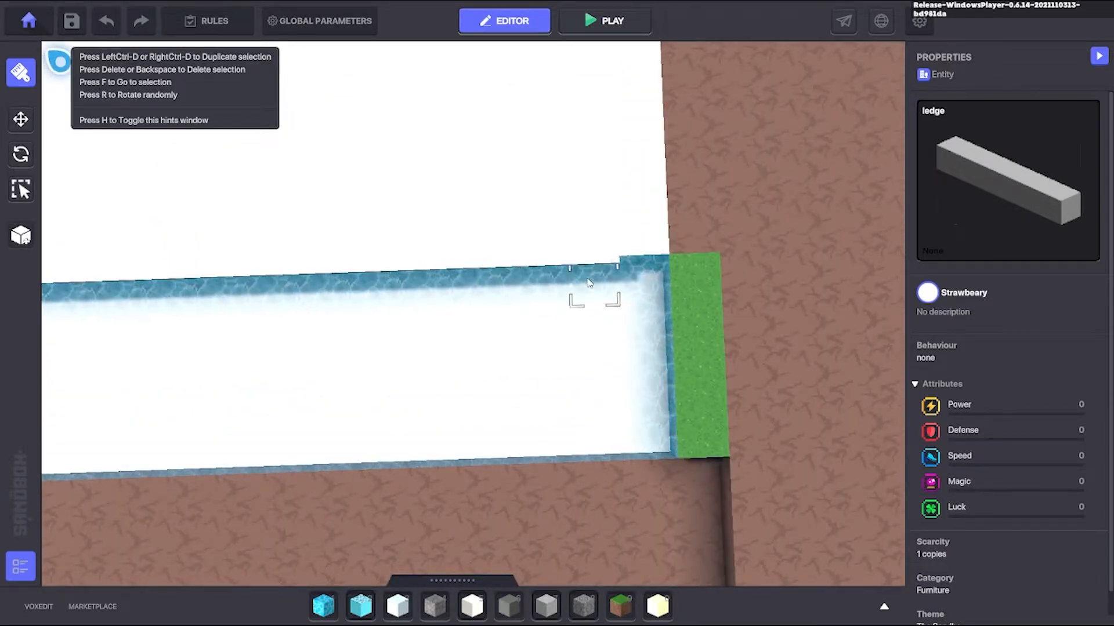
pyautogui.moveTo(427, 387); pyautogui.dragTo(163, 342, button='right')
pyautogui.press('q')
pyautogui.press('a')
pyautogui.press('e')
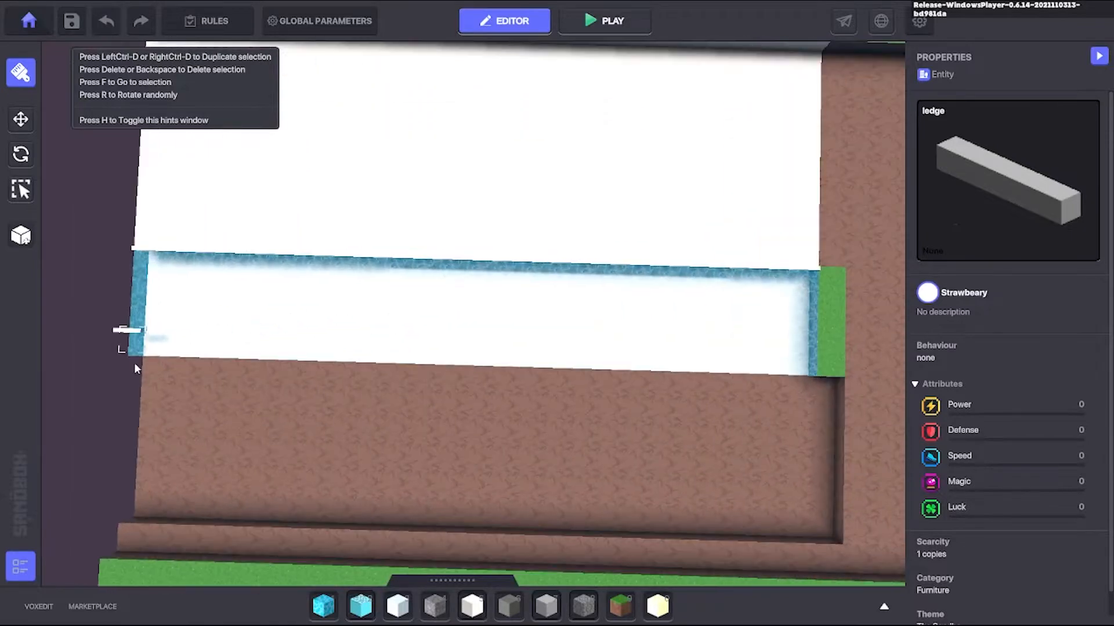
# Step: Fill the dug-out strip on the channel's outer side with Grass 01 blocks
pyautogui.moveTo(186, 365)
pyautogui.mouseDown(button='right')
pyautogui.moveTo(332, 316)
pyautogui.moveTo(371, 206)
pyautogui.moveTo(455, 366)
pyautogui.moveTo(502, 383)
pyautogui.moveTo(511, 424)
pyautogui.mouseUp(button='right')
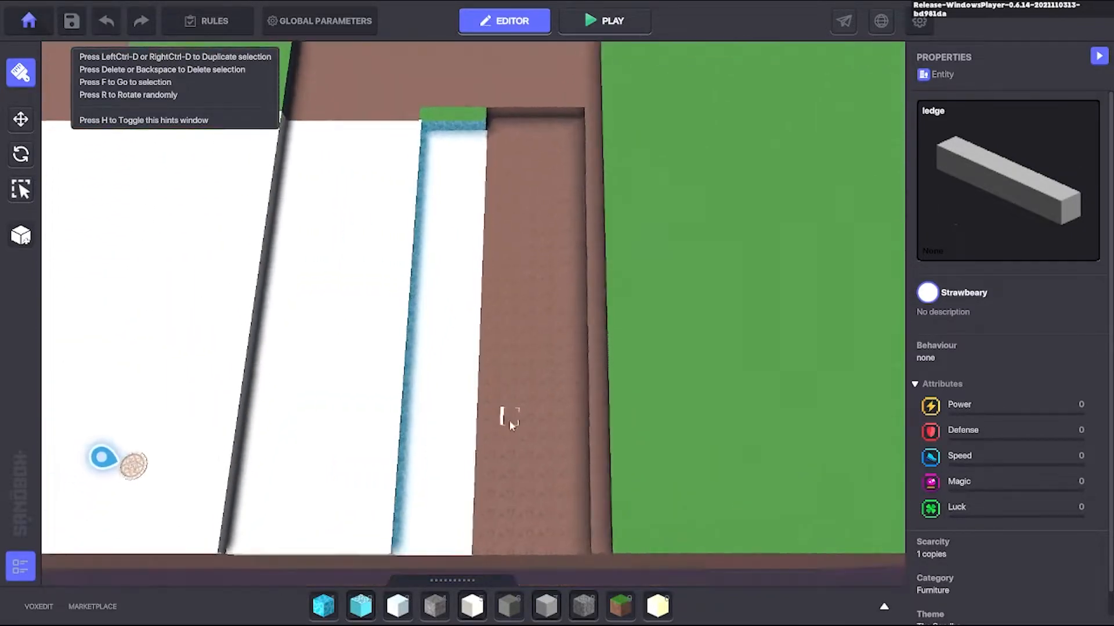
pyautogui.scroll(-2, 511, 424)
pyautogui.scroll(1, 517, 532)
pyautogui.click(627, 604)
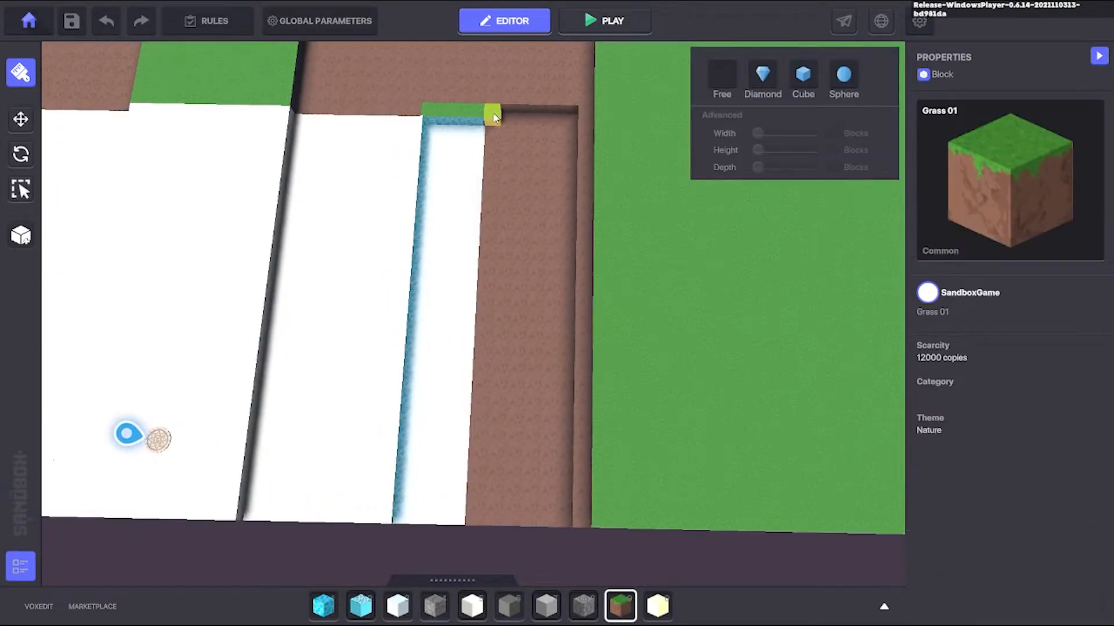
pyautogui.moveTo(568, 527); pyautogui.dragTo(467, 238, button='right')
pyautogui.scroll(1, 351, 290)
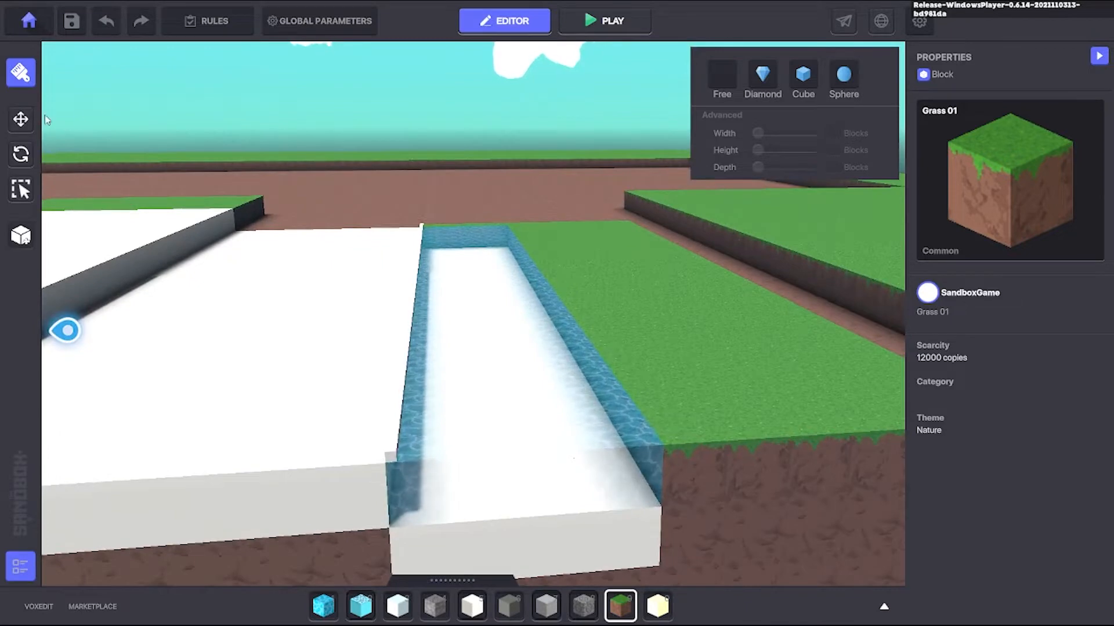
# Step: Select the row of ledges along the path and place a copy of it on the channel's grass-side edge
pyautogui.click(21, 188)
pyautogui.scroll(-2, 406, 163)
pyautogui.moveTo(478, 126); pyautogui.dragTo(395, 442)
pyautogui.scroll(1, 426, 325)
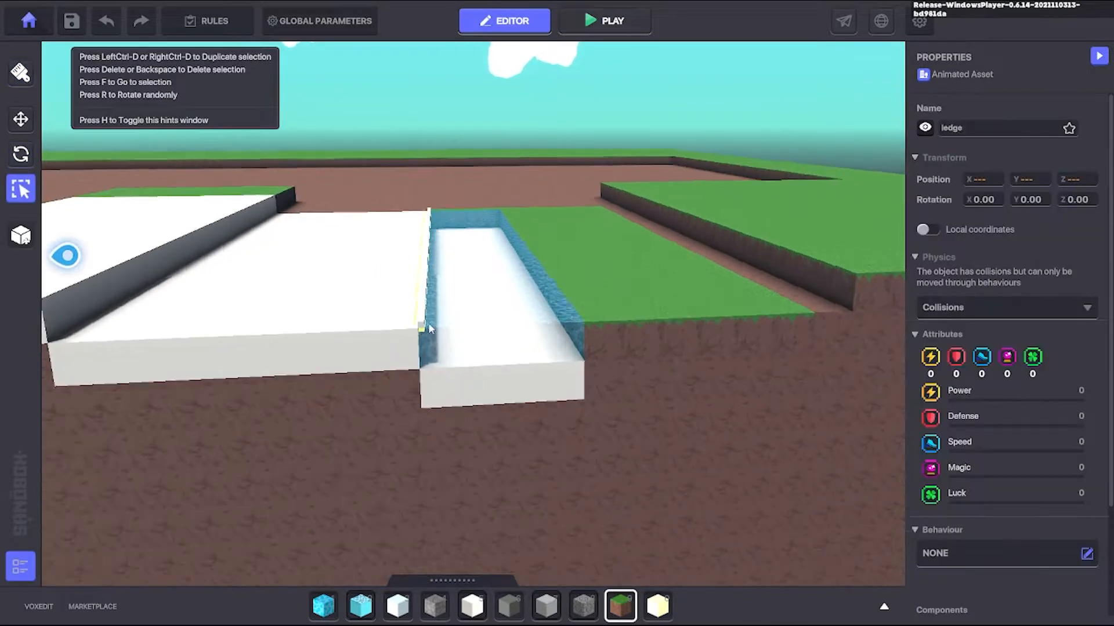
pyautogui.moveTo(426, 325); pyautogui.dragTo(472, 361, button='right')
pyautogui.scroll(-1, 472, 362)
pyautogui.click(26, 126)
pyautogui.scroll(1, 580, 87)
pyautogui.moveTo(590, 79); pyautogui.dragTo(580, 78)
pyautogui.moveTo(580, 77); pyautogui.dragTo(609, 279, button='right')
# Step: Duplicate a ledge in the grass-side row and move the copy along the edge to complete the row
pyautogui.click(613, 338)
pyautogui.scroll(3, 609, 279)
pyautogui.click(609, 325)
pyautogui.hotkey('ctrl', 'd')
pyautogui.moveTo(622, 191); pyautogui.dragTo(614, 314)
pyautogui.scroll(-5, 467, 254)
pyautogui.moveTo(468, 254); pyautogui.dragTo(606, 328, button='right')
# Step: Duplicate the end ledge, rotate the copy to Y 270, and repeat it across the channel's open end
pyautogui.scroll(3, 607, 328)
pyautogui.click(614, 347)
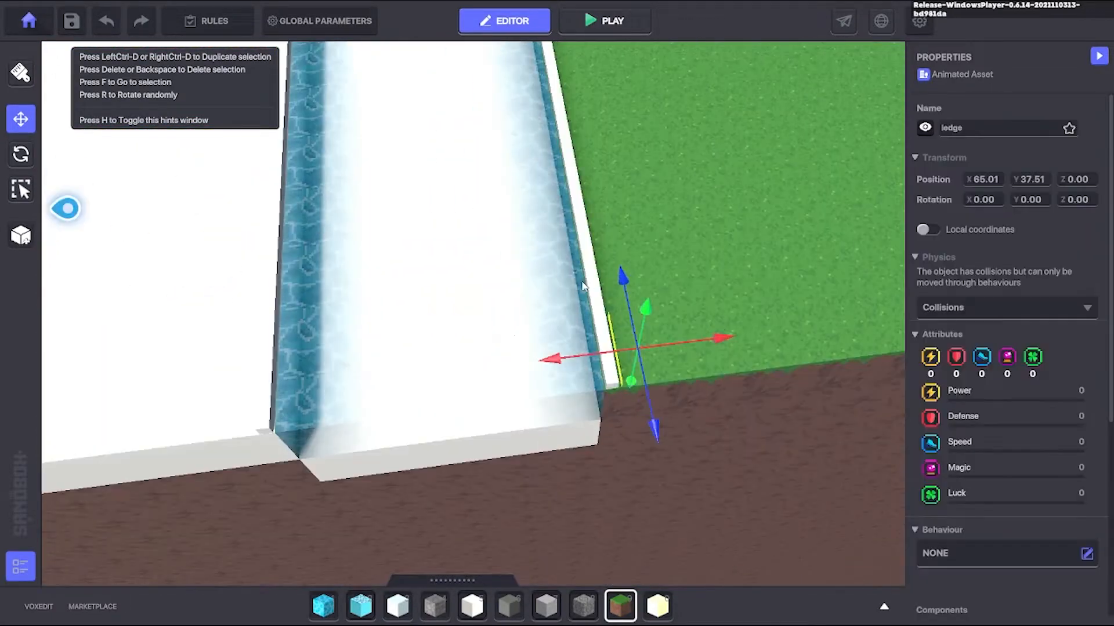
pyautogui.hotkey('ctrl', 'd')
pyautogui.click(288, 400)
pyautogui.click(21, 154)
pyautogui.moveTo(522, 324); pyautogui.dragTo(659, 270, button='right')
pyautogui.moveTo(432, 315); pyautogui.dragTo(371, 314)
pyautogui.moveTo(659, 270); pyautogui.dragTo(522, 371, button='right')
pyautogui.click(21, 119)
pyautogui.hotkey('ctrl', 'd')
pyautogui.moveTo(490, 331); pyautogui.dragTo(722, 271)
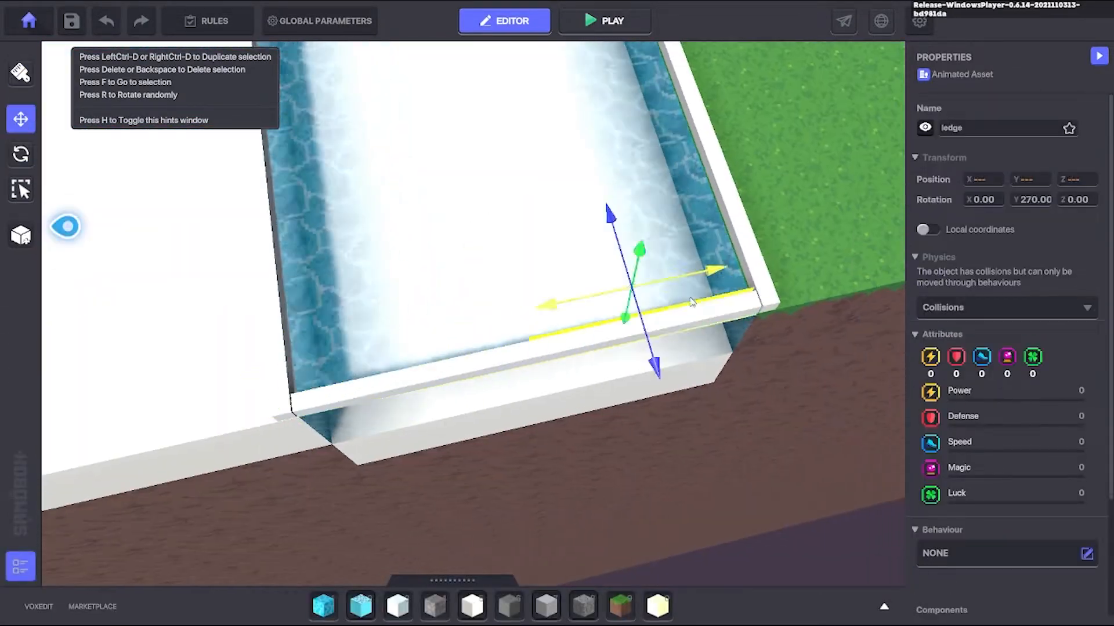
# Step: Align the ledges across the channel's open end with its two corners
pyautogui.click(359, 371)
pyautogui.moveTo(387, 334); pyautogui.dragTo(377, 338)
pyautogui.click(710, 298)
pyautogui.click(304, 398)
pyautogui.scroll(-5, 679, 227)
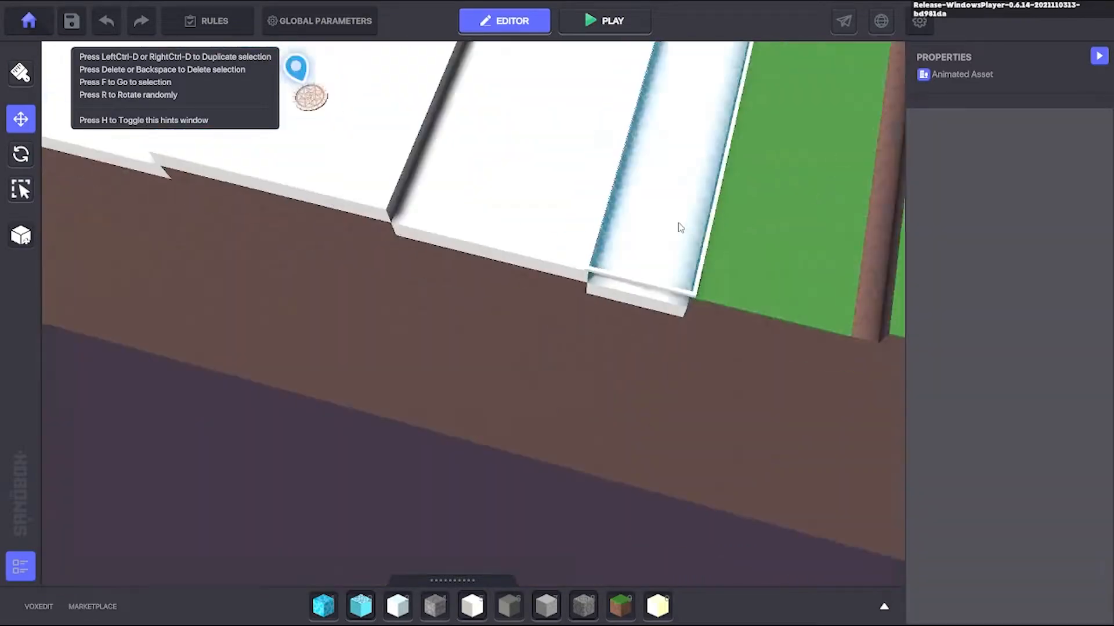
pyautogui.moveTo(679, 226); pyautogui.dragTo(580, 174, button='right')
pyautogui.click(766, 311)
pyautogui.click(812, 278)
pyautogui.moveTo(493, 261); pyautogui.dragTo(546, 215, button='right')
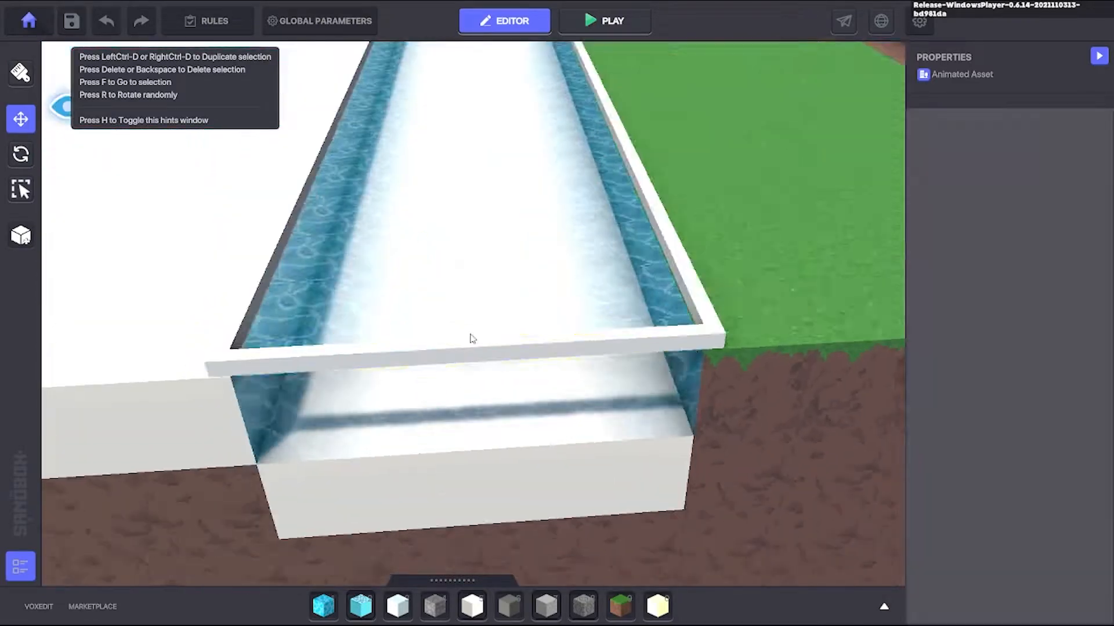
# Step: Delete a surplus ledge from the channel's frame
pyautogui.click(471, 337)
pyautogui.scroll(-5, 515, 345)
pyautogui.click(642, 266)
pyautogui.click(546, 215)
pyautogui.press('Delete')
# Step: Select the ledges at the channel's open end and lower copies of them over the exposed water face
pyautogui.click(225, 203)
pyautogui.moveTo(226, 203); pyautogui.dragTo(479, 230, button='right')
pyautogui.moveTo(479, 229); pyautogui.dragTo(479, 247)
pyautogui.moveTo(479, 247); pyautogui.dragTo(348, 308, button='right')
pyautogui.click(348, 307)
pyautogui.keyDown('shift'); pyautogui.click(628, 306); pyautogui.keyUp('shift')
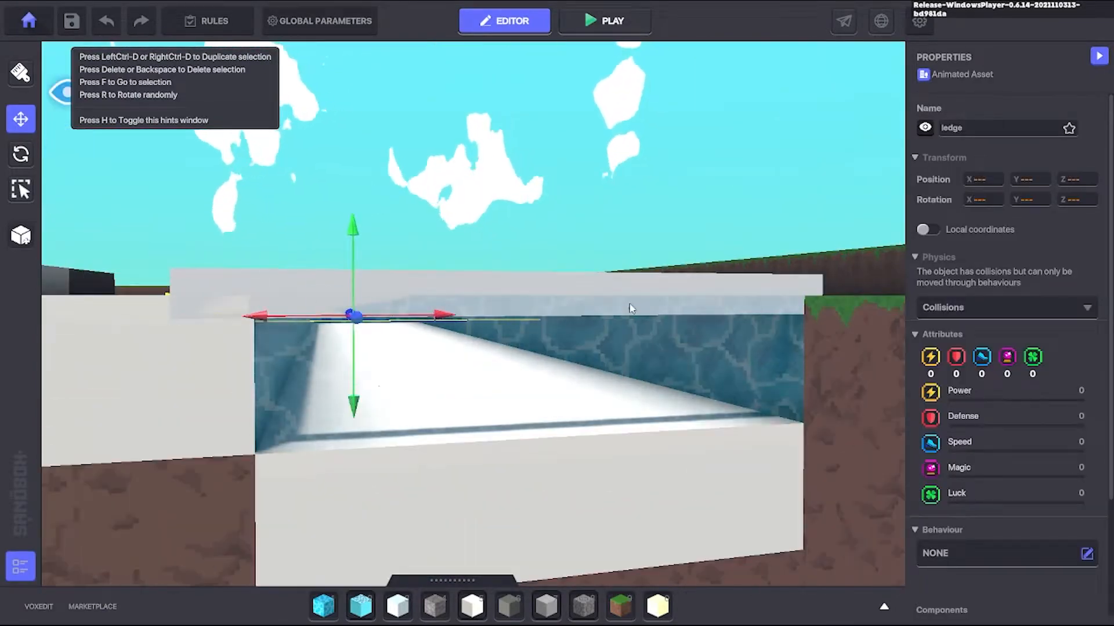
pyautogui.moveTo(629, 306); pyautogui.dragTo(457, 220, button='right')
pyautogui.moveTo(457, 221); pyautogui.dragTo(457, 239)
# Step: Delete the unwanted ledge copy from the channel's exposed water face
pyautogui.moveTo(457, 239); pyautogui.dragTo(308, 400, button='right')
pyautogui.click(388, 319)
pyautogui.click(440, 325)
pyautogui.press('Delete')
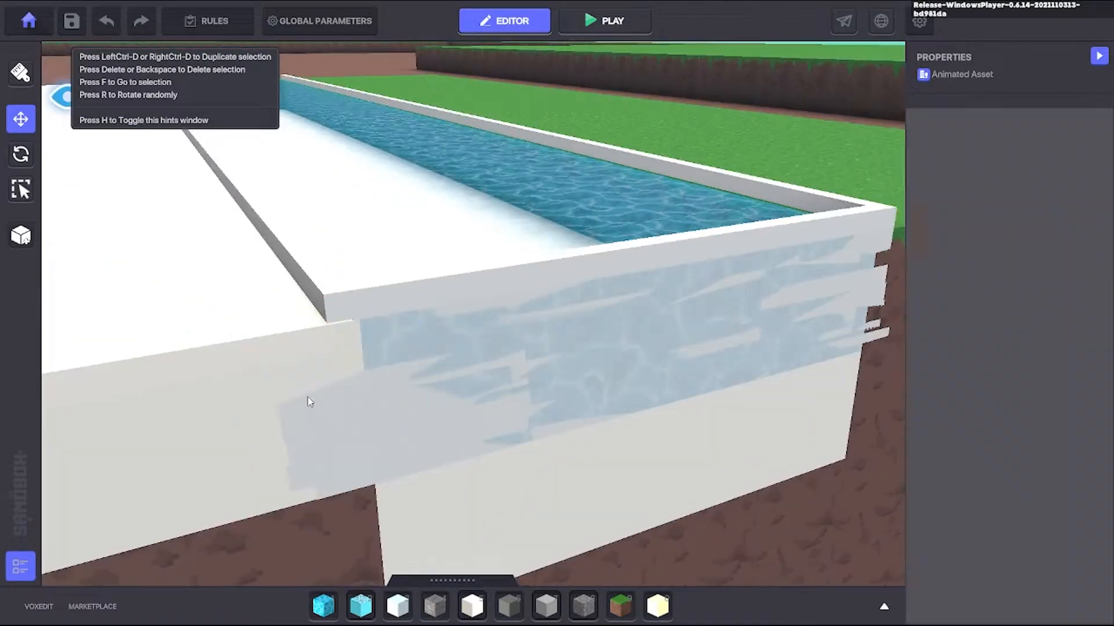
# Step: Move a ledge on the channel's exposed water face to X 61.96, Y 36.59
pyautogui.scroll(5, 310, 402)
pyautogui.click(346, 403)
pyautogui.moveTo(354, 406); pyautogui.dragTo(384, 399)
pyautogui.moveTo(384, 399); pyautogui.dragTo(415, 236, button='right')
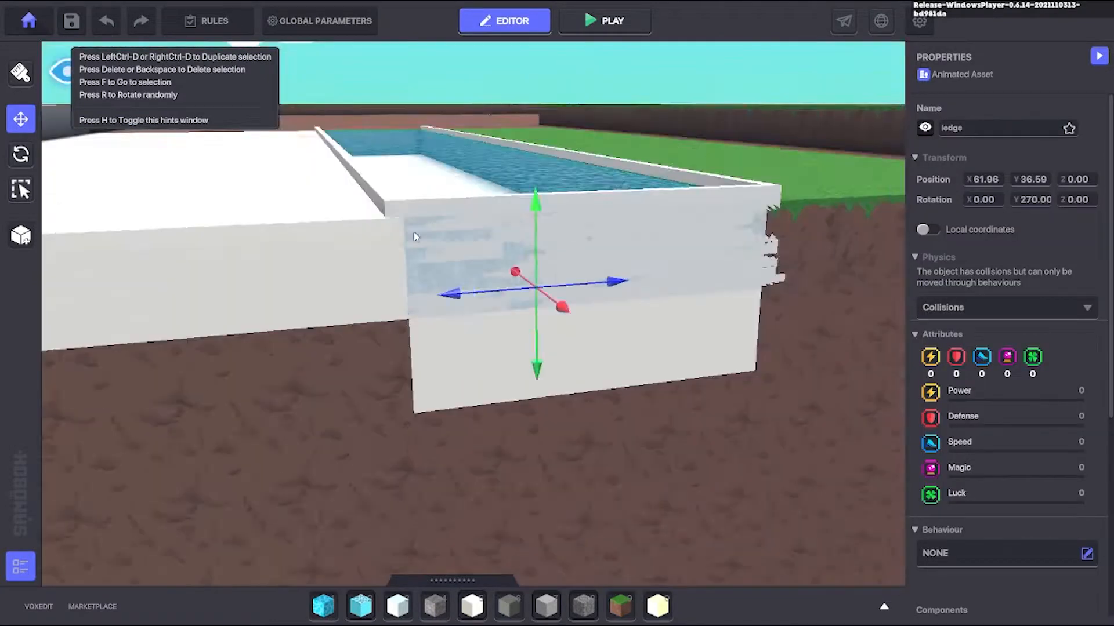
# Step: Position the ledge near the grass-side corner of the exposed water face at X 64.10, Y 37.21
pyautogui.moveTo(415, 236); pyautogui.dragTo(688, 218)
pyautogui.moveTo(621, 319); pyautogui.dragTo(621, 284)
pyautogui.moveTo(621, 284); pyautogui.dragTo(588, 290, button='right')
pyautogui.press('XF86AudioLowerVolume')
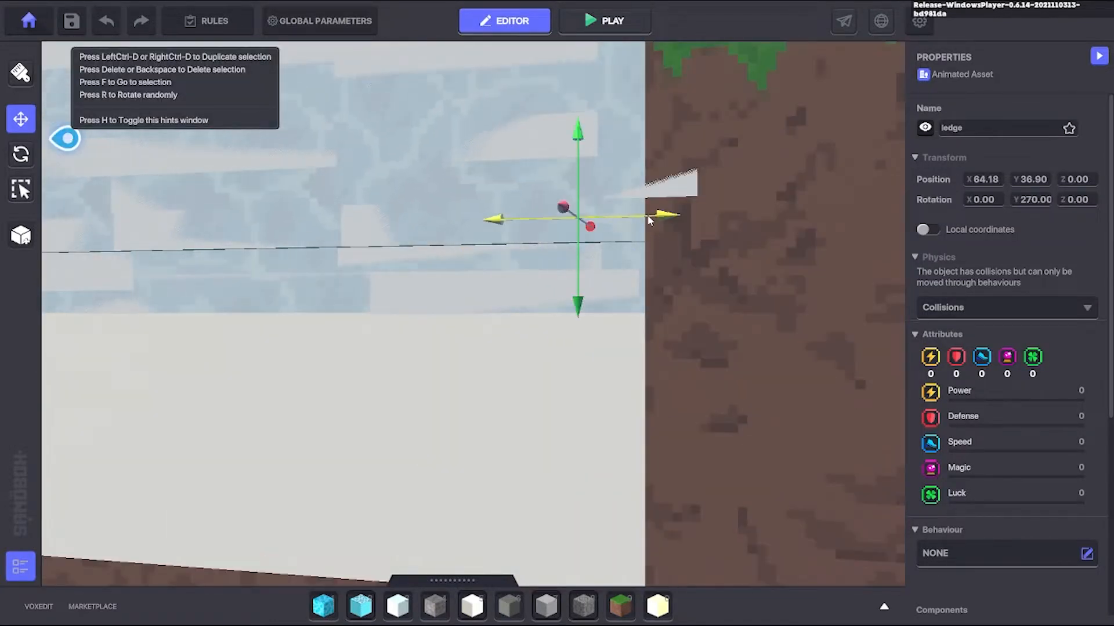
pyautogui.moveTo(610, 225); pyautogui.dragTo(686, 233, button='right')
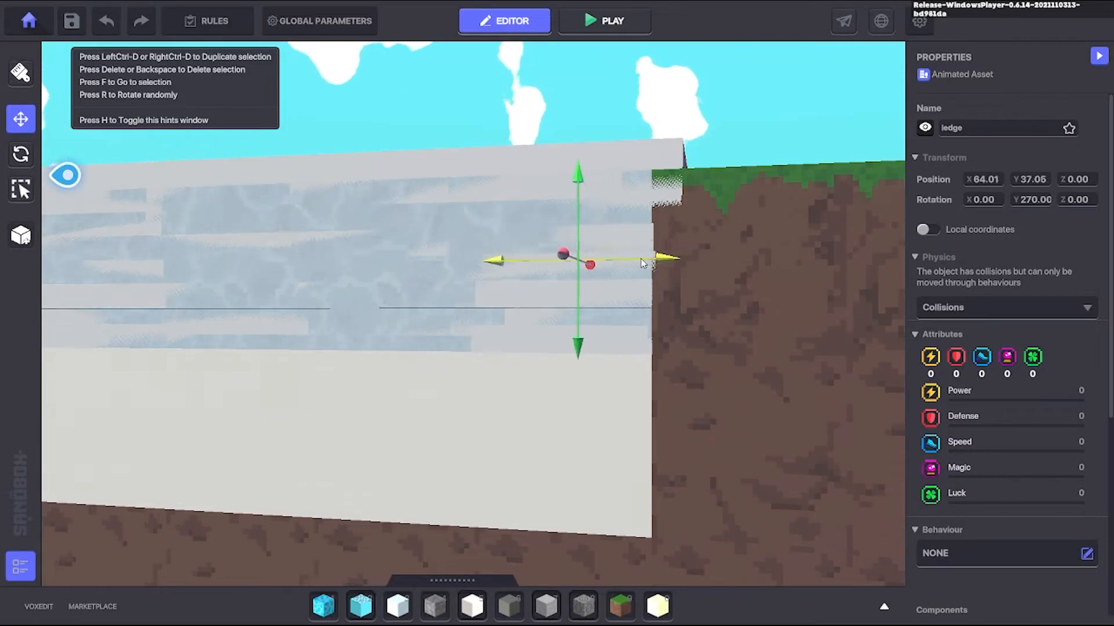
pyautogui.scroll(3, 673, 201)
pyautogui.moveTo(644, 256); pyautogui.dragTo(628, 256)
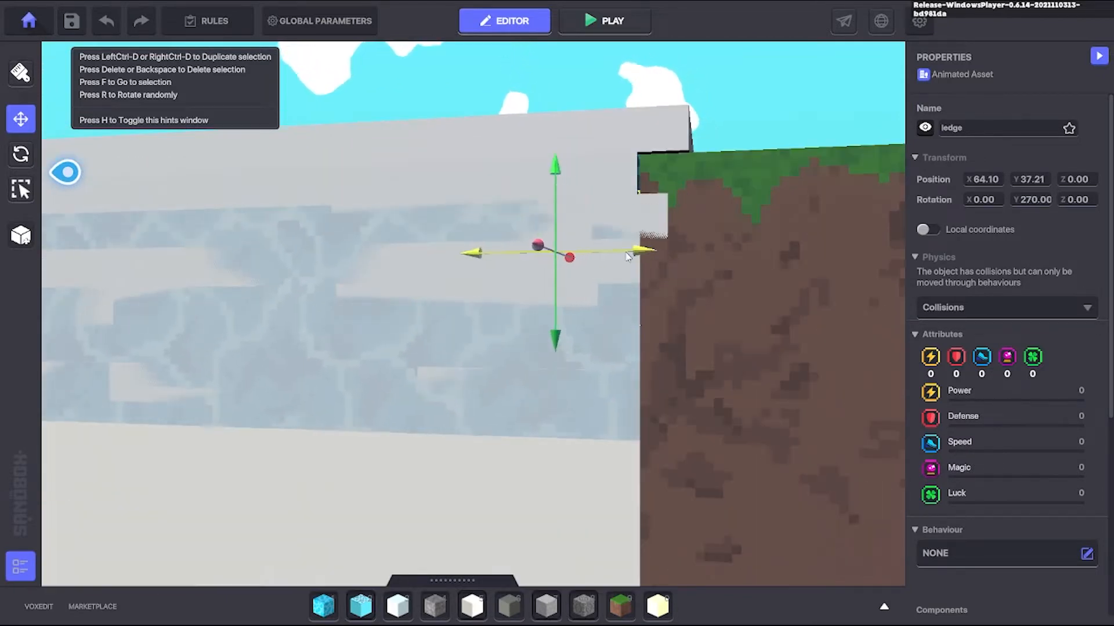
# Step: Play-test the scene and walk the avatar along the white path to inspect the framed water channel
pyautogui.click(663, 137)
pyautogui.moveTo(662, 142); pyautogui.dragTo(608, 417, button='right')
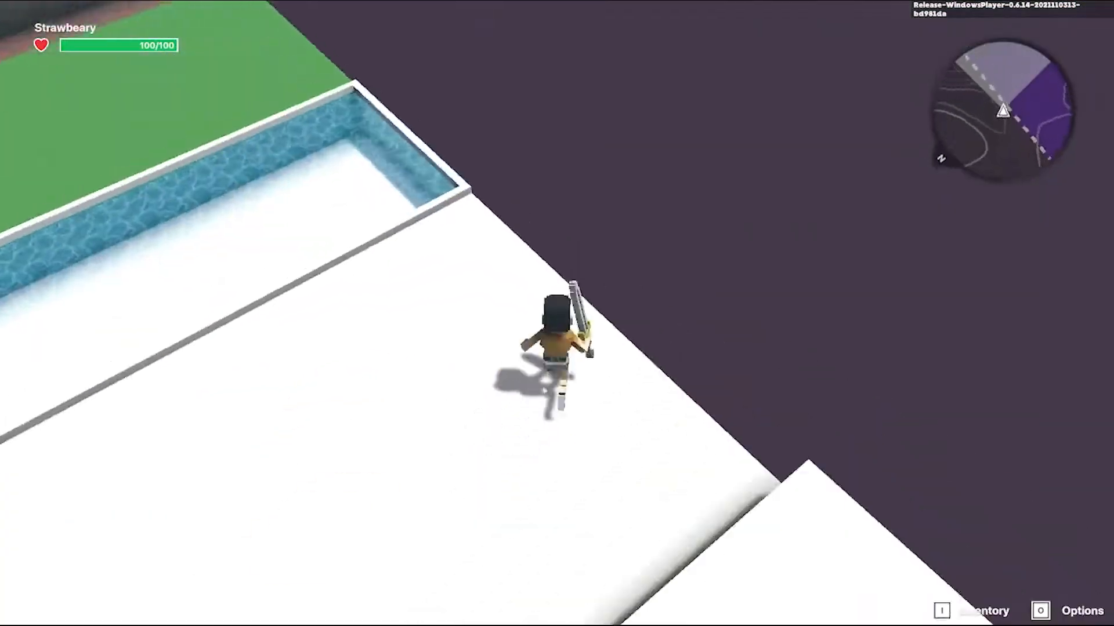
pyautogui.press('w')
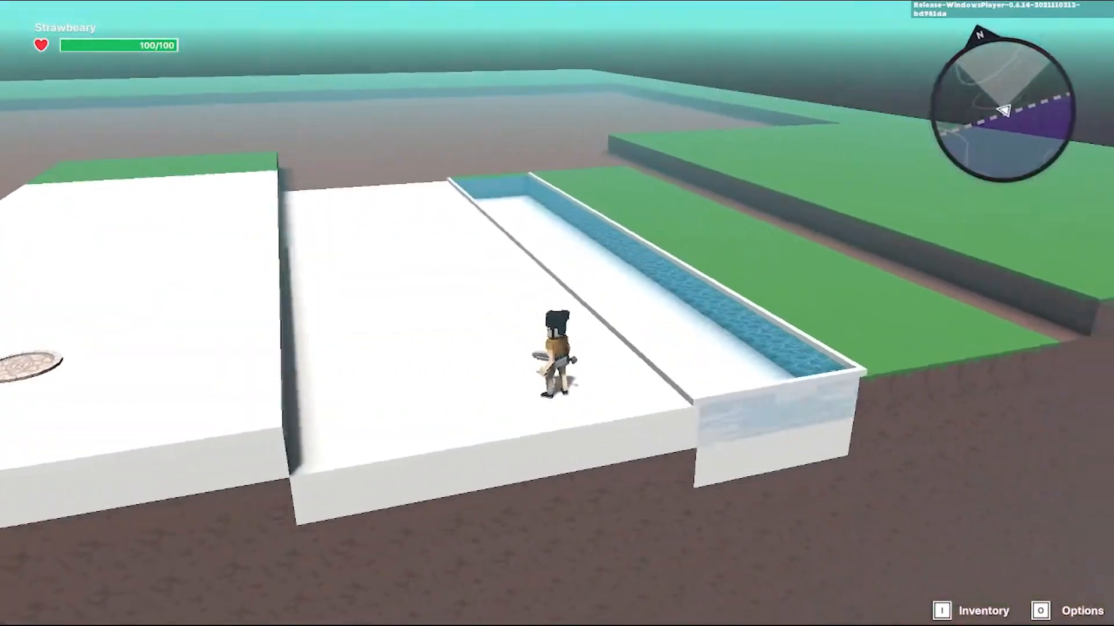
pyautogui.press('w')
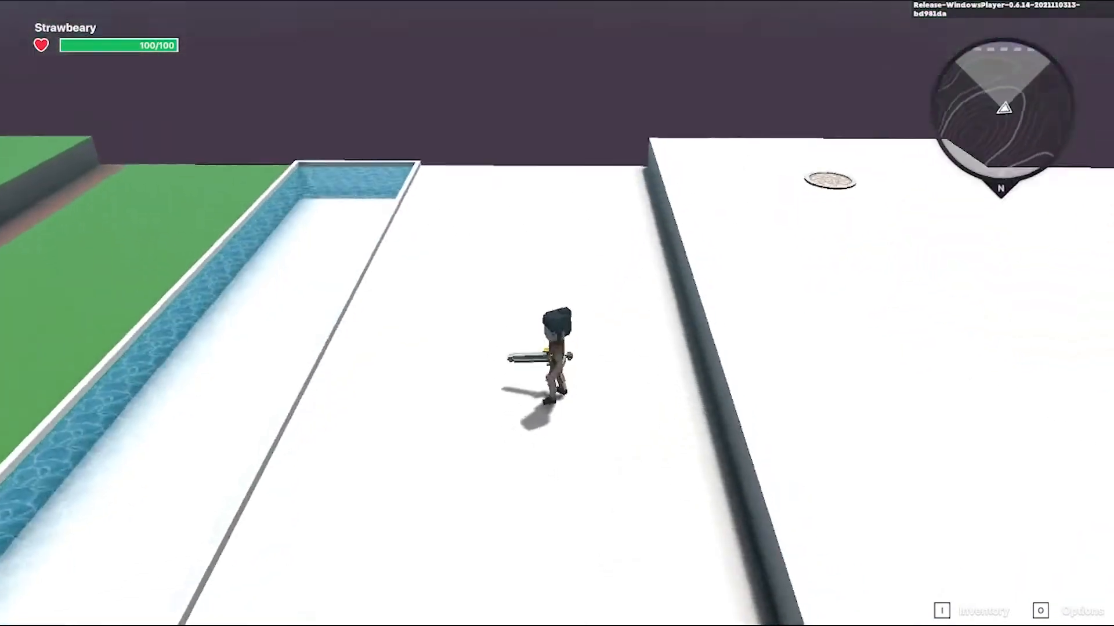
pyautogui.press('w')
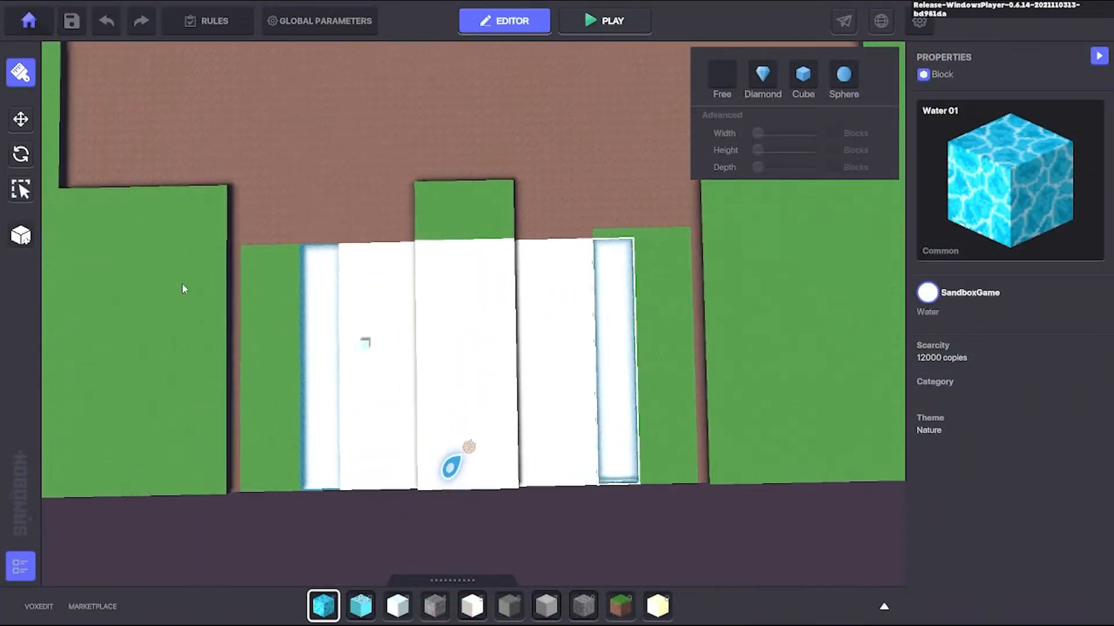
# Step: Duplicate the ledges framing the finished water channel and fit the copies around the channel on the other side of the path
pyautogui.click(23, 184)
pyautogui.moveTo(674, 186); pyautogui.dragTo(579, 545)
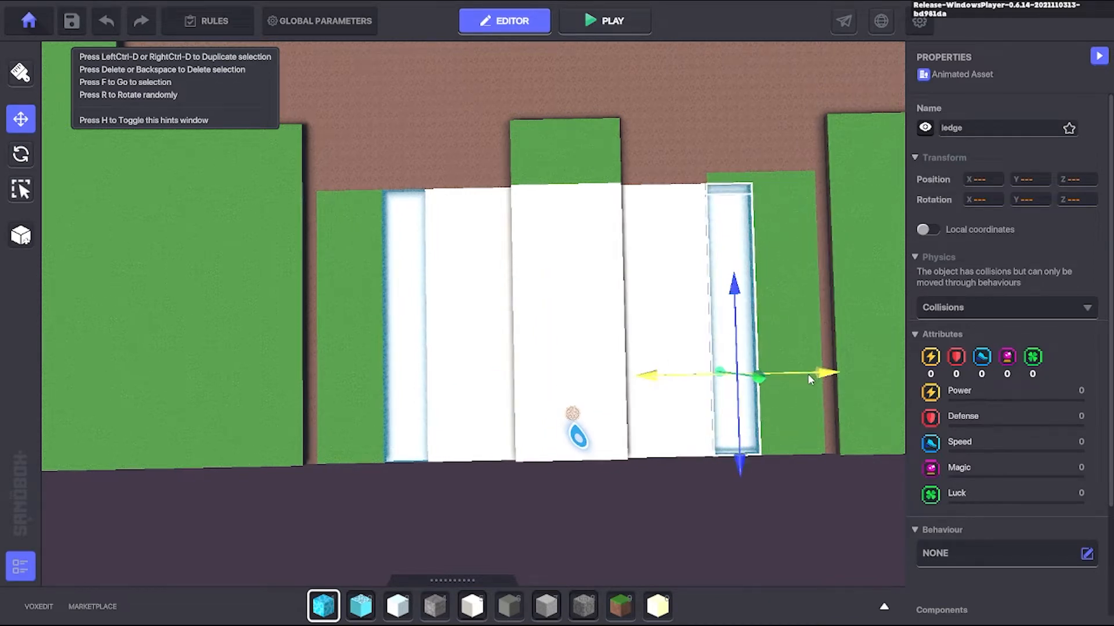
pyautogui.moveTo(517, 375); pyautogui.dragTo(485, 375)
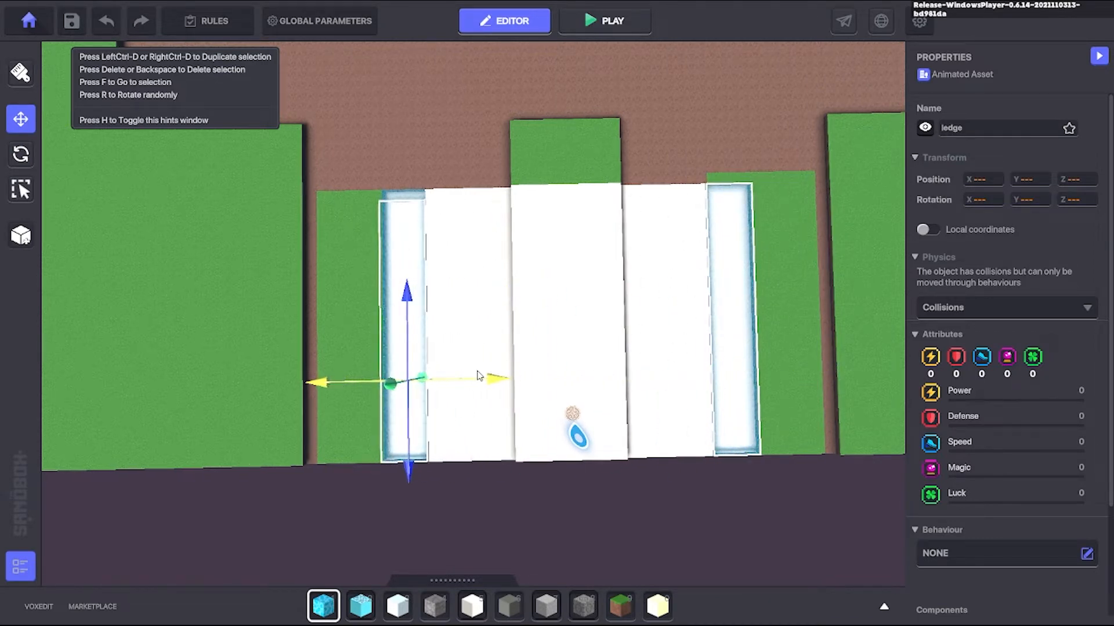
pyautogui.scroll(3, 364, 300)
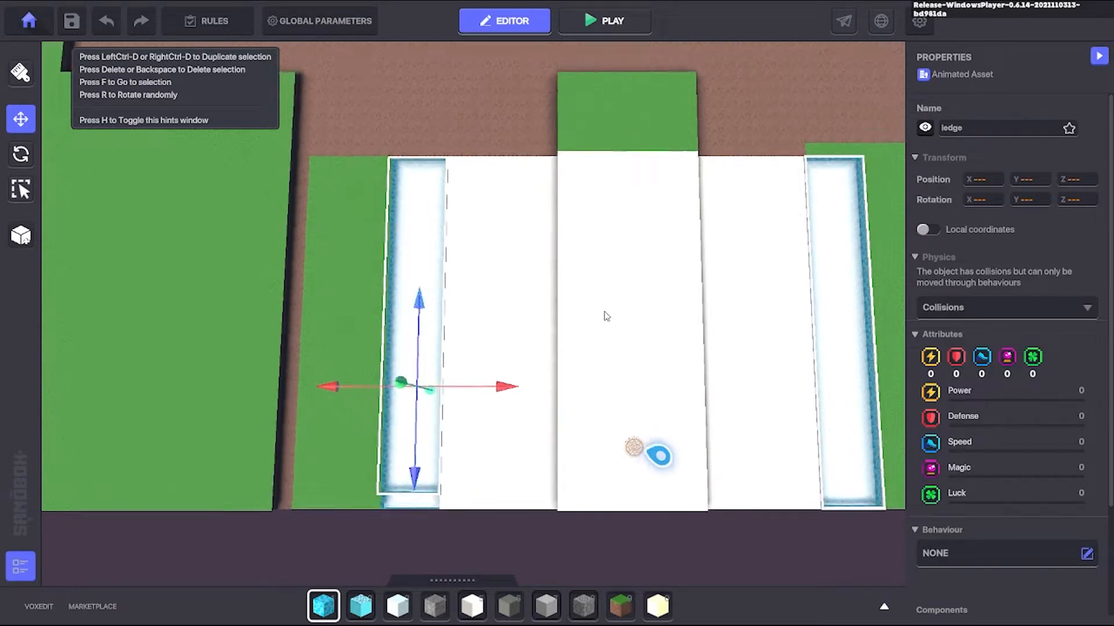
pyautogui.moveTo(604, 315); pyautogui.dragTo(608, 220, button='right')
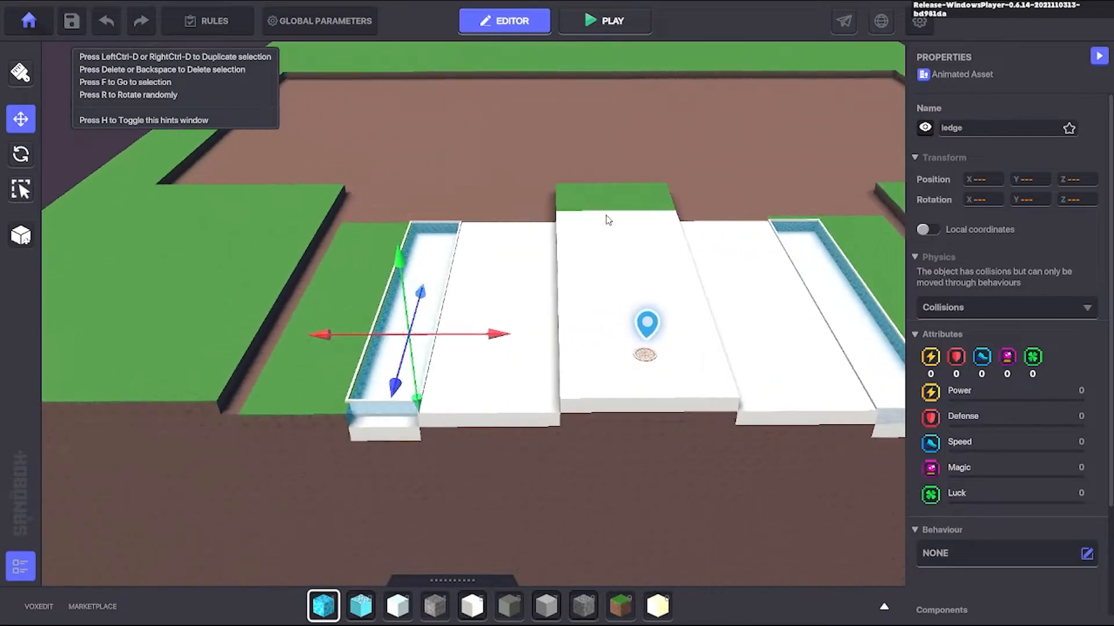
pyautogui.moveTo(529, 270); pyautogui.dragTo(533, 293, button='right')
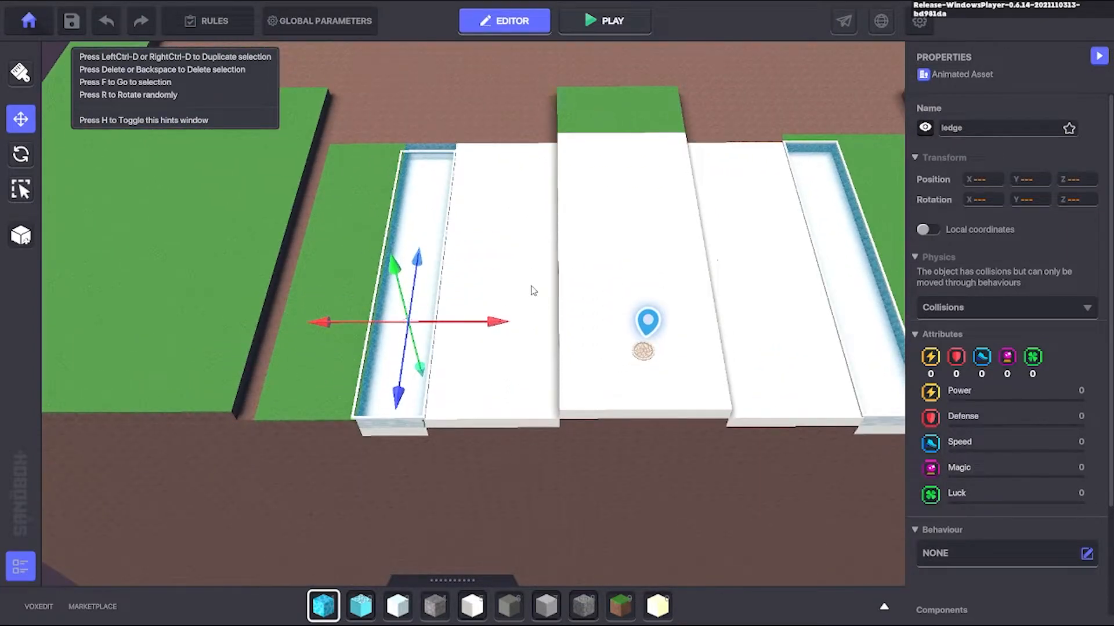
# Step: Build a WhiteCream block crossing over the middle of the water channel, splitting it into two pools
pyautogui.press('f')
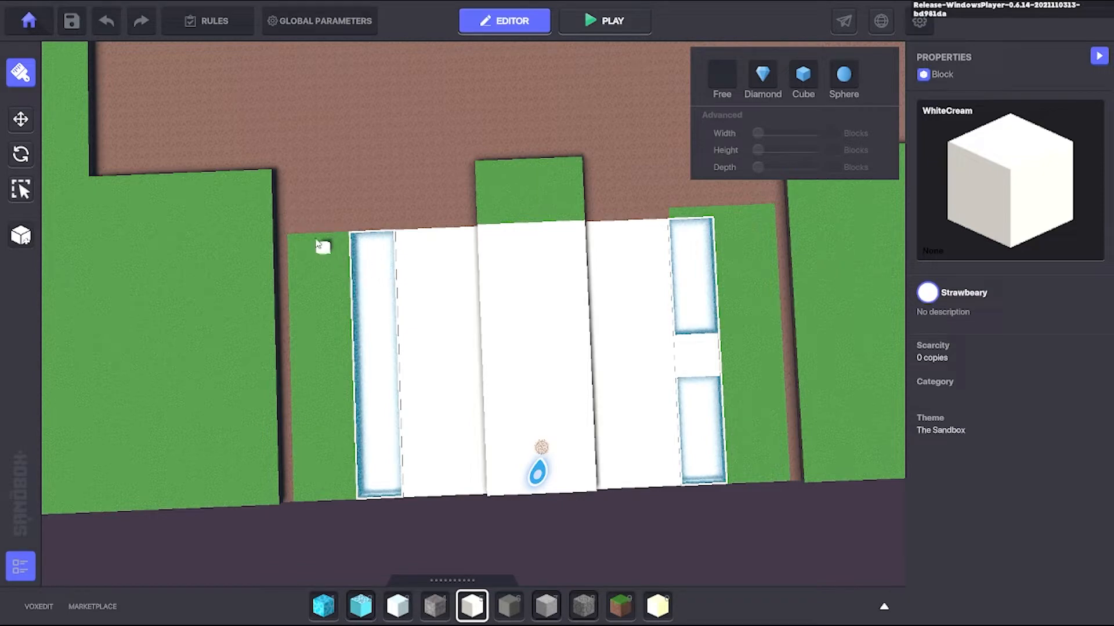
pyautogui.scroll(3, 715, 320)
pyautogui.moveTo(703, 335); pyautogui.dragTo(510, 331, button='right')
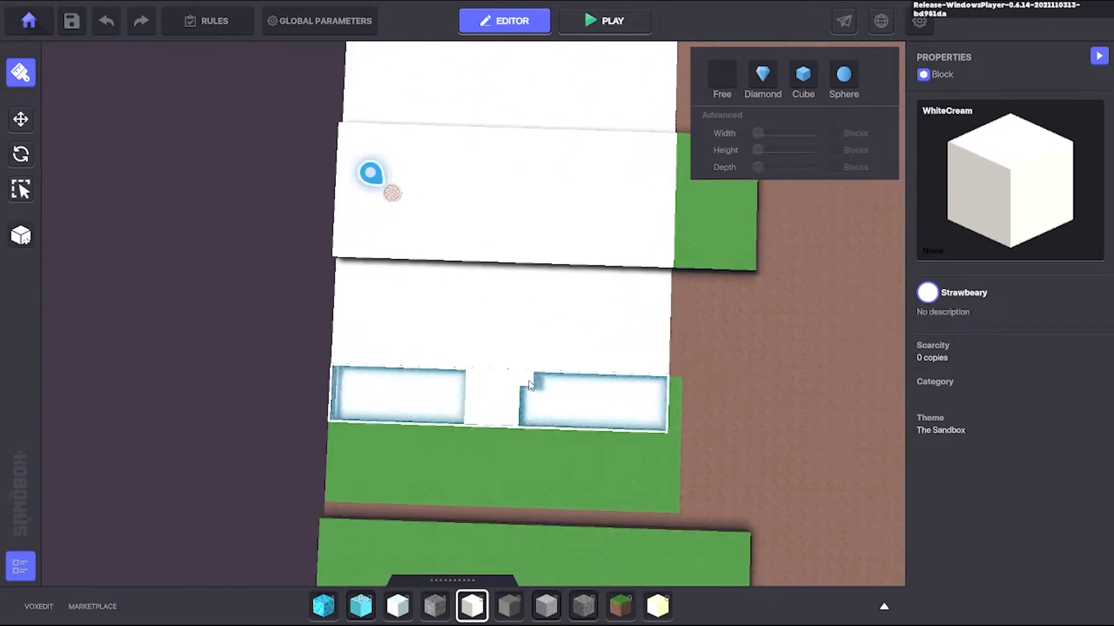
pyautogui.scroll(2, 528, 390)
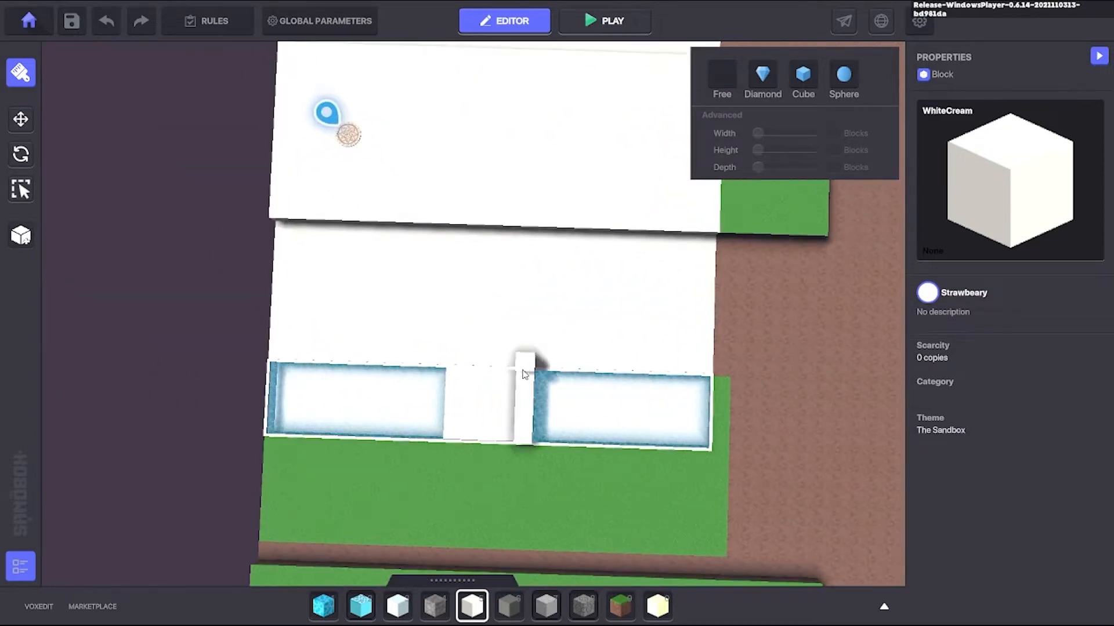
pyautogui.scroll(-4, 514, 331)
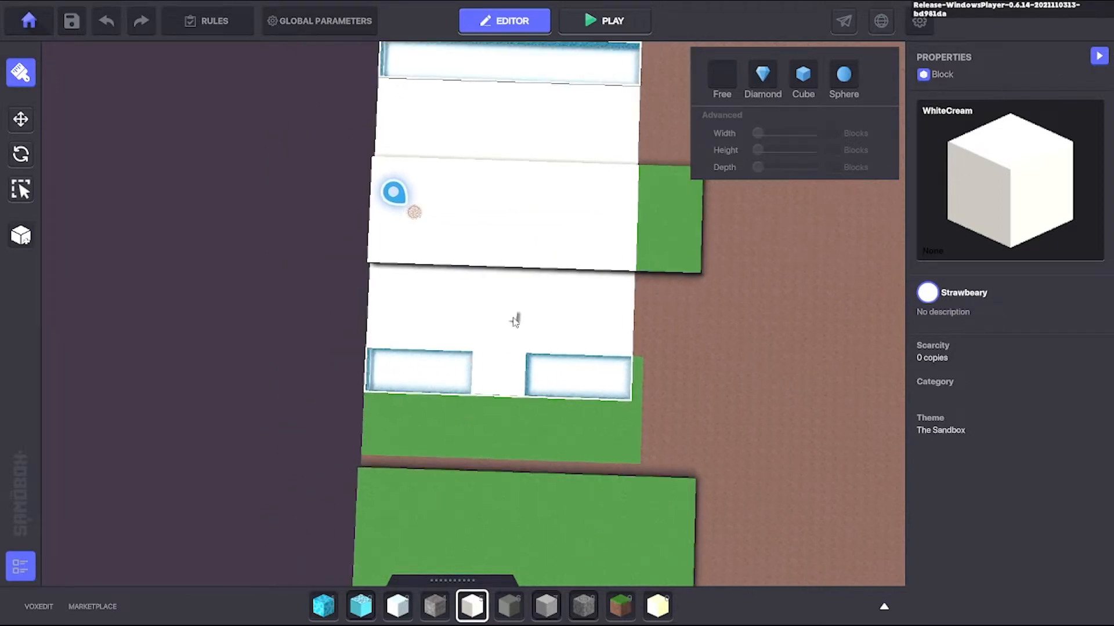
pyautogui.moveTo(501, 291); pyautogui.dragTo(656, 353, button='right')
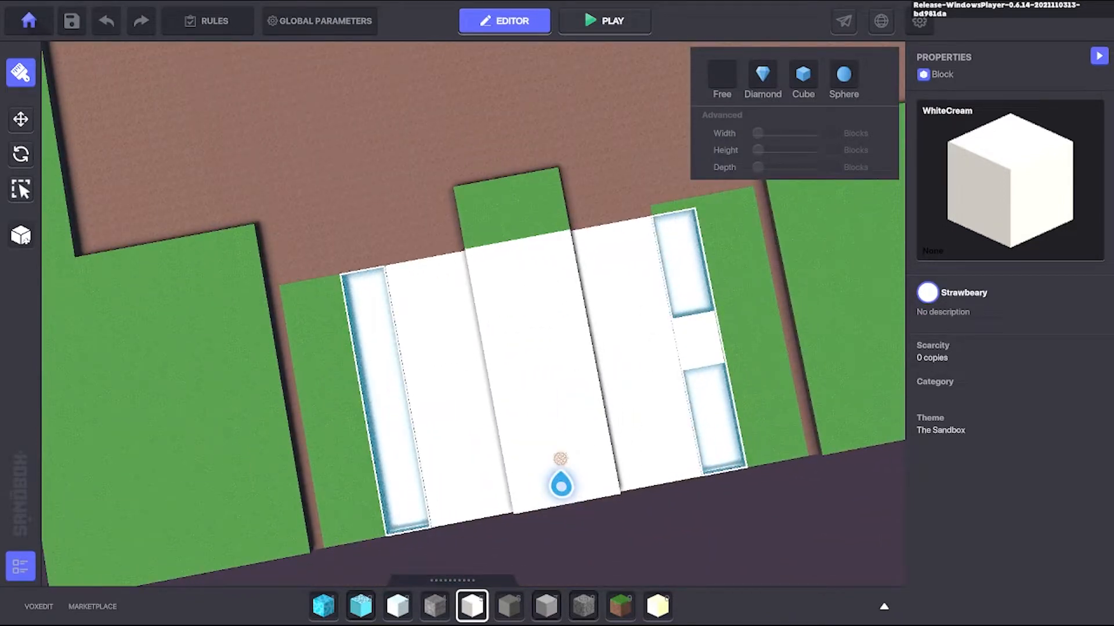
# Step: Try a matching WhiteCream crossing over the middle of the opposite water channel
pyautogui.moveTo(655, 301); pyautogui.dragTo(699, 241, button='middle')
pyautogui.moveTo(700, 242); pyautogui.dragTo(698, 240, button='right')
pyautogui.scroll(3, 698, 240)
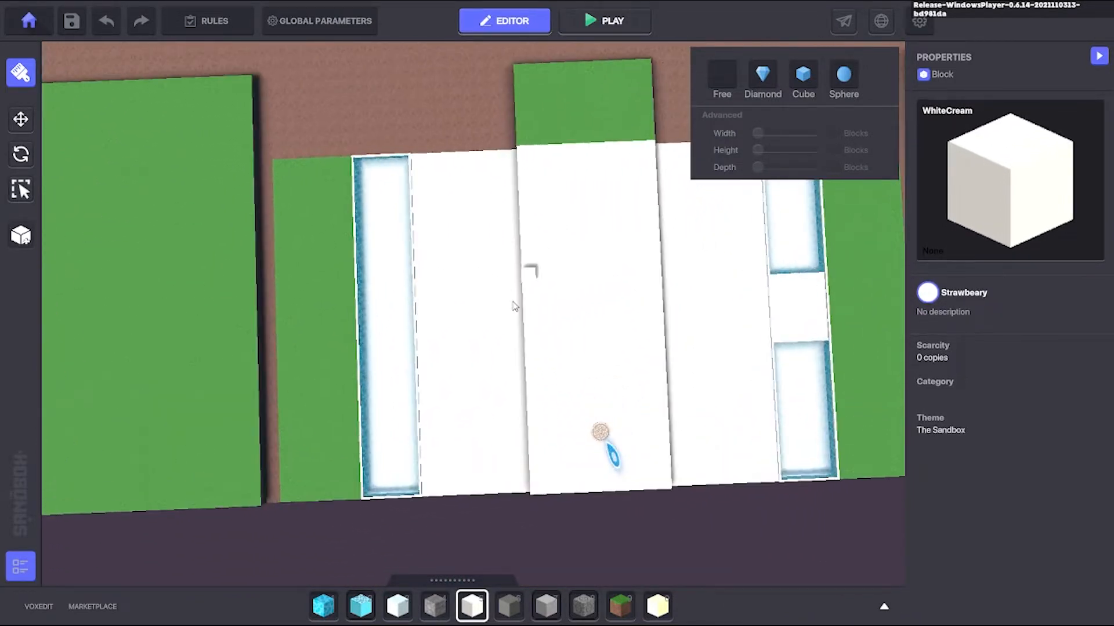
pyautogui.scroll(-3, 402, 290)
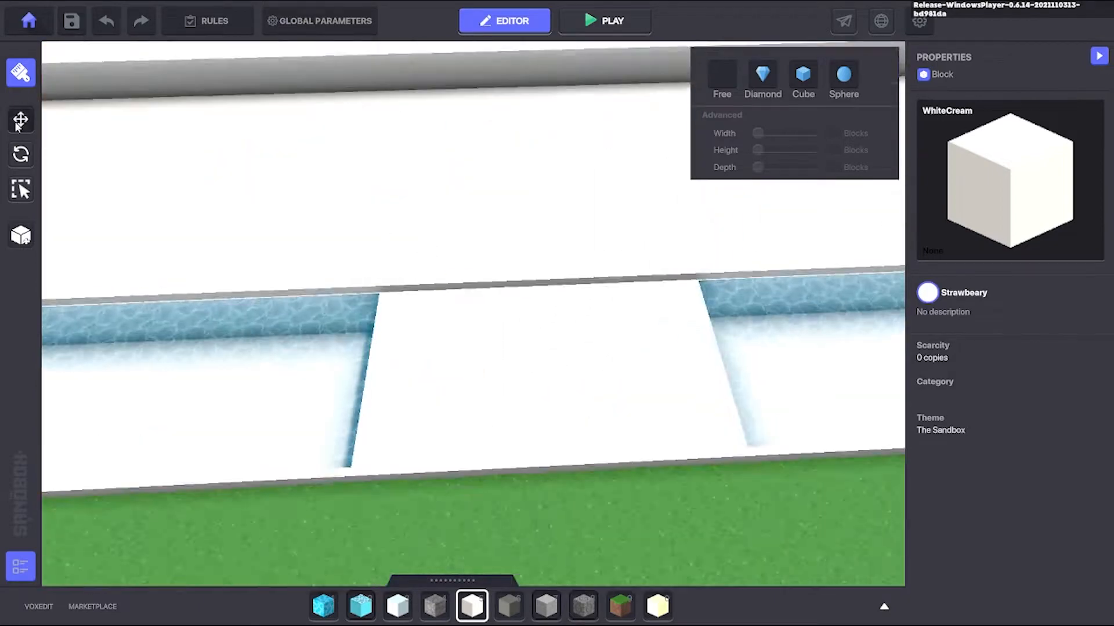
pyautogui.click(20, 120)
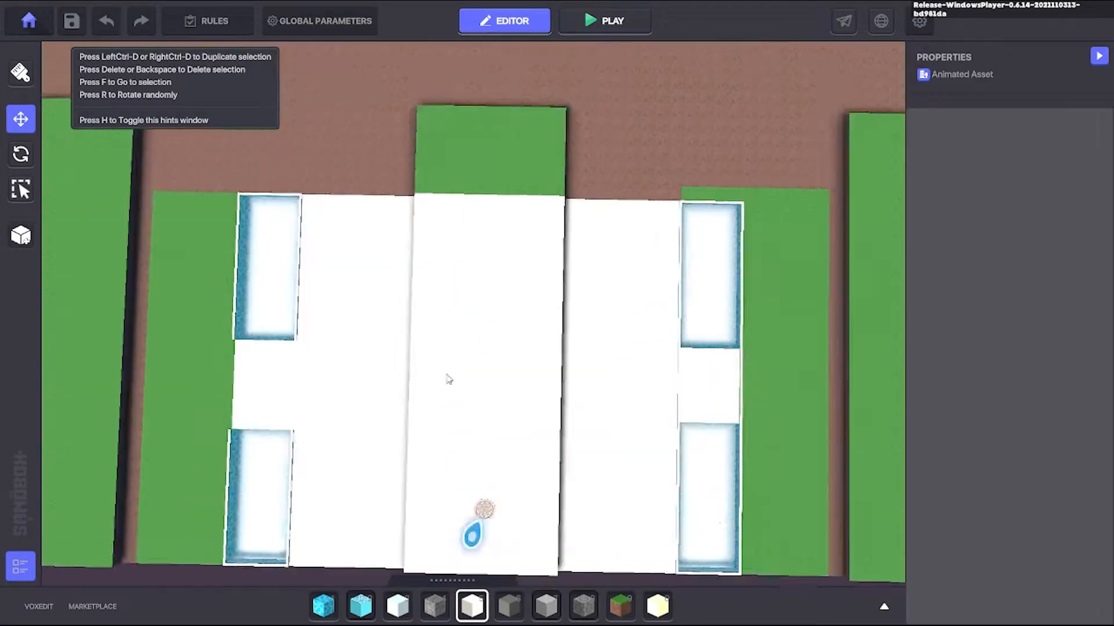
pyautogui.scroll(3, 447, 378)
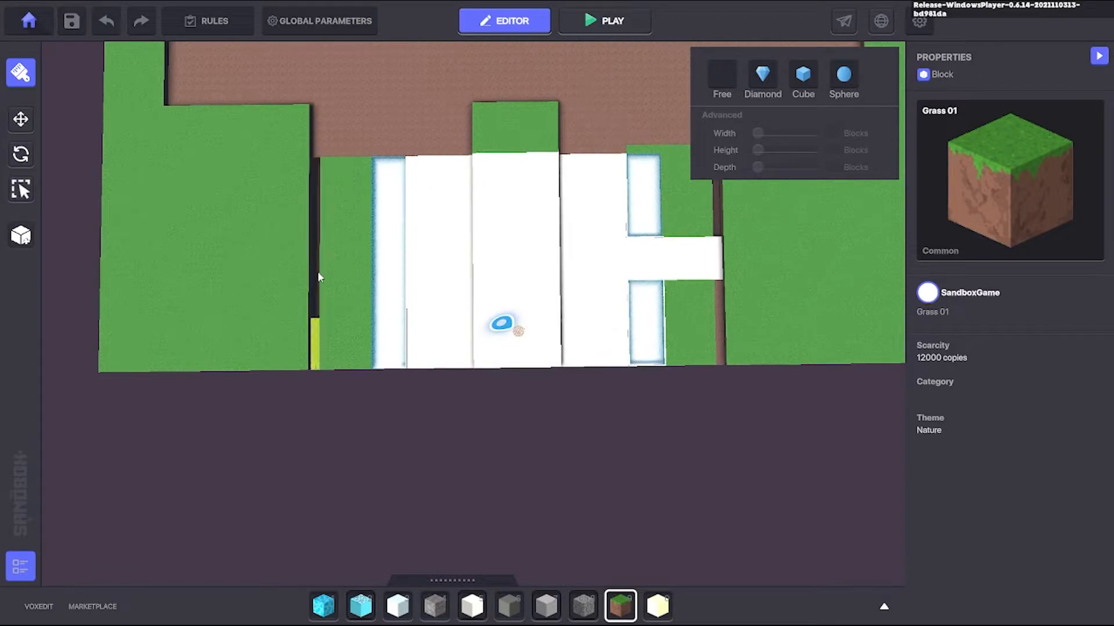
# Step: Fill the narrow gaps between the low grass borders and the outer raised grass areas with Grass 01 blocks
pyautogui.scroll(-3, 626, 257)
pyautogui.scroll(2, 633, 242)
pyautogui.moveTo(641, 197); pyautogui.dragTo(643, 272)
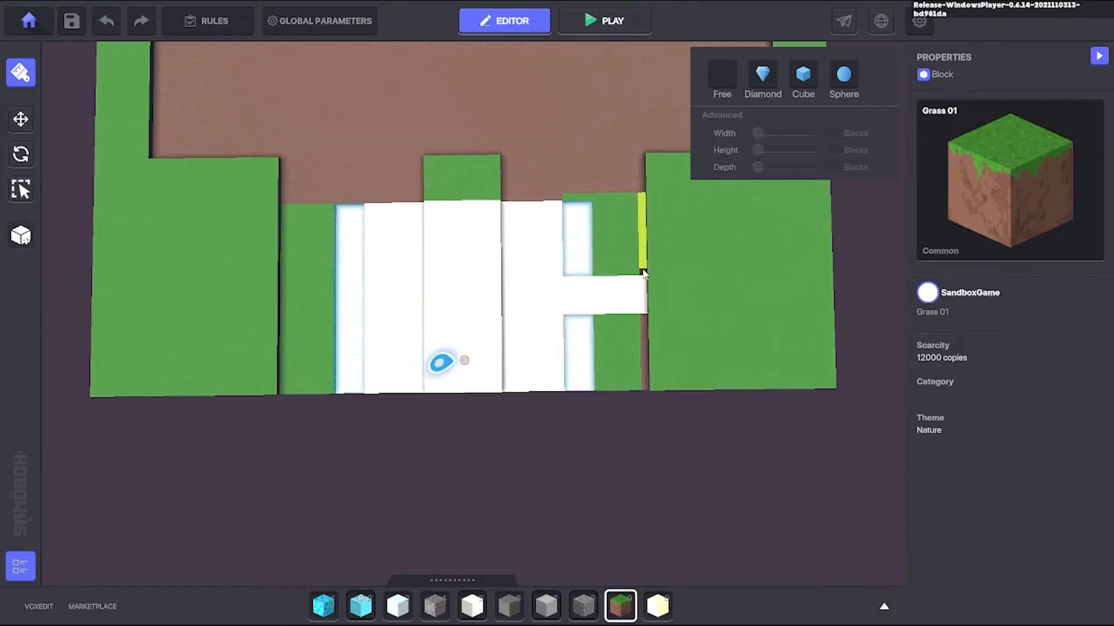
pyautogui.scroll(1, 644, 332)
pyautogui.moveTo(642, 334); pyautogui.dragTo(644, 395)
pyautogui.moveTo(645, 262); pyautogui.dragTo(643, 178)
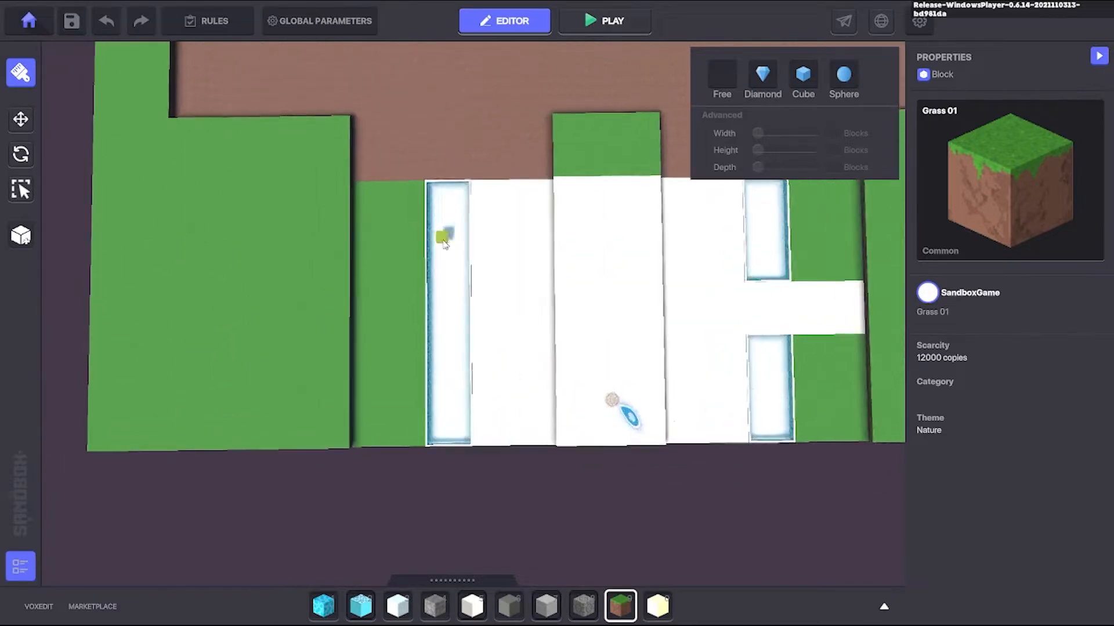
# Step: Search the asset library for "fountain" and place a Fireworks Fountain at the front end of the undivided water channel
pyautogui.scroll(1, 535, 272)
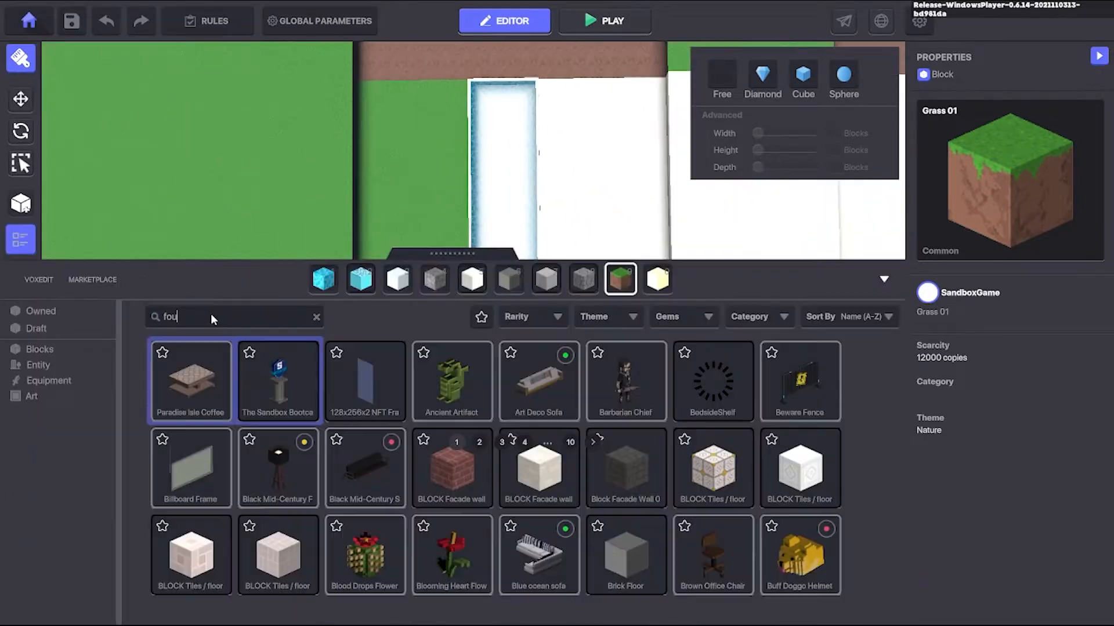
pyautogui.write('ntain')
pyautogui.click(400, 362)
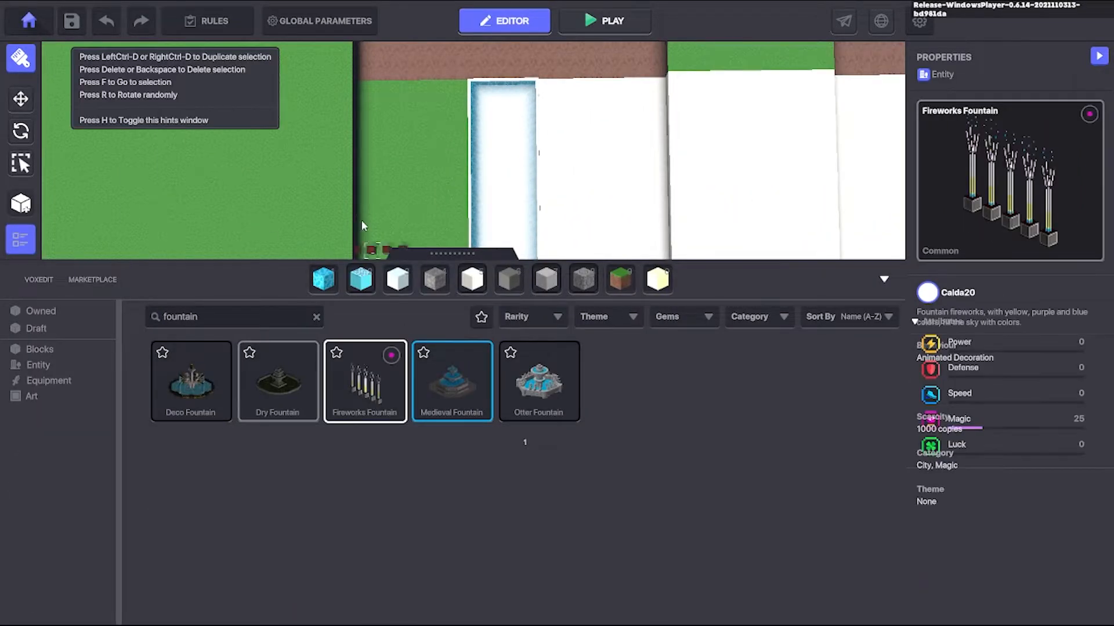
pyautogui.click(884, 279)
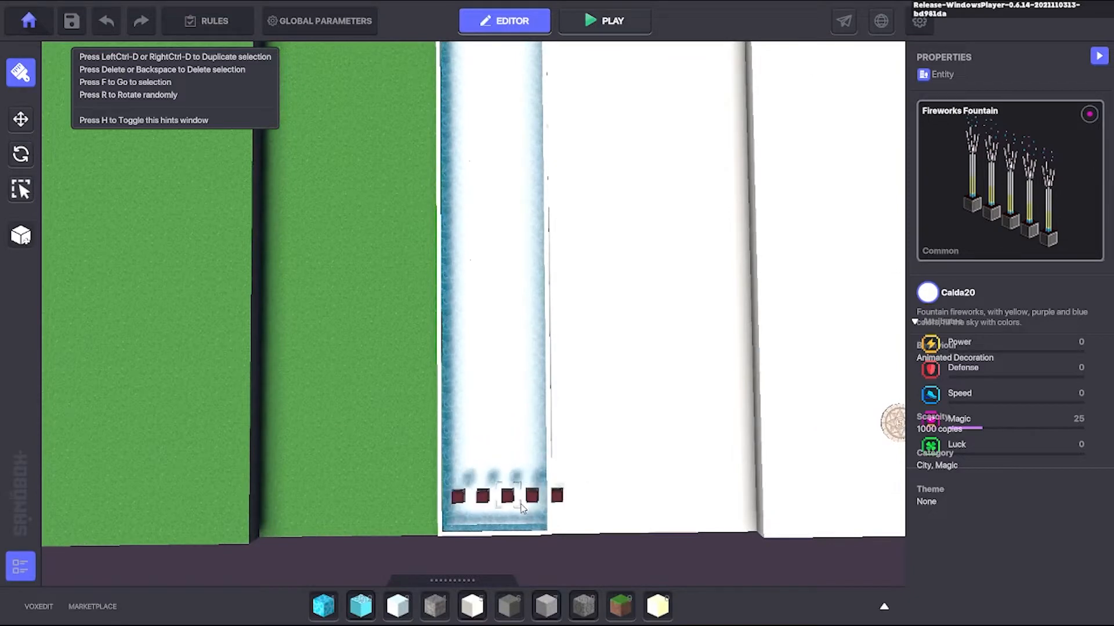
pyautogui.click(521, 508)
# Step: Rotate the Fireworks Fountain to Y 270 and align it lengthwise inside the channel at Z 3.00
pyautogui.moveTo(553, 493); pyautogui.dragTo(352, 285, button='right')
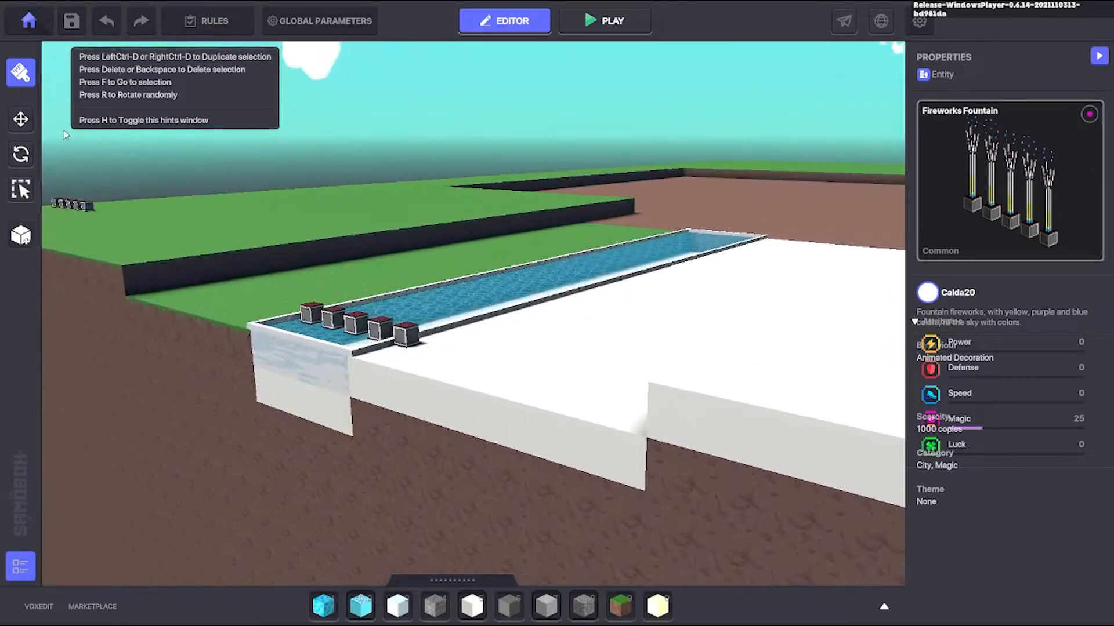
pyautogui.click(21, 120)
pyautogui.click(379, 329)
pyautogui.scroll(3, 379, 329)
pyautogui.click(21, 155)
pyautogui.moveTo(354, 232); pyautogui.dragTo(362, 280, button='right')
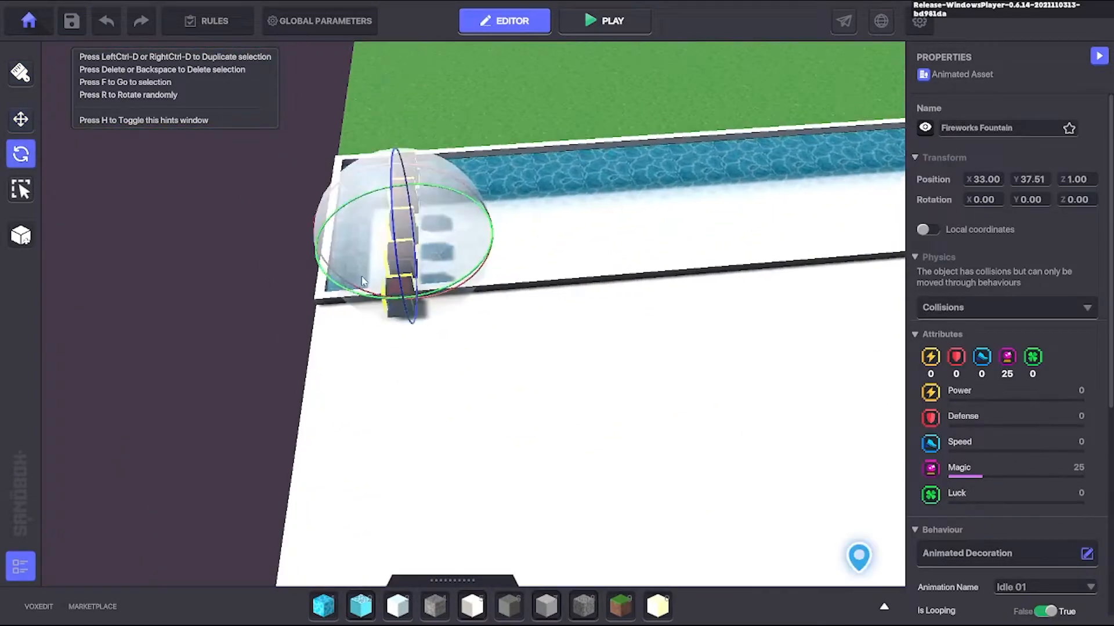
pyautogui.click(27, 118)
pyautogui.moveTo(371, 180); pyautogui.dragTo(467, 266, button='right')
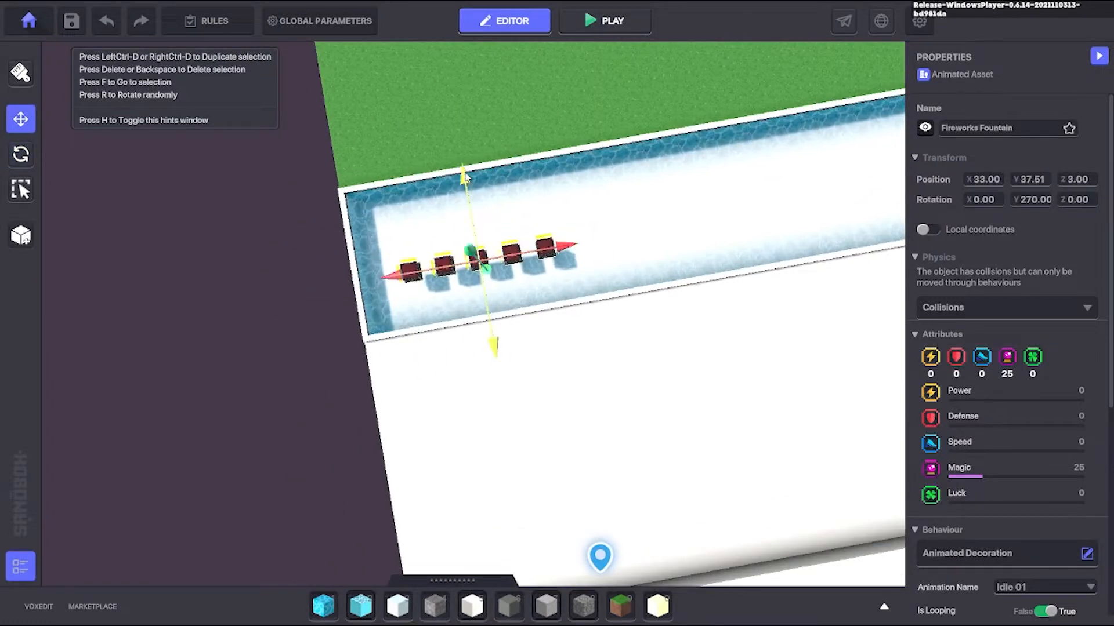
# Step: Try sinking the Fireworks Fountain below the channel's water surface to about Y 36
pyautogui.moveTo(462, 195); pyautogui.dragTo(434, 271, button='right')
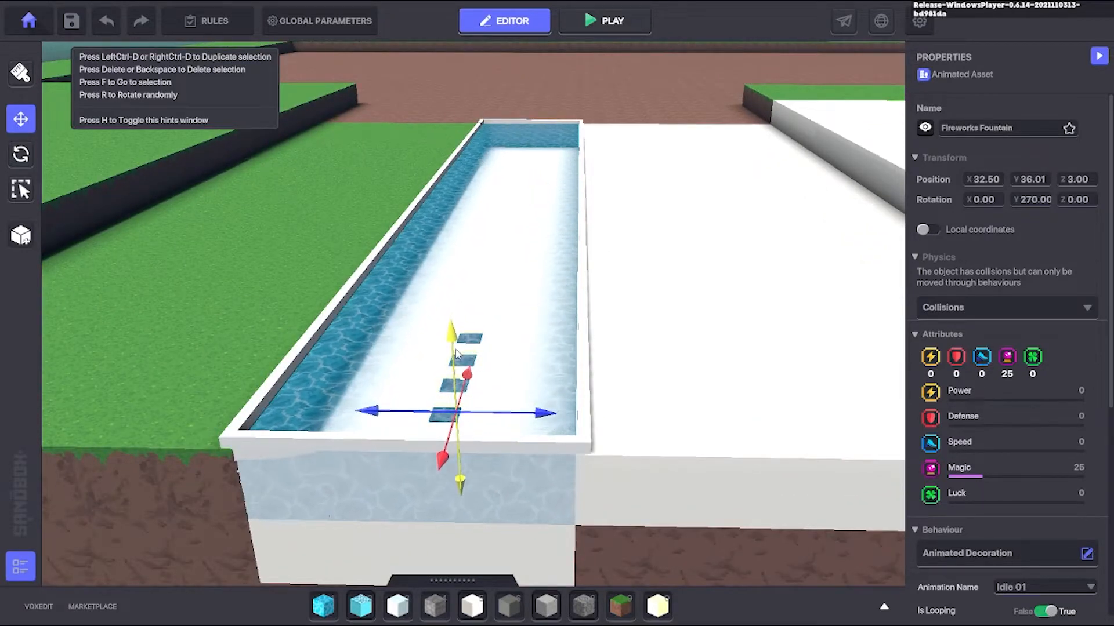
pyautogui.moveTo(457, 355); pyautogui.dragTo(538, 245, button='right')
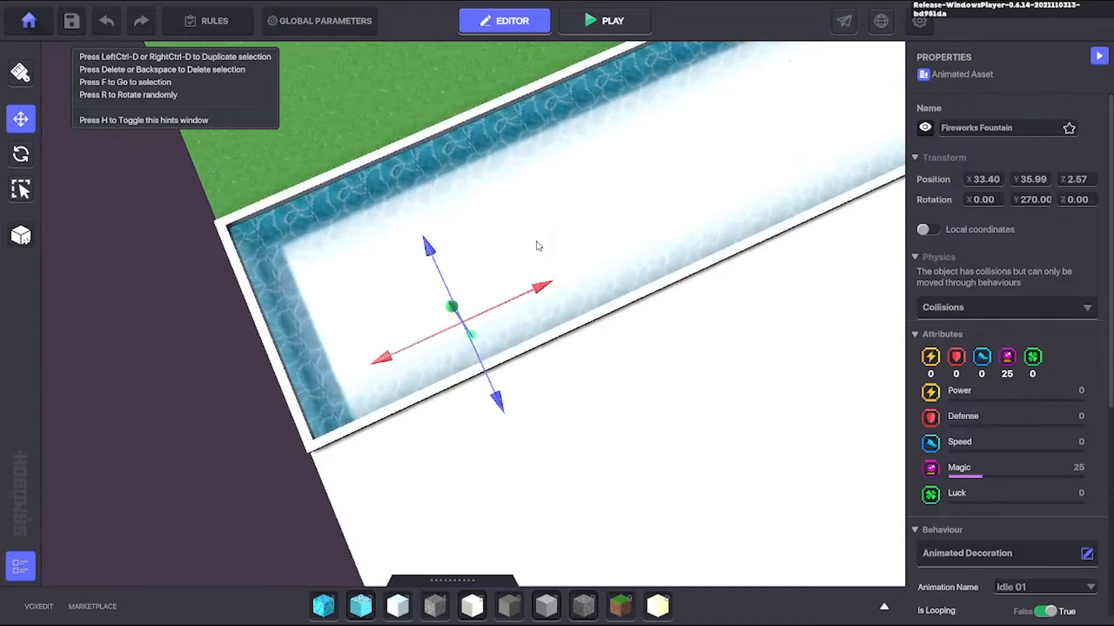
pyautogui.click(535, 288)
# Step: Duplicate the Fireworks Fountain and place the copy end to end with the original at X 32.50, Y 37.51, Z 7.70
pyautogui.hotkey('ctrl', 'd')
pyautogui.moveTo(535, 288); pyautogui.dragTo(493, 354, button='right')
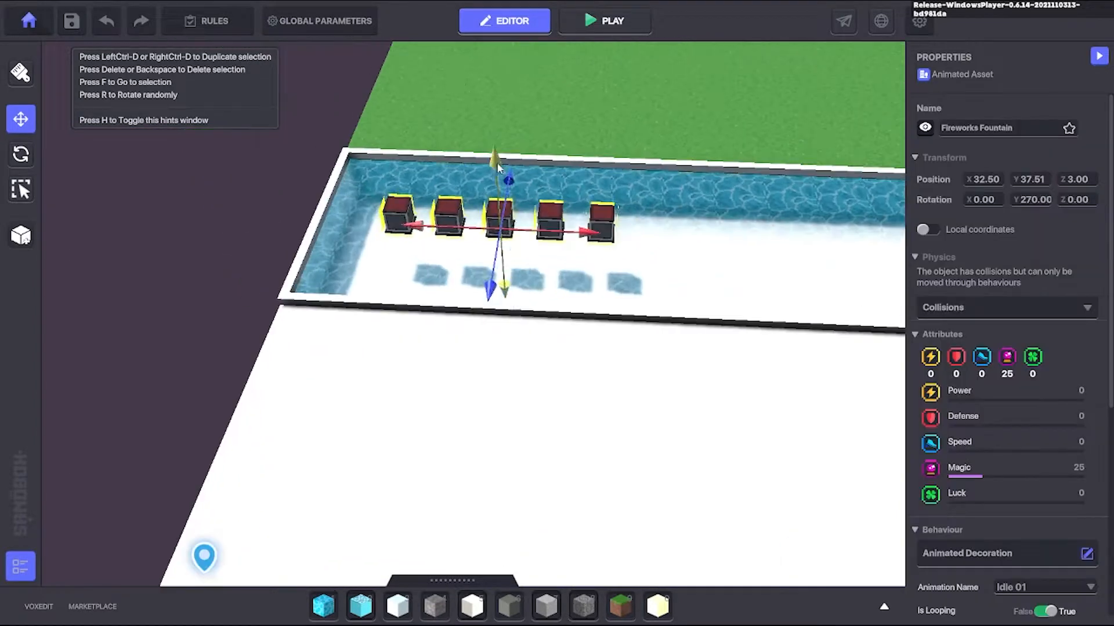
pyautogui.moveTo(492, 291); pyautogui.dragTo(491, 348)
pyautogui.moveTo(491, 348); pyautogui.dragTo(533, 306, button='right')
pyautogui.scroll(-3, 533, 305)
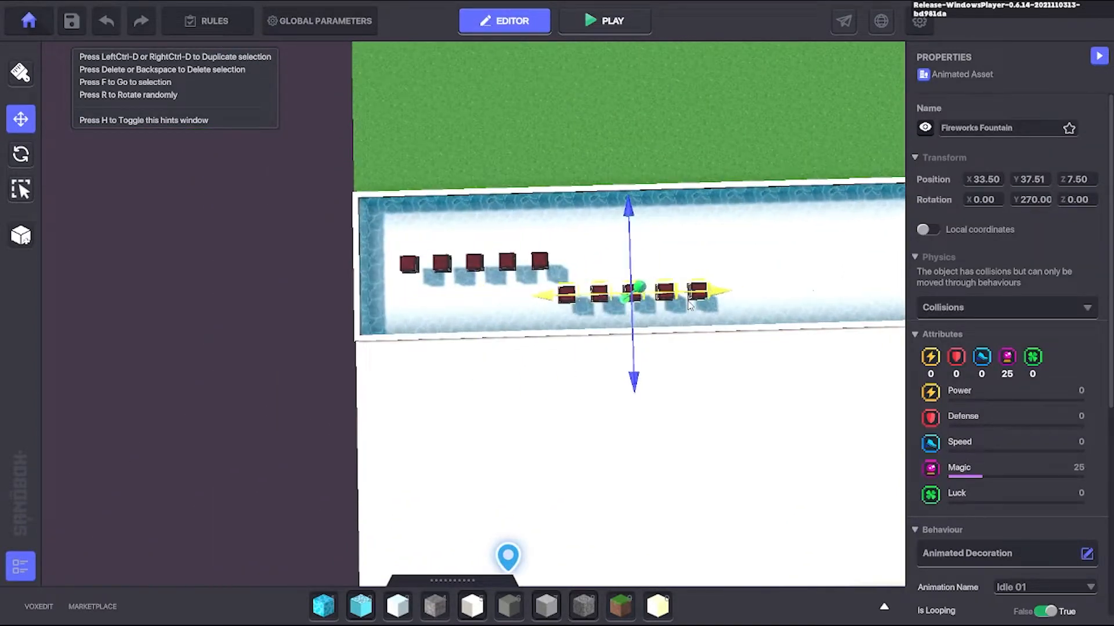
pyautogui.scroll(5, 680, 259)
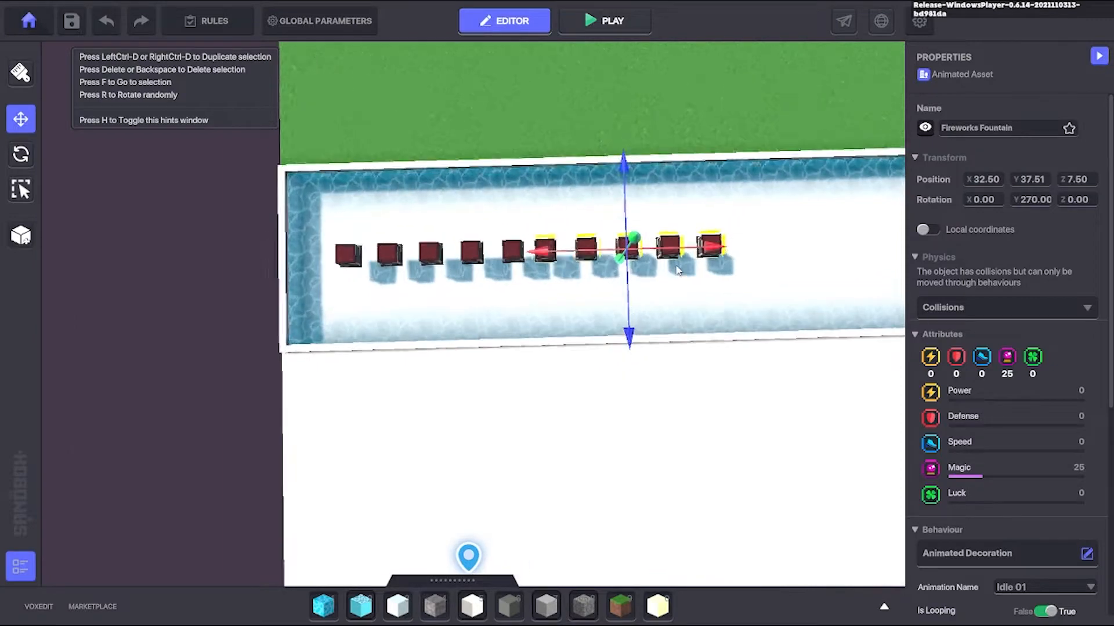
pyautogui.moveTo(682, 258); pyautogui.dragTo(642, 302, button='right')
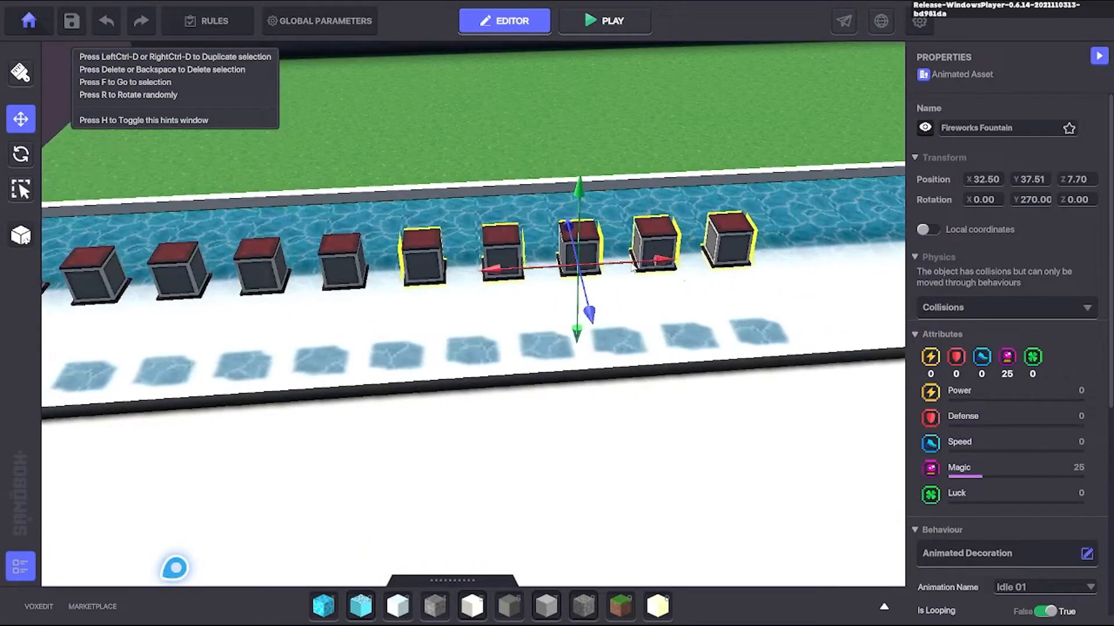
# Step: Duplicate both Fireworks Fountains together and move the copied pair further along the channel to continue the row
pyautogui.scroll(-3, 632, 267)
pyautogui.scroll(-3, 507, 267)
pyautogui.hotkey('ctrl', 'd')
pyautogui.moveTo(497, 318); pyautogui.dragTo(495, 338)
pyautogui.moveTo(620, 261); pyautogui.dragTo(407, 305, button='middle')
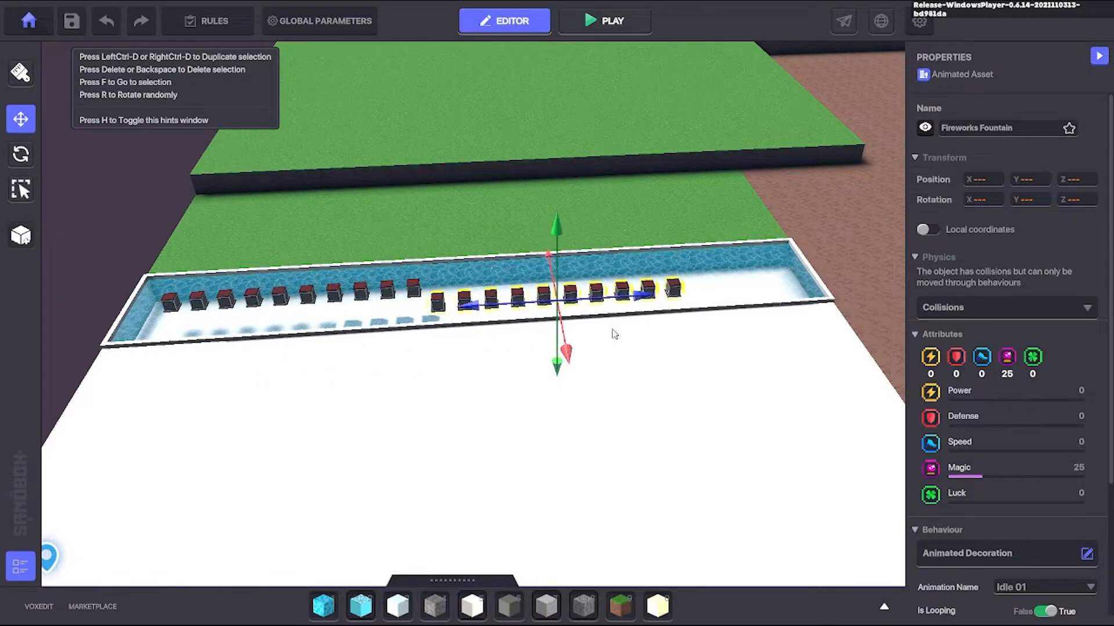
# Step: Extend the fountain row to the channel's far end with a copy at X 32.60, Z 21.58, and delete the surplus copy
pyautogui.moveTo(488, 343); pyautogui.dragTo(562, 332, button='right')
pyautogui.scroll(2, 562, 332)
pyautogui.moveTo(551, 341); pyautogui.dragTo(639, 356)
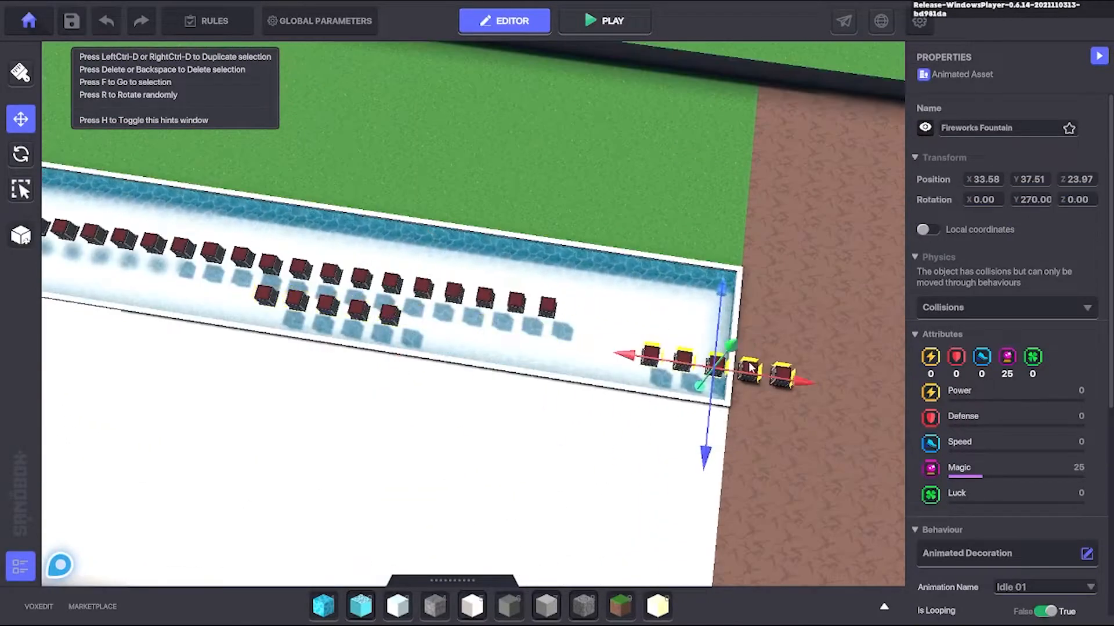
pyautogui.press('Delete')
pyautogui.hotkey('ctrl', 'z')
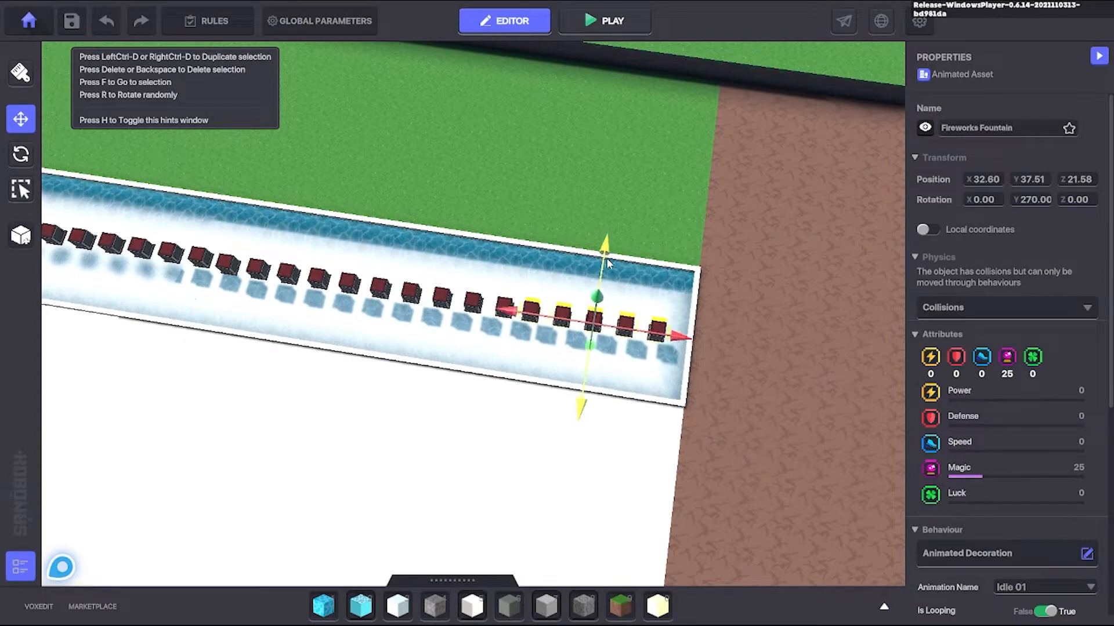
pyautogui.click(712, 301)
pyautogui.moveTo(712, 301); pyautogui.dragTo(627, 304, button='right')
pyautogui.scroll(-4, 615, 299)
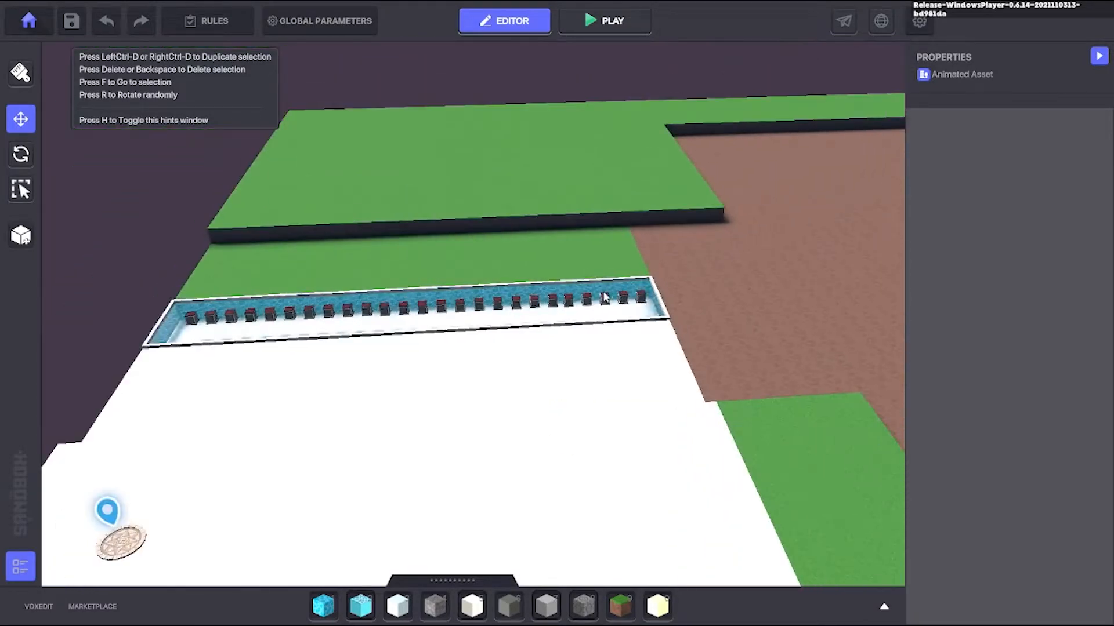
# Step: Move the fountain row out of the channel onto the raised grass and open trenches along both sides of the central path
pyautogui.scroll(5, 600, 297)
pyautogui.moveTo(540, 311); pyautogui.dragTo(609, 264, button='right')
pyautogui.click(609, 264)
pyautogui.press('f')
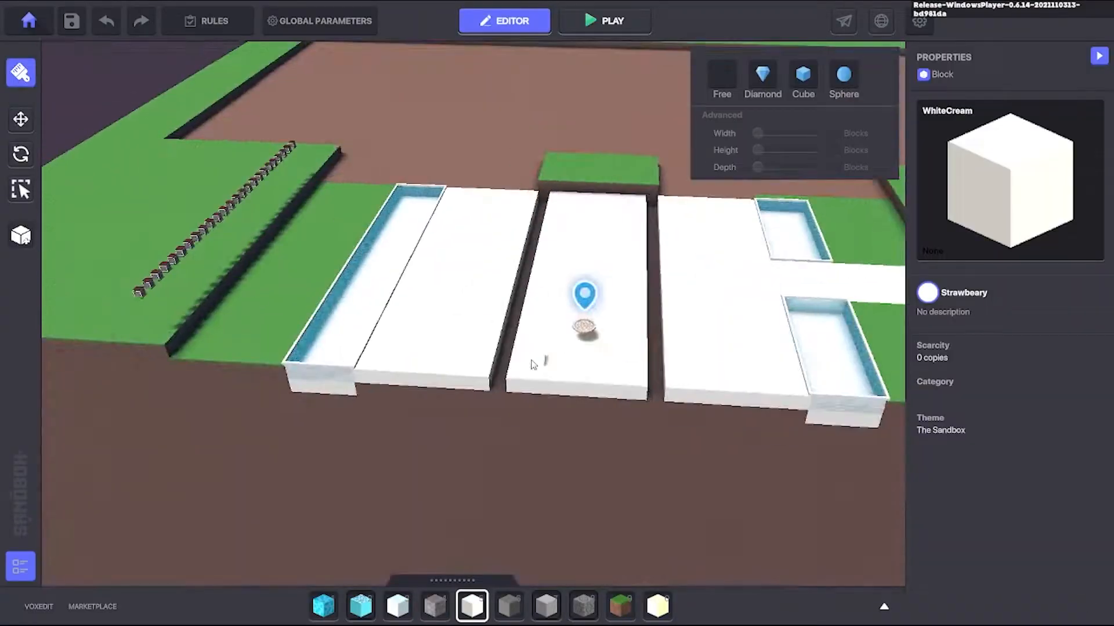
# Step: Lower the selected Fireworks Fountains into the pool beyond the white crossing and start a play-test
pyautogui.click(21, 119)
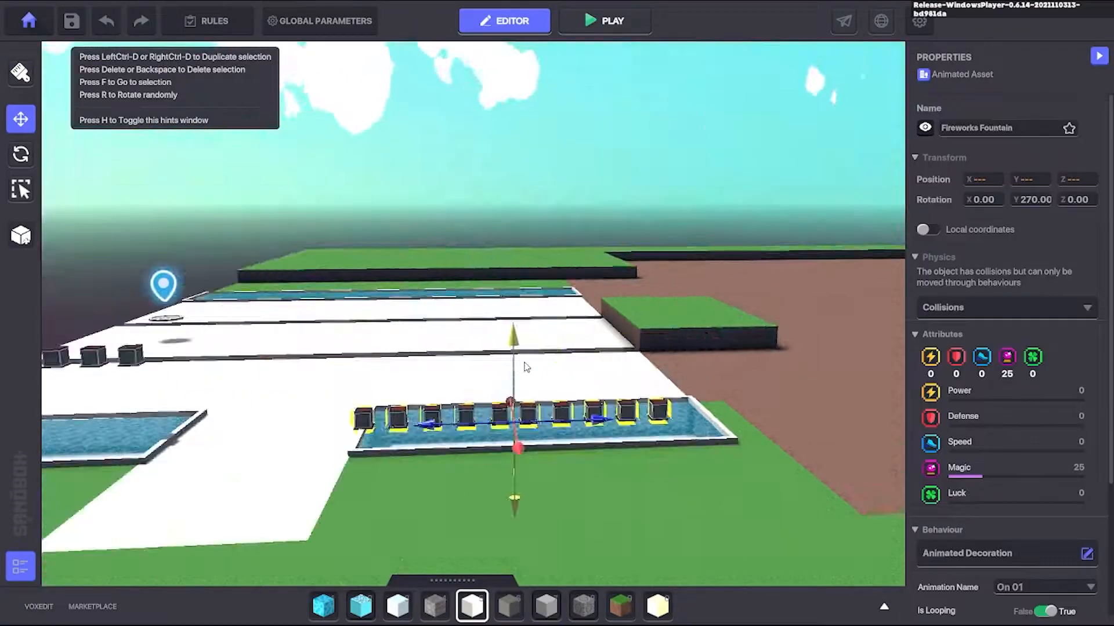
pyautogui.moveTo(551, 371); pyautogui.dragTo(552, 427)
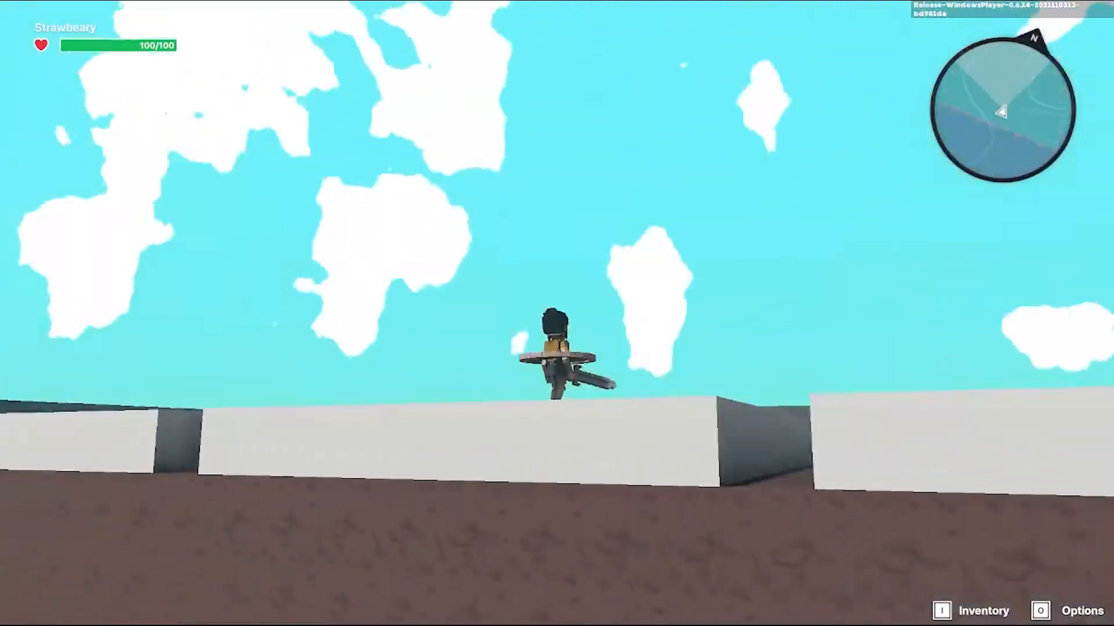
# Step: Walk and jump around the entrance area in the play-test to examine the white paths, trenches and fountain rows
pyautogui.press('w')
pyautogui.press('w')
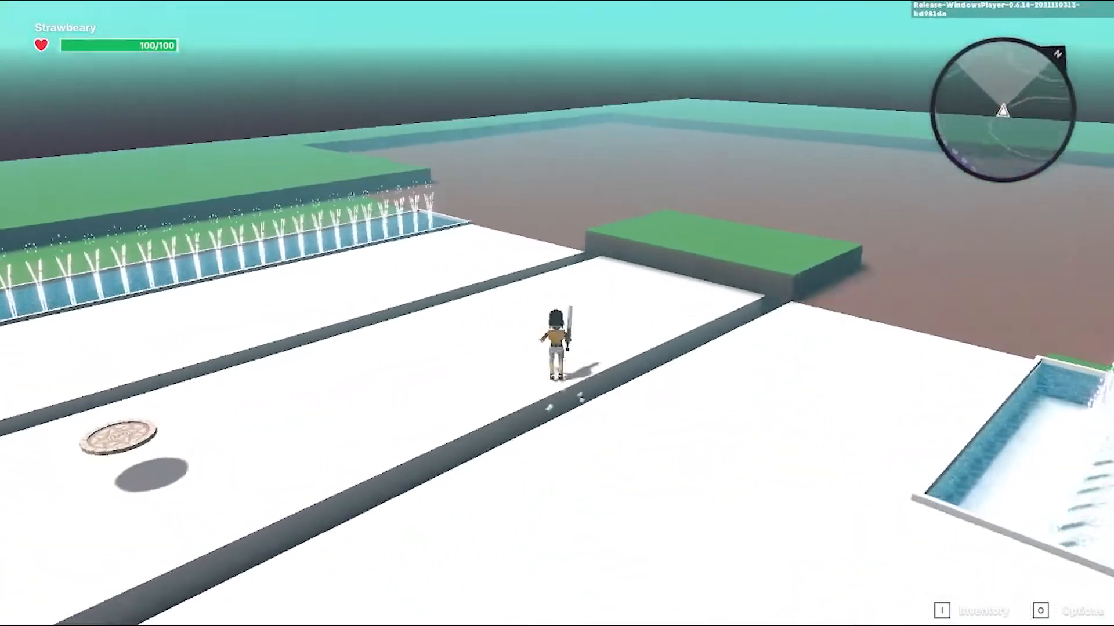
pyautogui.press('space')
pyautogui.press('w')
pyautogui.press('space')
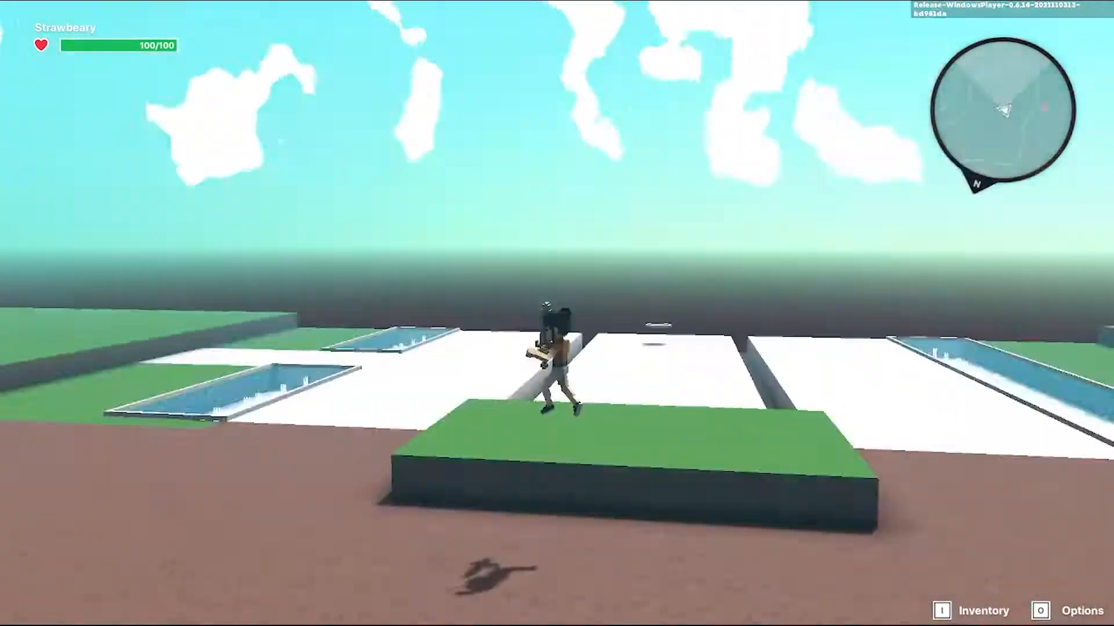
pyautogui.press('space')
pyautogui.press('w')
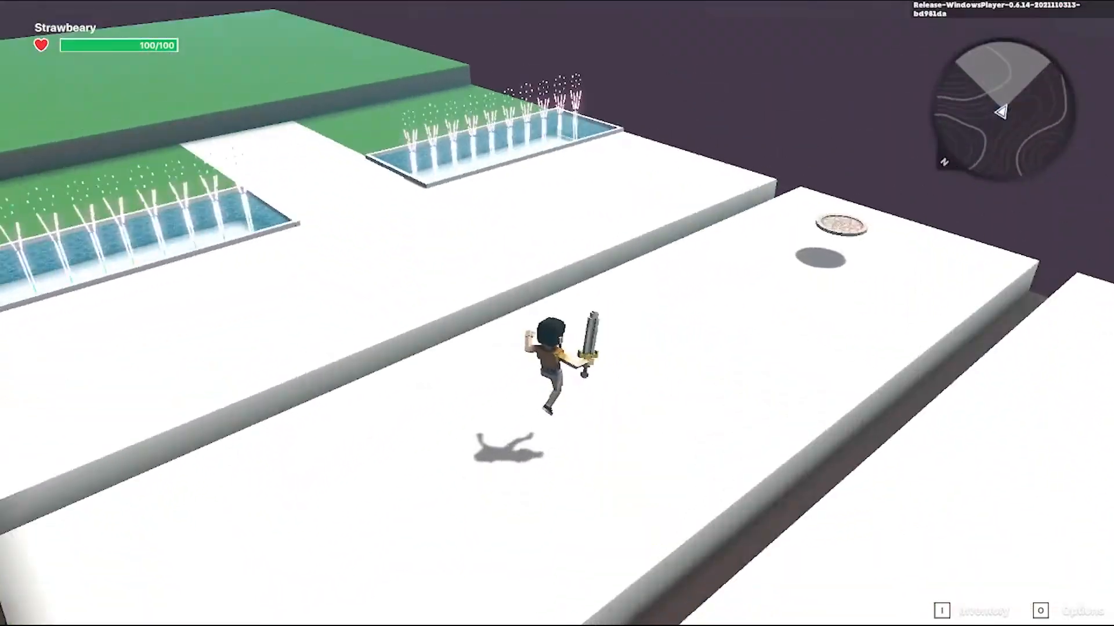
pyautogui.press('w')
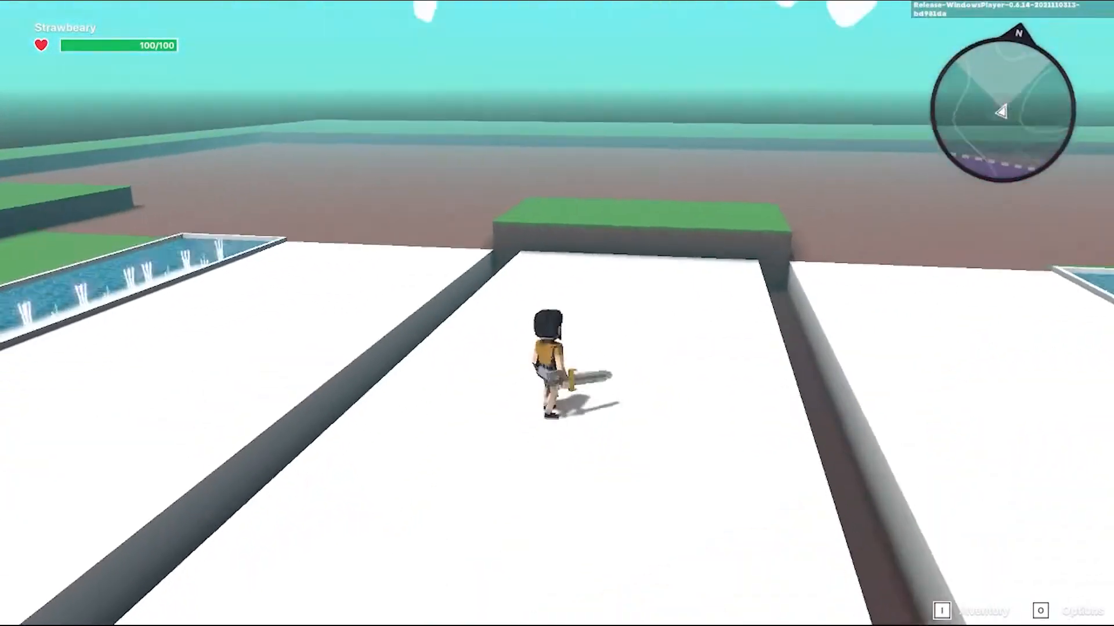
pyautogui.press('w')
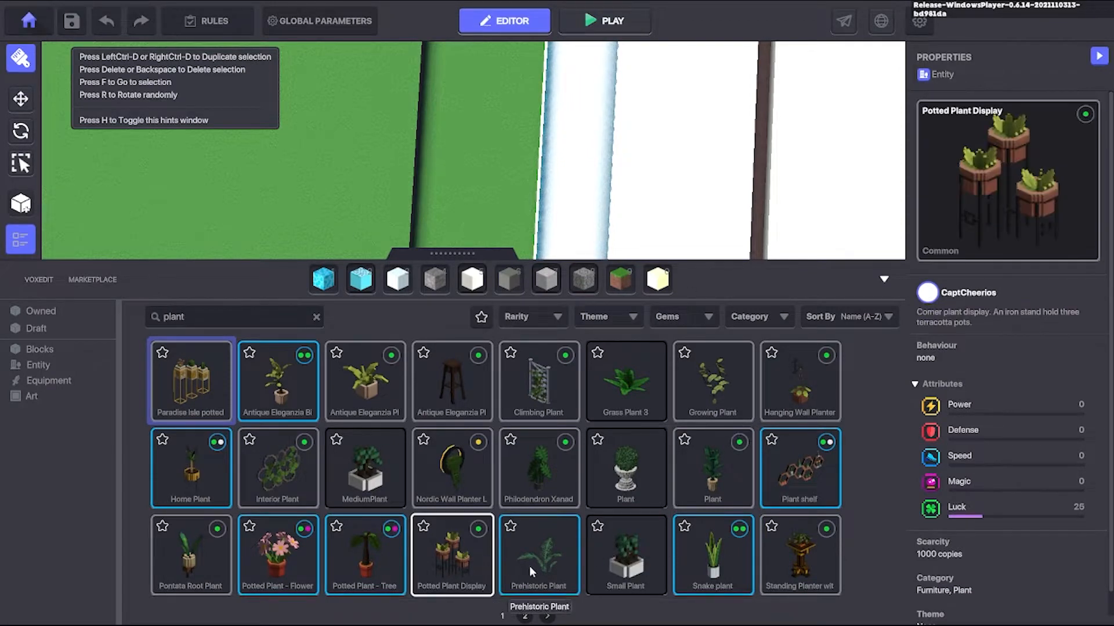
# Step: Plant a row of Prehistoric Plant clusters on the grass strip beside the long channel and copy the row to the opposite strip
pyautogui.click(885, 279)
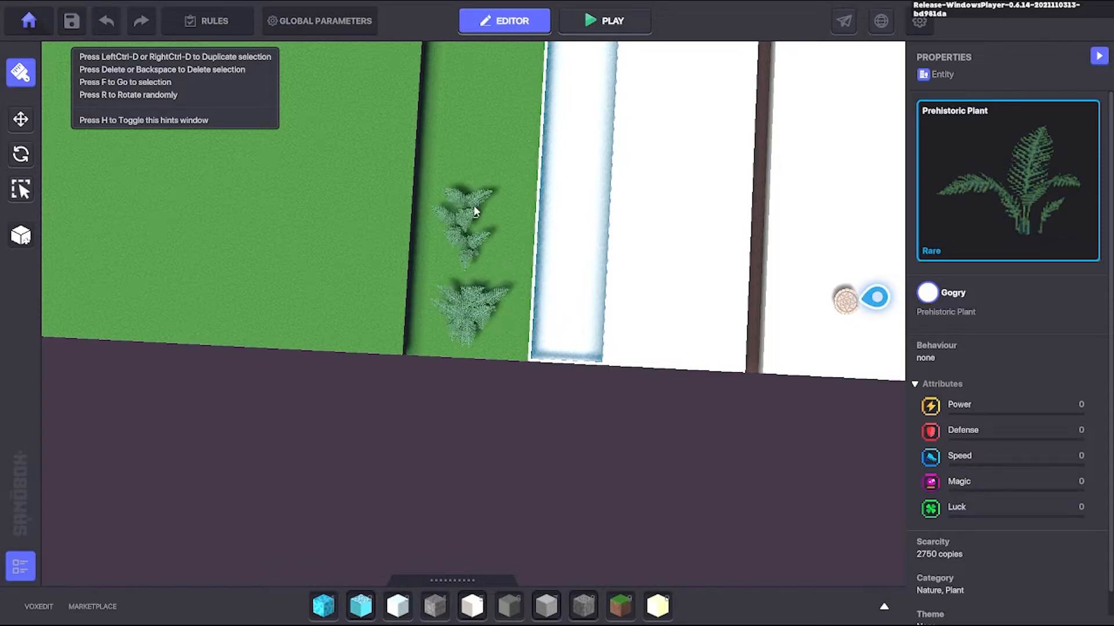
pyautogui.scroll(-4, 469, 232)
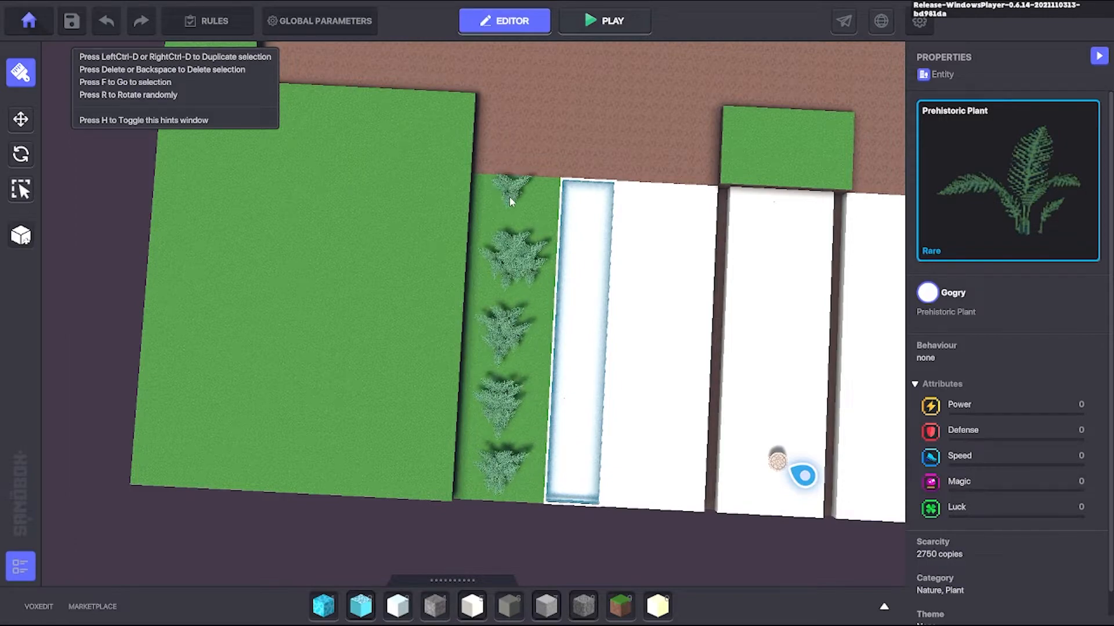
pyautogui.moveTo(522, 409); pyautogui.dragTo(534, 301, button='right')
pyautogui.scroll(5, 471, 422)
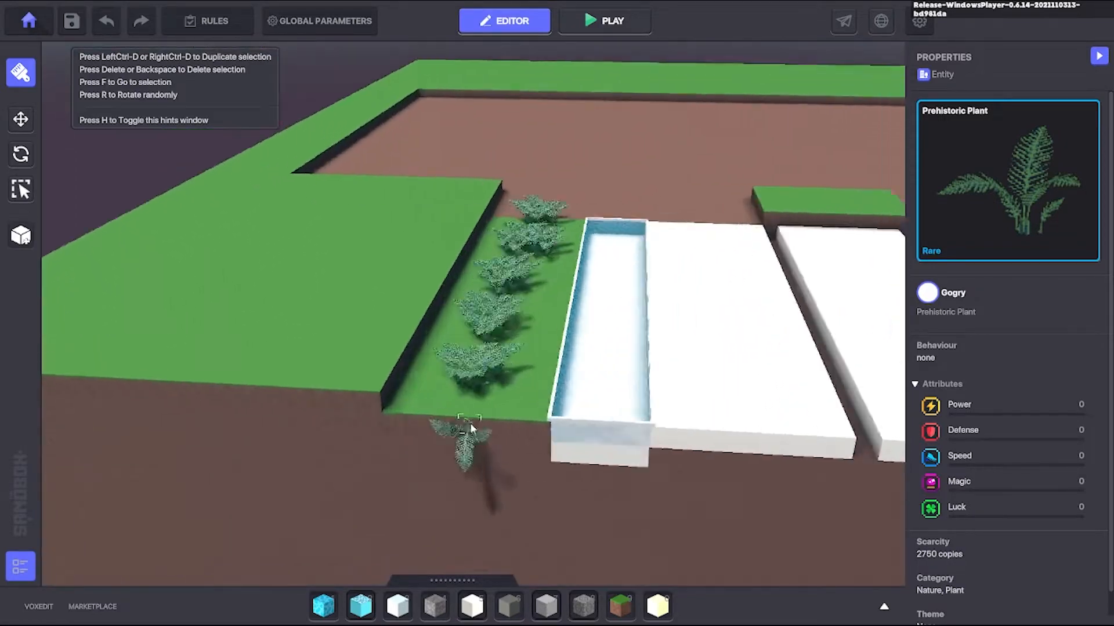
pyautogui.moveTo(496, 390); pyautogui.dragTo(404, 416, button='right')
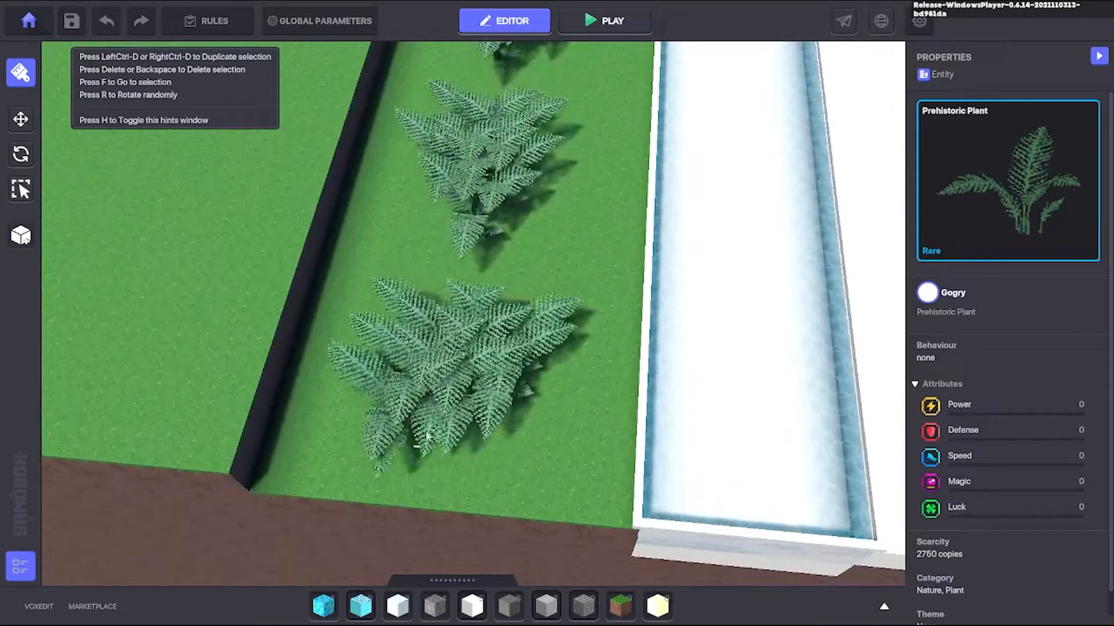
pyautogui.moveTo(467, 449); pyautogui.dragTo(508, 461, button='right')
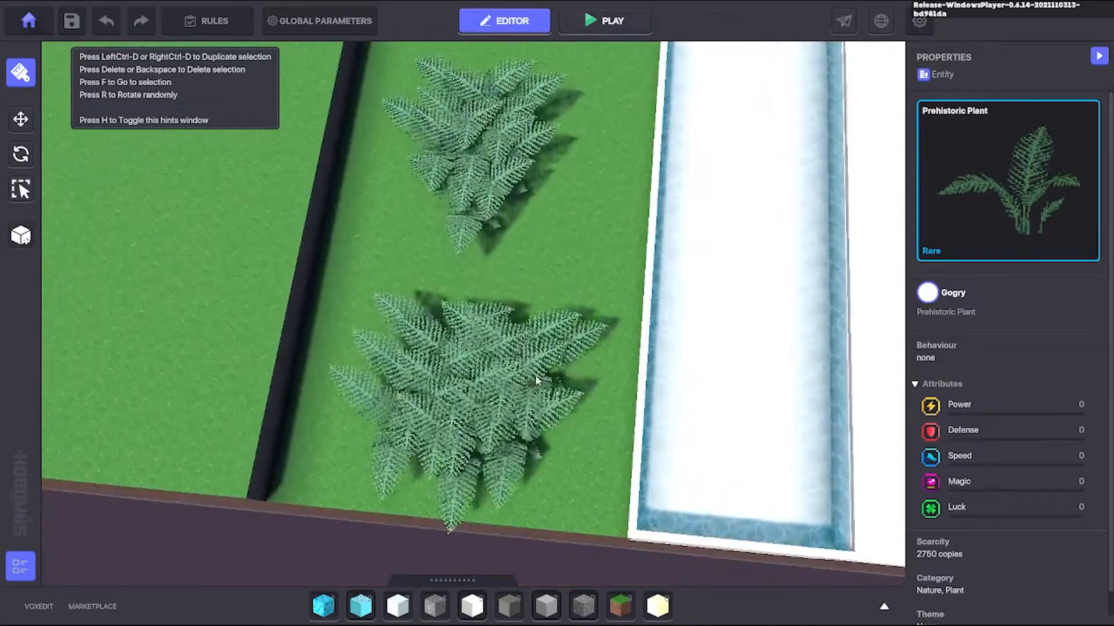
pyautogui.moveTo(535, 375); pyautogui.dragTo(533, 269, button='right')
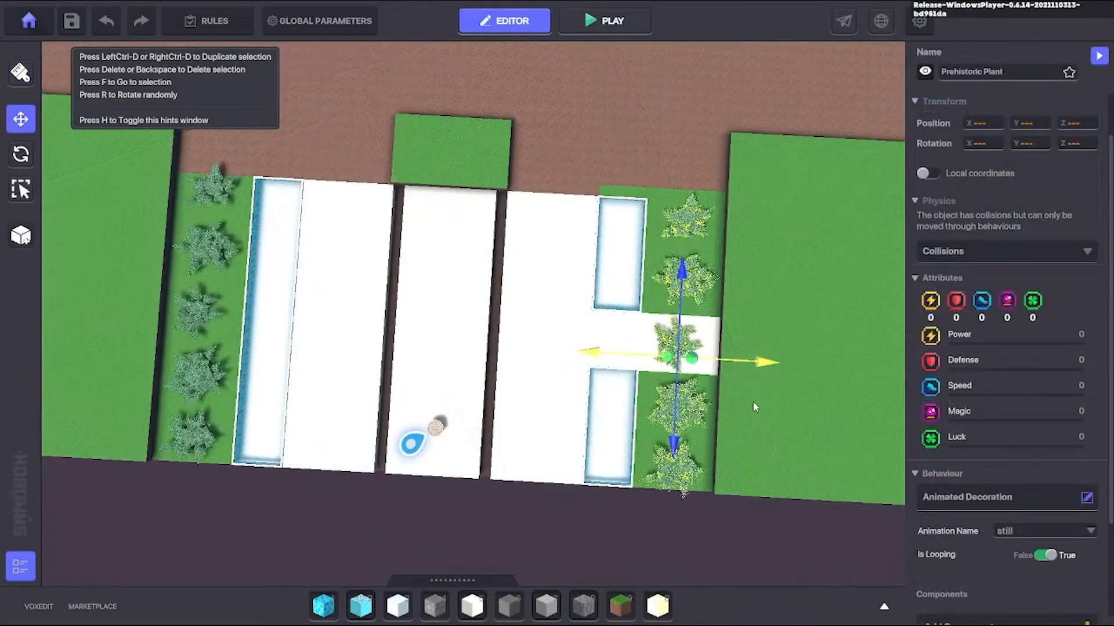
pyautogui.moveTo(617, 490); pyautogui.dragTo(553, 398, button='right')
pyautogui.click(665, 381)
# Step: Delete the Prehistoric Plant cluster standing on the white crossing between the two shorter pools
pyautogui.scroll(8, 664, 377)
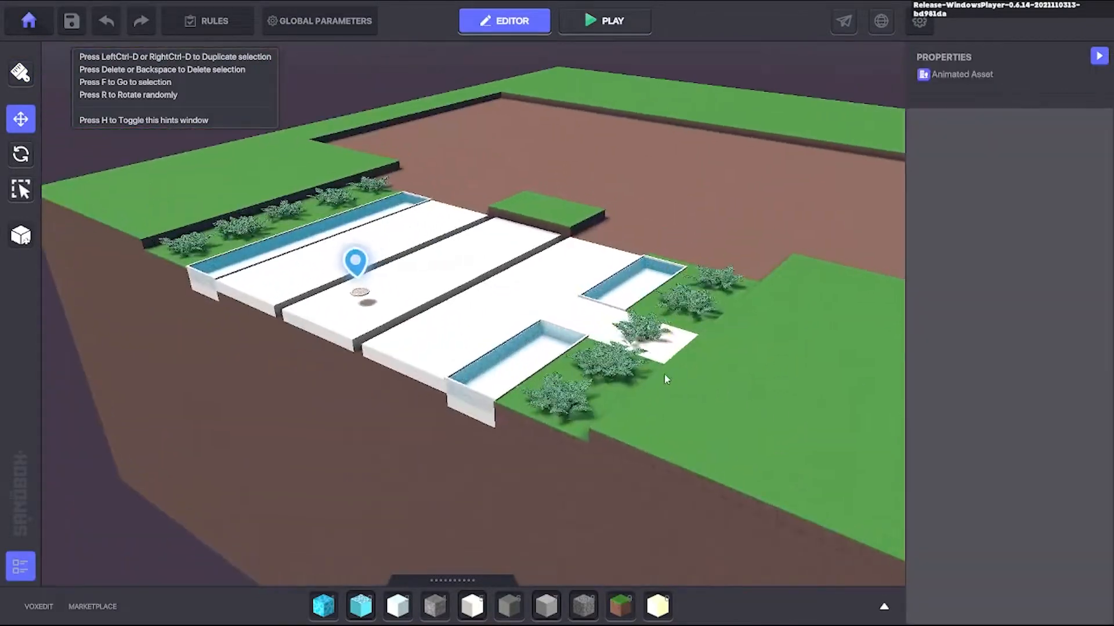
pyautogui.moveTo(663, 378); pyautogui.dragTo(638, 333, button='right')
pyautogui.click(632, 284)
pyautogui.scroll(5, 632, 284)
pyautogui.press('Delete')
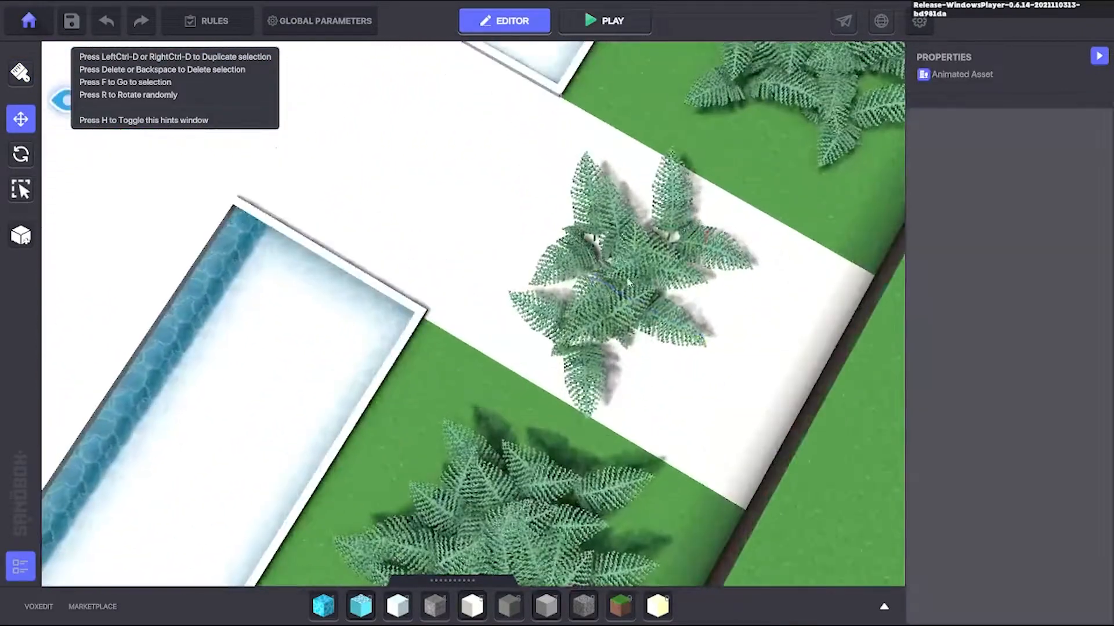
pyautogui.click(640, 278)
pyautogui.press('Delete')
pyautogui.click(680, 232)
pyautogui.press('Delete')
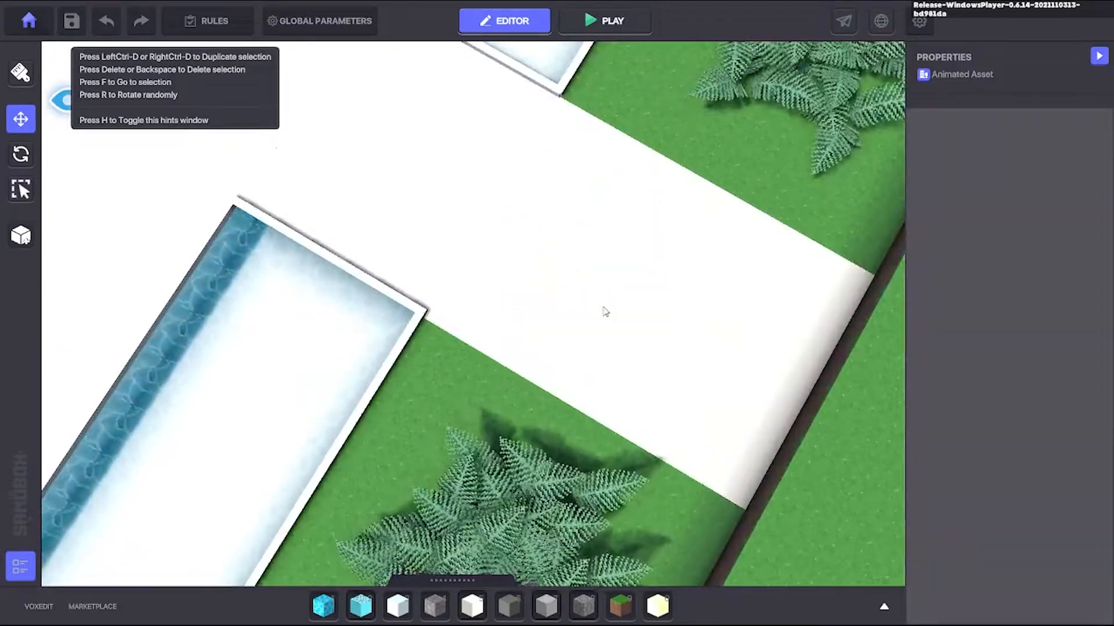
# Step: Search the asset library for "palm" and try the Palm tree no ani and Palm Tree assets
pyautogui.scroll(-8, 605, 311)
pyautogui.moveTo(527, 348); pyautogui.dragTo(550, 408, button='right')
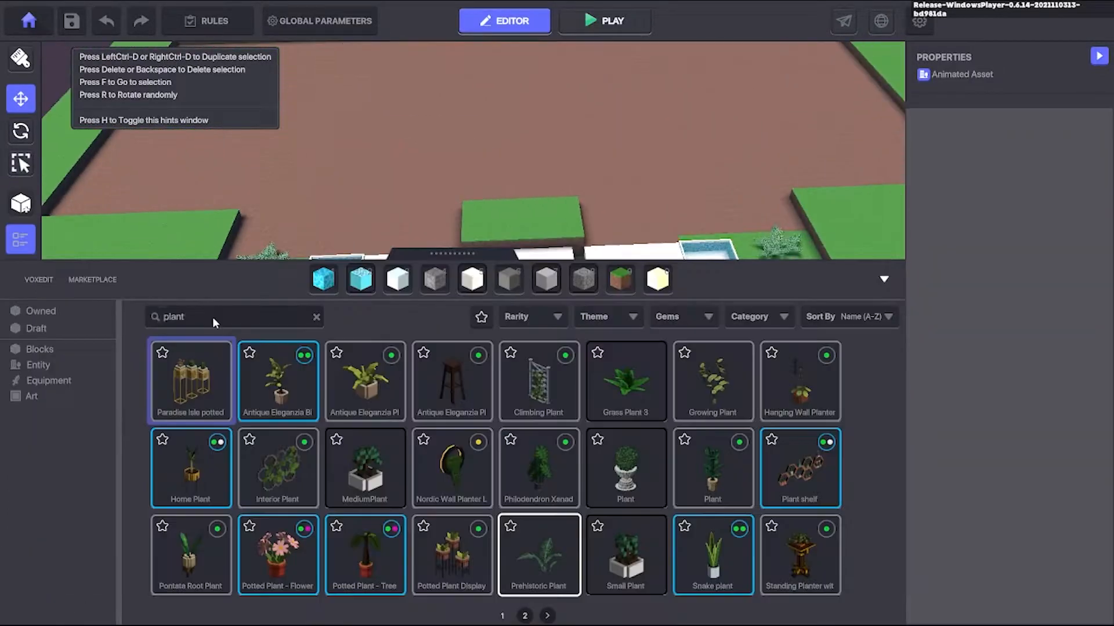
pyautogui.write('palm')
pyautogui.click(627, 381)
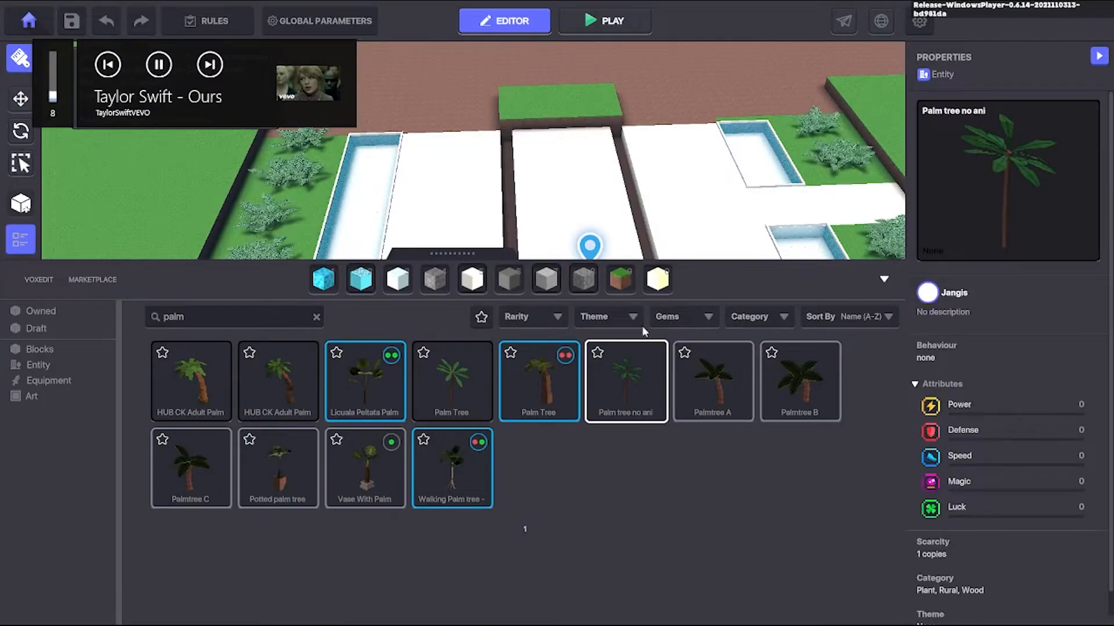
pyautogui.press('Tab')
pyautogui.scroll(-3, 724, 312)
pyautogui.press('Tab')
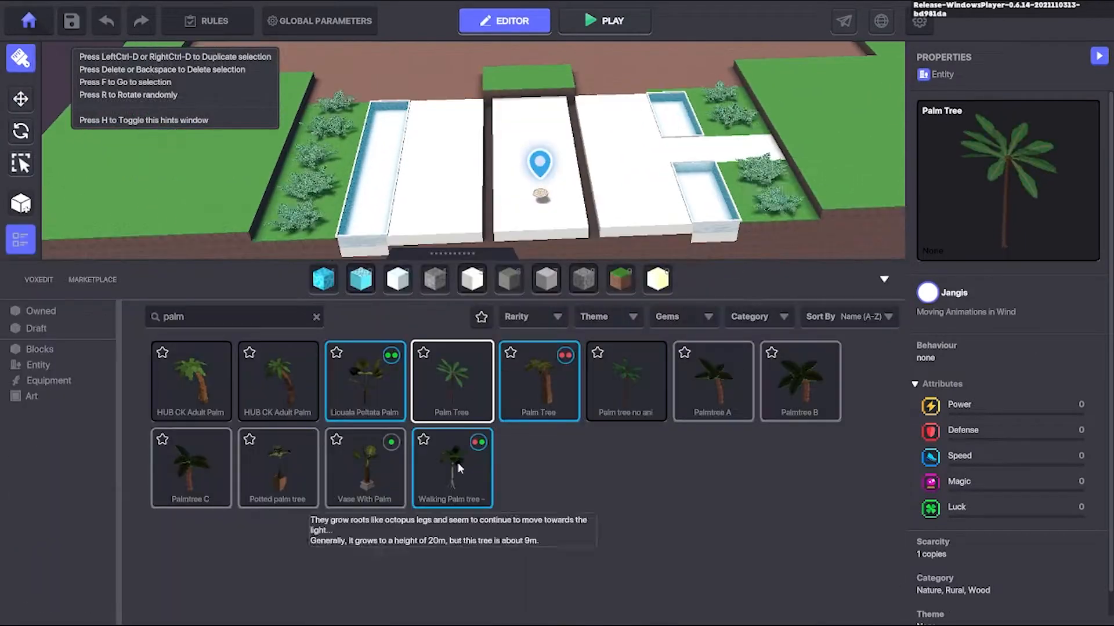
# Step: Place four Walking Palm trees, one near each end of the two planted grass strips
pyautogui.moveTo(794, 225); pyautogui.dragTo(390, 199, button='right')
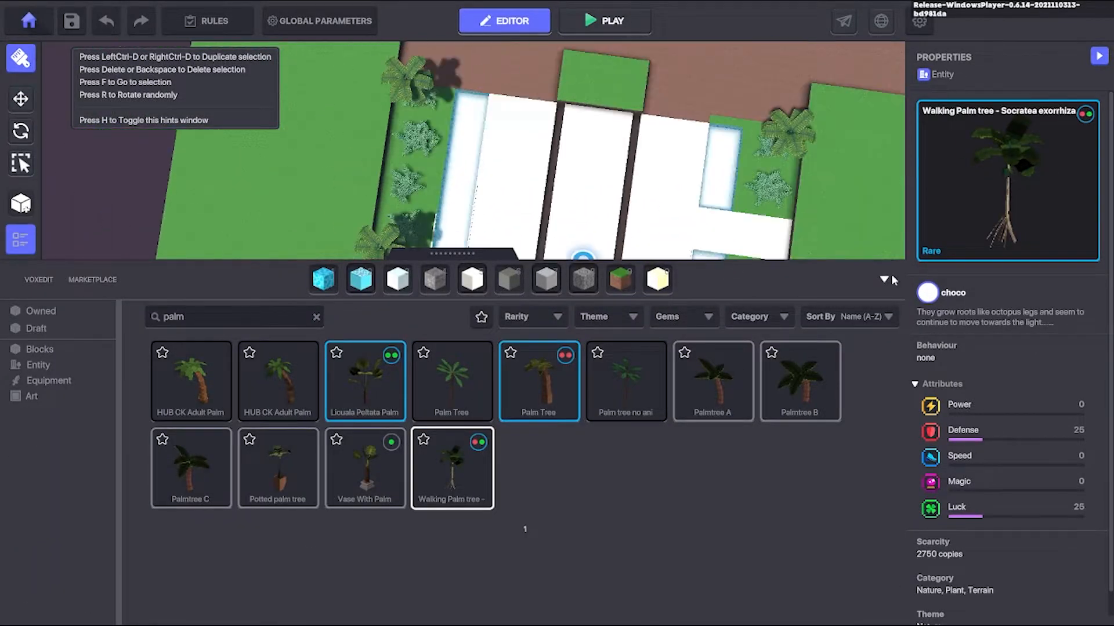
pyautogui.click(890, 278)
pyautogui.moveTo(580, 328); pyautogui.dragTo(544, 340, button='right')
pyautogui.scroll(5, 580, 319)
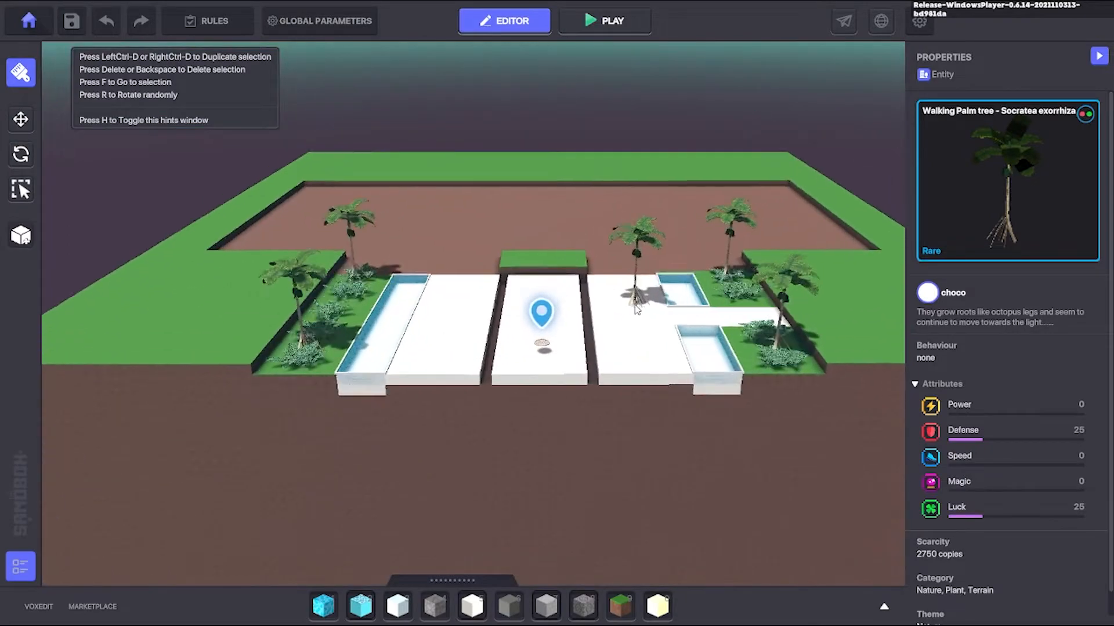
# Step: Duplicate the ledge pieces at even spacing along the white crossing between the two pools to form a striped walkway
pyautogui.moveTo(579, 395); pyautogui.dragTo(619, 398)
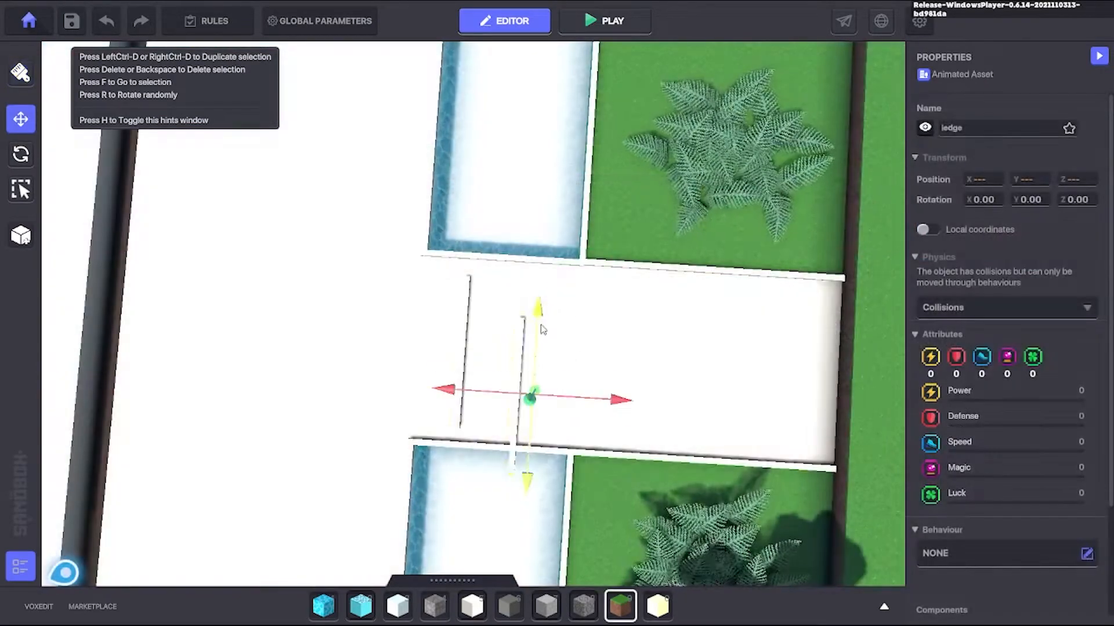
pyautogui.moveTo(541, 326); pyautogui.dragTo(544, 279)
pyautogui.scroll(4, 468, 387)
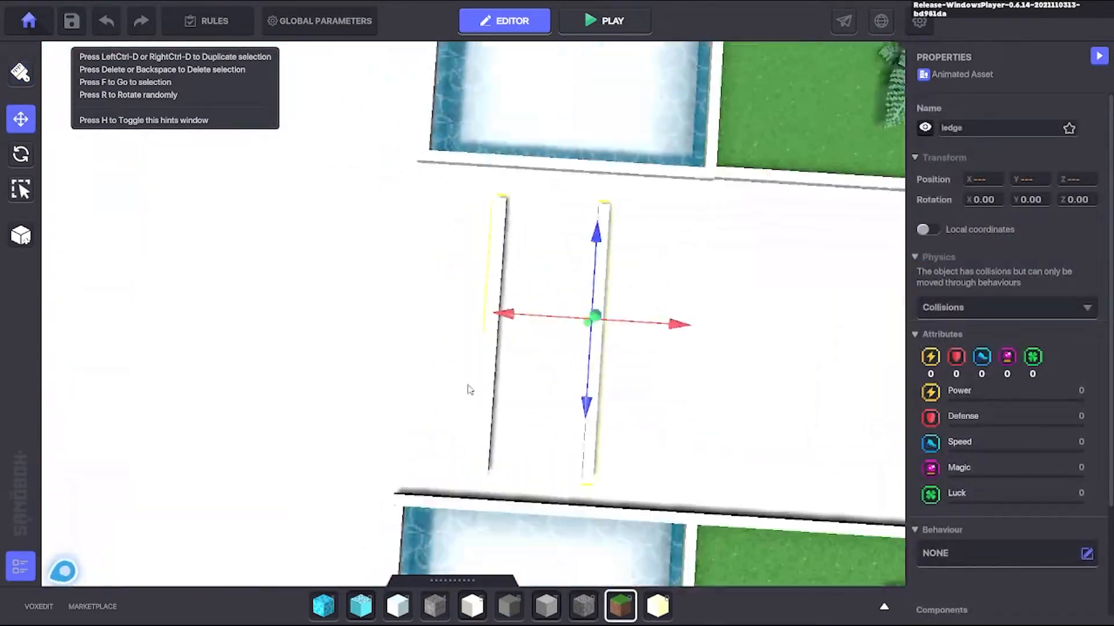
pyautogui.hotkey('ctrl', 'd')
pyautogui.scroll(-3, 471, 387)
pyautogui.moveTo(503, 366); pyautogui.dragTo(646, 373)
pyautogui.moveTo(597, 296); pyautogui.dragTo(599, 247)
pyautogui.keyDown('shift'); pyautogui.click(468, 237); pyautogui.keyUp('shift')
pyautogui.hotkey('ctrl', 'd')
pyautogui.moveTo(503, 321); pyautogui.dragTo(680, 334)
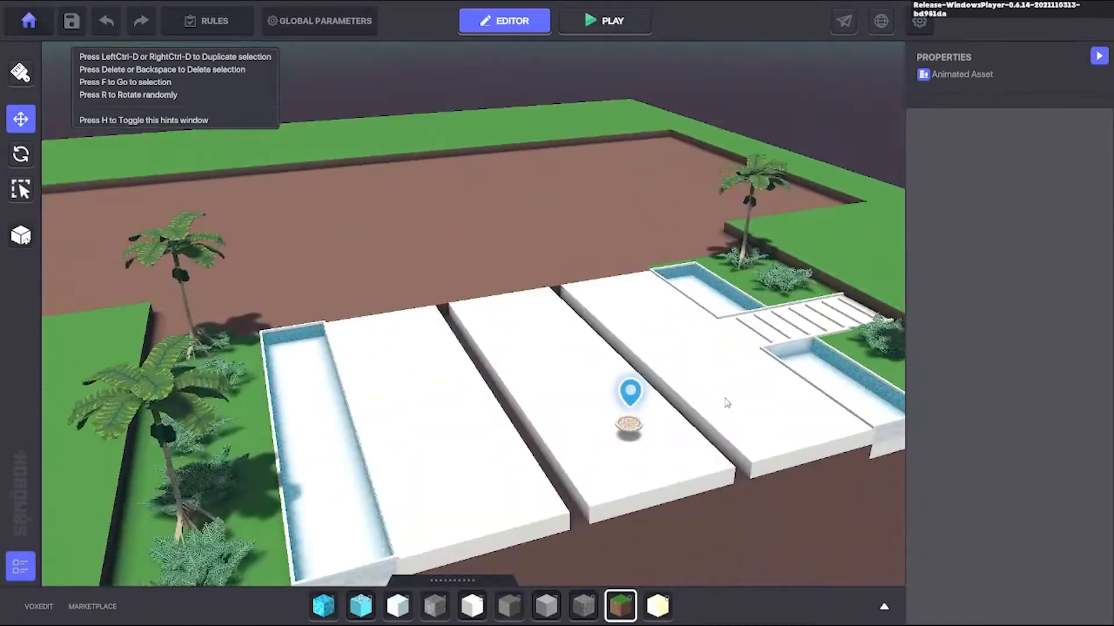
# Step: Rework the central path into four open pits separated by a cross-shaped walkway of White Block
pyautogui.moveTo(728, 404); pyautogui.dragTo(676, 361, button='middle')
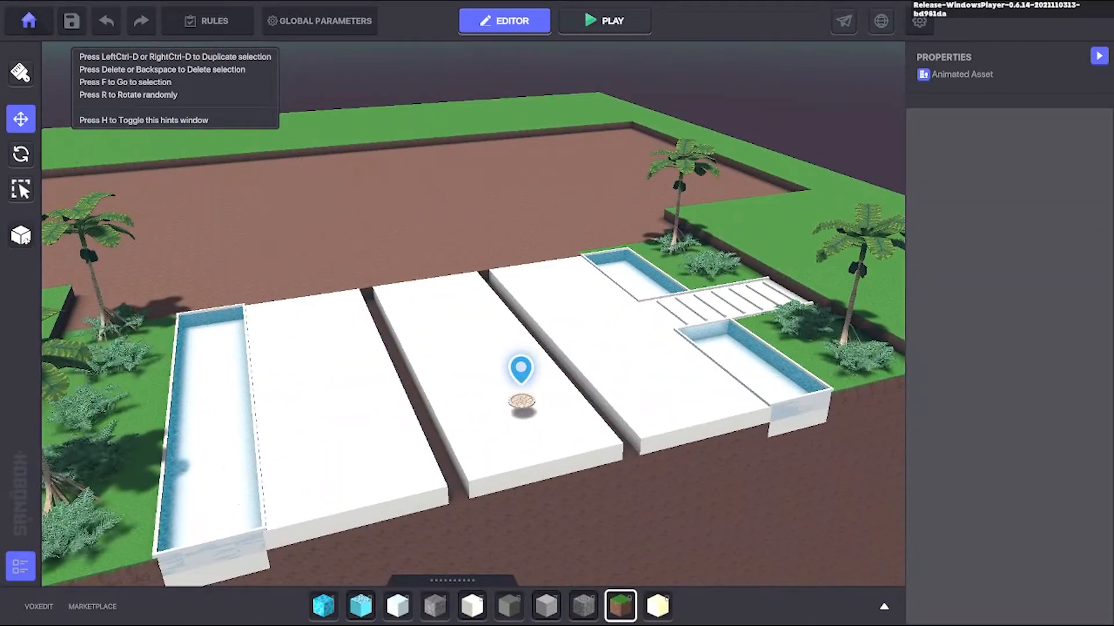
pyautogui.moveTo(844, 277); pyautogui.dragTo(857, 436, button='middle')
pyautogui.moveTo(802, 407)
pyautogui.mouseDown(button='right')
pyautogui.moveTo(570, 345)
pyautogui.moveTo(548, 243)
pyautogui.mouseUp(button='right')
pyautogui.press('1')
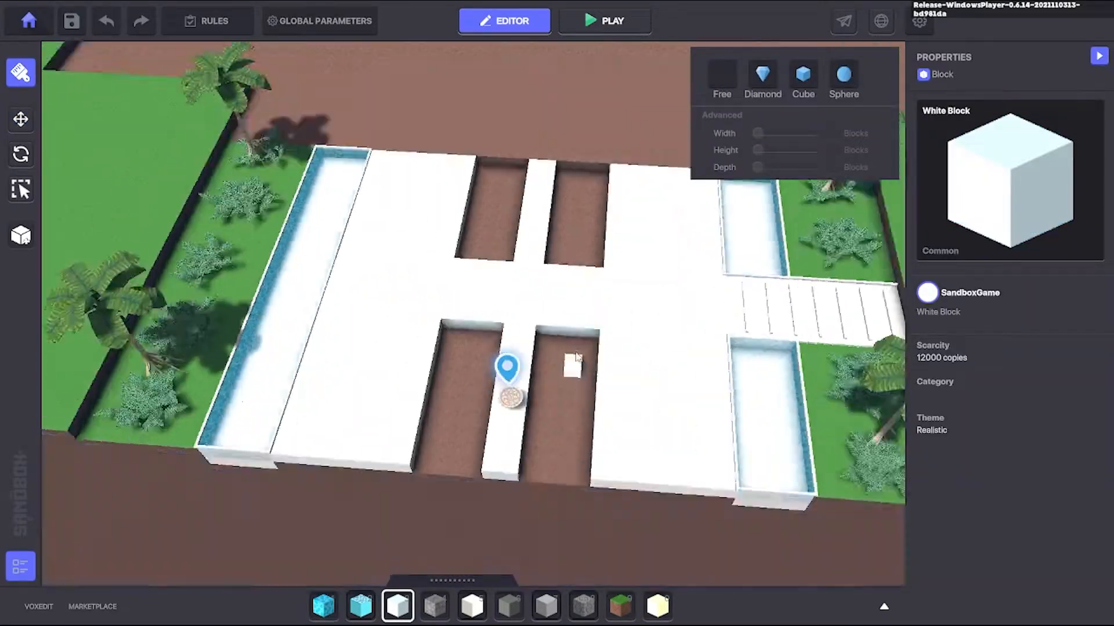
# Step: Fill the central pits with alternating grass beds and Water 01 pools on both sides of the middle crossing
pyautogui.moveTo(576, 356); pyautogui.dragTo(498, 293, button='right')
pyautogui.scroll(3, 498, 294)
pyautogui.moveTo(499, 294); pyautogui.dragTo(506, 506, button='middle')
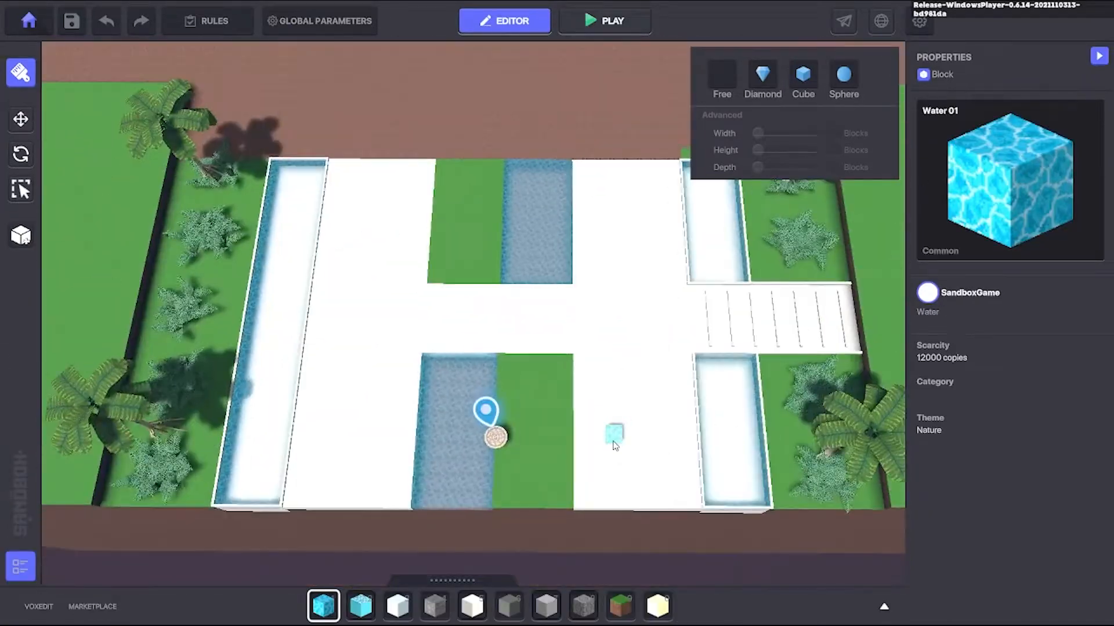
# Step: Frame the central pools and grass beds with ledges and lay ledge stripes across the crossing between them
pyautogui.moveTo(632, 406); pyautogui.dragTo(631, 362, button='right')
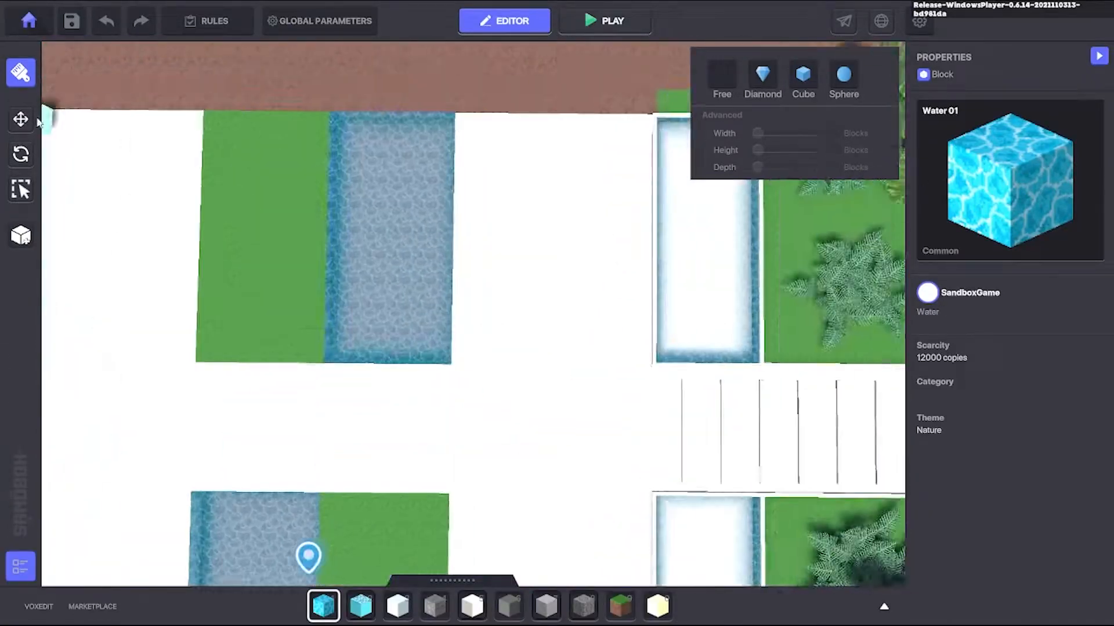
pyautogui.click(591, 343)
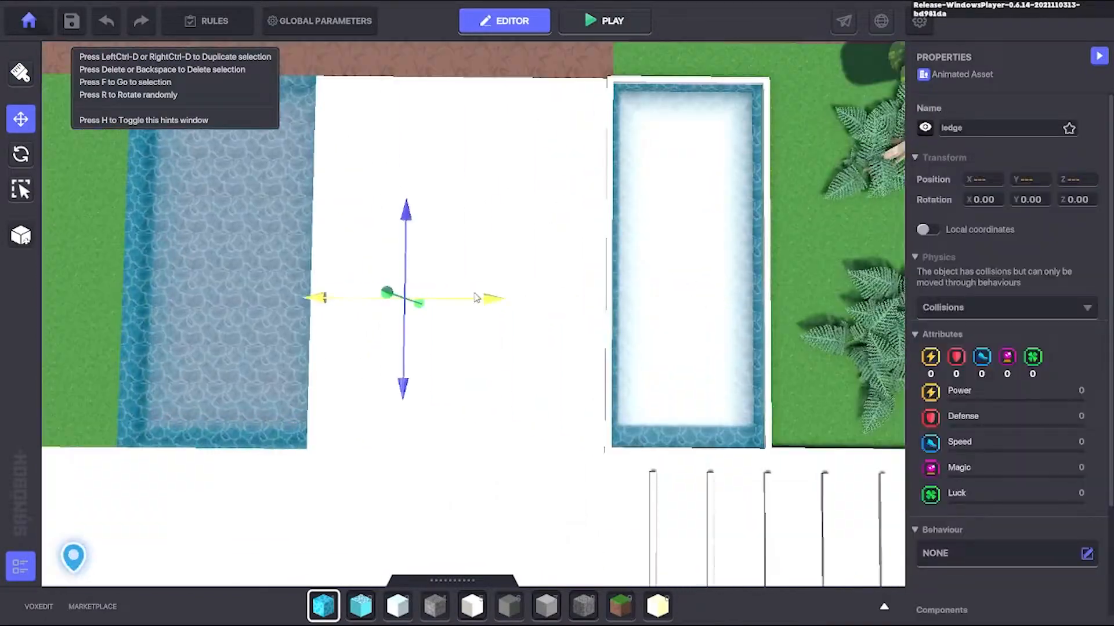
pyautogui.moveTo(476, 298); pyautogui.dragTo(626, 300)
pyautogui.scroll(-5, 408, 298)
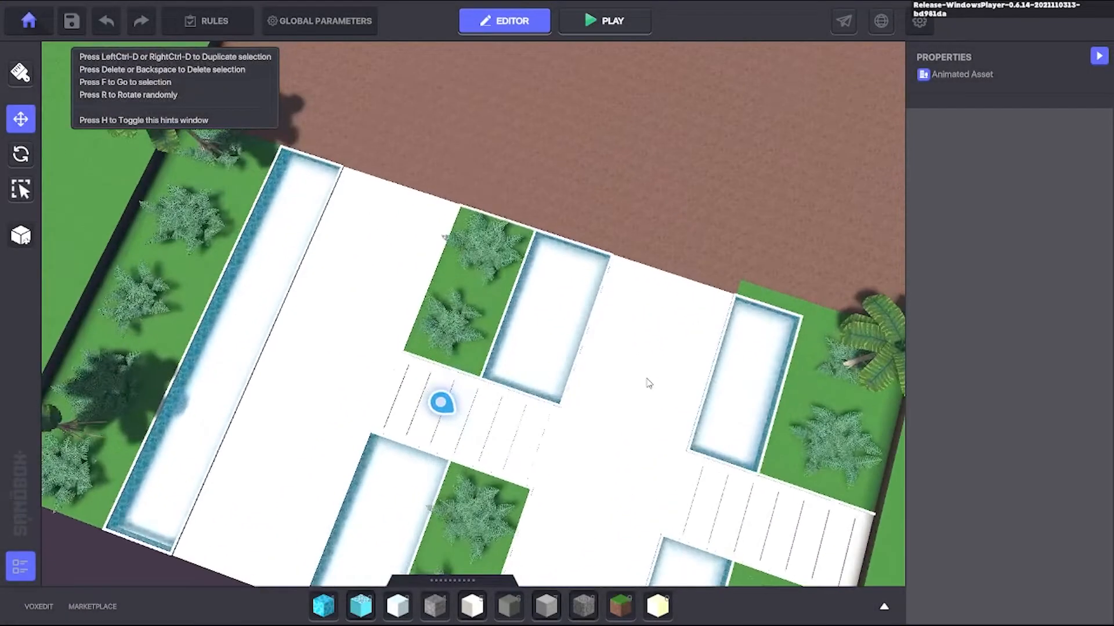
# Step: Examine the striped crossings, framed pools and the large empty grass area beside the entrance
pyautogui.moveTo(650, 378); pyautogui.dragTo(475, 342, button='middle')
pyautogui.moveTo(626, 349); pyautogui.dragTo(588, 290, button='middle')
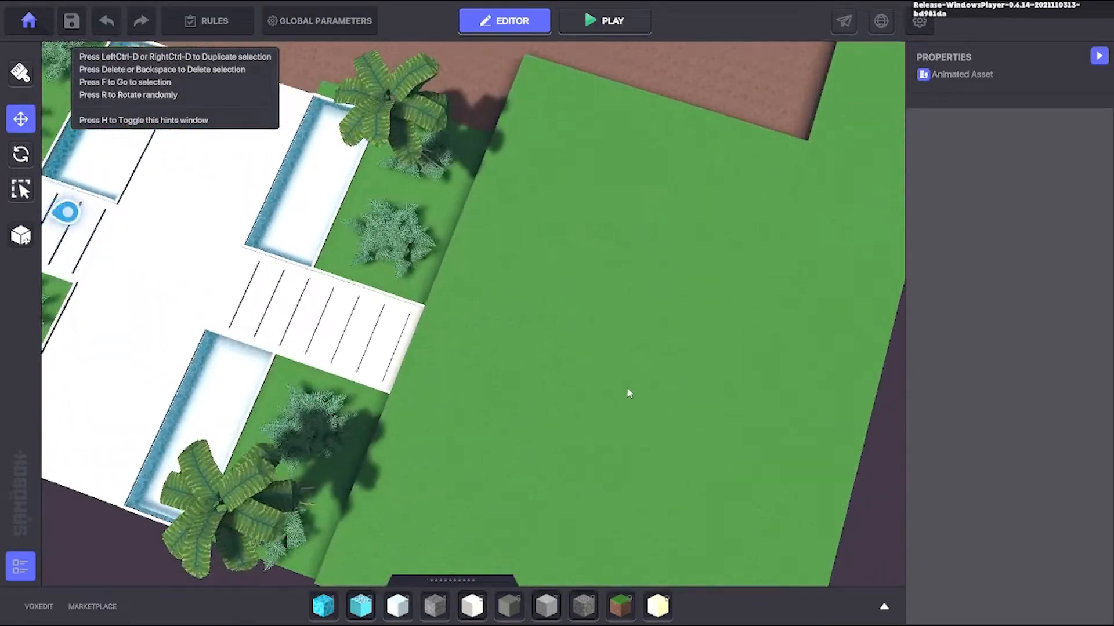
pyautogui.moveTo(626, 389); pyautogui.dragTo(532, 336, button='middle')
pyautogui.scroll(-4, 532, 336)
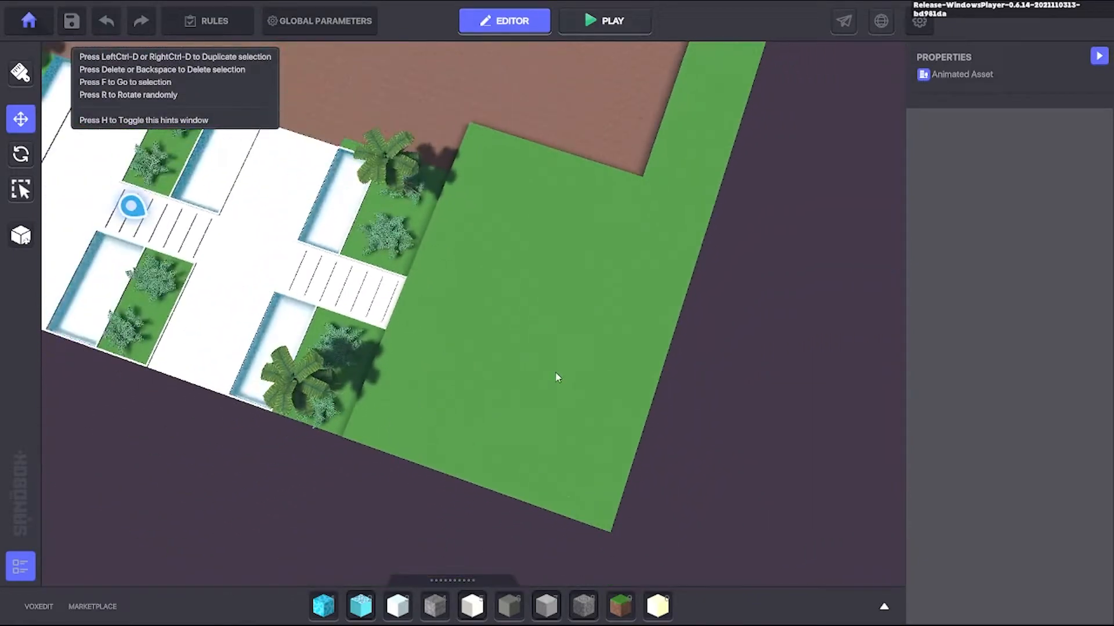
pyautogui.moveTo(557, 377); pyautogui.dragTo(656, 365, button='middle')
pyautogui.scroll(2, 556, 369)
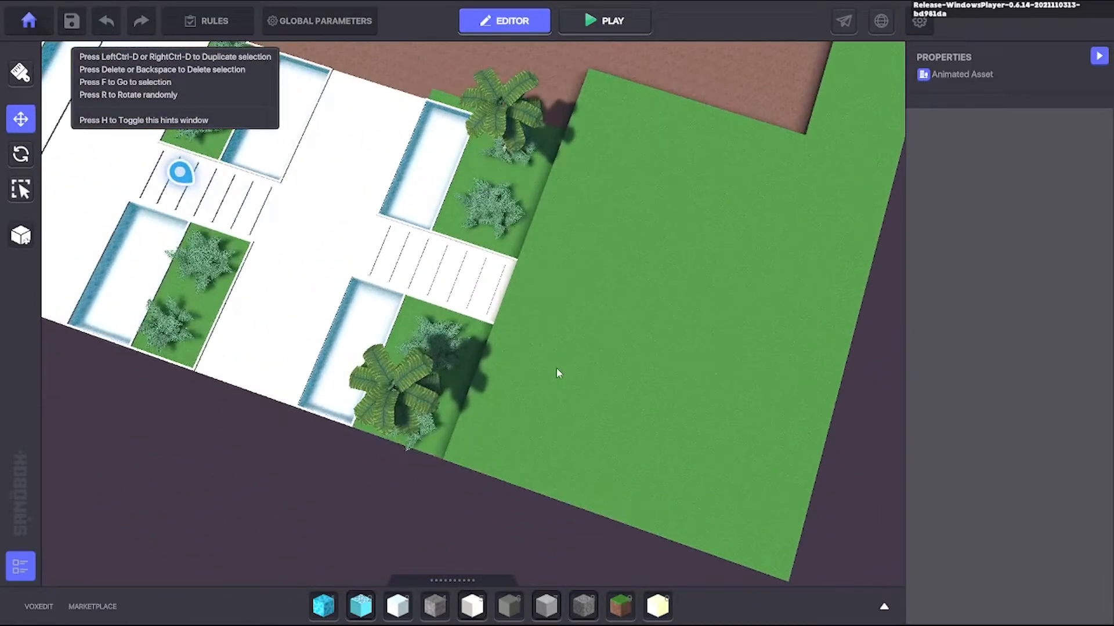
pyautogui.scroll(-2, 534, 319)
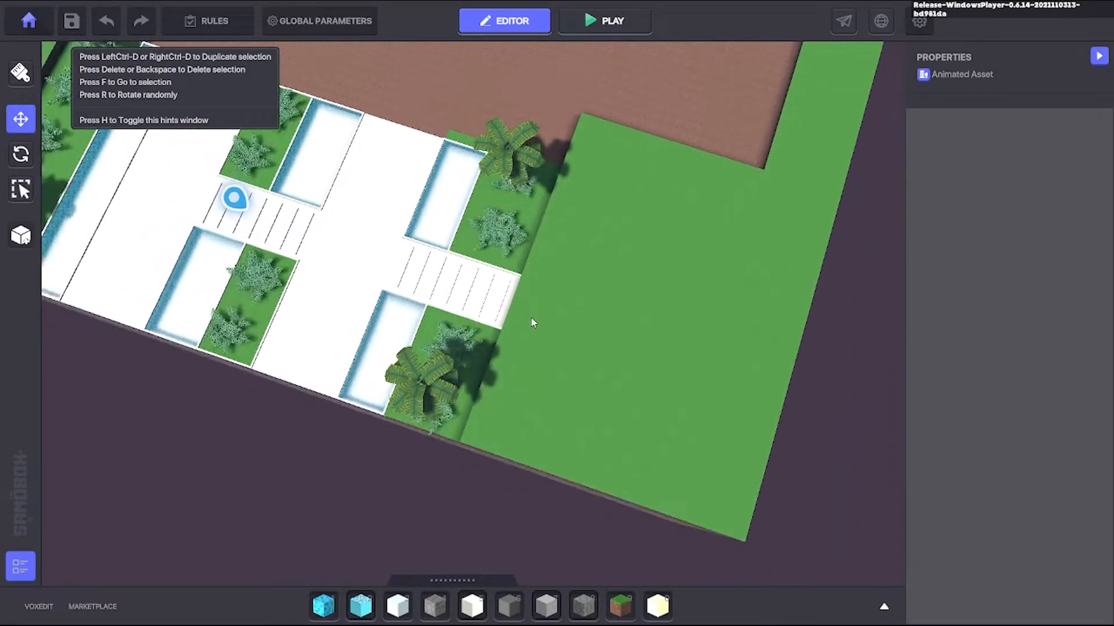
pyautogui.moveTo(542, 168); pyautogui.dragTo(575, 340, button='middle')
pyautogui.scroll(-2, 571, 276)
pyautogui.moveTo(557, 247); pyautogui.dragTo(617, 404, button='right')
pyautogui.scroll(-2, 637, 434)
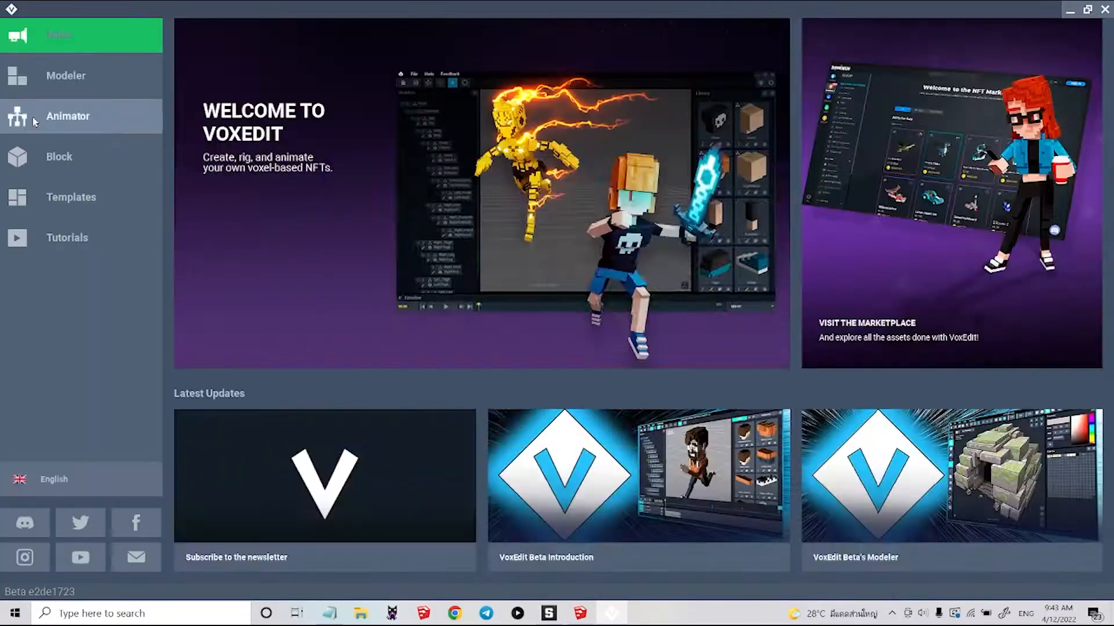
# Step: Open the Modeler in VoxEdit, return to Game Maker, and pick the Brick entity by searching the asset library for "brick"
pyautogui.click(60, 91)
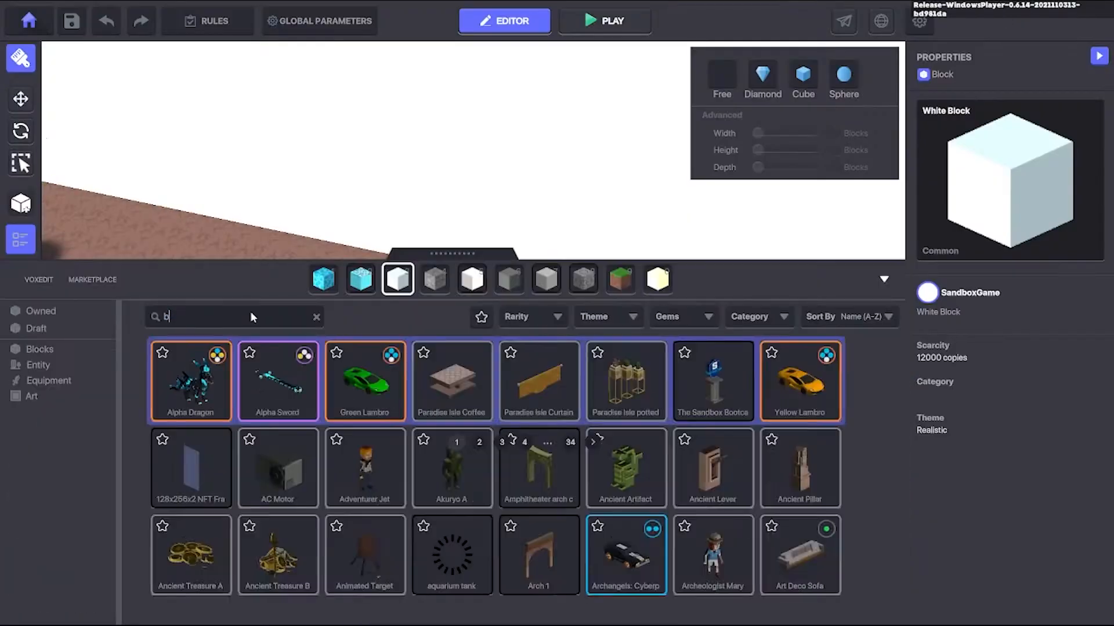
pyautogui.write('brick')
pyautogui.click(194, 378)
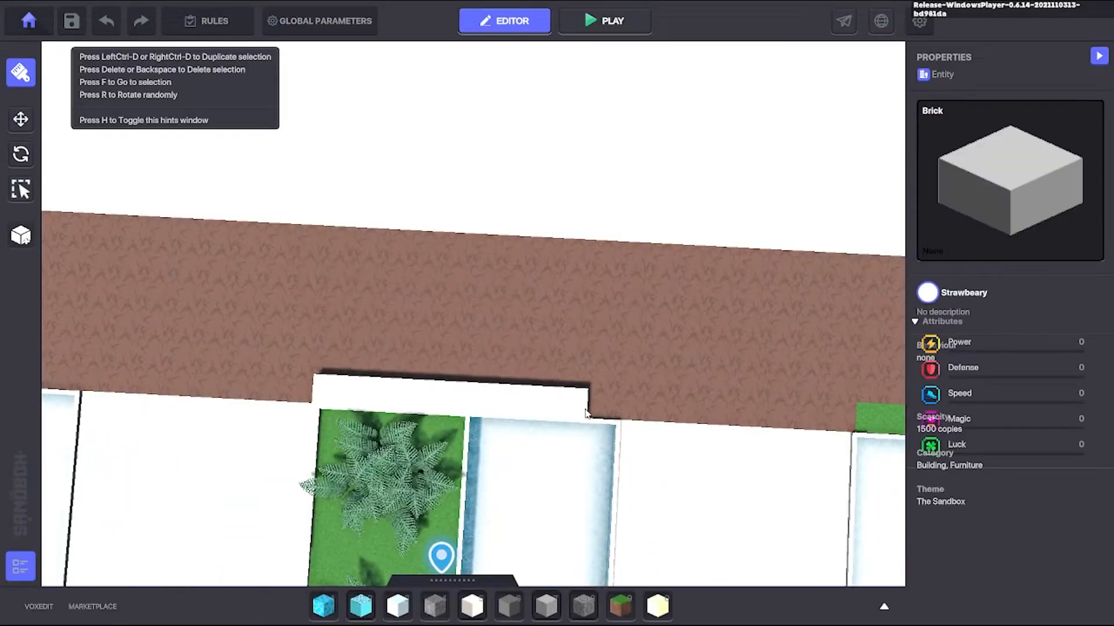
# Step: Lay a row of Brick entities along the dirt strip behind the central pools and grass beds
pyautogui.click(138, 387)
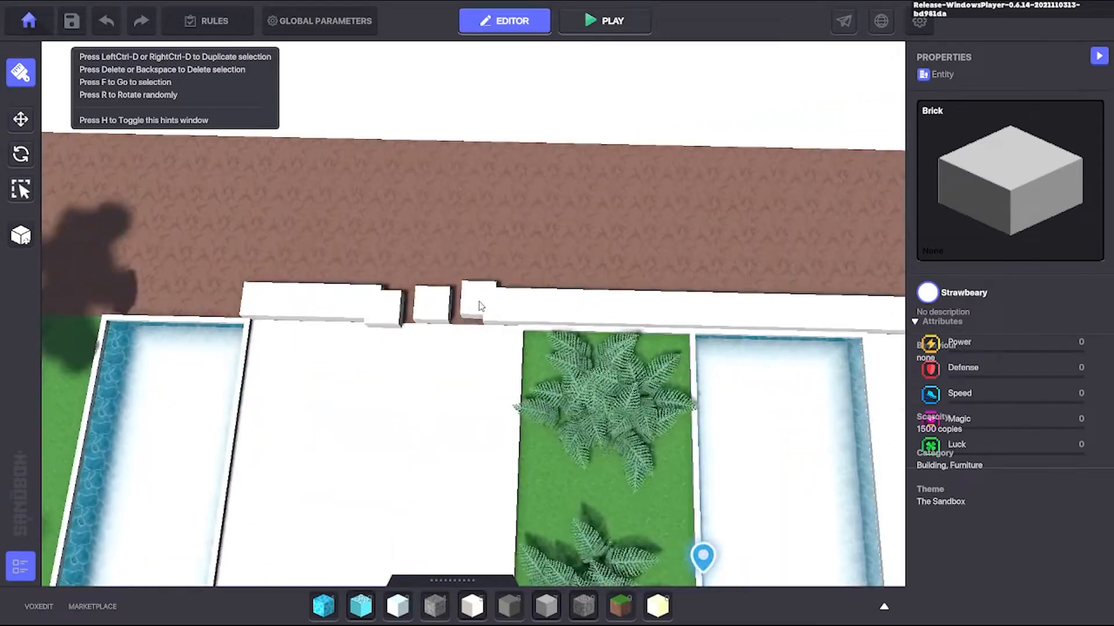
pyautogui.click(479, 305)
pyautogui.click(269, 377)
# Step: Select the column of bricks crossing the dirt strip and duplicate it sideways to widen the brick platform
pyautogui.click(20, 190)
pyautogui.moveTo(363, 291); pyautogui.dragTo(389, 403)
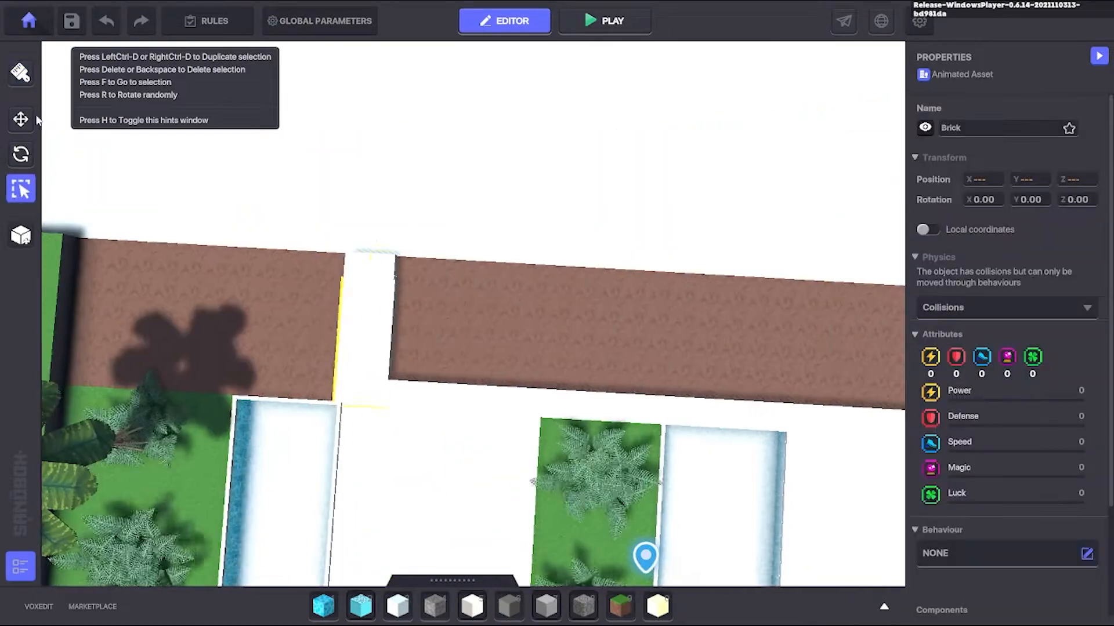
pyautogui.hotkey('ctrl', 'd')
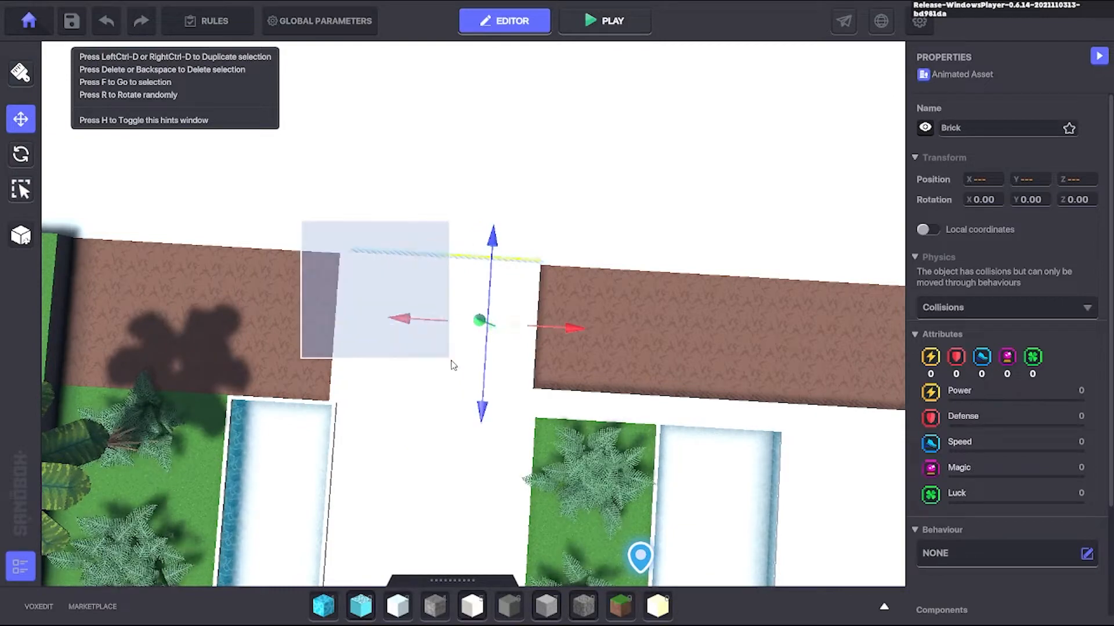
pyautogui.moveTo(451, 360); pyautogui.dragTo(516, 400)
pyautogui.hotkey('ctrl', 'd')
pyautogui.moveTo(430, 322); pyautogui.dragTo(611, 338)
pyautogui.moveTo(567, 246); pyautogui.dragTo(568, 229)
# Step: Duplicate the widened brick block farther along the dirt strip toward the opposite side pool, undoing the last stray change
pyautogui.moveTo(568, 229); pyautogui.dragTo(310, 266, button='right')
pyautogui.hotkey('ctrl', 'd')
pyautogui.moveTo(414, 330); pyautogui.dragTo(691, 389)
pyautogui.scroll(3, 593, 261)
pyautogui.click(573, 262)
pyautogui.hotkey('ctrl', 'd')
pyautogui.click(705, 319)
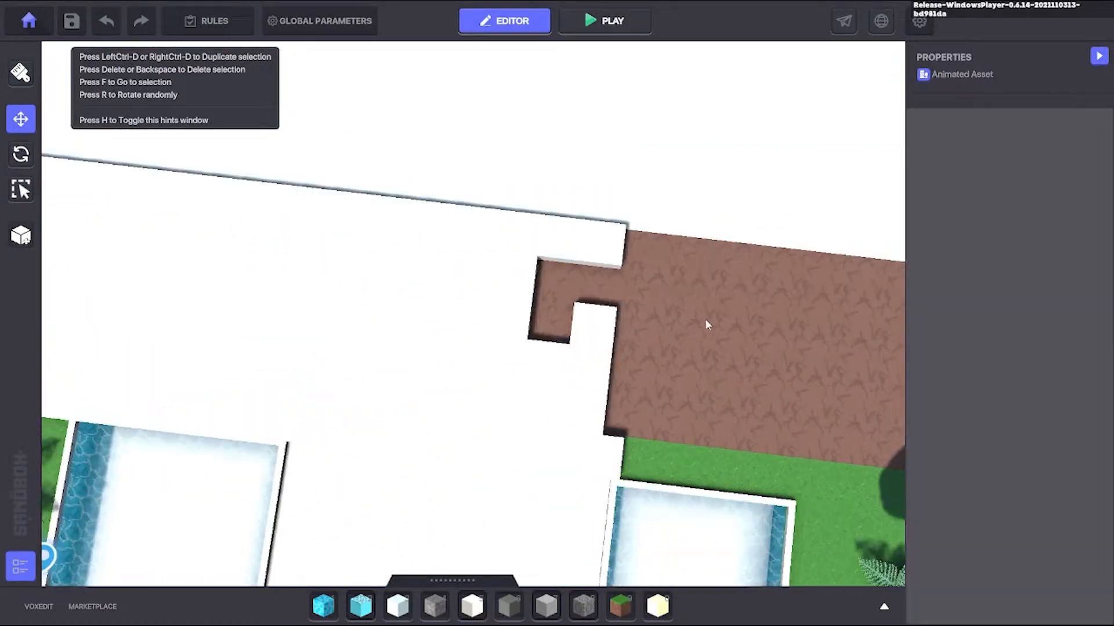
pyautogui.hotkey('ctrl', 'z')
# Step: Duplicate a full column of bricks and move it to the platform's open end beside the side pool
pyautogui.moveTo(531, 236); pyautogui.dragTo(458, 430)
pyautogui.scroll(3, 459, 430)
pyautogui.hotkey('ctrl', 'd')
pyautogui.scroll(-3, 527, 331)
pyautogui.moveTo(616, 340); pyautogui.dragTo(666, 346)
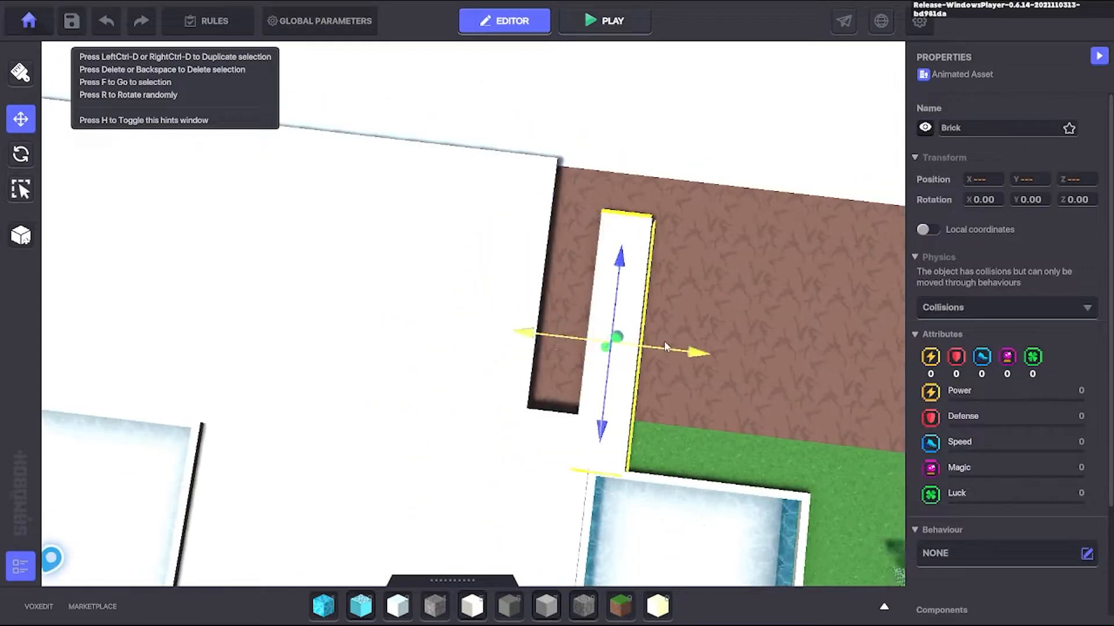
pyautogui.moveTo(603, 252); pyautogui.dragTo(608, 203)
# Step: Select bricks next to the end gap and shift them sideways toward the end column
pyautogui.click(729, 216)
pyautogui.moveTo(728, 216); pyautogui.dragTo(638, 232, button='right')
pyautogui.scroll(3, 684, 232)
pyautogui.click(716, 223)
pyautogui.keyDown('shift'); pyautogui.click(726, 292); pyautogui.keyUp('shift')
pyautogui.scroll(-3, 727, 292)
pyautogui.moveTo(733, 297); pyautogui.dragTo(768, 294)
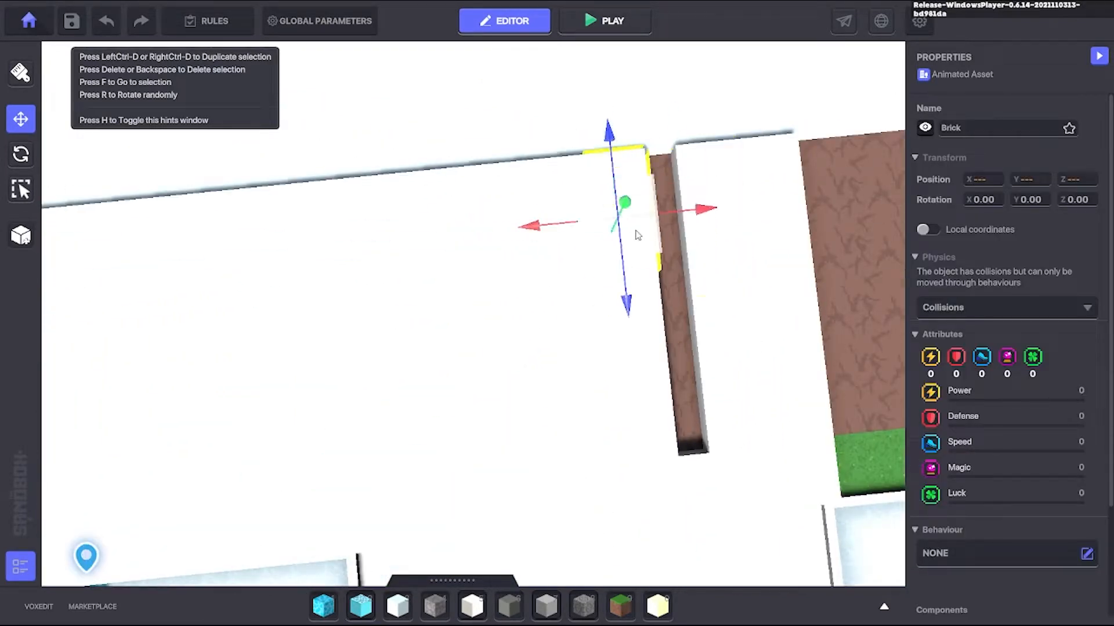
pyautogui.moveTo(595, 310); pyautogui.dragTo(623, 307)
# Step: Shift the neighbouring bricks sideways to move along the narrow gap in the platform
pyautogui.click(455, 197)
pyautogui.keyDown('shift'); pyautogui.click(465, 246); pyautogui.keyUp('shift')
pyautogui.scroll(1, 467, 247)
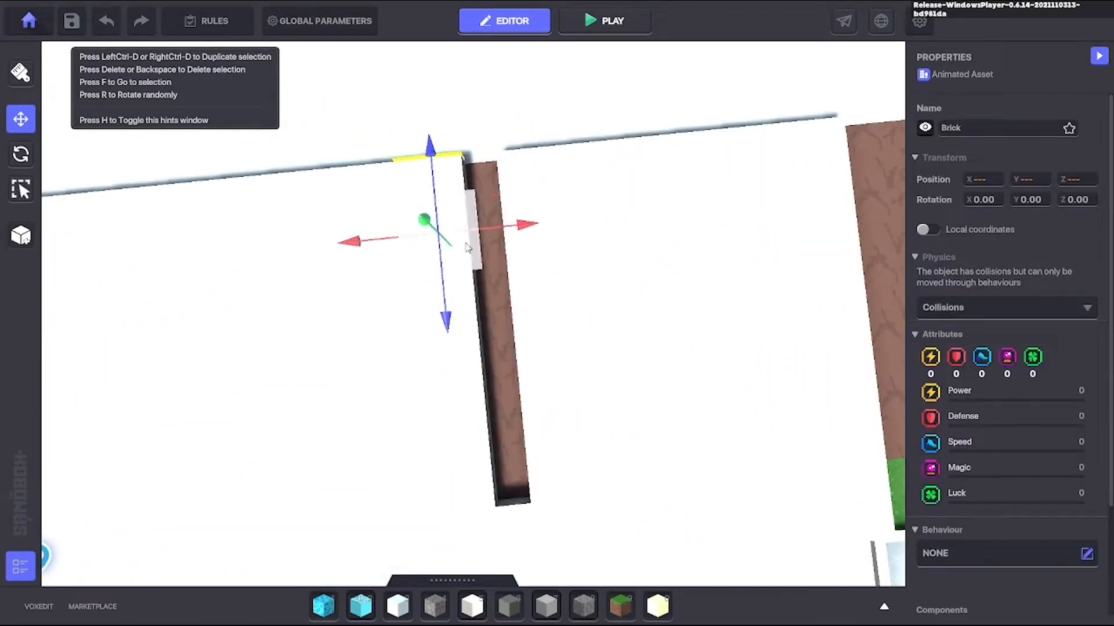
pyautogui.moveTo(509, 336); pyautogui.dragTo(543, 333)
pyautogui.click(574, 125)
pyautogui.scroll(-3, 748, 139)
pyautogui.scroll(2, 667, 186)
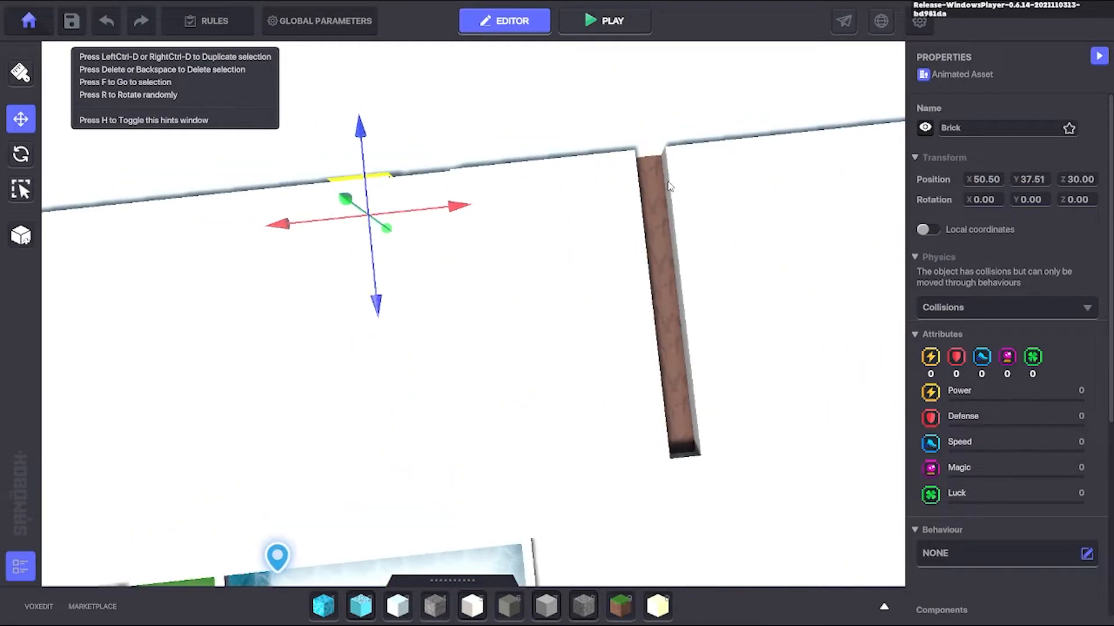
# Step: Close the remaining slit in the brick platform by sliding the adjoining bricks together
pyautogui.click(667, 186)
pyautogui.moveTo(666, 186); pyautogui.dragTo(440, 343, button='right')
pyautogui.moveTo(435, 368); pyautogui.dragTo(374, 386)
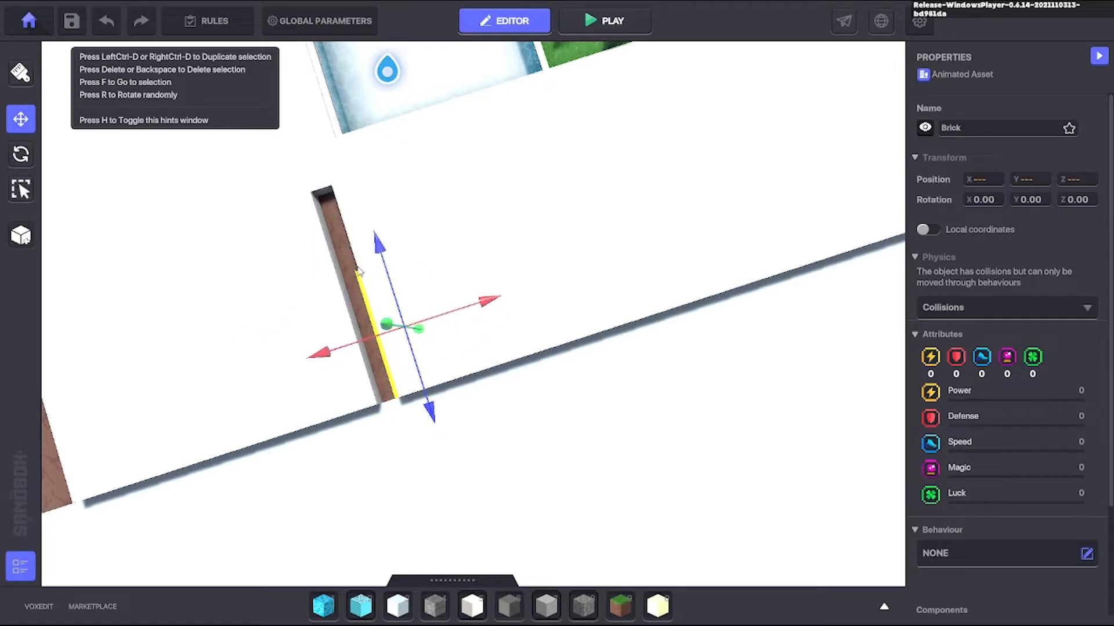
pyautogui.moveTo(548, 235); pyautogui.dragTo(528, 242)
pyautogui.scroll(-5, 528, 242)
pyautogui.moveTo(528, 242); pyautogui.dragTo(465, 356, button='right')
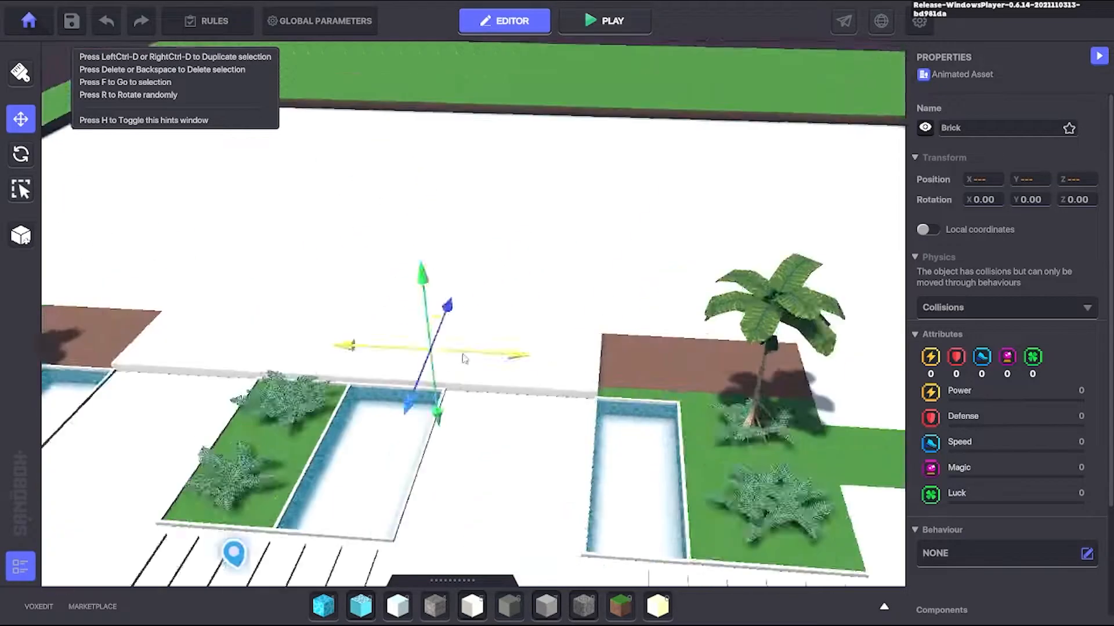
pyautogui.click(493, 418)
pyautogui.moveTo(493, 417); pyautogui.dragTo(395, 354, button='right')
# Step: Pick the Brick entity from the asset library again and lay bricks along the platform's outer edge
pyautogui.click(884, 607)
pyautogui.click(191, 381)
pyautogui.click(884, 279)
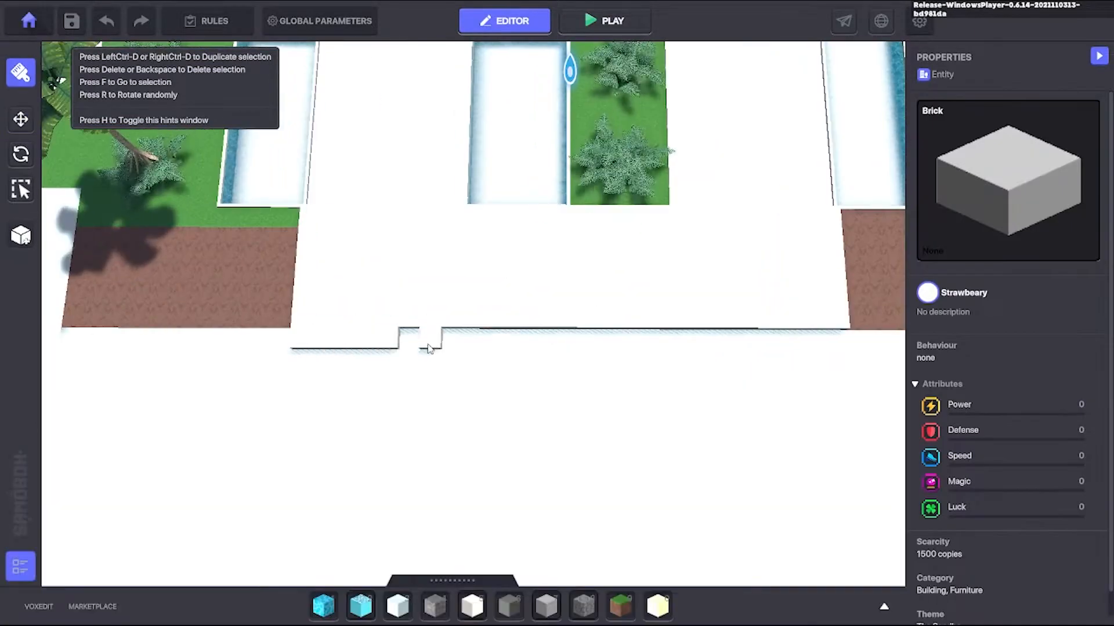
pyautogui.scroll(-5, 819, 343)
pyautogui.moveTo(819, 343)
pyautogui.mouseDown(button='right')
pyautogui.moveTo(378, 368)
pyautogui.moveTo(378, 392)
pyautogui.moveTo(348, 377)
pyautogui.mouseUp(button='right')
# Step: Extend the palm's grass bed over the dirt with Grass 01, leaving an open pit in line with the side pool
pyautogui.press('9')
pyautogui.press('d')
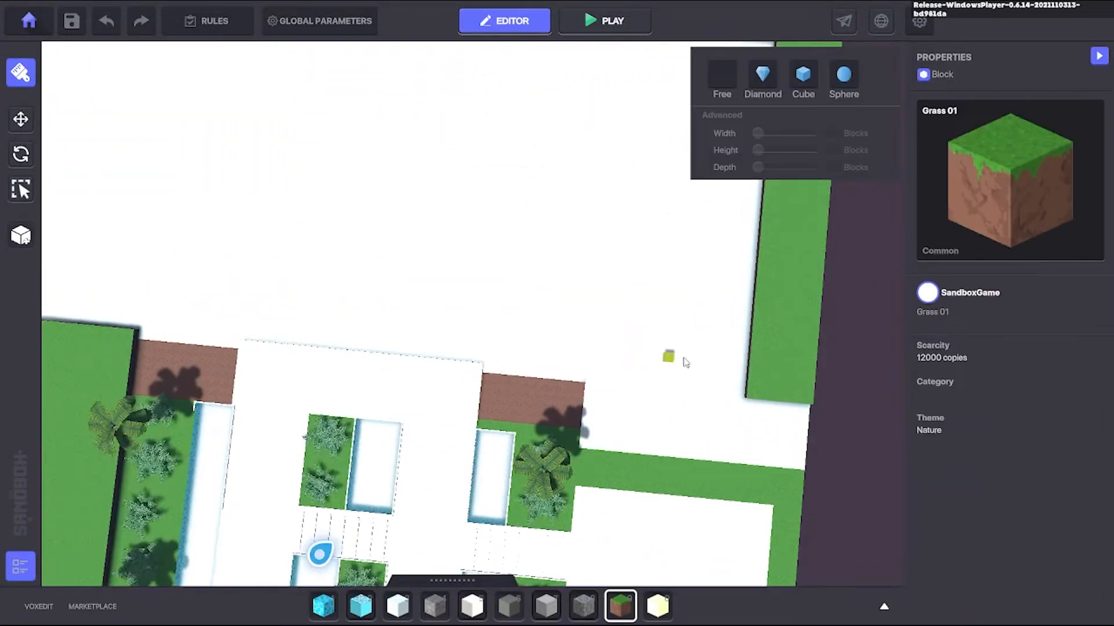
pyautogui.moveTo(684, 363); pyautogui.dragTo(761, 365, button='right')
pyautogui.moveTo(760, 366); pyautogui.dragTo(818, 368)
pyautogui.moveTo(818, 368); pyautogui.dragTo(538, 362, button='right')
pyautogui.scroll(5, 394, 401)
pyautogui.moveTo(538, 362); pyautogui.dragTo(625, 280)
pyautogui.scroll(-5, 589, 323)
pyautogui.moveTo(589, 323); pyautogui.dragTo(514, 331, button='right')
pyautogui.scroll(5, 514, 332)
pyautogui.scroll(2, 621, 404)
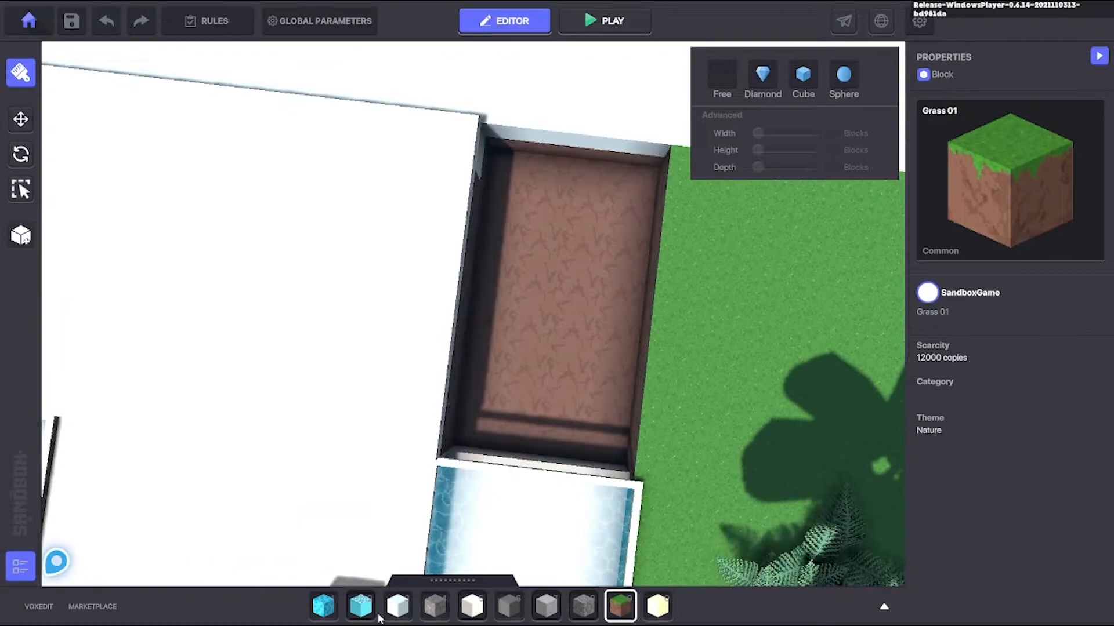
# Step: Floor the pit beyond the side pool with WhiteCream and fill it with Water 01
pyautogui.click(471, 606)
pyautogui.moveTo(632, 174); pyautogui.dragTo(468, 426)
pyautogui.moveTo(467, 331); pyautogui.dragTo(261, 336, button='right')
pyautogui.click(323, 606)
# Step: Move the ledges crossing the pool to its new outer end and delete the leftover ledge
pyautogui.click(22, 120)
pyautogui.click(522, 177)
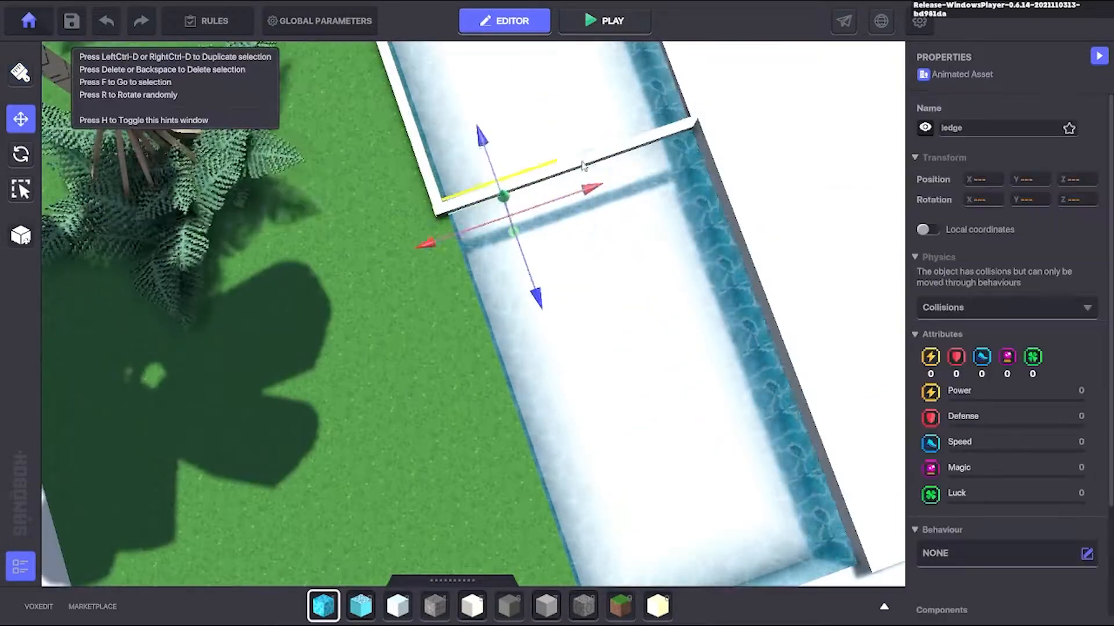
pyautogui.moveTo(522, 177); pyautogui.dragTo(485, 263, button='right')
pyautogui.moveTo(485, 263); pyautogui.dragTo(754, 276)
pyautogui.click(639, 311)
pyautogui.scroll(3, 639, 311)
pyautogui.click(415, 374)
pyautogui.press('Delete')
# Step: Duplicate ledges along the grass-side rim of the extended pool up to its outer corner
pyautogui.click(95, 371)
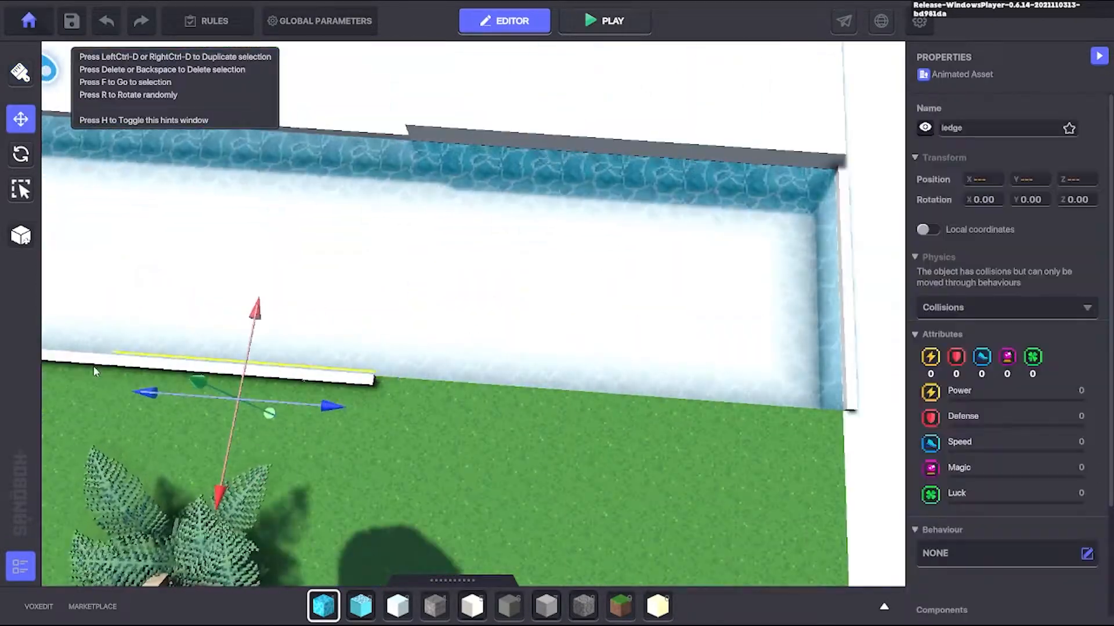
pyautogui.hotkey('ctrl', 'd')
pyautogui.moveTo(272, 186); pyautogui.dragTo(261, 228)
pyautogui.moveTo(340, 321); pyautogui.dragTo(618, 334)
pyautogui.moveTo(515, 408); pyautogui.dragTo(520, 368)
pyautogui.click(348, 284)
pyautogui.hotkey('ctrl', 'd')
pyautogui.moveTo(312, 244); pyautogui.dragTo(303, 337)
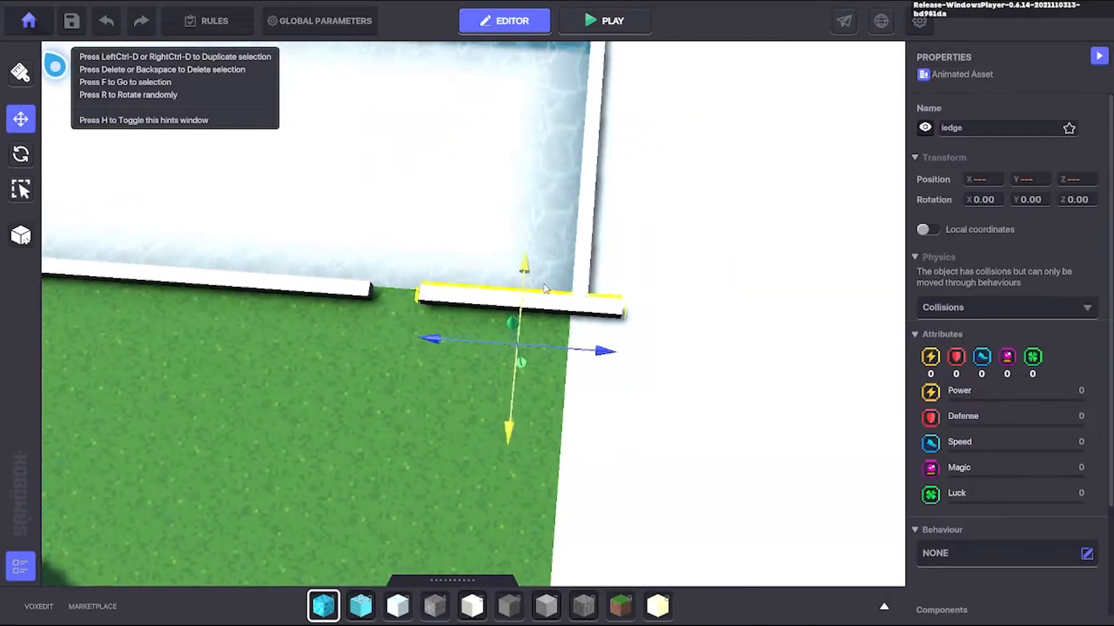
pyautogui.moveTo(605, 352); pyautogui.dragTo(558, 348)
# Step: Duplicate one more ledge to continue the rim of the extended pool
pyautogui.scroll(3, 545, 325)
pyautogui.click(446, 264)
pyautogui.hotkey('ctrl', 'd')
pyautogui.moveTo(439, 255); pyautogui.dragTo(425, 421)
pyautogui.click(528, 356)
# Step: Select the ledges at the pool's crossing end and nudge them into line with the rim
pyautogui.moveTo(529, 356); pyautogui.dragTo(530, 487, button='right')
pyautogui.click(529, 487)
pyautogui.keyDown('shift'); pyautogui.click(271, 367); pyautogui.keyUp('shift')
pyautogui.scroll(3, 497, 343)
pyautogui.moveTo(406, 250); pyautogui.dragTo(401, 259)
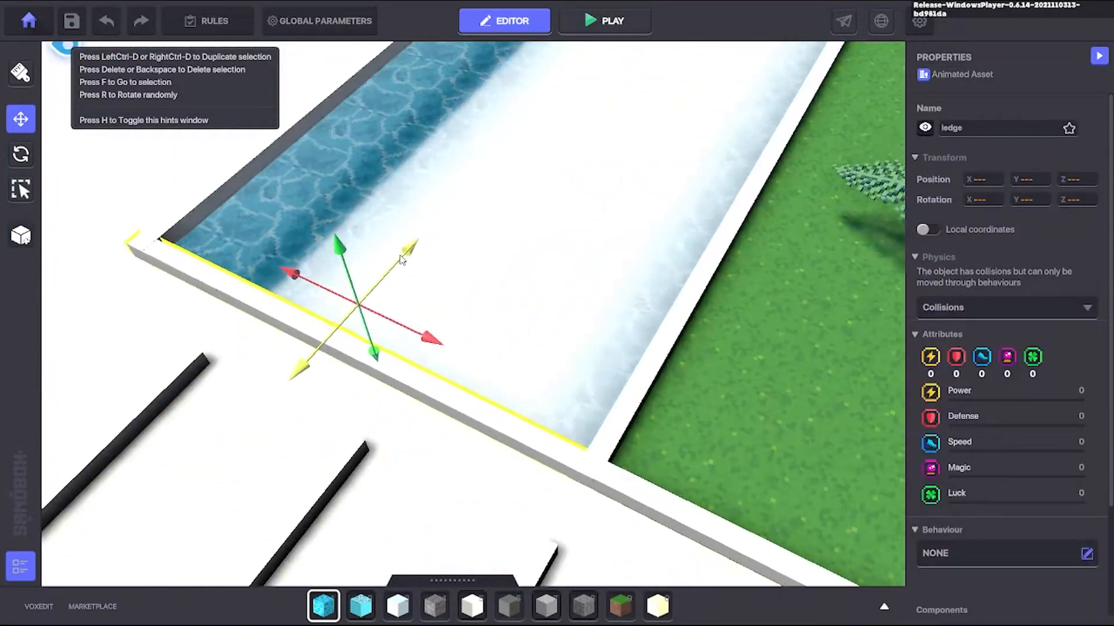
pyautogui.click(417, 313)
pyautogui.scroll(-8, 418, 313)
pyautogui.moveTo(417, 313)
pyautogui.mouseDown(button='right')
pyautogui.moveTo(499, 348)
pyautogui.moveTo(444, 384)
pyautogui.moveTo(555, 393)
pyautogui.moveTo(512, 288)
pyautogui.moveTo(768, 280)
pyautogui.moveTo(587, 340)
pyautogui.moveTo(638, 359)
pyautogui.mouseUp(button='right')
# Step: Undo the Water 01 fill in the pit beyond the other long pool and floor it with WhiteCream instead
pyautogui.click(323, 606)
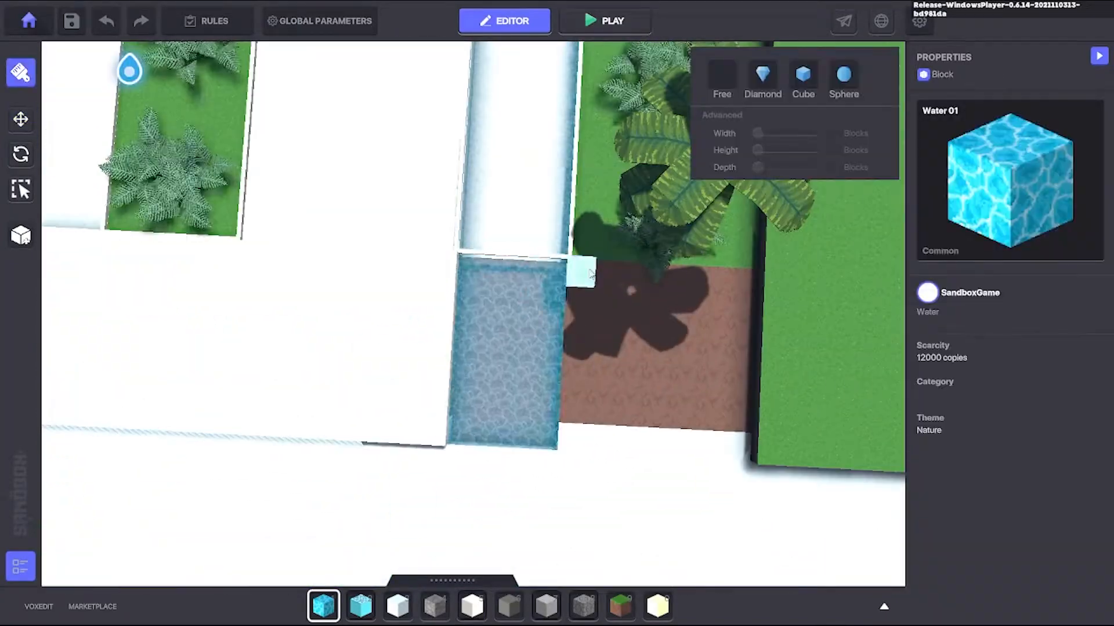
pyautogui.hotkey('ctrl', 'z')
pyautogui.press('5')
pyautogui.moveTo(540, 433); pyautogui.dragTo(564, 273, button='right')
pyautogui.moveTo(564, 273); pyautogui.dragTo(464, 372)
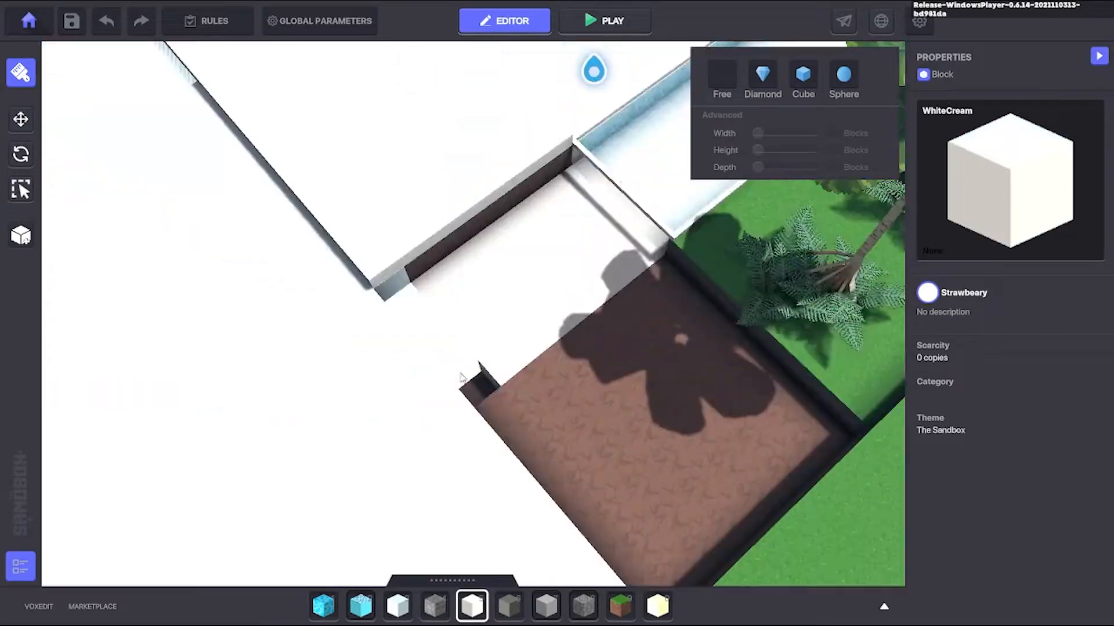
pyautogui.moveTo(464, 371); pyautogui.dragTo(490, 447, button='right')
# Step: Move the ledges between the second pool and its pit to the outer end and delete the leftover ledge
pyautogui.click(21, 119)
pyautogui.scroll(5, 502, 314)
pyautogui.click(502, 314)
pyautogui.click(537, 197)
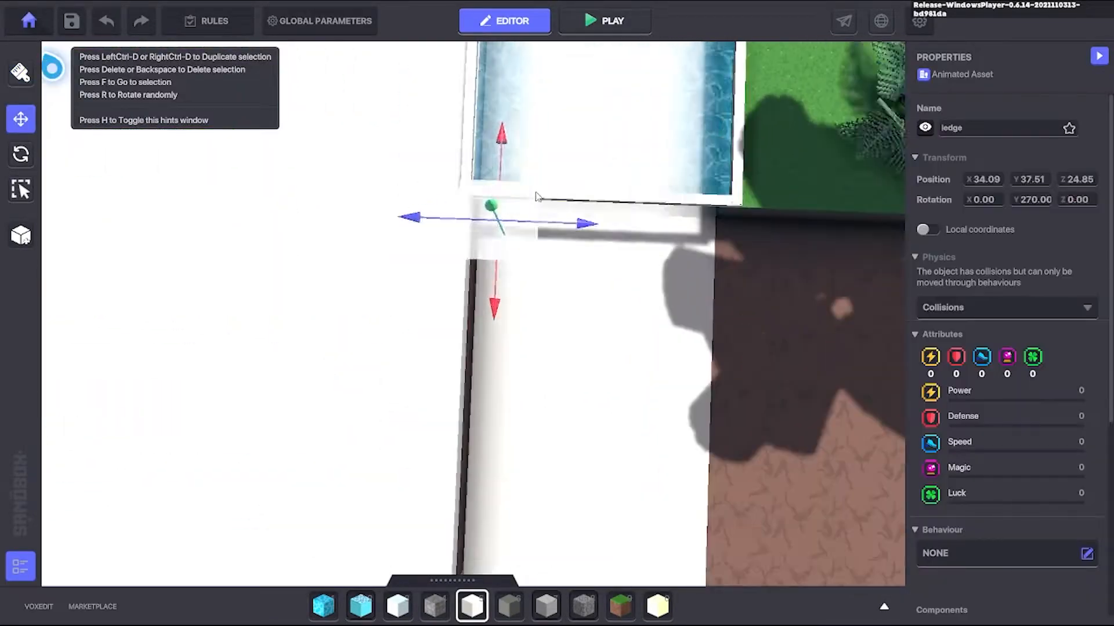
pyautogui.moveTo(596, 140); pyautogui.dragTo(633, 393)
pyautogui.moveTo(632, 393); pyautogui.dragTo(378, 246, button='right')
pyautogui.click(678, 296)
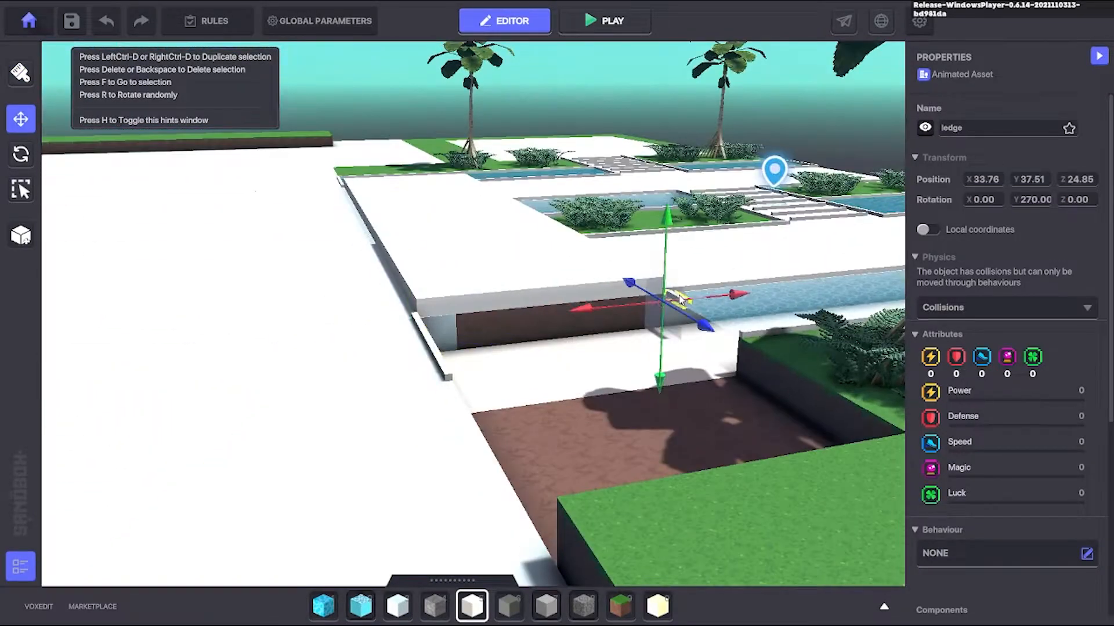
pyautogui.press('Delete')
# Step: Rework the inner side wall of the first extended pool with Water 01 and WhiteCream blocks
pyautogui.click(471, 607)
pyautogui.moveTo(634, 249)
pyautogui.mouseDown(button='right')
pyautogui.moveTo(361, 298)
pyautogui.moveTo(487, 303)
pyautogui.moveTo(338, 366)
pyautogui.moveTo(455, 493)
pyautogui.mouseUp(button='right')
pyautogui.click(323, 607)
pyautogui.moveTo(454, 406); pyautogui.dragTo(442, 371, button='right')
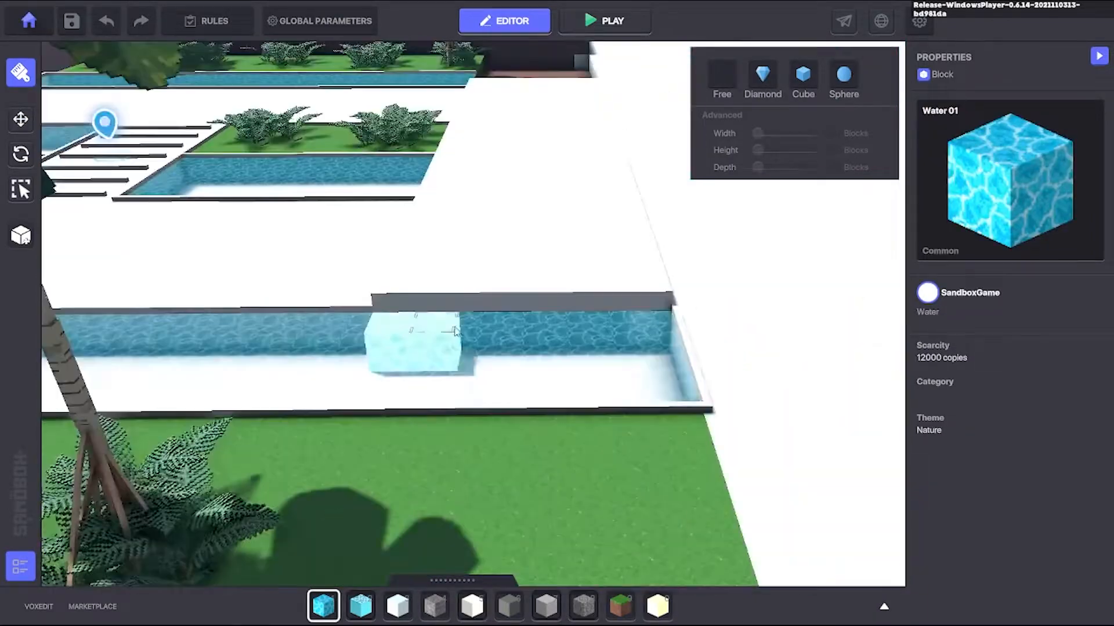
pyautogui.keyDown('shift'); pyautogui.moveTo(442, 372); pyautogui.dragTo(649, 348); pyautogui.keyUp('shift')
pyautogui.click(477, 608)
pyautogui.moveTo(325, 325); pyautogui.dragTo(615, 322)
# Step: Fill the second pool's extension with Water 01 and cover the dirt beside it with Grass 01
pyautogui.moveTo(614, 322); pyautogui.dragTo(604, 441, button='right')
pyautogui.click(323, 607)
pyautogui.click(620, 607)
pyautogui.moveTo(606, 363); pyautogui.dragTo(441, 530)
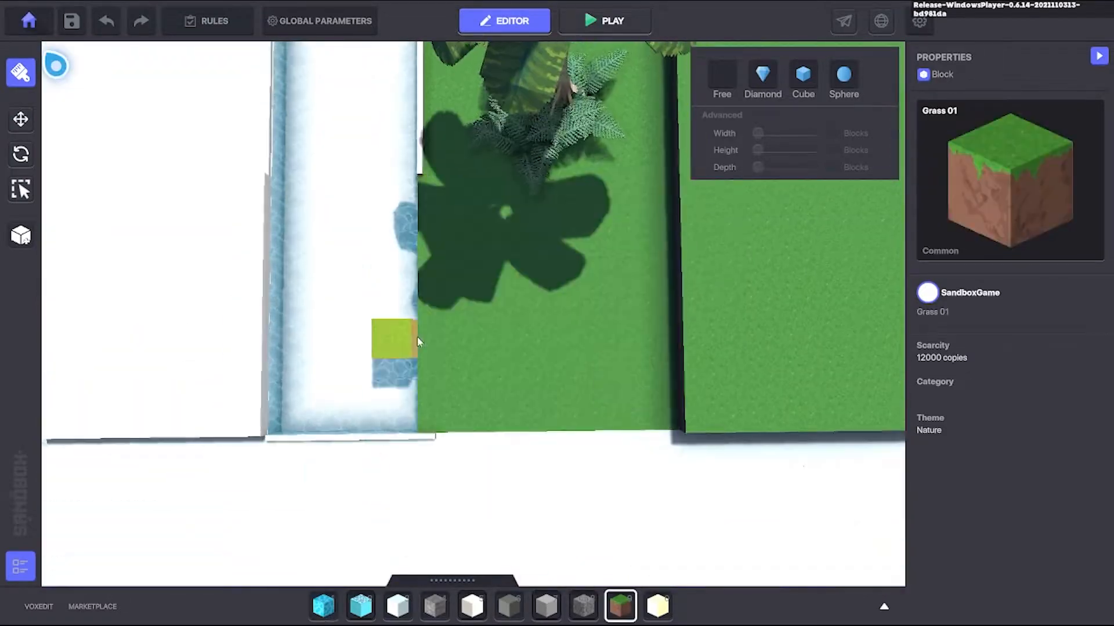
# Step: Select the grass-side ledges of the second pool and align them along its extended rim
pyautogui.click(21, 119)
pyautogui.moveTo(580, 290); pyautogui.dragTo(580, 168, button='right')
pyautogui.click(415, 334)
pyautogui.moveTo(580, 168); pyautogui.dragTo(559, 165)
pyautogui.moveTo(560, 165); pyautogui.dragTo(646, 87, button='right')
pyautogui.moveTo(647, 87); pyautogui.dragTo(656, 87)
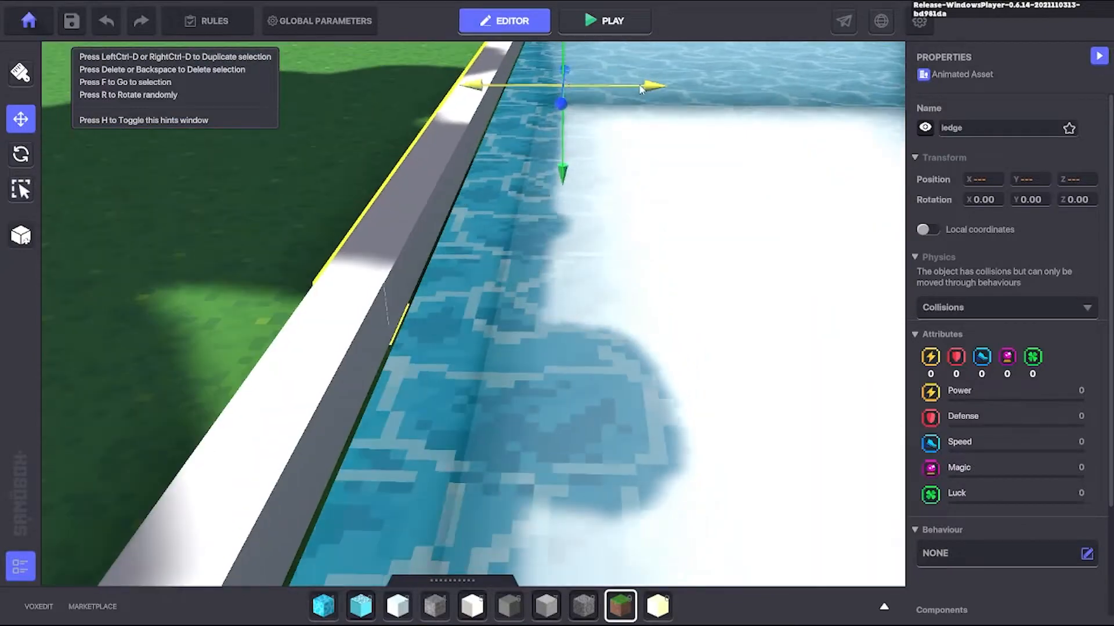
# Step: Position the last side ledge at the second pool's outer corner so it meets the end ledge
pyautogui.moveTo(655, 87); pyautogui.dragTo(466, 364, button='right')
pyautogui.click(466, 364)
pyautogui.moveTo(507, 284); pyautogui.dragTo(550, 102)
pyautogui.moveTo(550, 101); pyautogui.dragTo(542, 275, button='right')
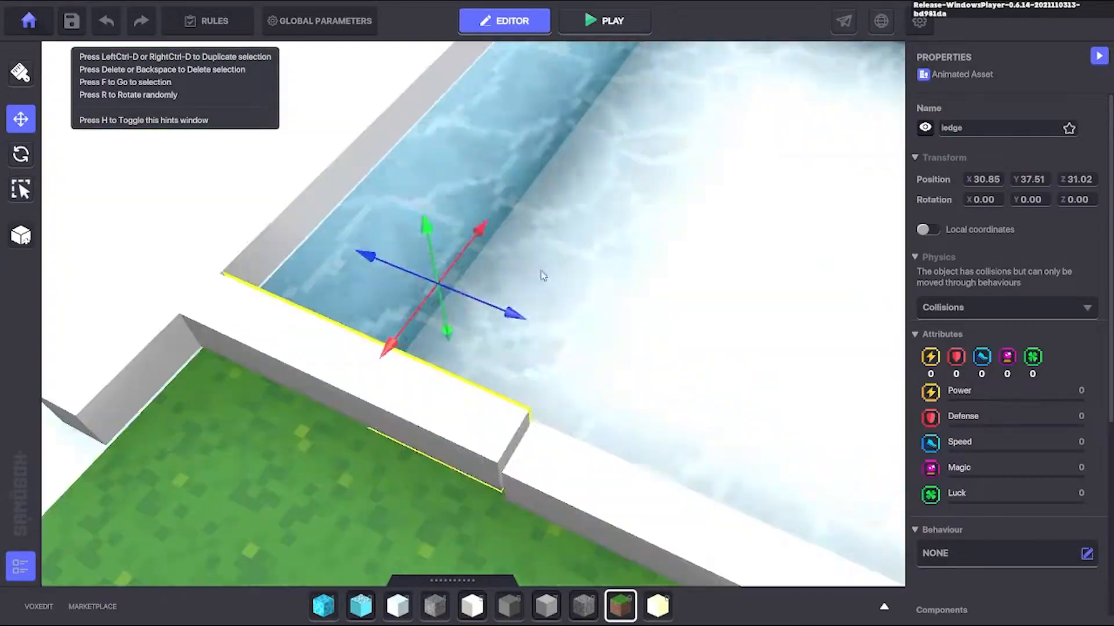
pyautogui.click(418, 355)
pyautogui.moveTo(402, 346); pyautogui.dragTo(549, 283, button='right')
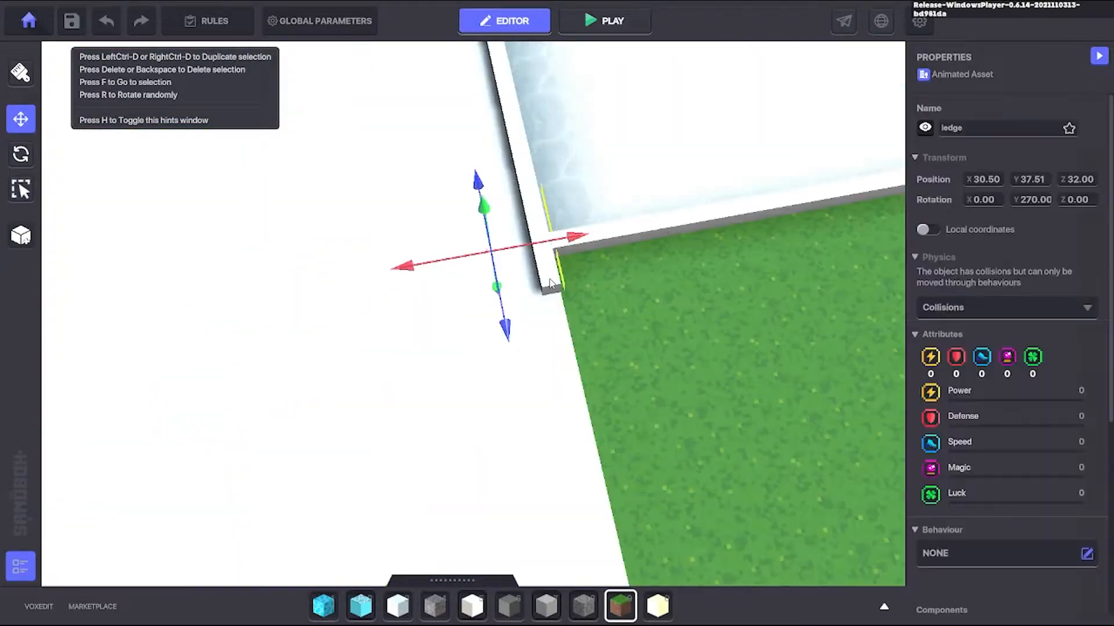
pyautogui.click(656, 300)
pyautogui.moveTo(656, 300); pyautogui.dragTo(527, 333, button='right')
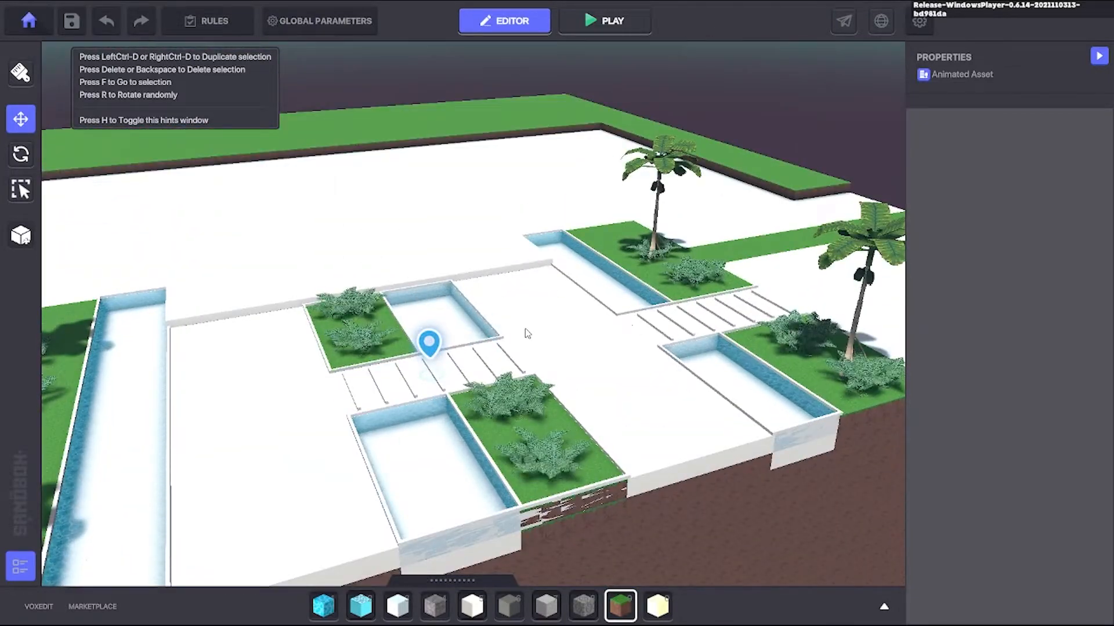
pyautogui.press('f')
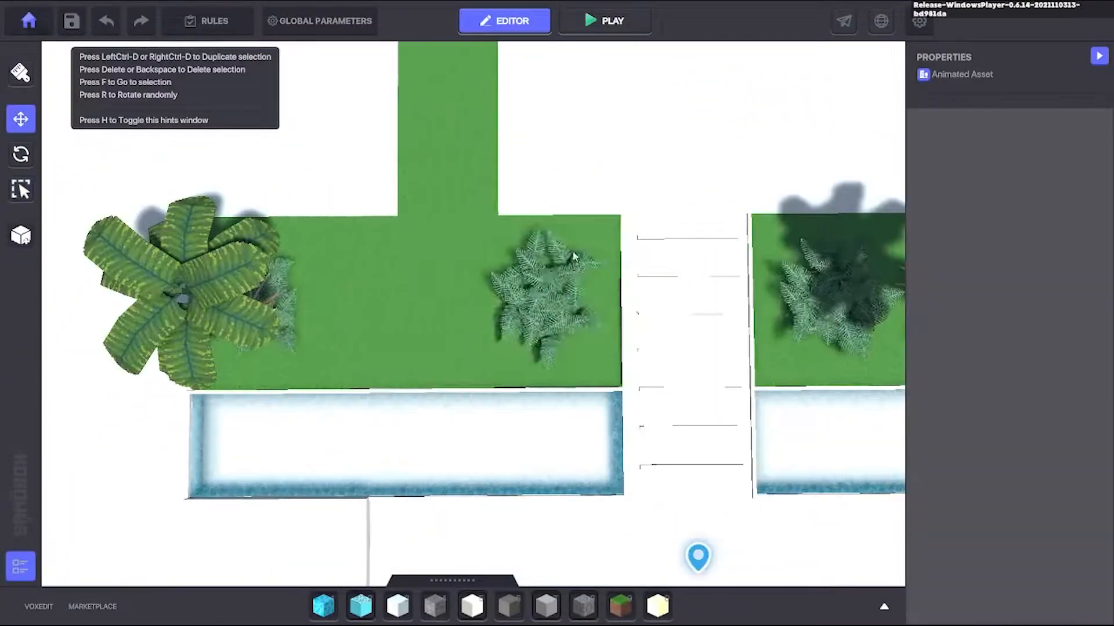
pyautogui.click(475, 345)
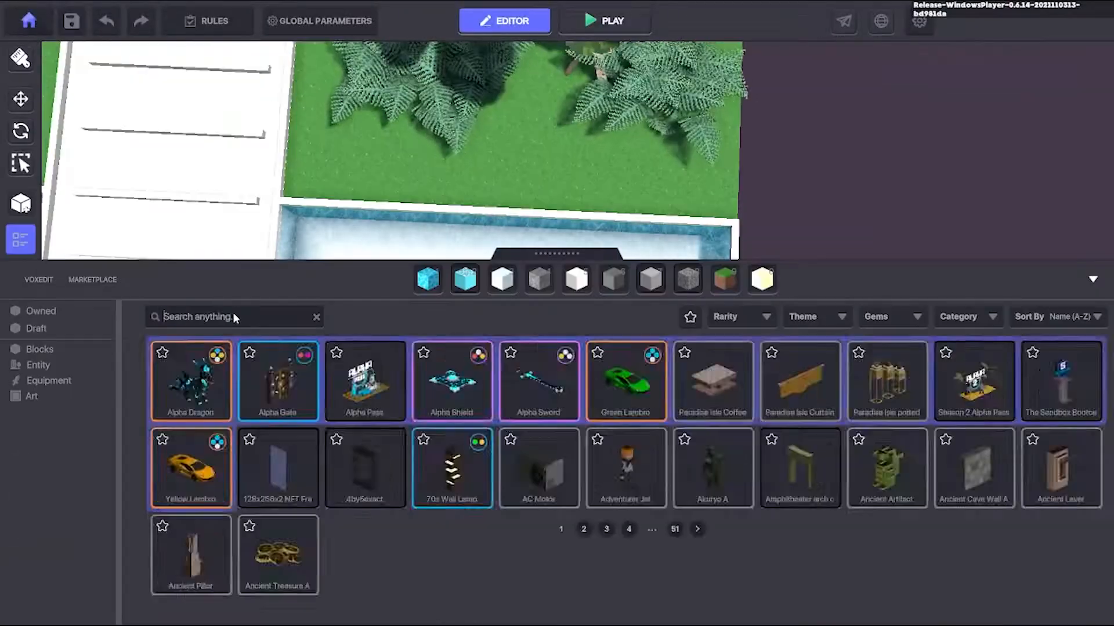
pyautogui.press('super')
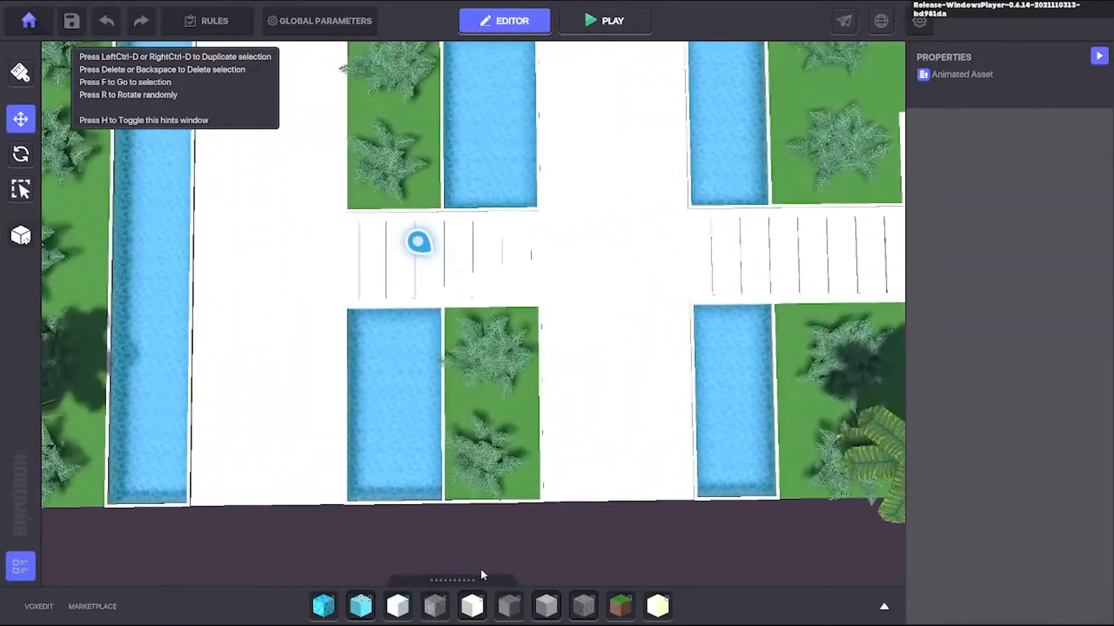
# Step: Repave the white paths and the side plaza with ORCs_Block_Stone v1
pyautogui.click(545, 606)
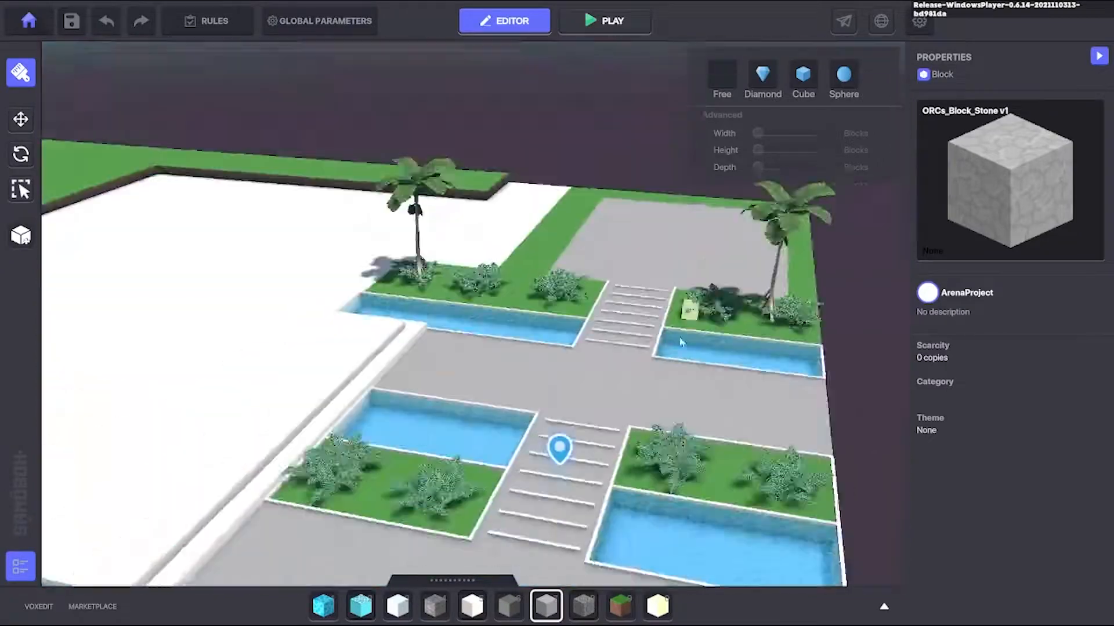
pyautogui.moveTo(682, 342); pyautogui.dragTo(615, 351, button='right')
pyautogui.scroll(5, 614, 348)
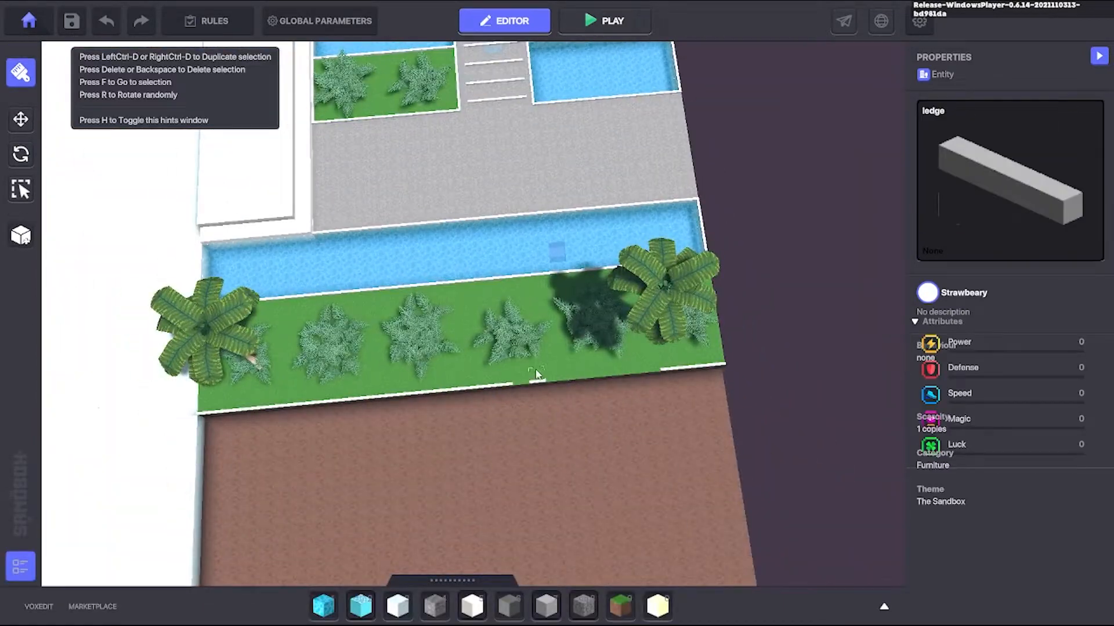
# Step: Resurface the two central fern beds with Grass 02
pyautogui.scroll(3, 602, 371)
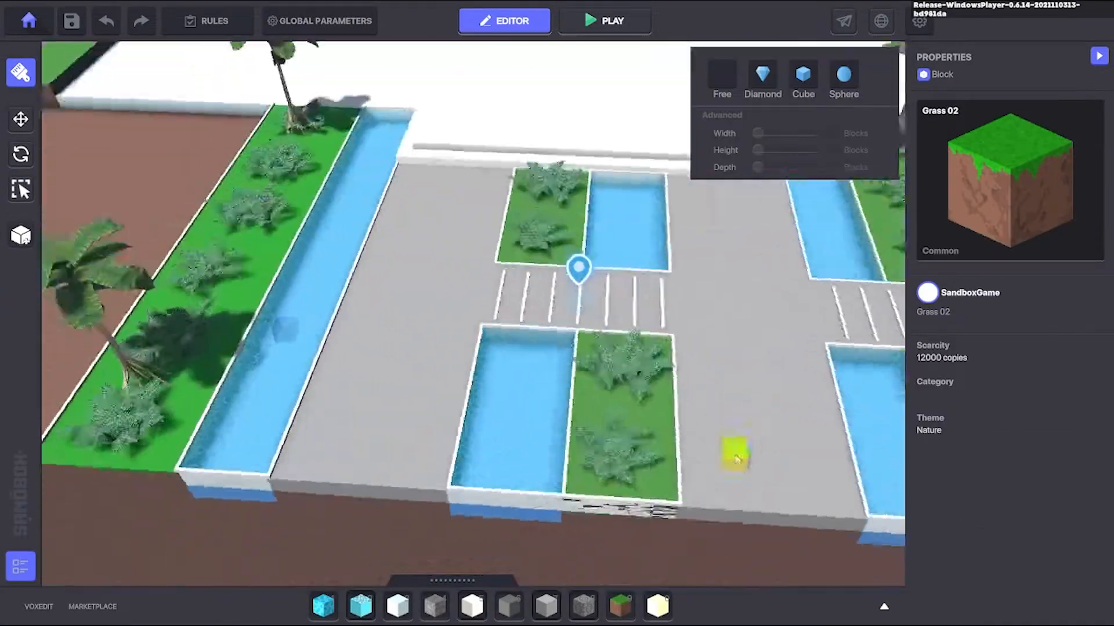
pyautogui.moveTo(571, 345); pyautogui.dragTo(711, 554)
pyautogui.moveTo(508, 150); pyautogui.dragTo(577, 294)
pyautogui.scroll(-3, 685, 213)
# Step: Resurface the two palm beds on either side of the side crossing with Grass 02
pyautogui.moveTo(539, 124); pyautogui.dragTo(608, 309)
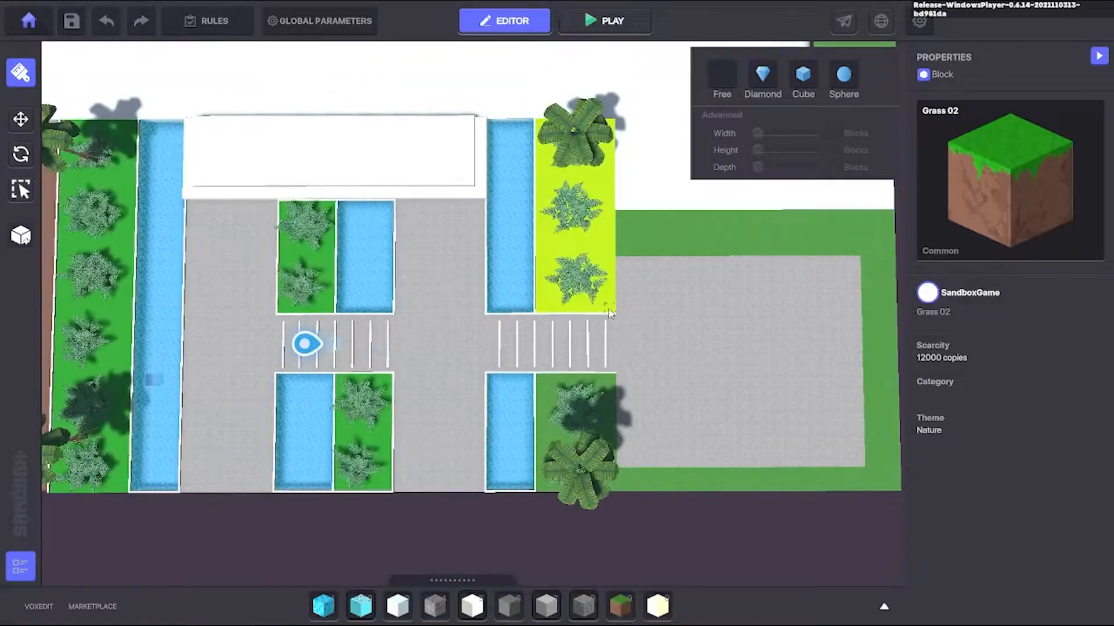
pyautogui.scroll(2, 607, 308)
pyautogui.moveTo(533, 336); pyautogui.dragTo(623, 459)
pyautogui.scroll(-3, 496, 371)
pyautogui.scroll(-3, 496, 371)
pyautogui.moveTo(496, 371); pyautogui.dragTo(632, 417, button='middle')
pyautogui.moveTo(467, 398); pyautogui.dragTo(659, 391, button='middle')
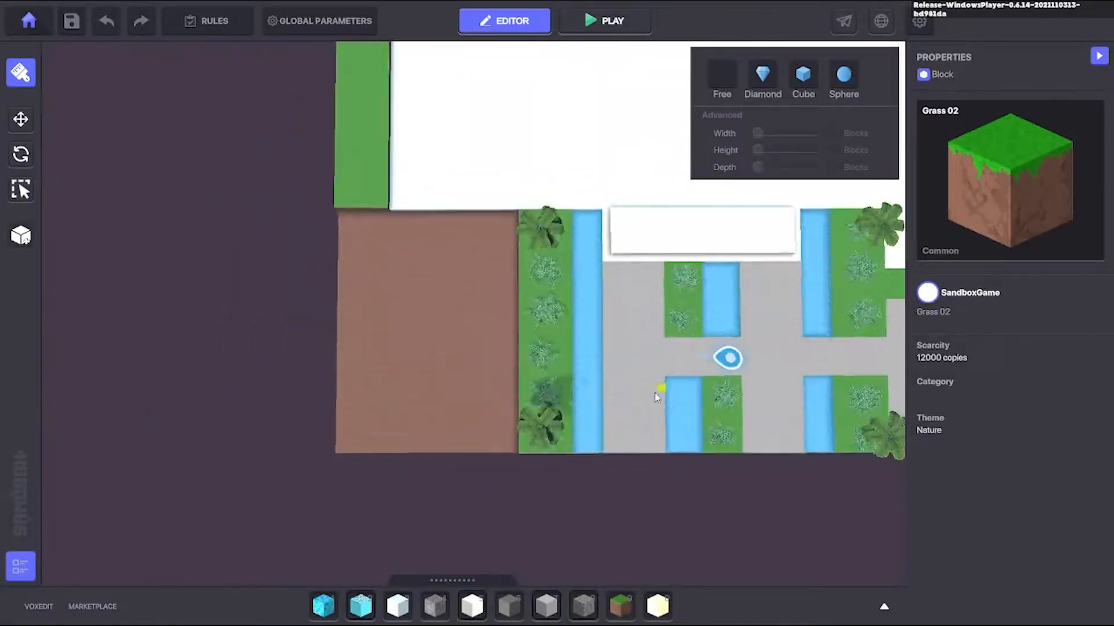
# Step: Cover the bare soil area beside the outer palm bed with Grass 01
pyautogui.moveTo(659, 390); pyautogui.dragTo(479, 308, button='right')
pyautogui.press('9')
pyautogui.scroll(2, 480, 308)
pyautogui.moveTo(516, 163); pyautogui.dragTo(273, 545)
pyautogui.scroll(-3, 273, 545)
# Step: Resurface the border strips behind and beside the large white platform with Grass 01
pyautogui.moveTo(464, 371); pyautogui.dragTo(540, 371, button='right')
pyautogui.moveTo(201, 100); pyautogui.dragTo(692, 127)
pyautogui.moveTo(552, 185); pyautogui.dragTo(491, 188, button='middle')
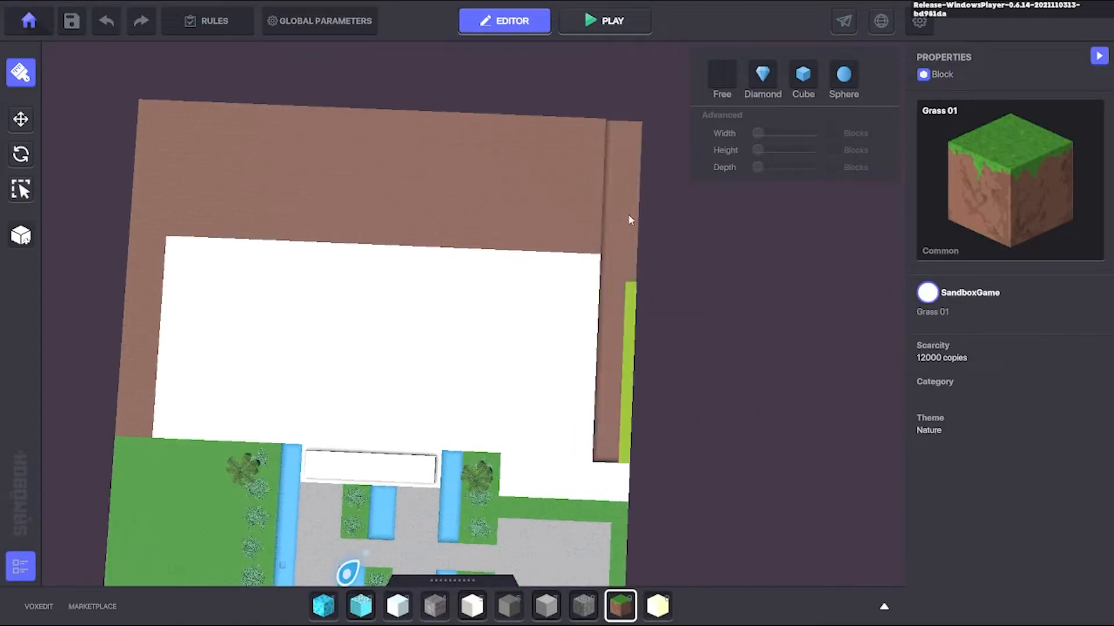
pyautogui.moveTo(630, 216); pyautogui.dragTo(610, 125)
pyautogui.scroll(-1, 610, 125)
pyautogui.moveTo(590, 259); pyautogui.dragTo(630, 278, button='middle')
pyautogui.moveTo(458, 228); pyautogui.dragTo(628, 275)
pyautogui.scroll(2, 628, 274)
pyautogui.moveTo(279, 267); pyautogui.dragTo(563, 220, button='middle')
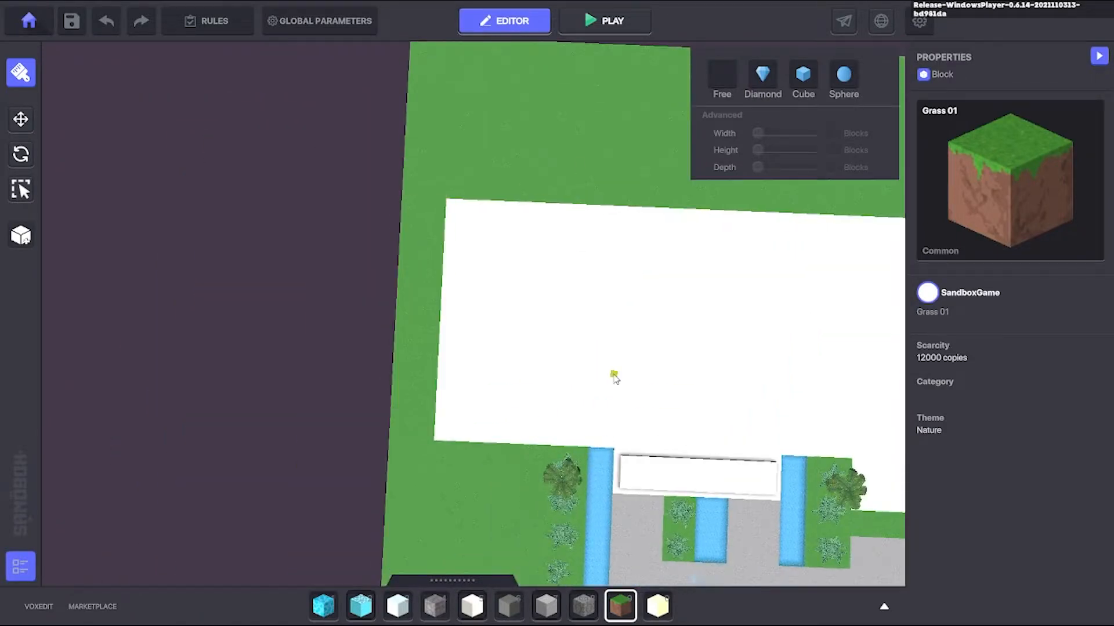
# Step: Pick Soil with Grass 1 from the block library and resurface the fern bed beside the front pool with it
pyautogui.moveTo(613, 376); pyautogui.dragTo(553, 537, button='right')
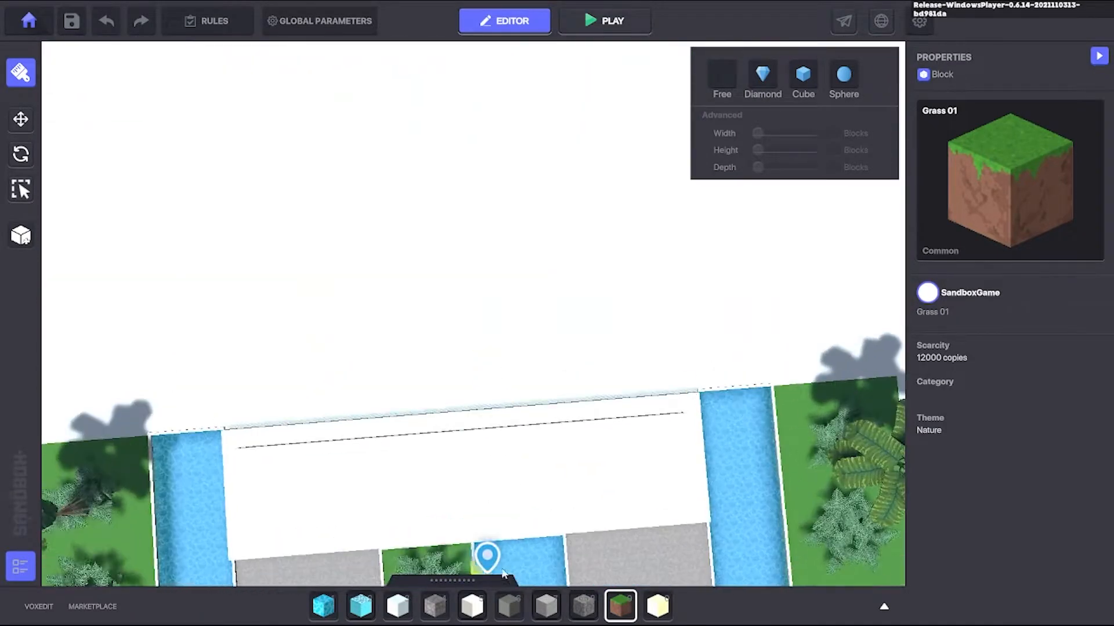
pyautogui.click(883, 607)
pyautogui.click(267, 317)
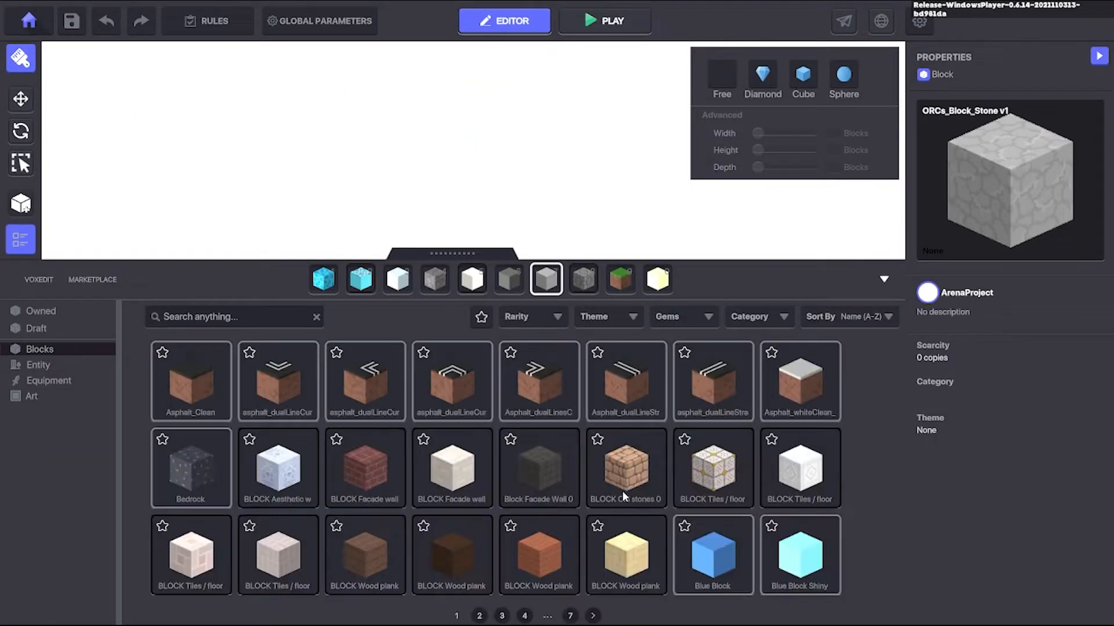
pyautogui.click(593, 616)
pyautogui.click(618, 618)
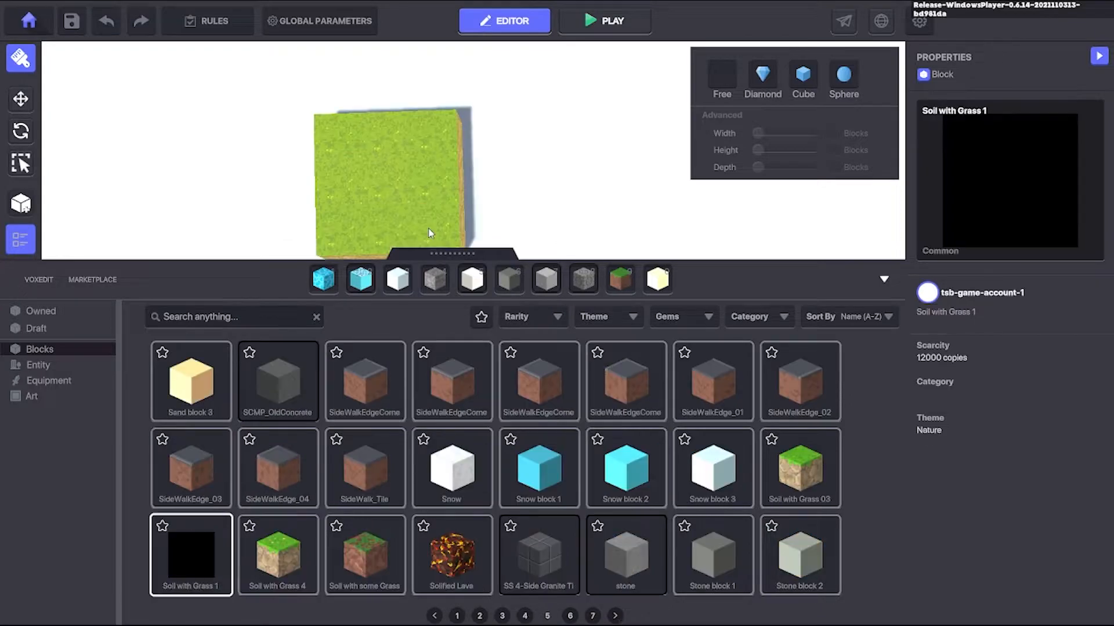
pyautogui.click(884, 280)
pyautogui.moveTo(711, 346); pyautogui.dragTo(639, 256, button='right')
pyautogui.moveTo(566, 157); pyautogui.dragTo(632, 417)
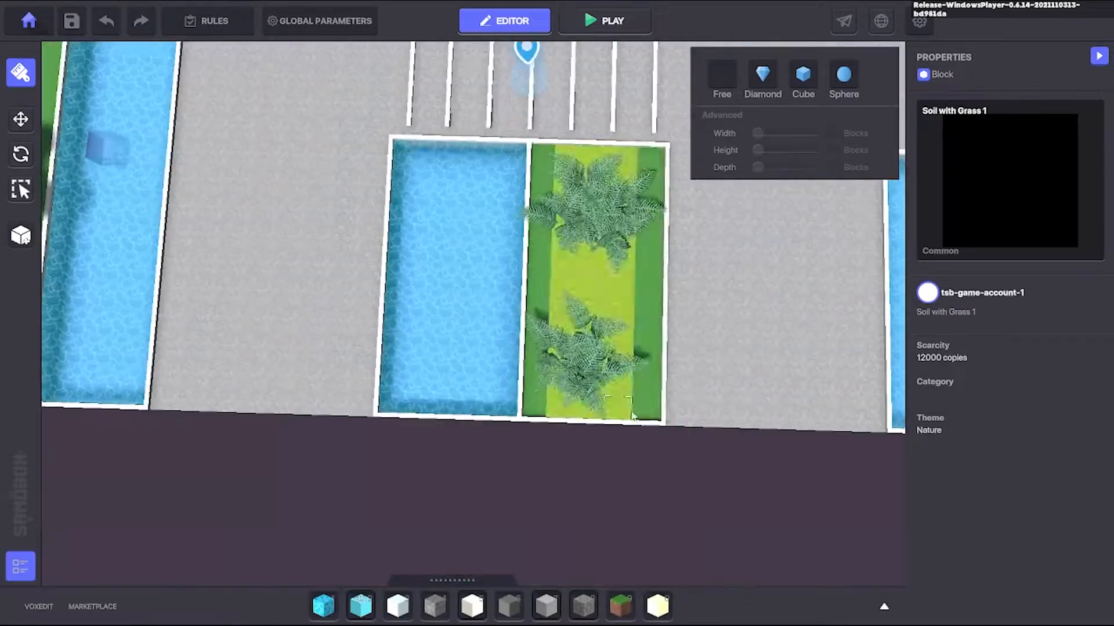
# Step: Resurface the grass borders around the side plaza with Soil with Grass 1 and walk through the courtyard in play mode
pyautogui.moveTo(548, 170); pyautogui.dragTo(475, 206, button='right')
pyautogui.moveTo(475, 206)
pyautogui.mouseDown()
pyautogui.moveTo(630, 462)
pyautogui.moveTo(476, 206)
pyautogui.mouseUp()
pyautogui.moveTo(475, 205); pyautogui.dragTo(371, 470, button='right')
pyautogui.moveTo(330, 473); pyautogui.dragTo(373, 153)
pyautogui.moveTo(373, 154); pyautogui.dragTo(328, 461)
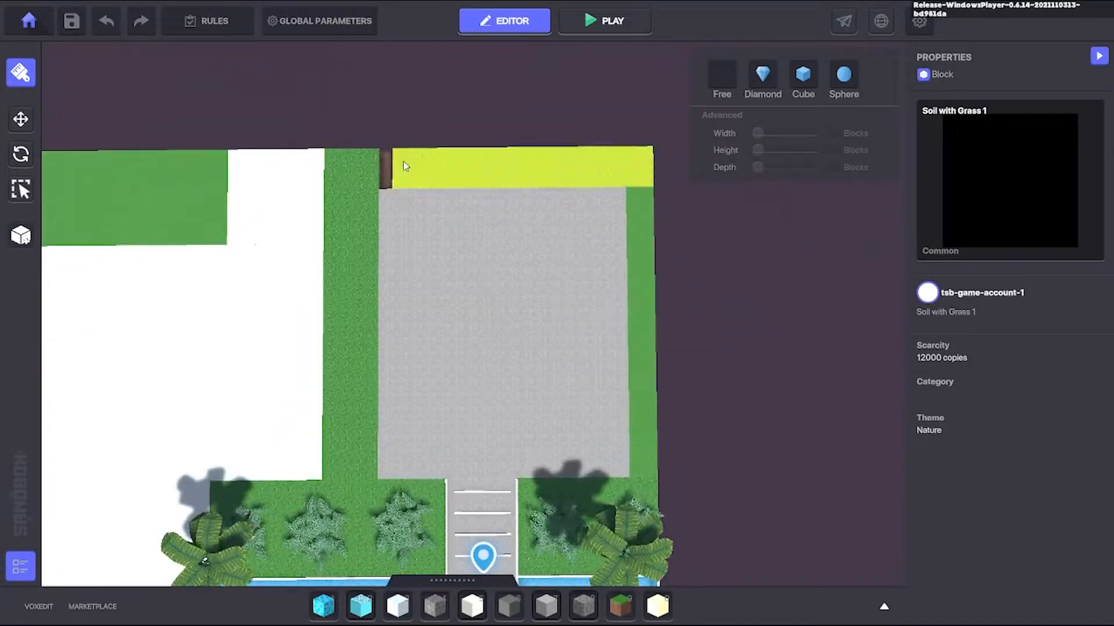
pyautogui.moveTo(643, 187); pyautogui.dragTo(572, 193, button='right')
pyautogui.moveTo(567, 253); pyautogui.dragTo(558, 187)
pyautogui.moveTo(559, 186); pyautogui.dragTo(522, 371, button='right')
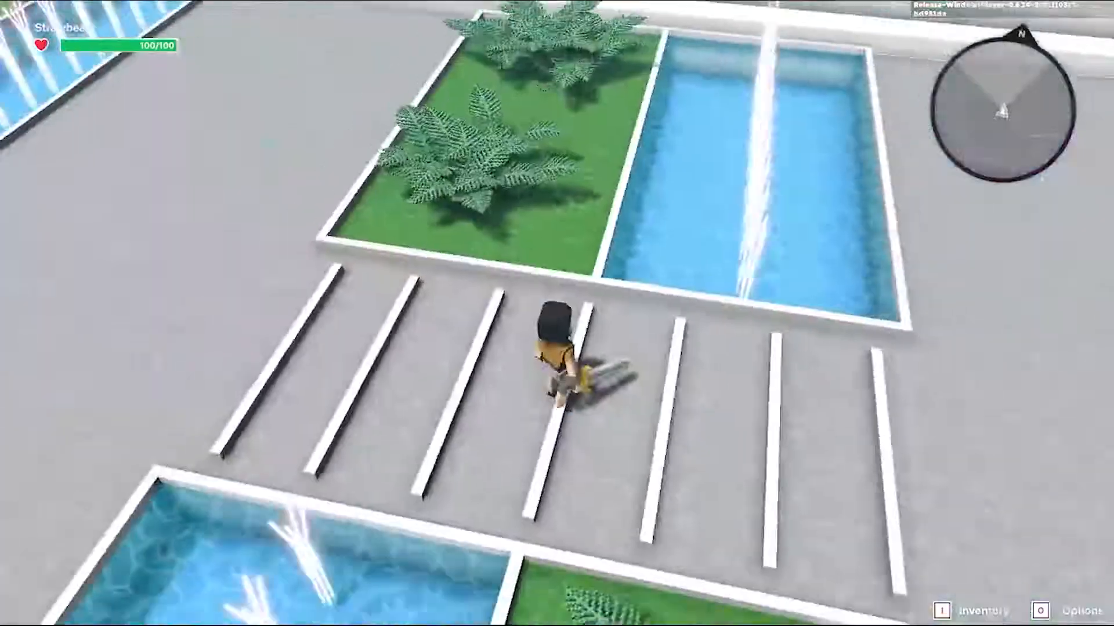
pyautogui.press('w')
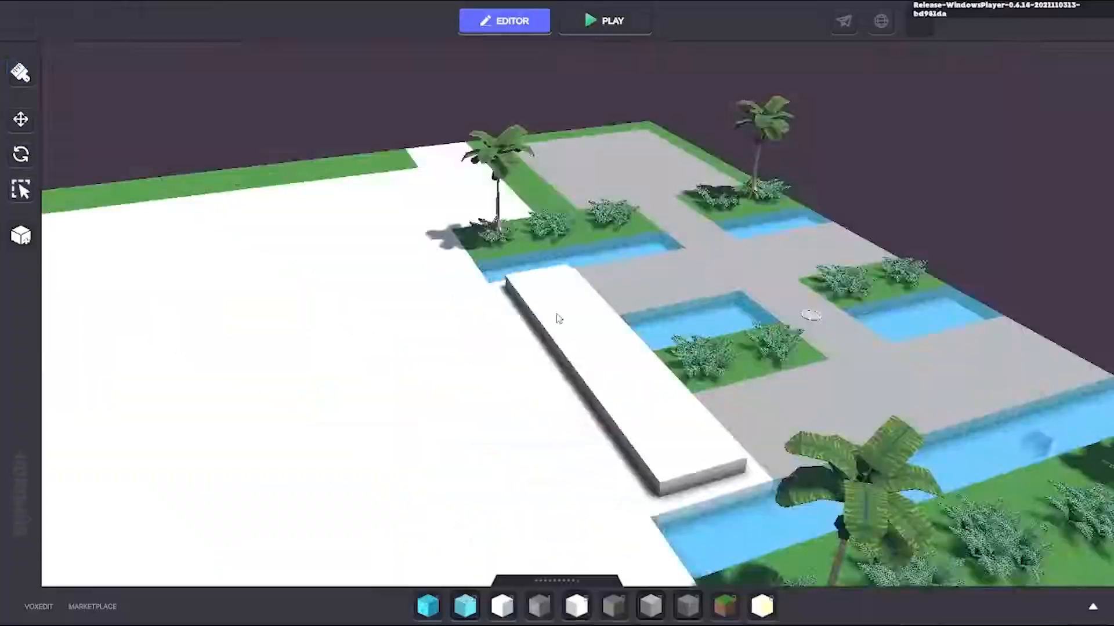
# Step: Build a WhiteCream wall with a stepped base on the raised platform behind the pools
pyautogui.moveTo(557, 316); pyautogui.dragTo(563, 346, button='right')
pyautogui.moveTo(505, 308); pyautogui.dragTo(510, 336, button='right')
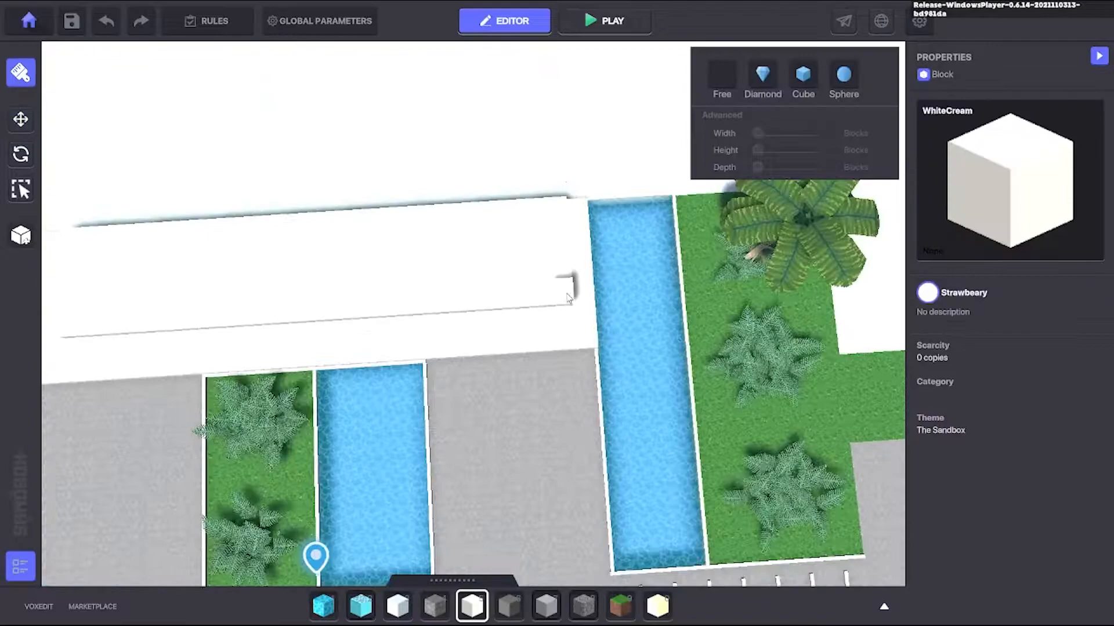
pyautogui.moveTo(569, 298); pyautogui.dragTo(696, 443, button='right')
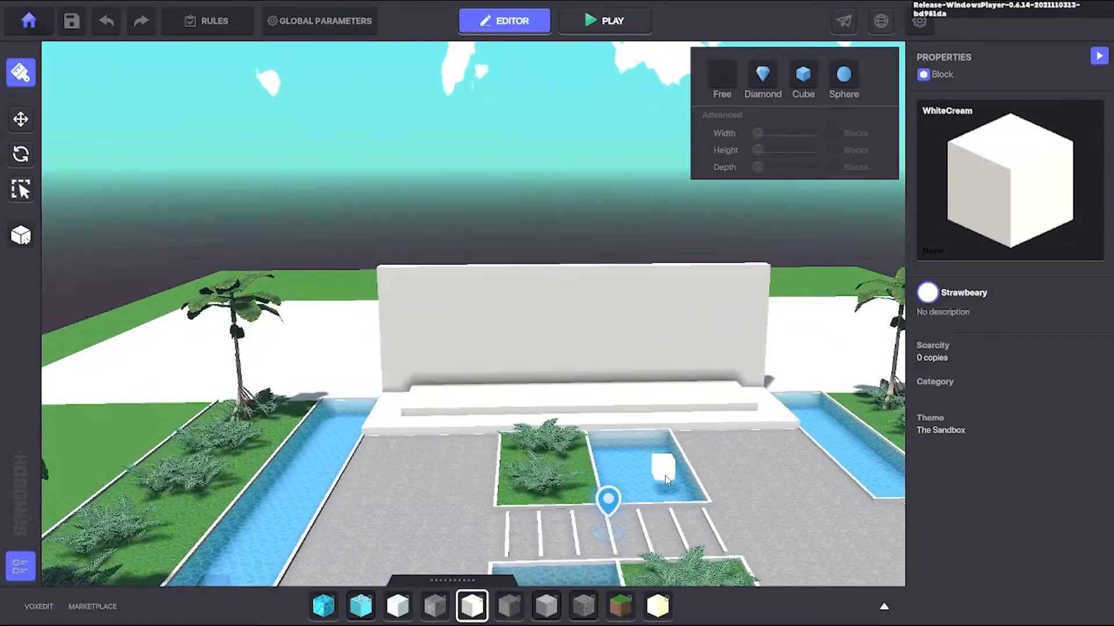
pyautogui.moveTo(666, 480); pyautogui.dragTo(360, 330, button='right')
pyautogui.press('Tab')
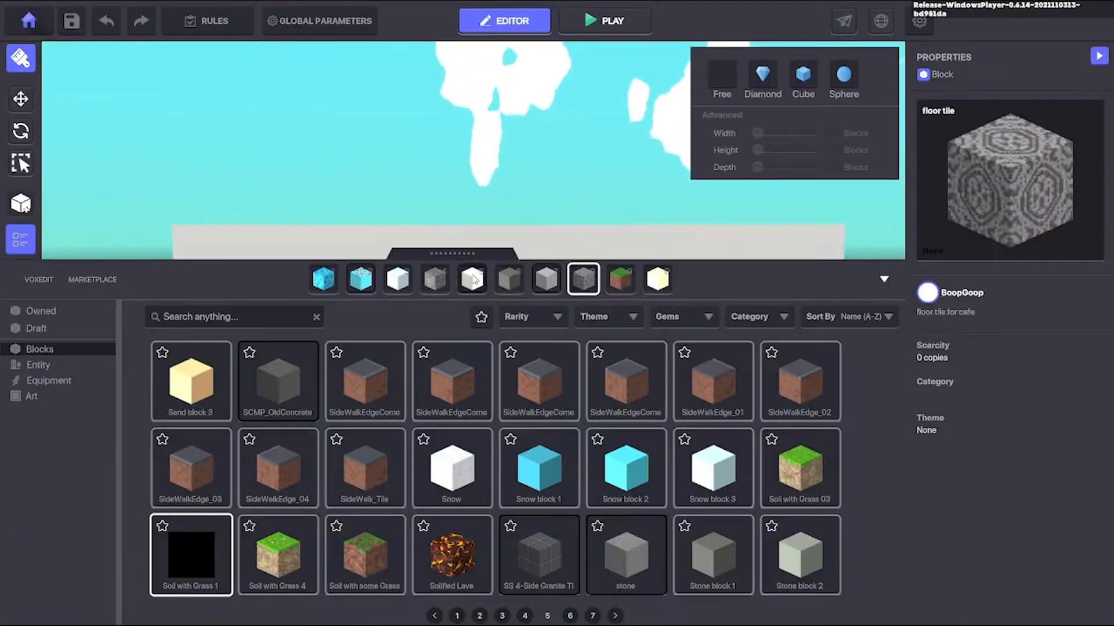
pyautogui.click(884, 280)
pyautogui.moveTo(298, 255); pyautogui.dragTo(704, 382)
pyautogui.moveTo(704, 382); pyautogui.dragTo(649, 229, button='right')
pyautogui.hotkey('ctrl', 'z')
pyautogui.hotkey('ctrl', 'z')
pyautogui.moveTo(649, 230); pyautogui.dragTo(400, 464)
pyautogui.moveTo(401, 464); pyautogui.dragTo(763, 268, button='right')
pyautogui.hotkey('ctrl', 'z')
# Step: Rebuild the wall behind the steps as a taller wall of ORCs_Block_Stone v1
pyautogui.moveTo(764, 268); pyautogui.dragTo(443, 450)
pyautogui.moveTo(444, 449); pyautogui.dragTo(372, 142, button='right')
pyautogui.moveTo(373, 141); pyautogui.dragTo(638, 330)
pyautogui.moveTo(639, 331); pyautogui.dragTo(522, 441, button='right')
# Step: Search the block library for "dark" and "volca", and choose Volcano block 1 as the building block
pyautogui.click(884, 607)
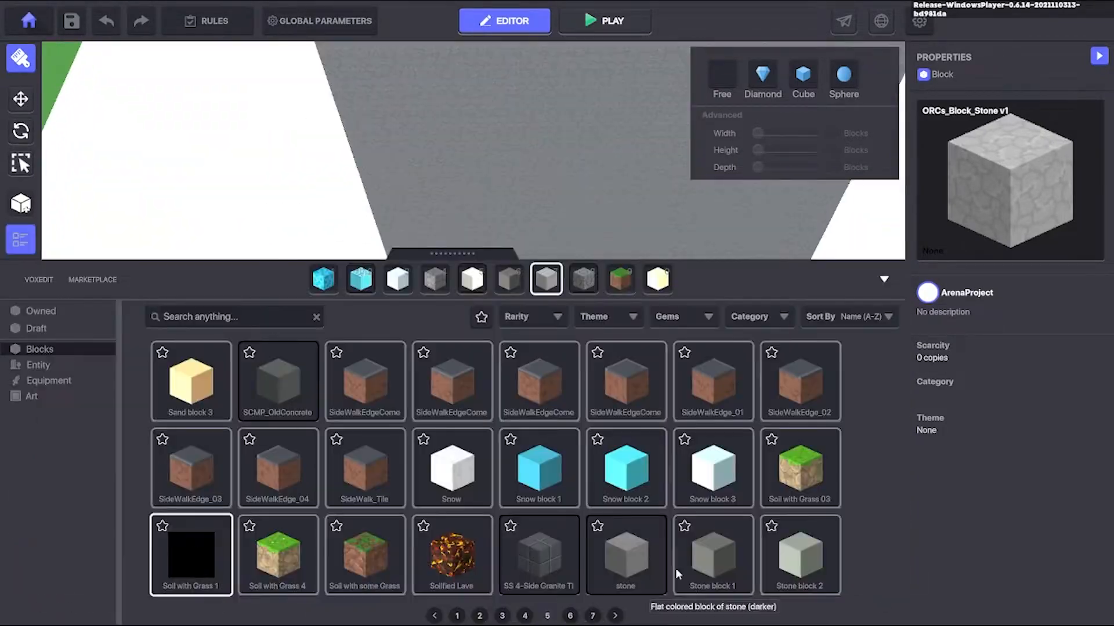
pyautogui.write('dark')
pyautogui.click(192, 382)
pyautogui.click(204, 317)
pyautogui.write('volca')
pyautogui.click(192, 381)
pyautogui.click(884, 279)
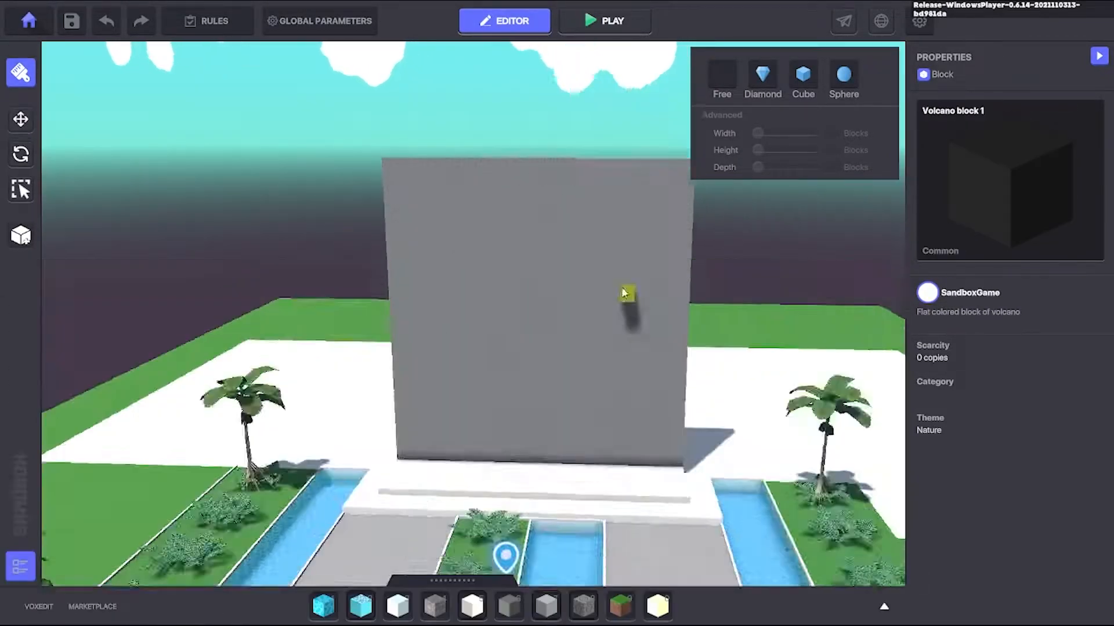
# Step: Build a protruding Volcano block 1 frame around the sides and top of the stone wall
pyautogui.moveTo(218, 168); pyautogui.dragTo(625, 329)
pyautogui.moveTo(625, 334); pyautogui.dragTo(581, 539, button='right')
pyautogui.moveTo(581, 539); pyautogui.dragTo(597, 169)
pyautogui.moveTo(597, 169); pyautogui.dragTo(516, 170, button='right')
pyautogui.moveTo(517, 169); pyautogui.dragTo(552, 491)
pyautogui.moveTo(552, 490); pyautogui.dragTo(493, 274, button='right')
pyautogui.moveTo(493, 273); pyautogui.dragTo(716, 522)
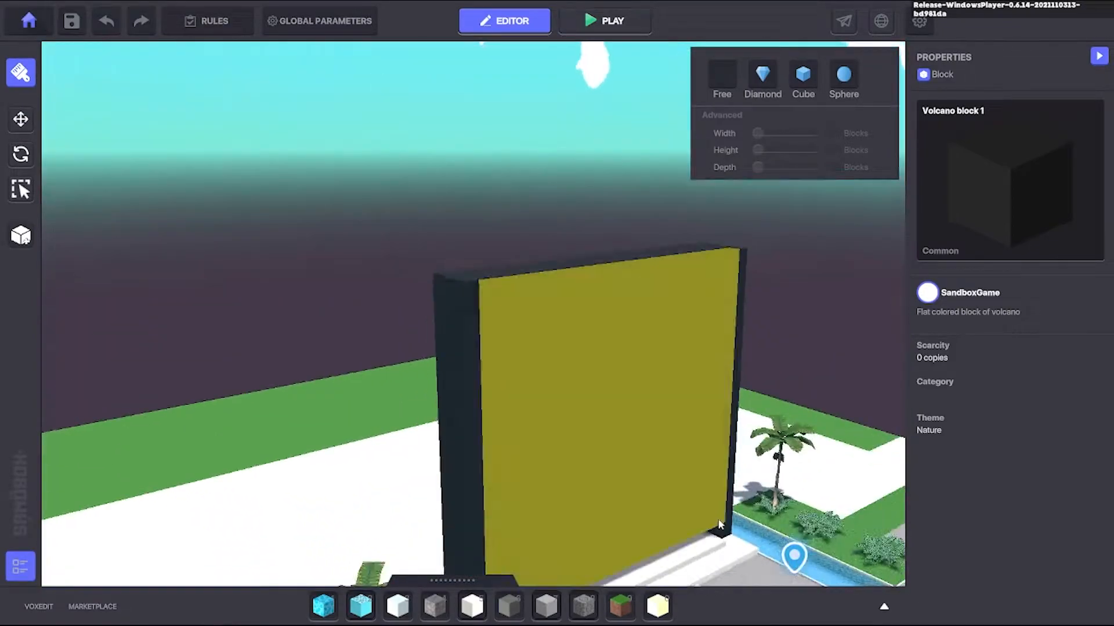
# Step: Cut a narrow notch through the top beam of the dark frame
pyautogui.moveTo(716, 522); pyautogui.dragTo(509, 212, button='right')
pyautogui.keyDown('ctrl'); pyautogui.click(547, 205); pyautogui.keyUp('ctrl')
pyautogui.scroll(-3, 634, 250)
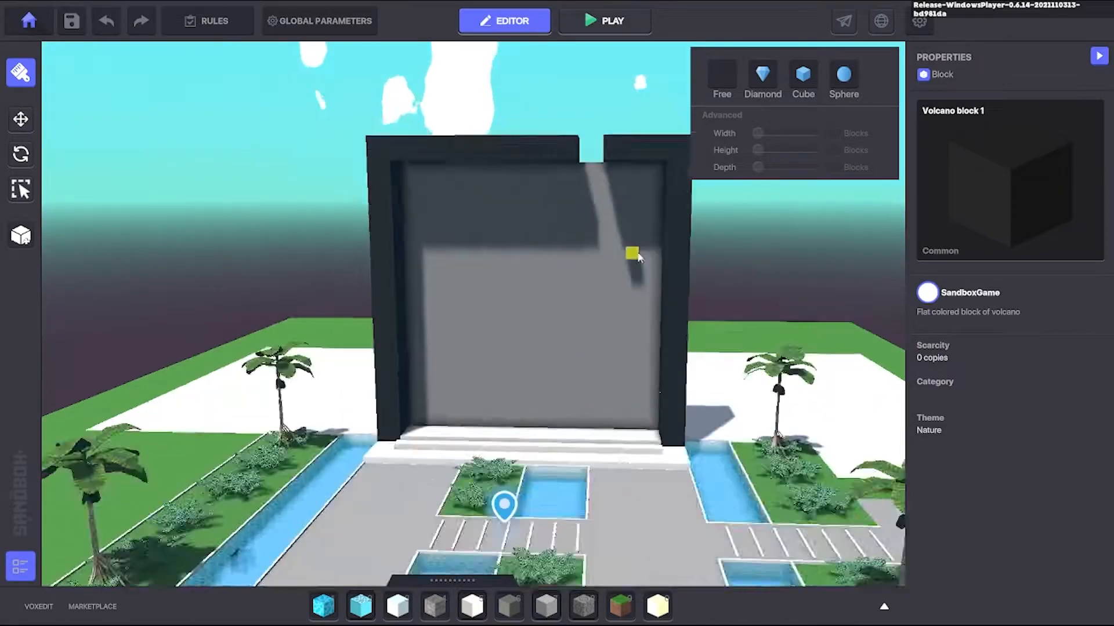
# Step: Search the library for "museum" and fill a tall opening in the stone wall with duplicated black window frames
pyautogui.moveTo(633, 249); pyautogui.dragTo(575, 297, button='right')
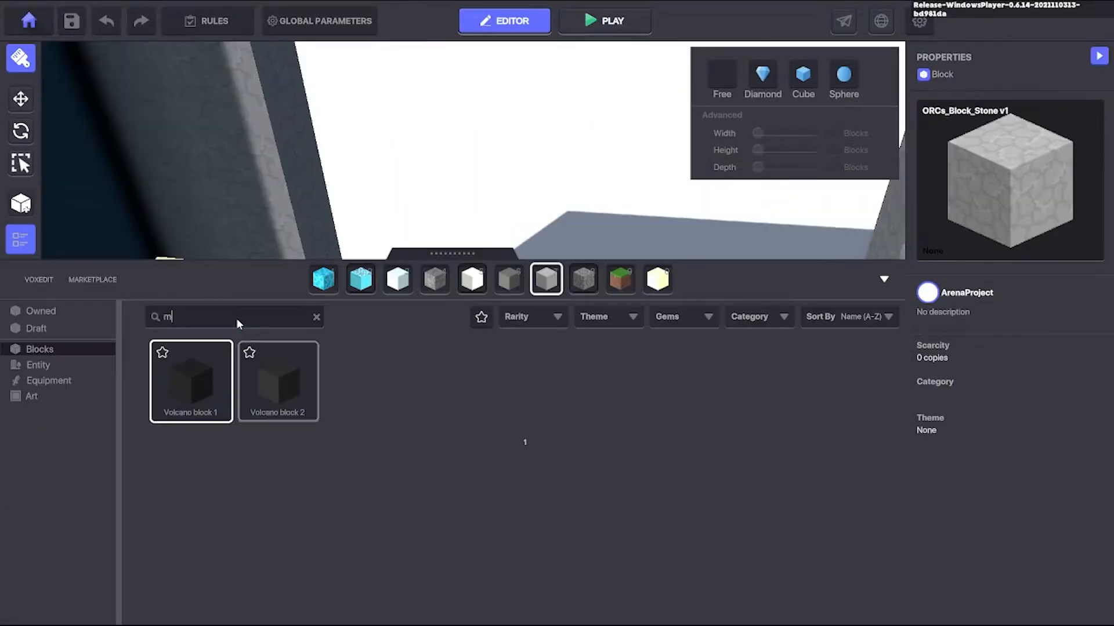
pyautogui.write('museum')
pyautogui.click(736, 286)
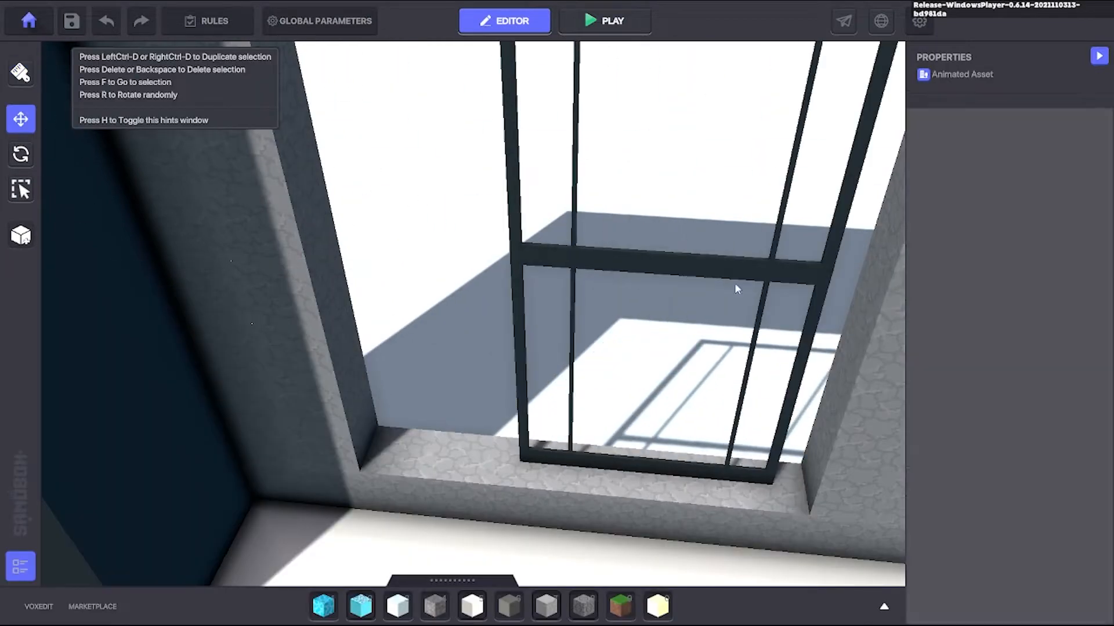
pyautogui.hotkey('ctrl', 'd')
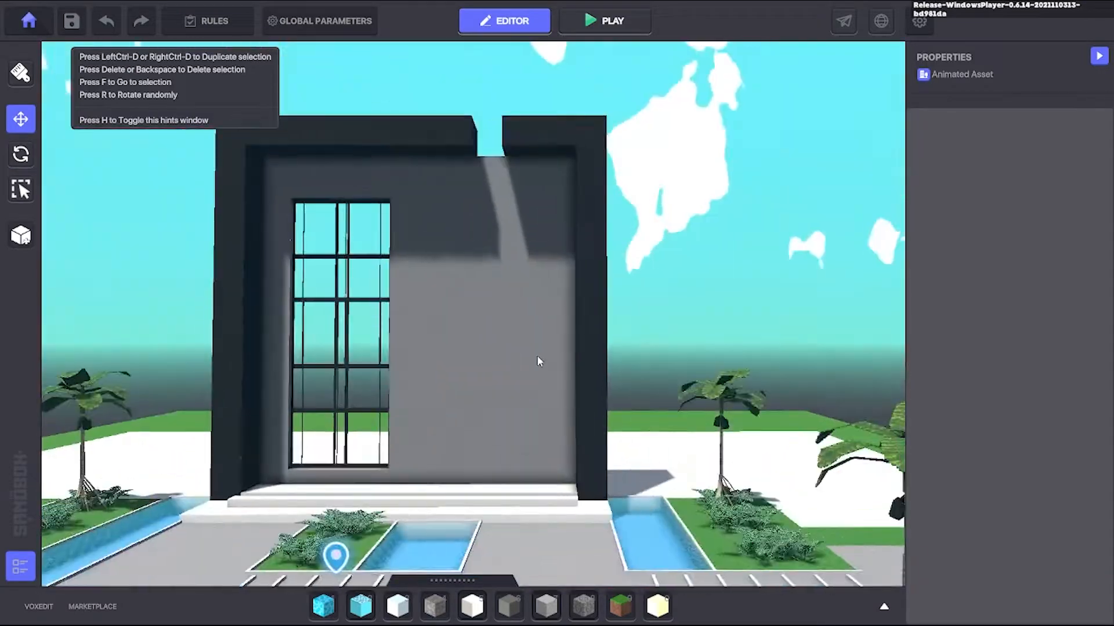
# Step: Open the entrance in the stone wall and fit it with a tall light surround holding a window and golden doors
pyautogui.click(583, 606)
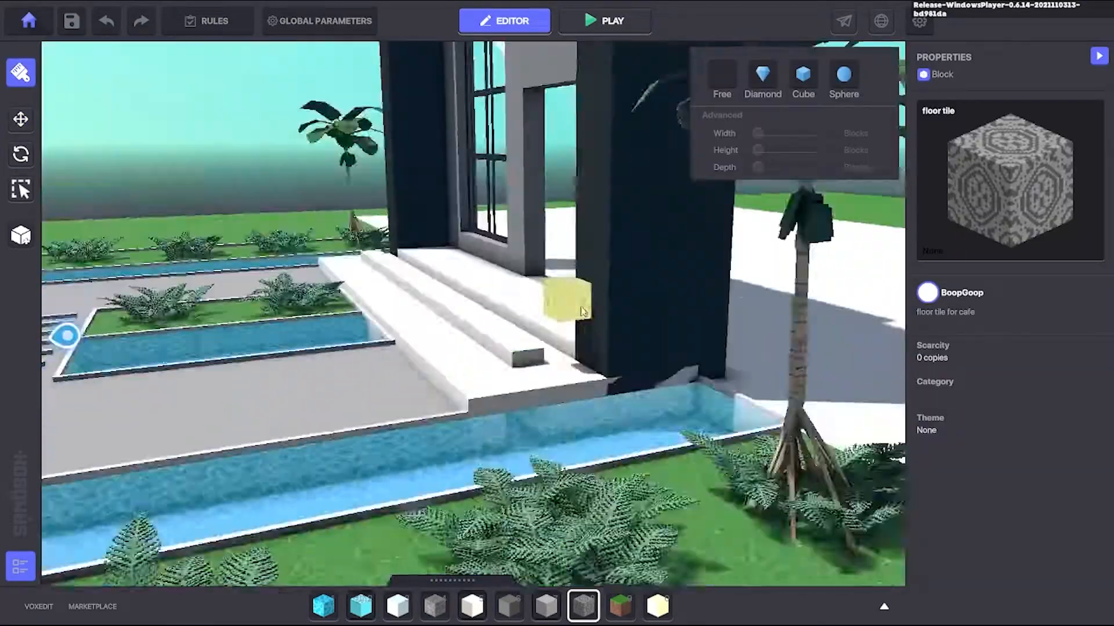
pyautogui.press('3')
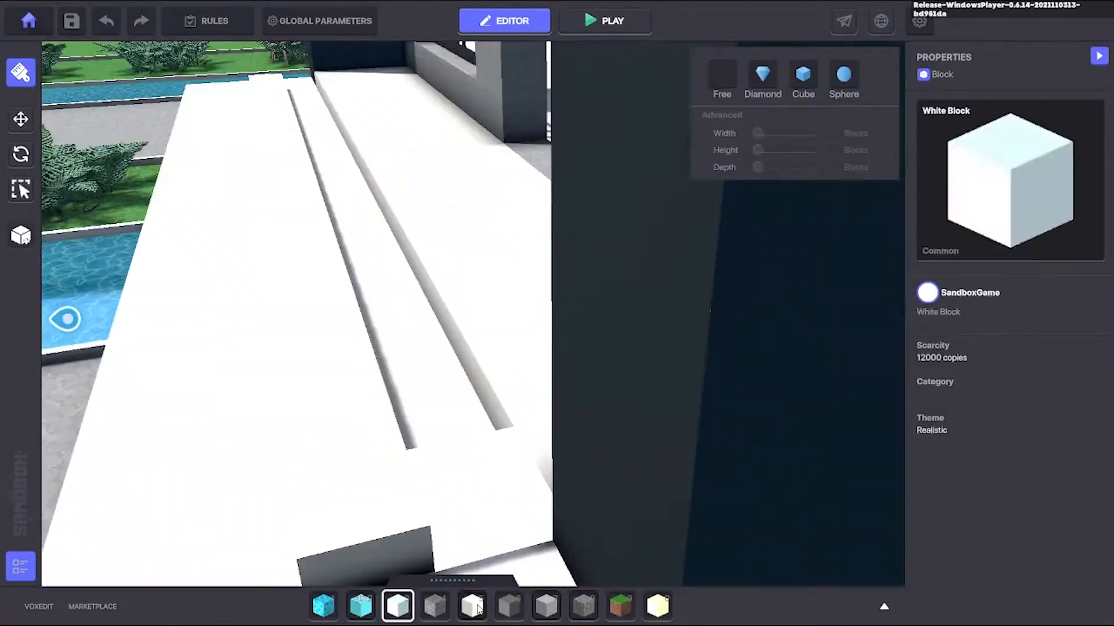
pyautogui.press('5')
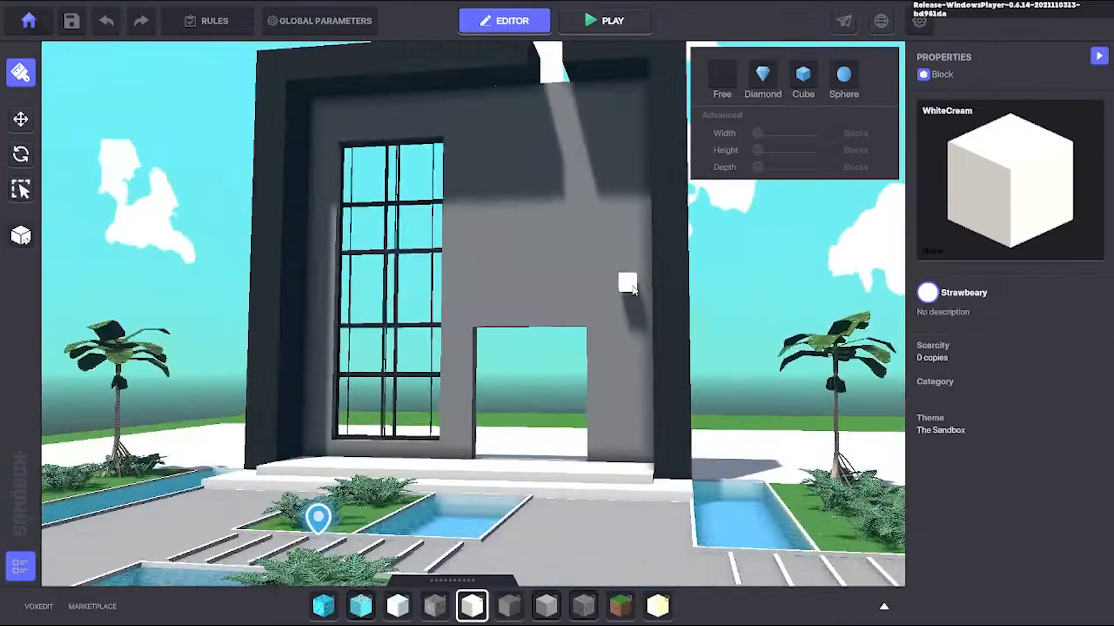
pyautogui.press('7')
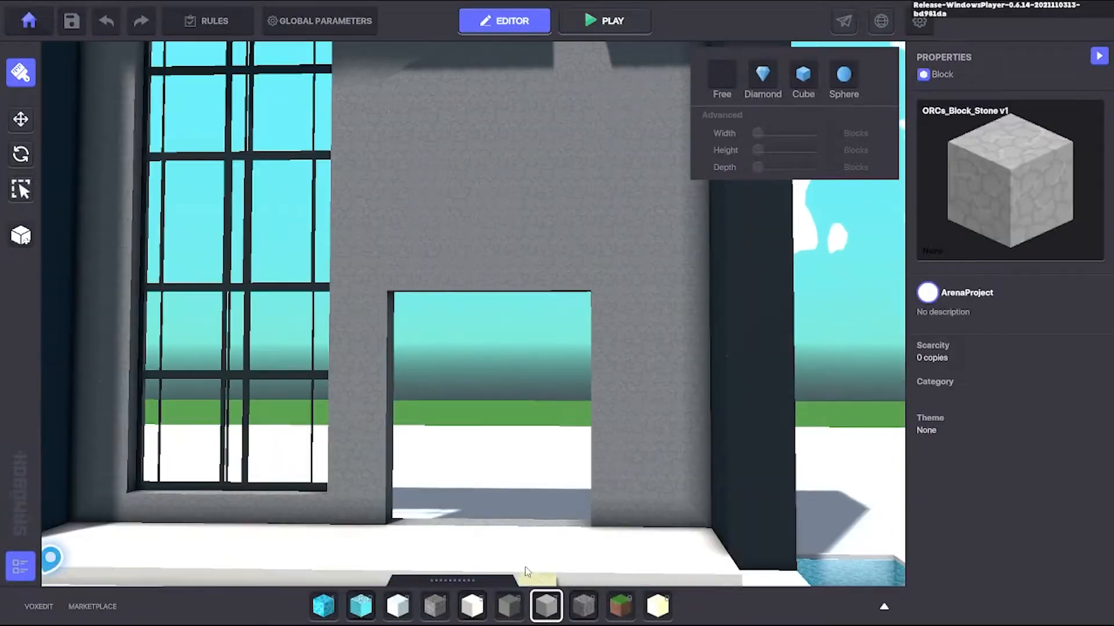
pyautogui.moveTo(515, 319); pyautogui.dragTo(456, 140)
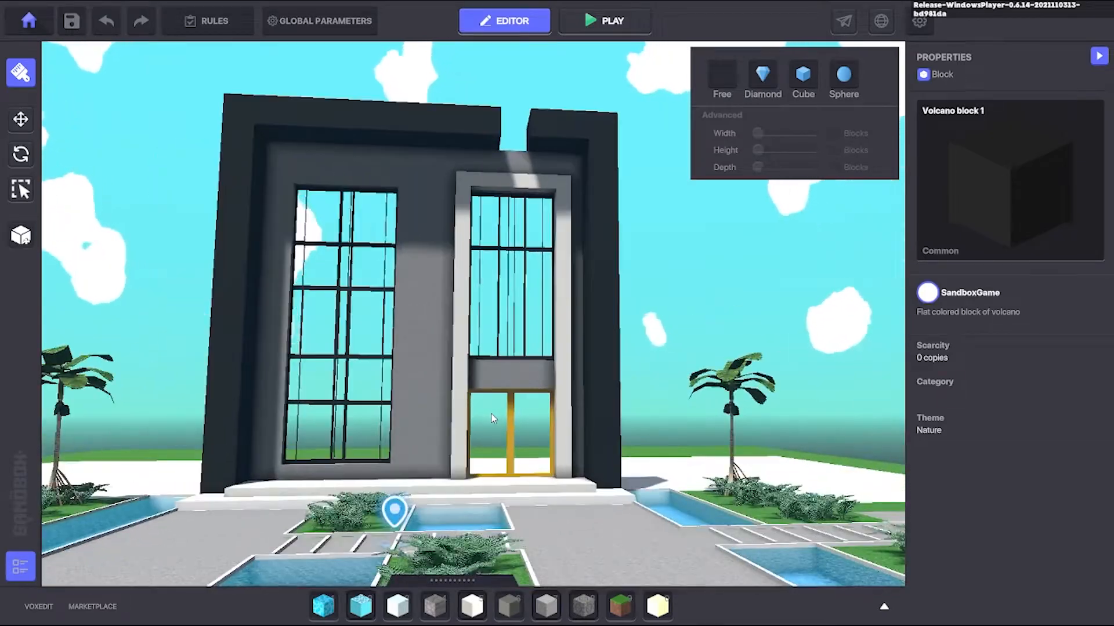
# Step: Playtest the entrance and choose an animation in the sliding door's Door behaviour
pyautogui.click(603, 21)
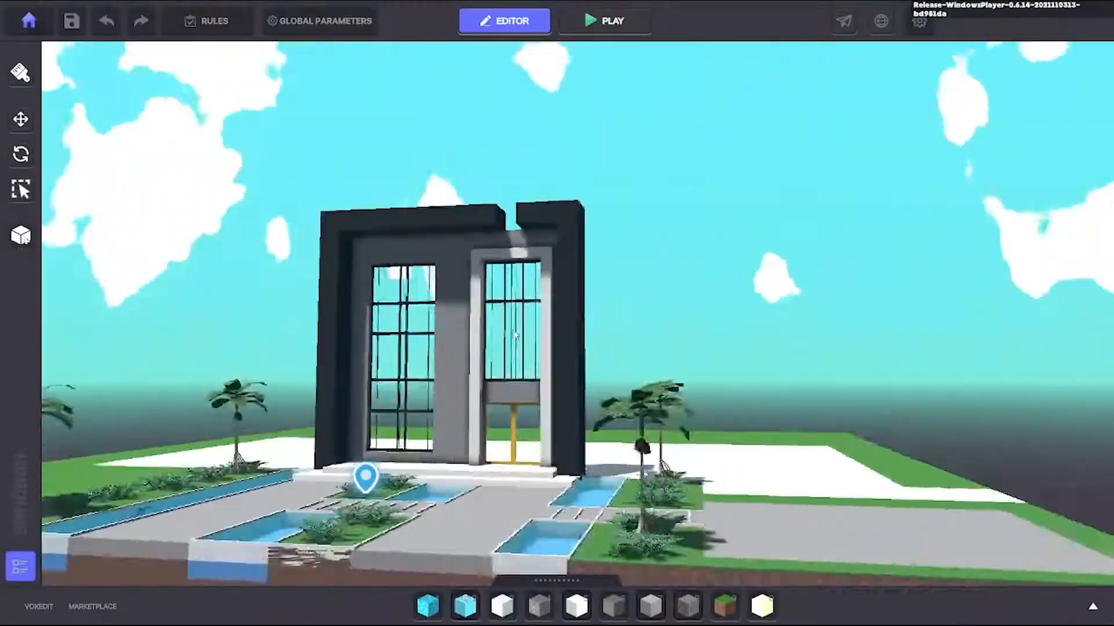
pyautogui.click(530, 384)
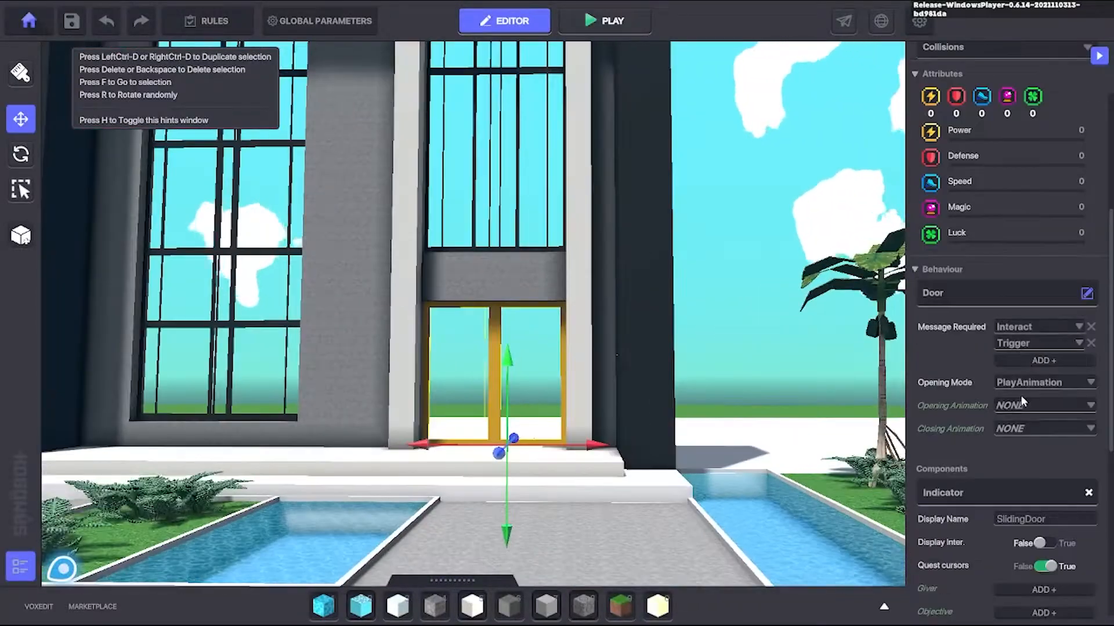
pyautogui.click(1018, 469)
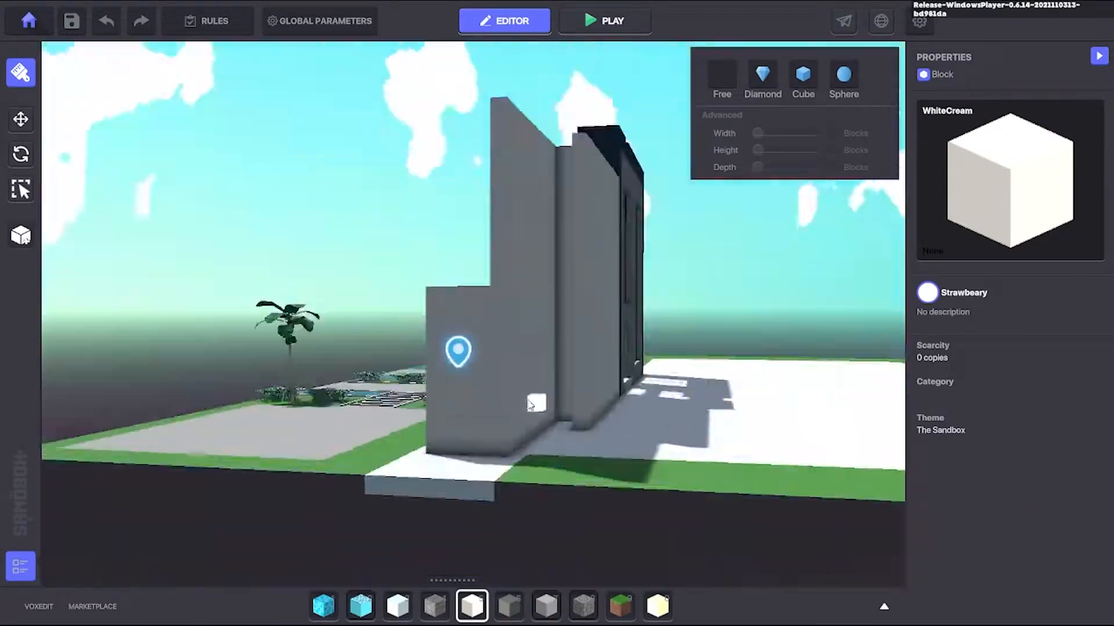
# Step: Add a Stone block 1 overhang to the white side wing with a corner pillar running down to the ground
pyautogui.moveTo(531, 405); pyautogui.dragTo(474, 309, button='right')
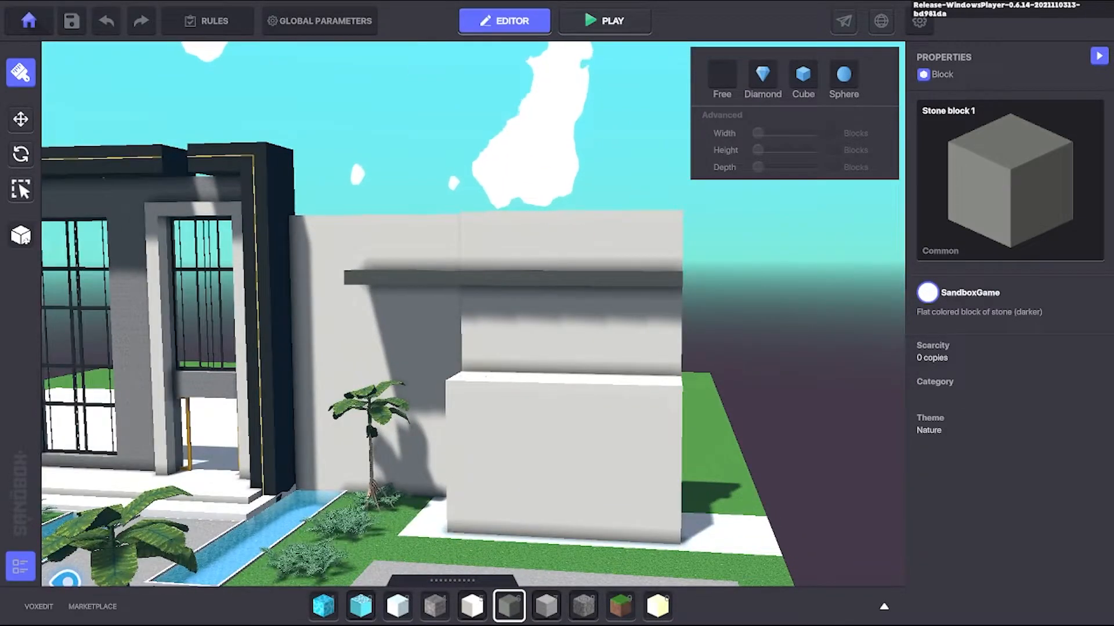
pyautogui.moveTo(596, 354); pyautogui.dragTo(581, 323, button='middle')
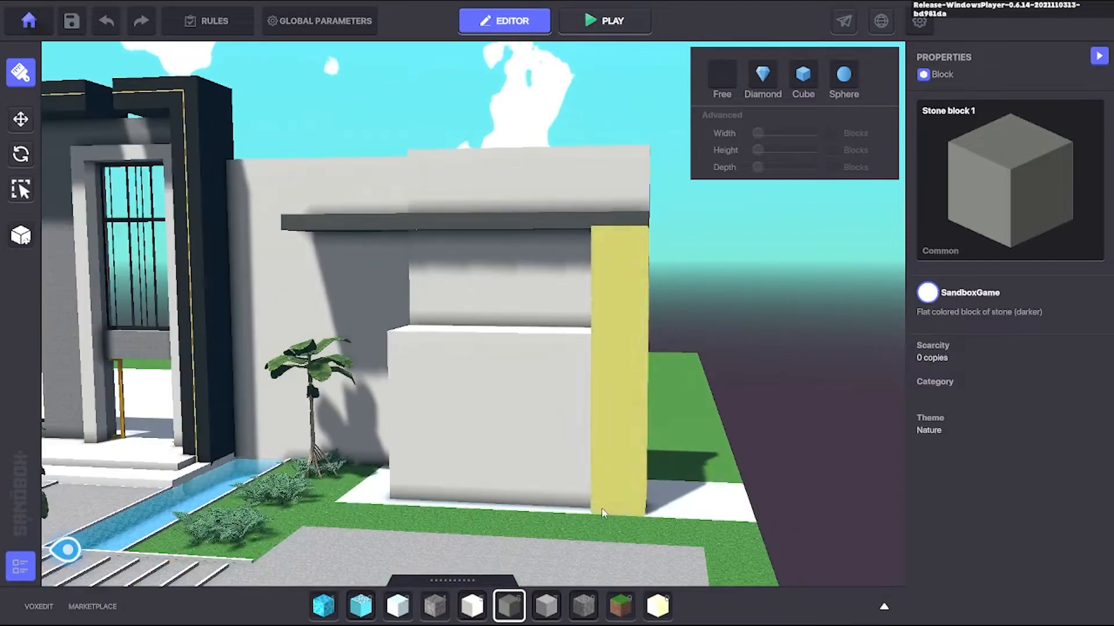
pyautogui.moveTo(602, 513); pyautogui.dragTo(602, 514)
pyautogui.moveTo(601, 514); pyautogui.dragTo(537, 277, button='right')
pyautogui.moveTo(259, 277); pyautogui.dragTo(256, 274)
pyautogui.moveTo(256, 274); pyautogui.dragTo(547, 263, button='right')
# Step: Patch the gap between the side wing's low front wall and its back wall with WhiteCream blocks
pyautogui.scroll(5, 547, 263)
pyautogui.scroll(3, 642, 361)
pyautogui.press('5')
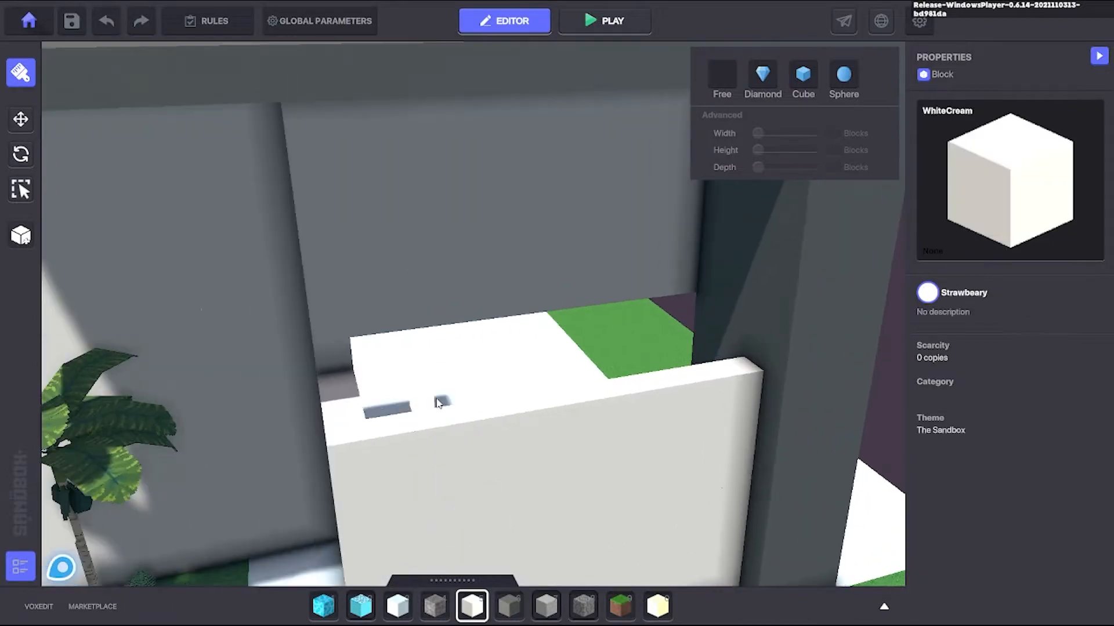
pyautogui.moveTo(440, 401); pyautogui.dragTo(567, 245, button='right')
pyautogui.moveTo(680, 255); pyautogui.dragTo(634, 240, button='right')
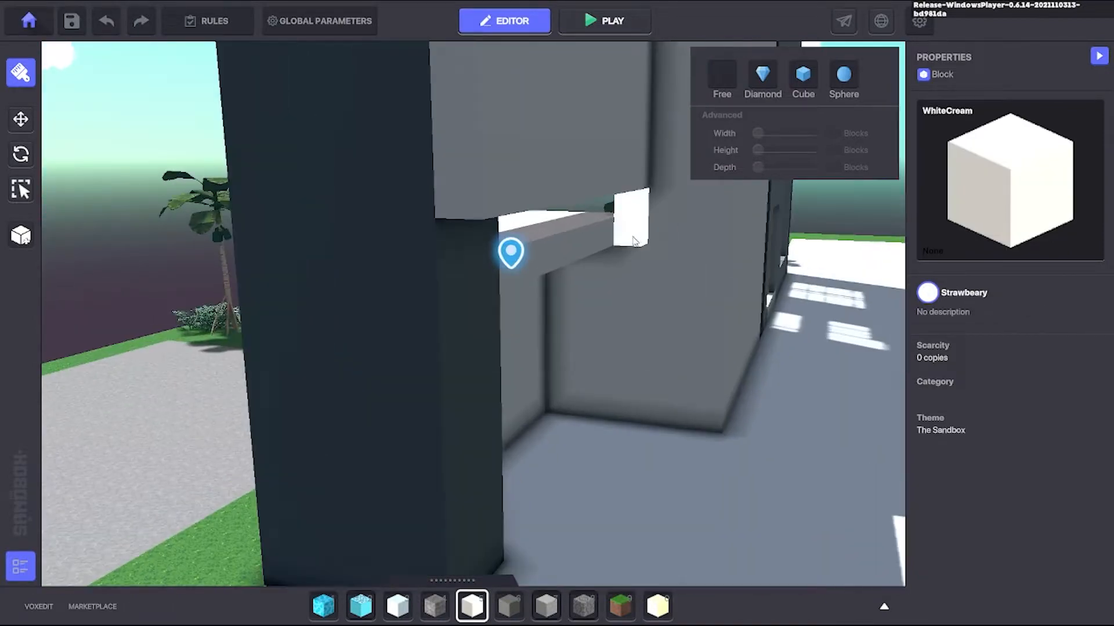
pyautogui.moveTo(459, 282); pyautogui.dragTo(519, 255, button='right')
pyautogui.scroll(-8, 520, 256)
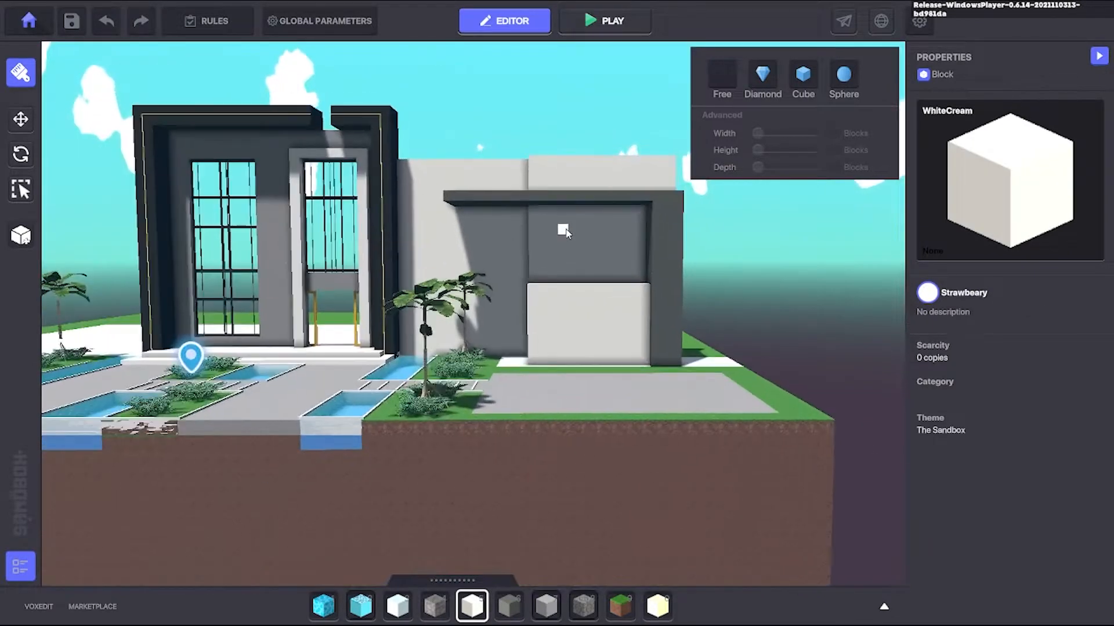
# Step: Extend the Stone block 1 overhang along the side wing toward the dark entrance frame
pyautogui.scroll(5, 426, 221)
pyautogui.moveTo(436, 331); pyautogui.dragTo(511, 536, button='right')
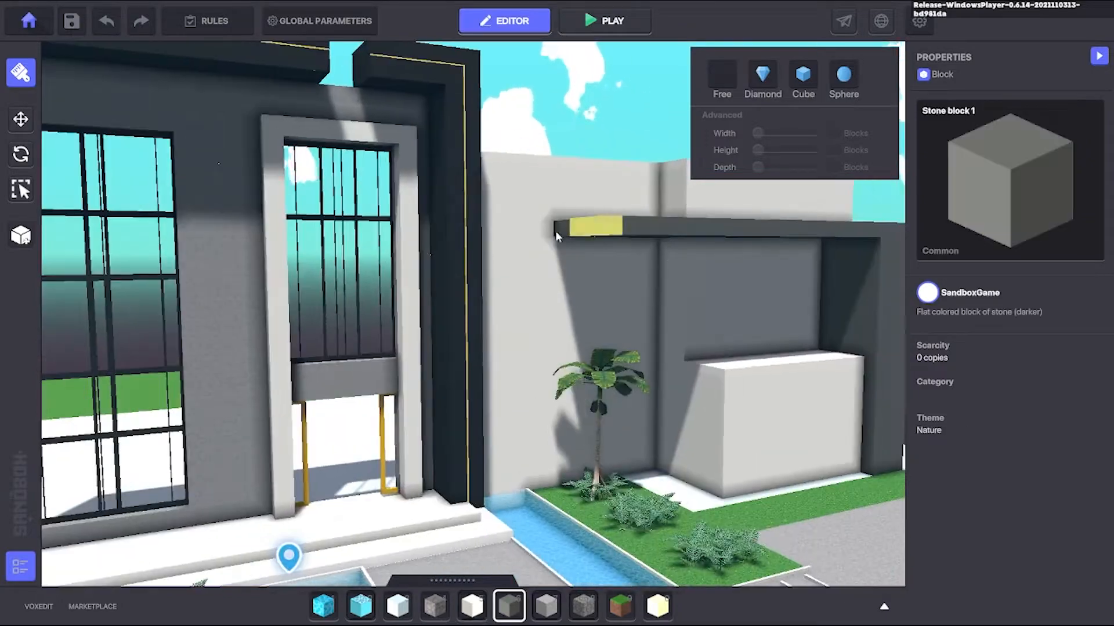
pyautogui.moveTo(556, 232); pyautogui.dragTo(511, 231)
pyautogui.scroll(-4, 518, 287)
pyautogui.moveTo(510, 231); pyautogui.dragTo(509, 273, button='right')
# Step: Cut two tall, narrow window slits side by side in the wall beneath the overhang
pyautogui.scroll(3, 509, 272)
pyautogui.moveTo(500, 235); pyautogui.dragTo(525, 394)
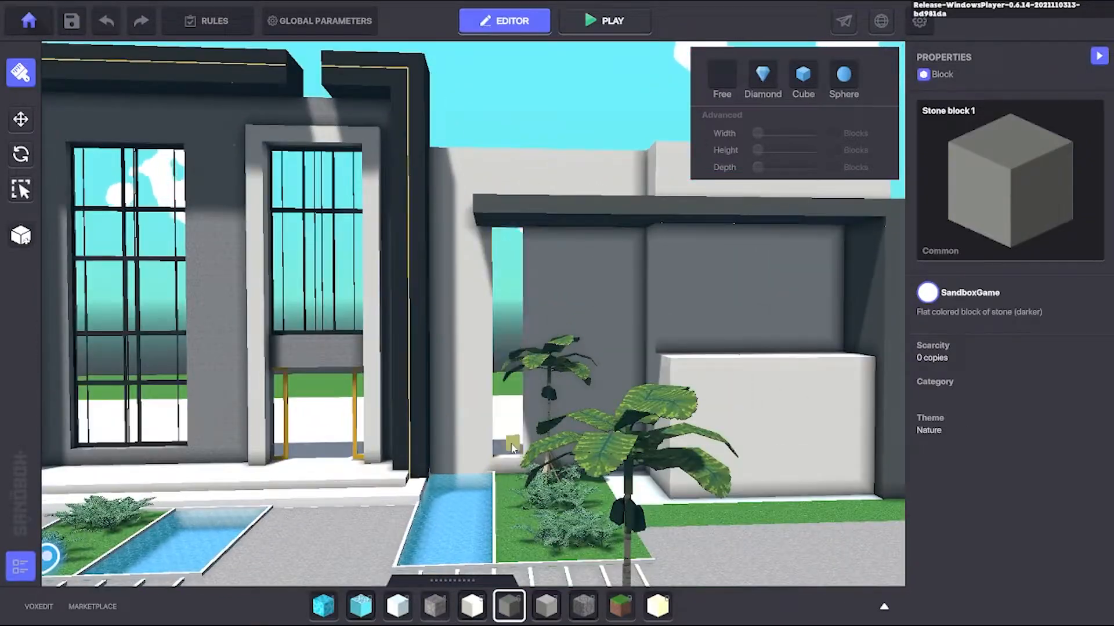
pyautogui.moveTo(511, 448); pyautogui.dragTo(547, 224, button='right')
pyautogui.scroll(3, 547, 224)
pyautogui.moveTo(555, 510); pyautogui.dragTo(488, 158, button='right')
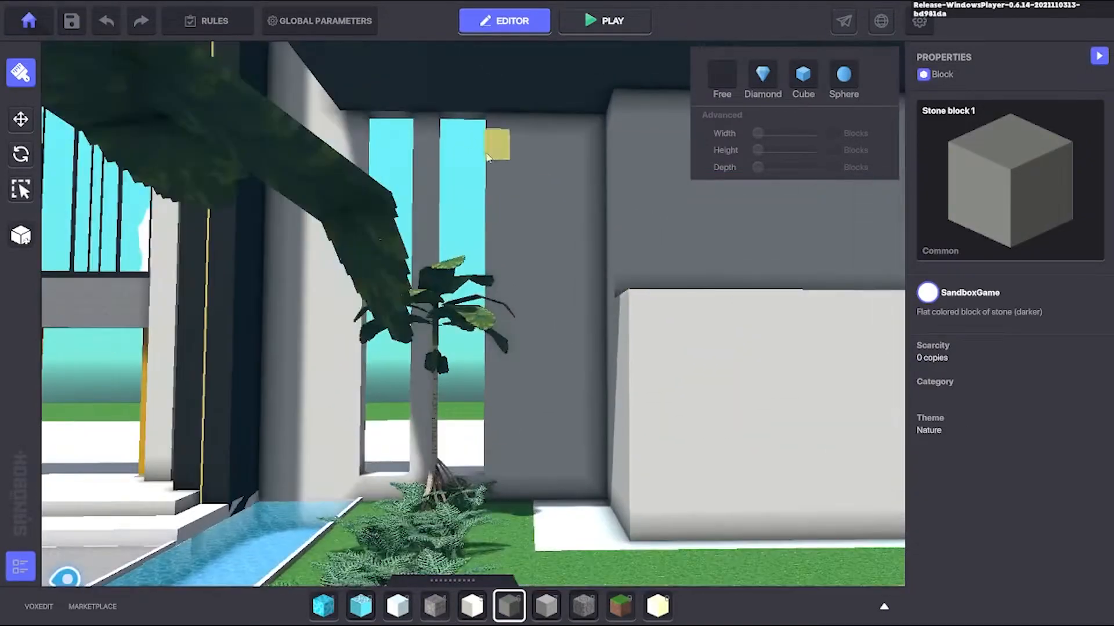
# Step: Cut a small window opening in the recessed wall above the low front wall, close to the corner pillar
pyautogui.moveTo(477, 452); pyautogui.dragTo(478, 471)
pyautogui.scroll(-5, 478, 471)
pyautogui.moveTo(478, 471); pyautogui.dragTo(596, 275, button='right')
pyautogui.scroll(5, 708, 265)
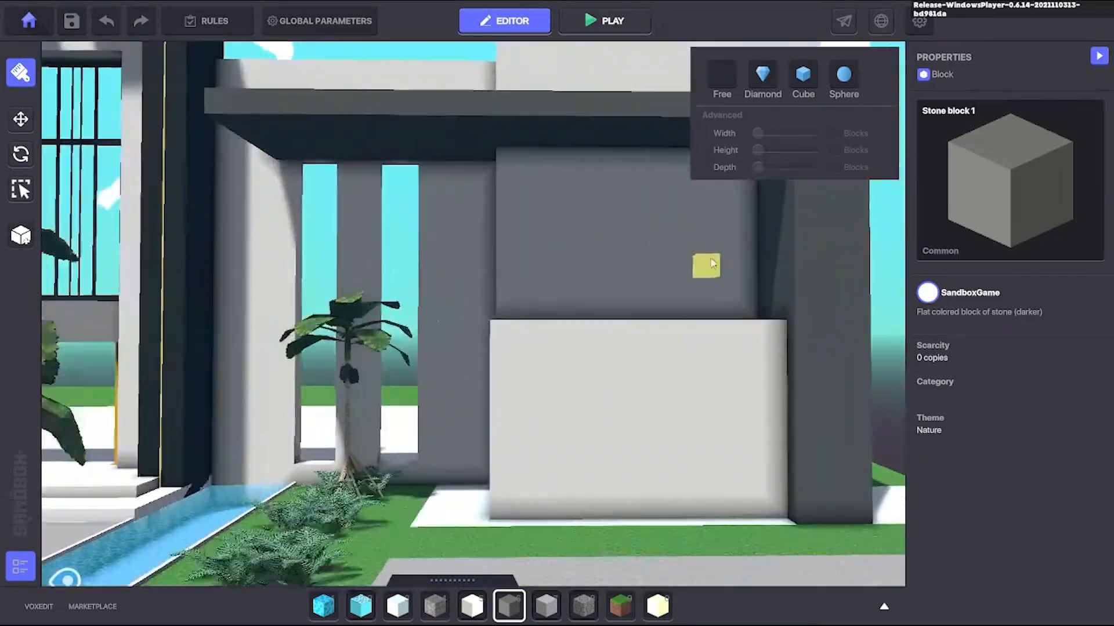
pyautogui.moveTo(709, 265); pyautogui.dragTo(689, 346, button='right')
pyautogui.scroll(-6, 617, 210)
pyautogui.scroll(2, 591, 196)
pyautogui.moveTo(592, 197); pyautogui.dragTo(420, 214, button='right')
pyautogui.scroll(-4, 420, 214)
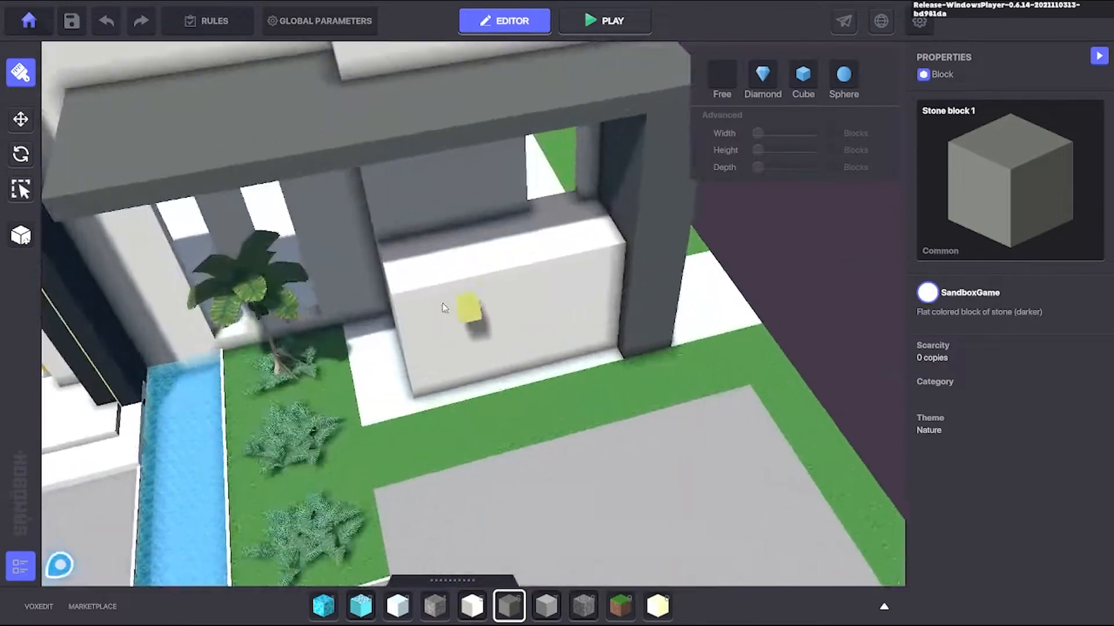
pyautogui.scroll(4, 681, 338)
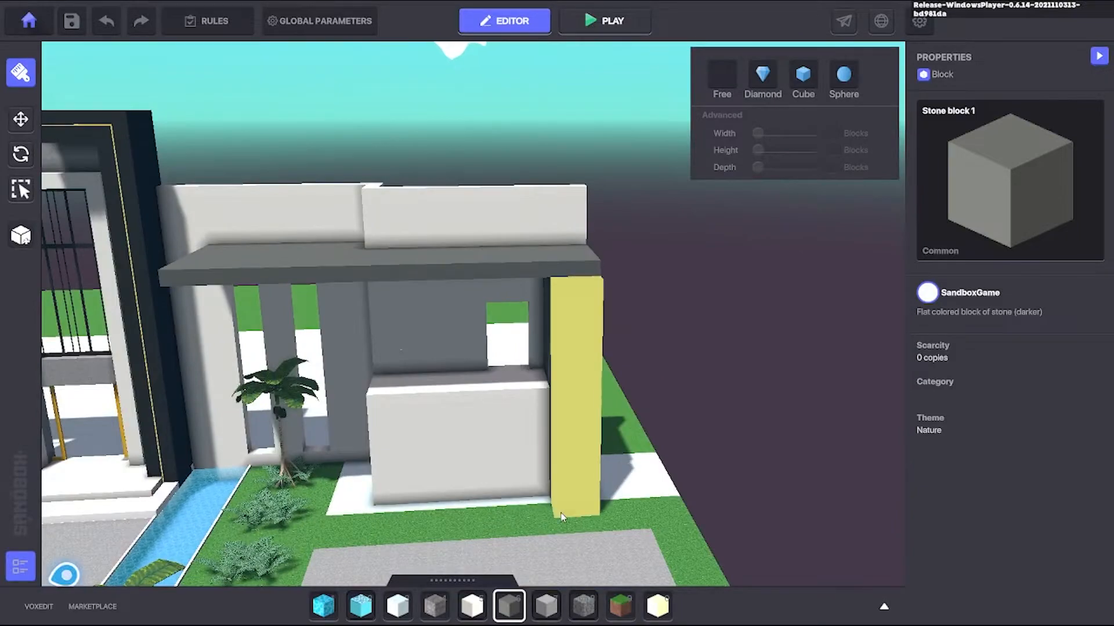
pyautogui.scroll(-4, 561, 516)
pyautogui.scroll(6, 560, 517)
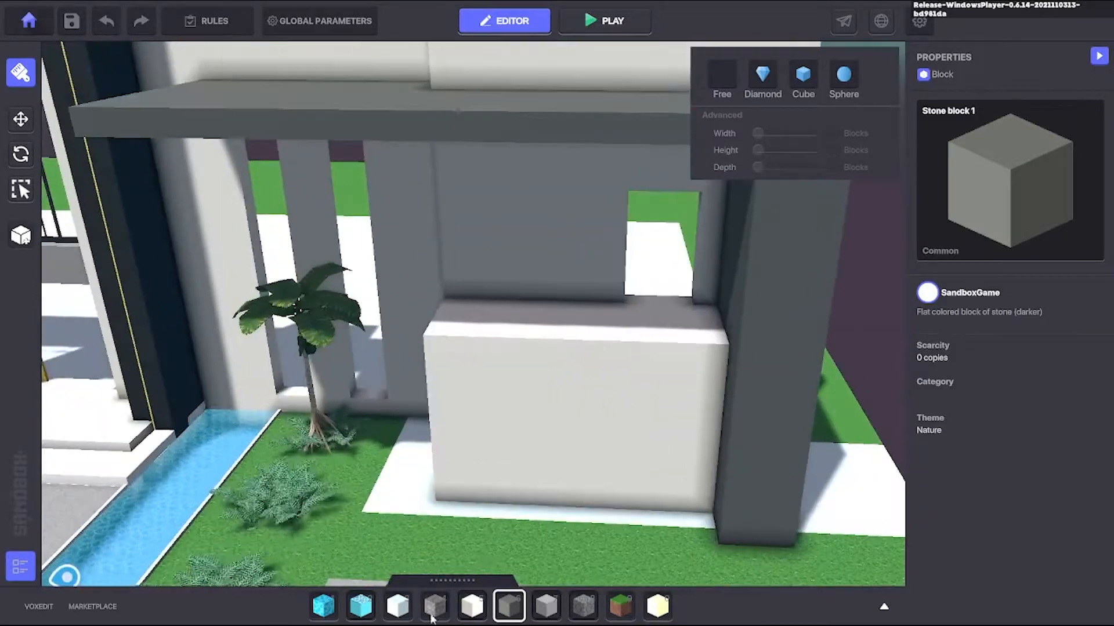
# Step: Thicken the side wing's low front wall toward the courtyard with WhiteCream blocks
pyautogui.moveTo(670, 470); pyautogui.dragTo(699, 498)
pyautogui.moveTo(699, 499); pyautogui.dragTo(752, 457, button='right')
pyautogui.scroll(-4, 573, 330)
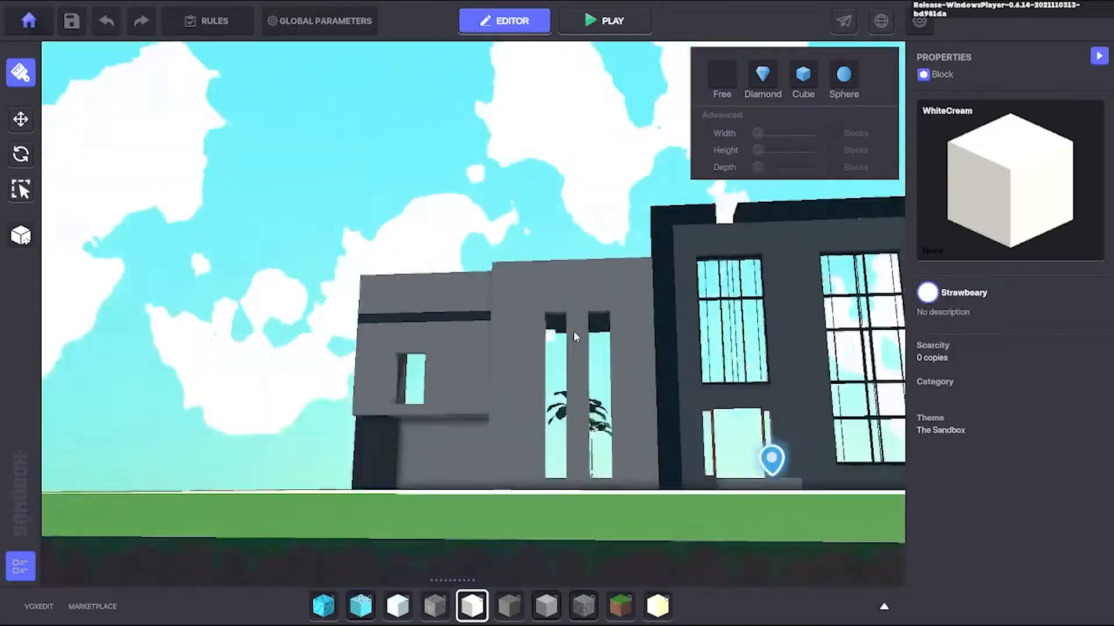
pyautogui.moveTo(574, 331); pyautogui.dragTo(447, 303, button='right')
pyautogui.scroll(3, 591, 389)
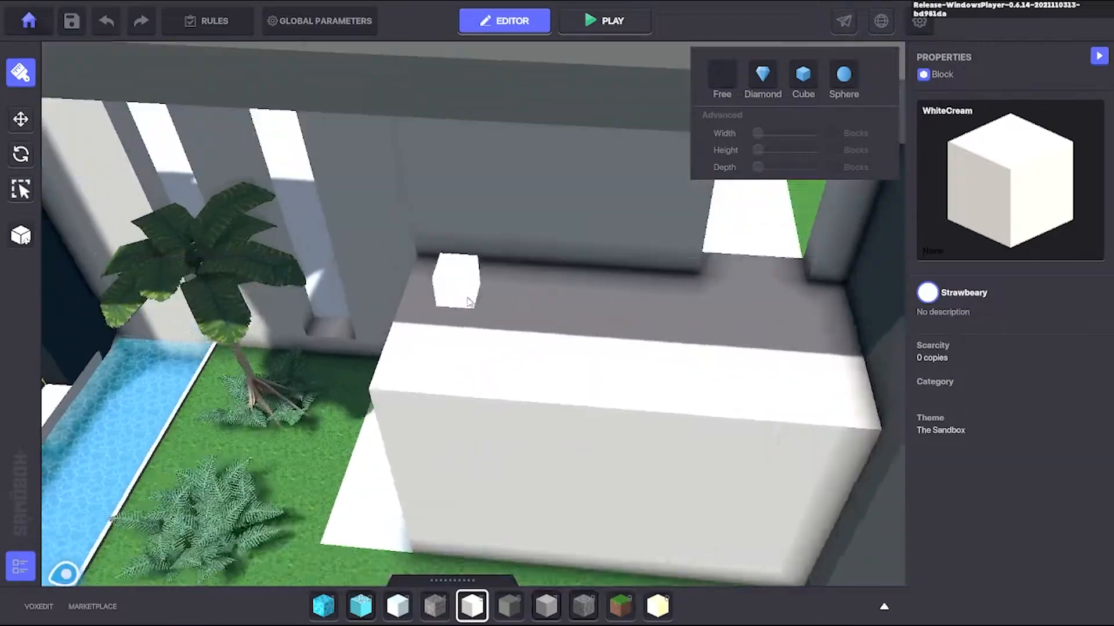
# Step: Place a row of FenceGlassThreeBllocks panels along the front edge of the balcony on top of the low wall
pyautogui.click(884, 607)
pyautogui.click(366, 381)
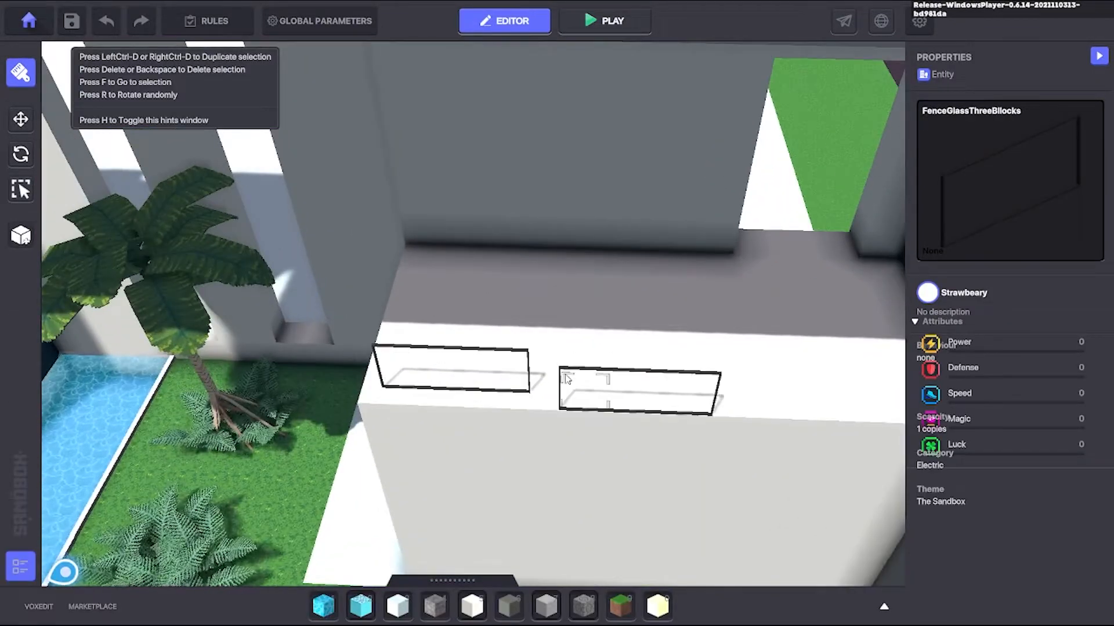
pyautogui.click(748, 377)
pyautogui.moveTo(748, 377); pyautogui.dragTo(501, 339, button='right')
pyautogui.click(501, 339)
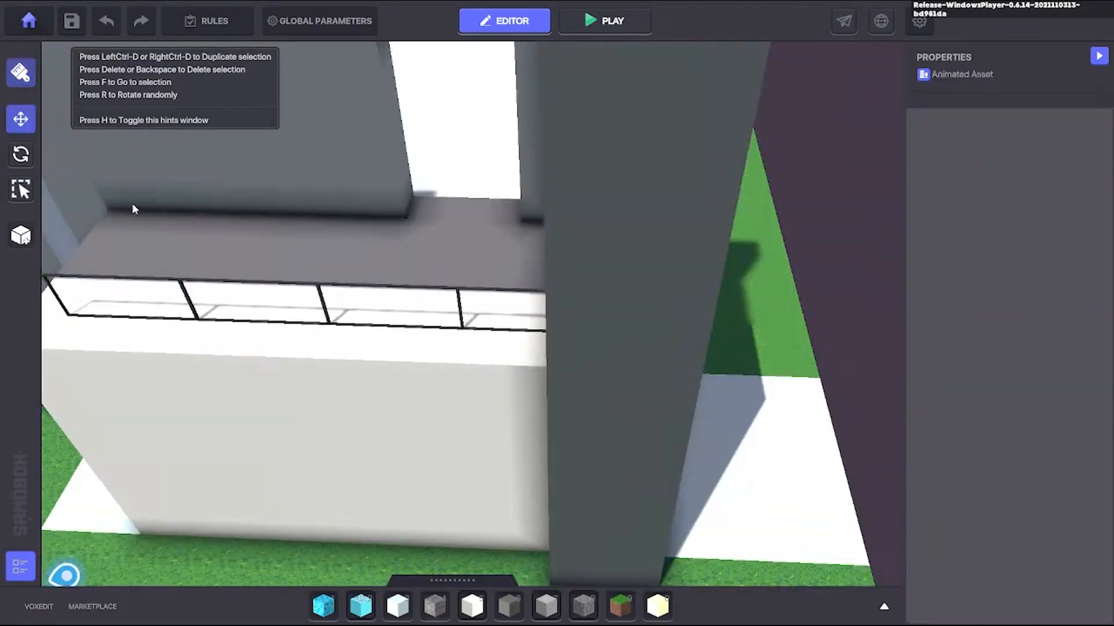
# Step: Duplicate two of the glass fence panels and rotate them to close the balcony's side facing the palm
pyautogui.click(20, 119)
pyautogui.click(147, 342)
pyautogui.keyDown('shift'); pyautogui.click(301, 307); pyautogui.keyUp('shift')
pyautogui.moveTo(426, 285); pyautogui.dragTo(586, 214, button='right')
pyautogui.scroll(-5, 545, 246)
pyautogui.scroll(5, 586, 215)
pyautogui.click(604, 174)
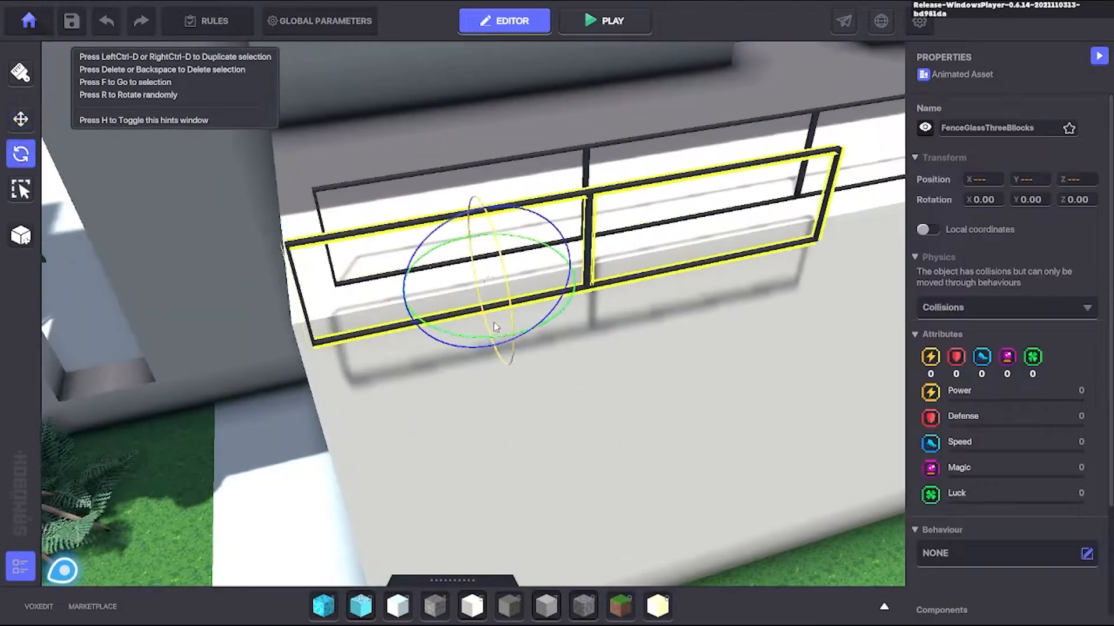
pyautogui.moveTo(381, 323); pyautogui.dragTo(405, 325, button='right')
pyautogui.moveTo(406, 324); pyautogui.dragTo(398, 322)
pyautogui.moveTo(397, 323); pyautogui.dragTo(578, 279, button='right')
pyautogui.click(654, 341)
# Step: Search the library for brick and try White Brick on the wall behind the balcony, then undo it
pyautogui.press('Tab')
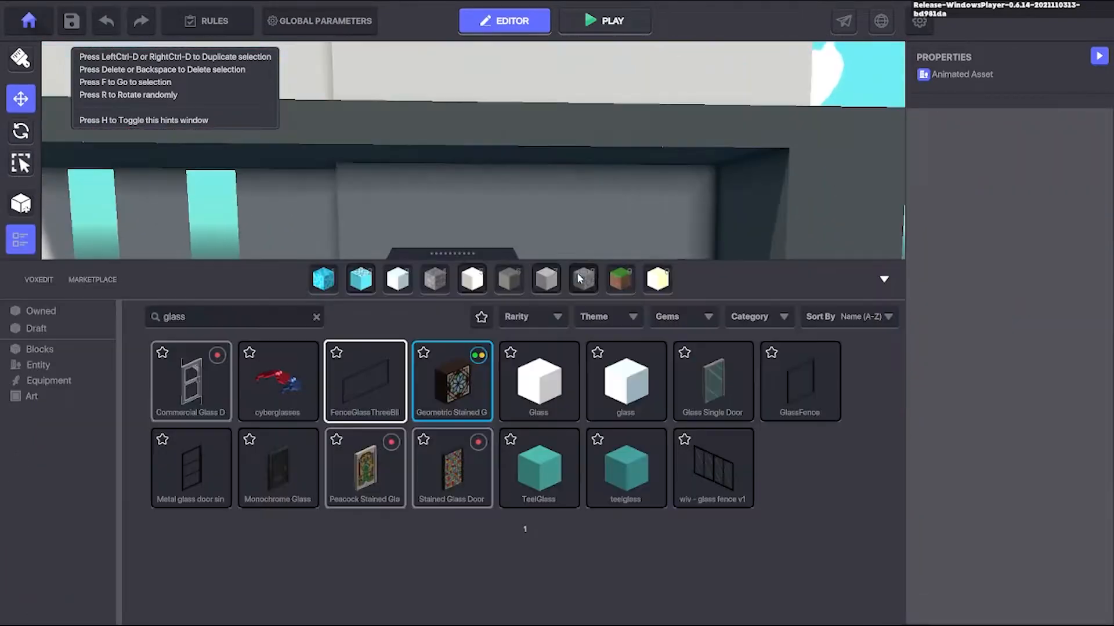
pyautogui.click(626, 468)
pyautogui.press('Tab')
pyautogui.scroll(-5, 815, 256)
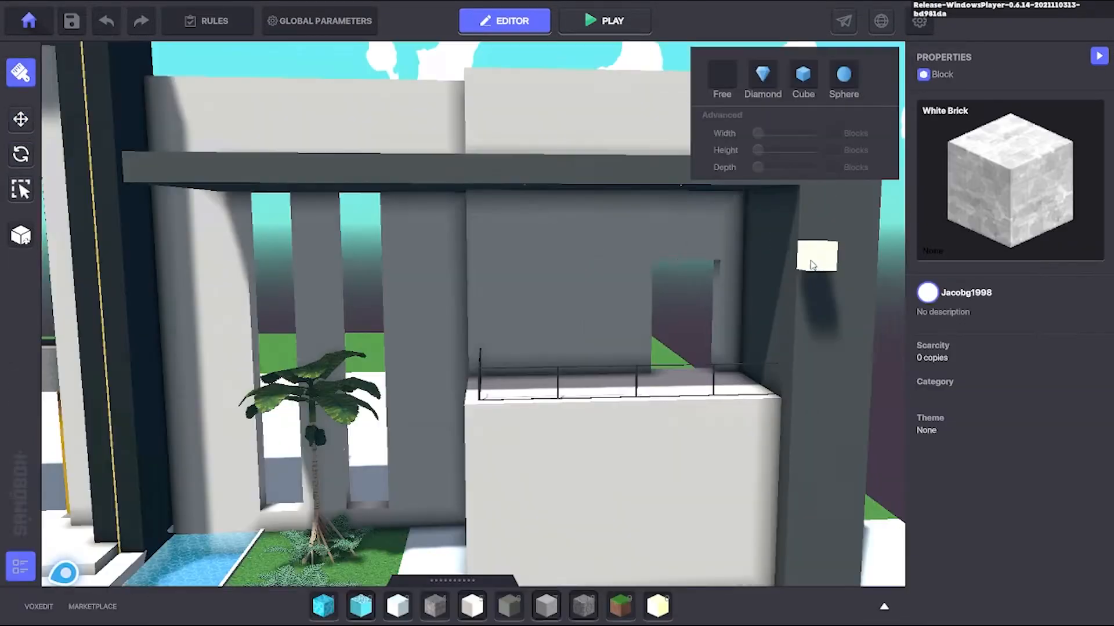
pyautogui.moveTo(815, 255); pyautogui.dragTo(678, 197, button='right')
pyautogui.moveTo(667, 174); pyautogui.dragTo(367, 435)
pyautogui.keyDown('ctrl'); pyautogui.moveTo(537, 348); pyautogui.dragTo(590, 420); pyautogui.keyUp('ctrl')
pyautogui.scroll(-5, 591, 420)
pyautogui.moveTo(590, 420); pyautogui.dragTo(554, 323, button='right')
pyautogui.hotkey('ctrl', 'z')
pyautogui.hotkey('ctrl', 'z')
# Step: Try JP Road Bricks on the wall section behind the balcony
pyautogui.press('Tab')
pyautogui.click(883, 279)
pyautogui.moveTo(400, 177); pyautogui.dragTo(557, 420)
pyautogui.moveTo(557, 421); pyautogui.dragTo(566, 120, button='right')
pyautogui.scroll(-5, 559, 256)
pyautogui.scroll(5, 506, 230)
# Step: Cover the raised wall section behind the balcony and above the overhang with Wiv road brick v2
pyautogui.press('Tab')
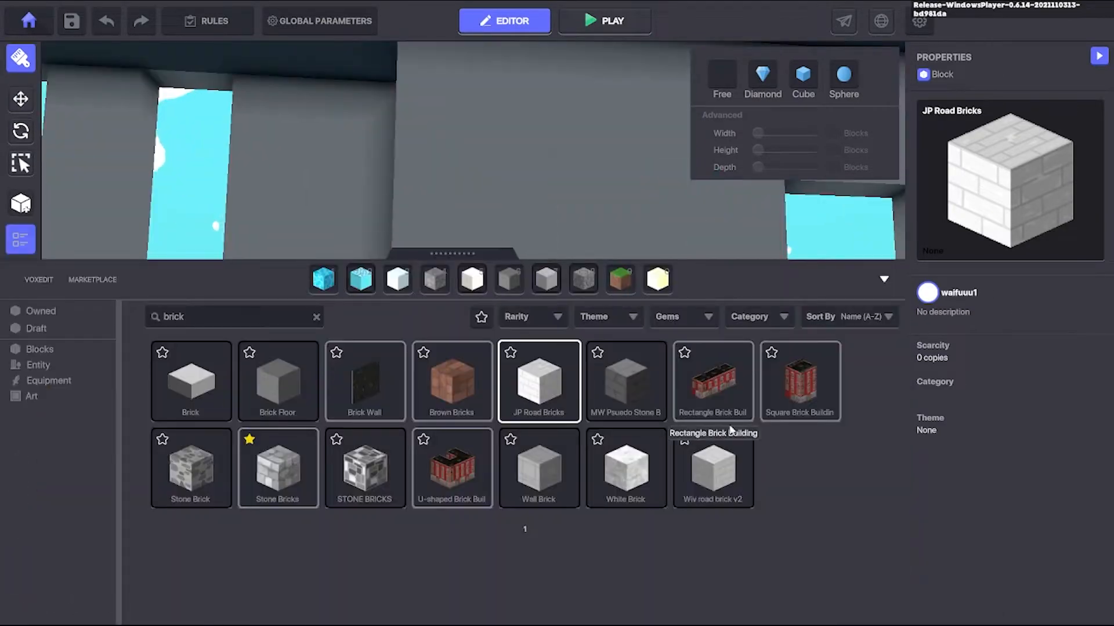
pyautogui.click(708, 467)
pyautogui.press('Tab')
pyautogui.moveTo(467, 114); pyautogui.dragTo(615, 325)
pyautogui.scroll(-5, 615, 290)
pyautogui.moveTo(659, 249); pyautogui.dragTo(548, 222, button='right')
pyautogui.scroll(5, 548, 222)
pyautogui.moveTo(477, 204); pyautogui.dragTo(618, 436)
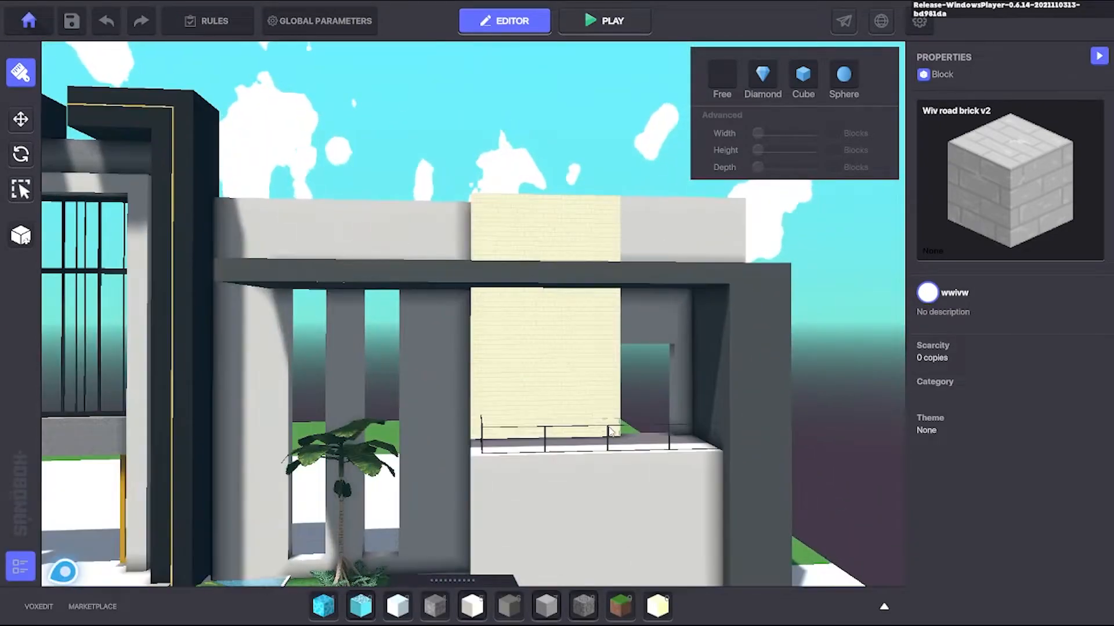
# Step: Extend the Wiv road brick v2 cladding across the rest of that wall, around the small window and above the overhang
pyautogui.moveTo(619, 436); pyautogui.dragTo(612, 346, button='right')
pyautogui.moveTo(611, 346); pyautogui.dragTo(753, 203)
pyautogui.scroll(5, 684, 373)
pyautogui.moveTo(684, 373); pyautogui.dragTo(696, 412)
pyautogui.scroll(-5, 629, 399)
pyautogui.moveTo(629, 399); pyautogui.dragTo(558, 169, button='right')
pyautogui.scroll(3, 570, 452)
pyautogui.moveTo(565, 347); pyautogui.dragTo(637, 516)
pyautogui.moveTo(637, 516); pyautogui.dragTo(423, 316, button='right')
pyautogui.moveTo(424, 316); pyautogui.dragTo(708, 497)
pyautogui.scroll(-5, 629, 396)
pyautogui.moveTo(630, 397); pyautogui.dragTo(714, 348, button='right')
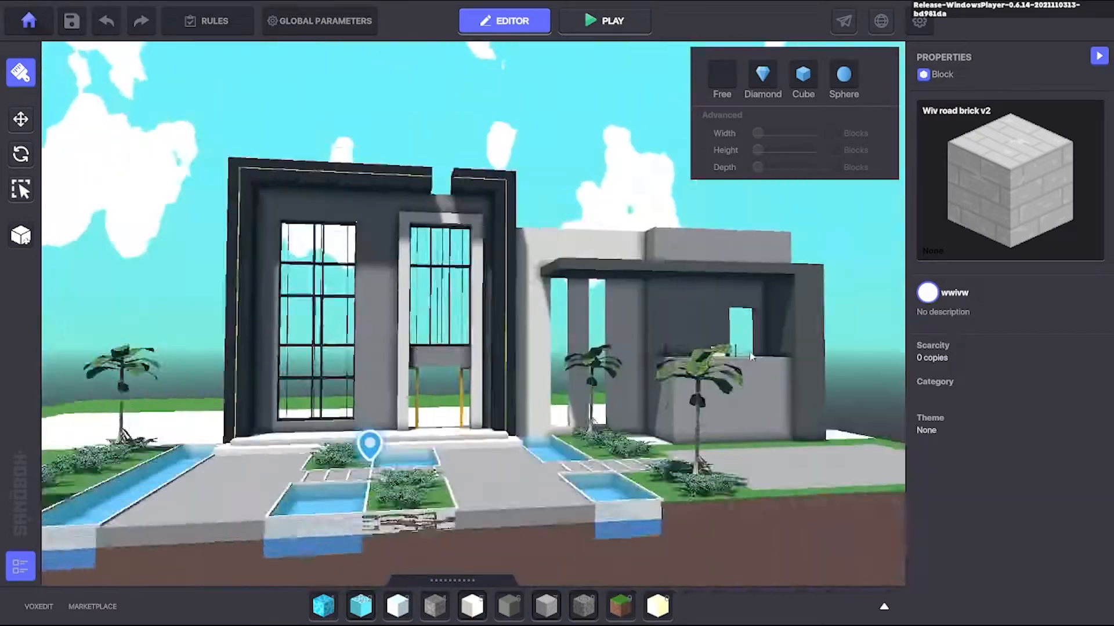
# Step: Search the library for "volcano" and assign the black block to the ninth hotbar slot in place of the grass block
pyautogui.scroll(5, 713, 323)
pyautogui.scroll(-3, 666, 326)
pyautogui.scroll(2, 582, 364)
pyautogui.click(884, 606)
pyautogui.click(225, 316)
pyautogui.write('volcano')
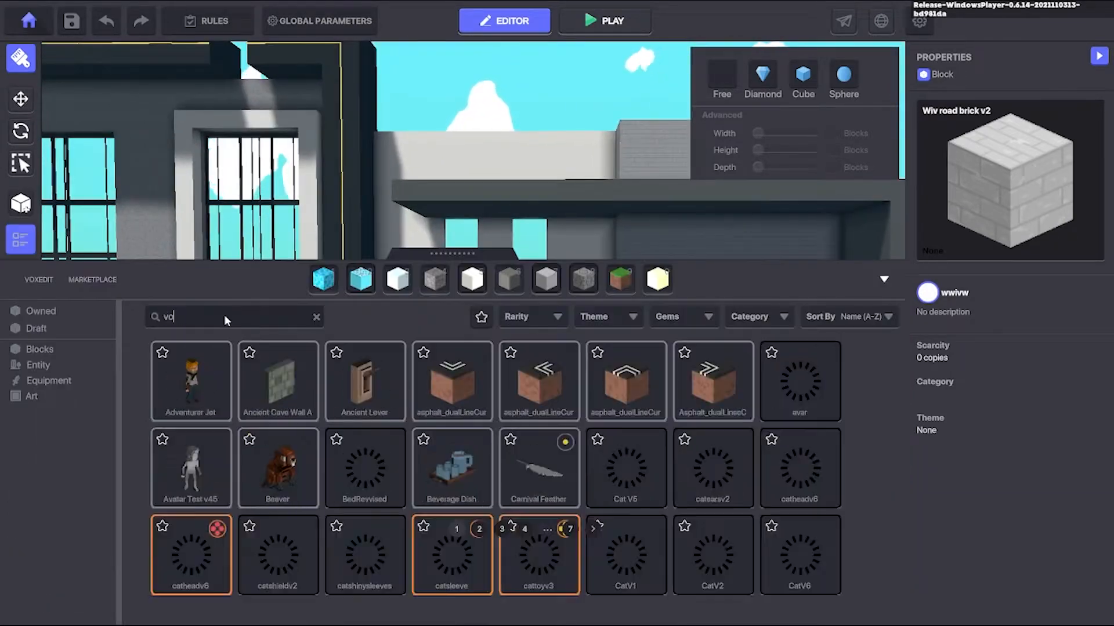
pyautogui.moveTo(272, 391); pyautogui.dragTo(621, 278)
pyautogui.click(882, 281)
pyautogui.moveTo(883, 286); pyautogui.dragTo(591, 436, button='right')
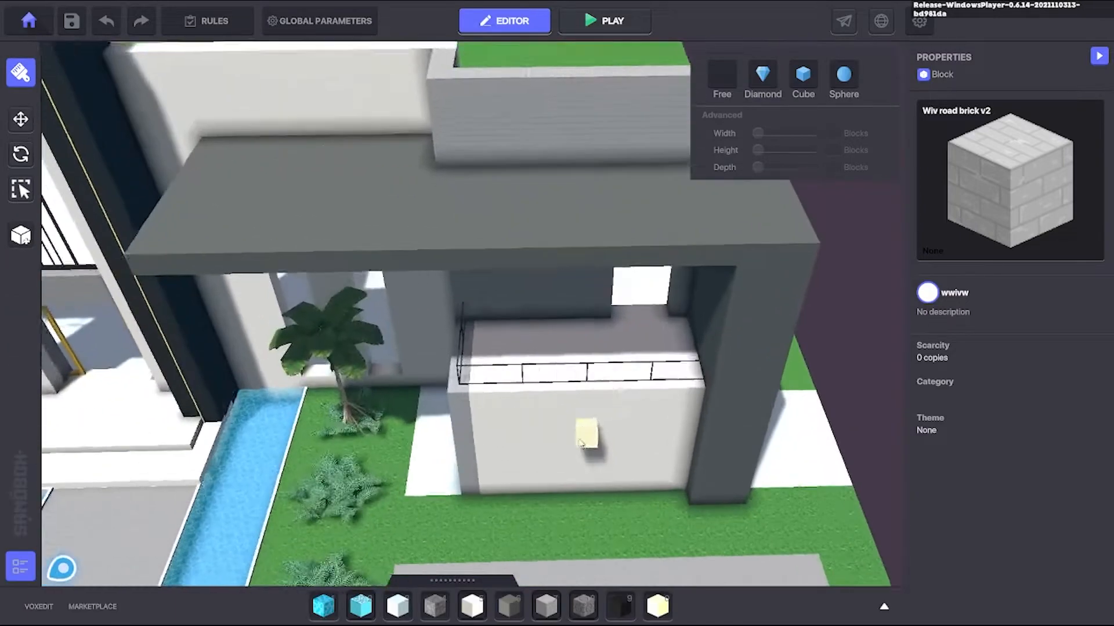
# Step: Search the asset library for "brick" and assign Wiv road brick v2 to the last quick slot
pyautogui.scroll(3, 590, 436)
pyautogui.click(884, 607)
pyautogui.click(218, 321)
pyautogui.write('brick')
pyautogui.click(278, 383)
pyautogui.moveTo(372, 192); pyautogui.dragTo(356, 84, button='right')
pyautogui.scroll(-3, 356, 83)
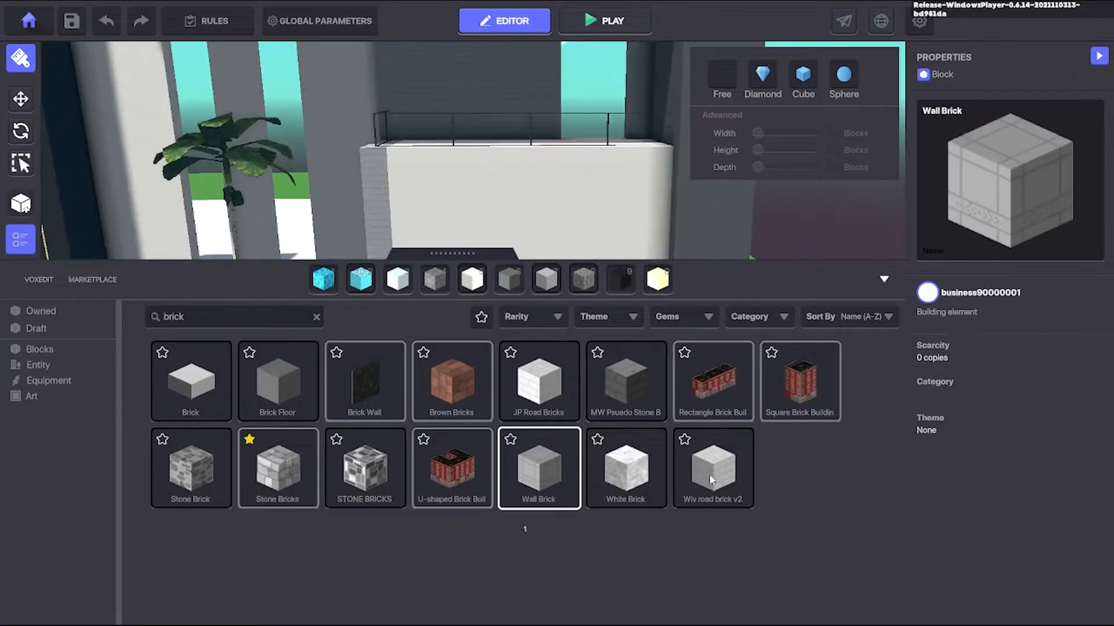
pyautogui.moveTo(663, 280); pyautogui.dragTo(661, 280)
# Step: Face the white wall below the balcony with Wiv road brick v2 blocks
pyautogui.moveTo(656, 323); pyautogui.dragTo(657, 325)
pyautogui.scroll(-5, 615, 314)
pyautogui.moveTo(658, 325); pyautogui.dragTo(561, 222, button='right')
pyautogui.scroll(3, 551, 332)
# Step: Build a Volcano block 1 column beside the balcony, running from the ground up through and above the canopy roof
pyautogui.press('9')
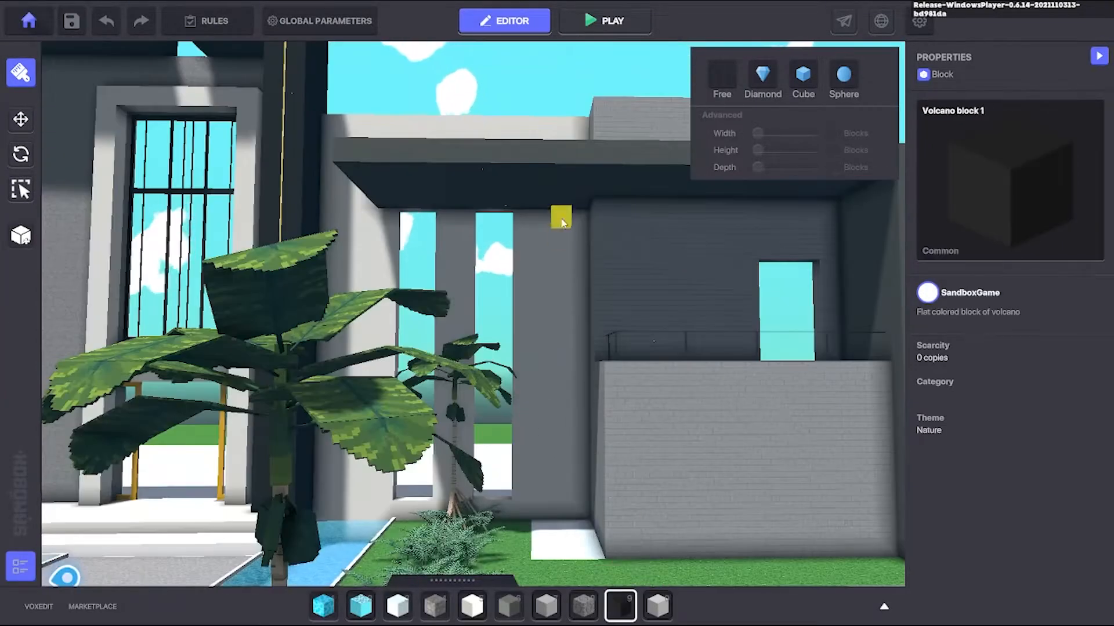
pyautogui.moveTo(561, 535); pyautogui.dragTo(582, 529)
pyautogui.moveTo(582, 529); pyautogui.dragTo(624, 228, button='right')
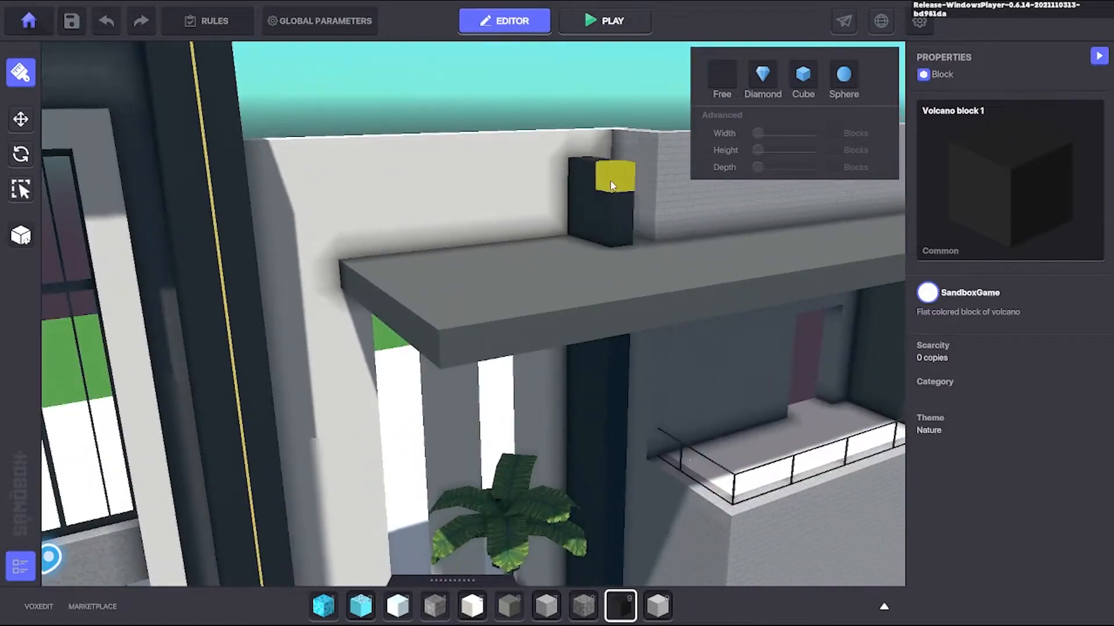
pyautogui.scroll(-5, 625, 279)
pyautogui.moveTo(610, 186); pyautogui.dragTo(391, 527, button='right')
pyautogui.scroll(5, 625, 280)
pyautogui.click(573, 378)
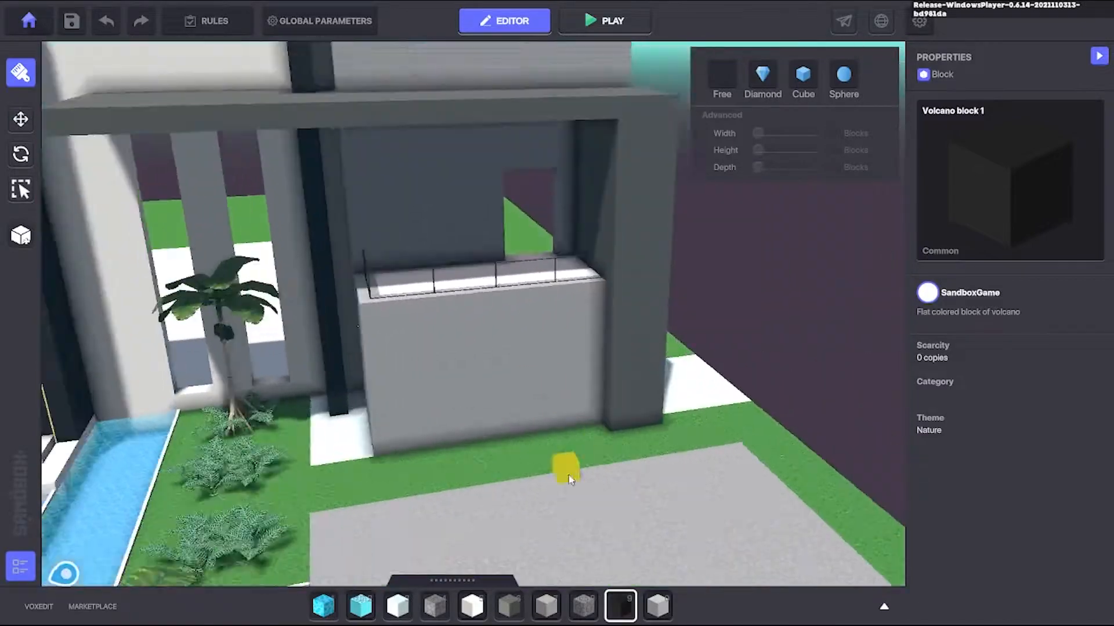
# Step: Pave a WhiteCream strip around the base of the balcony wall and the large dark pillar
pyautogui.press('3')
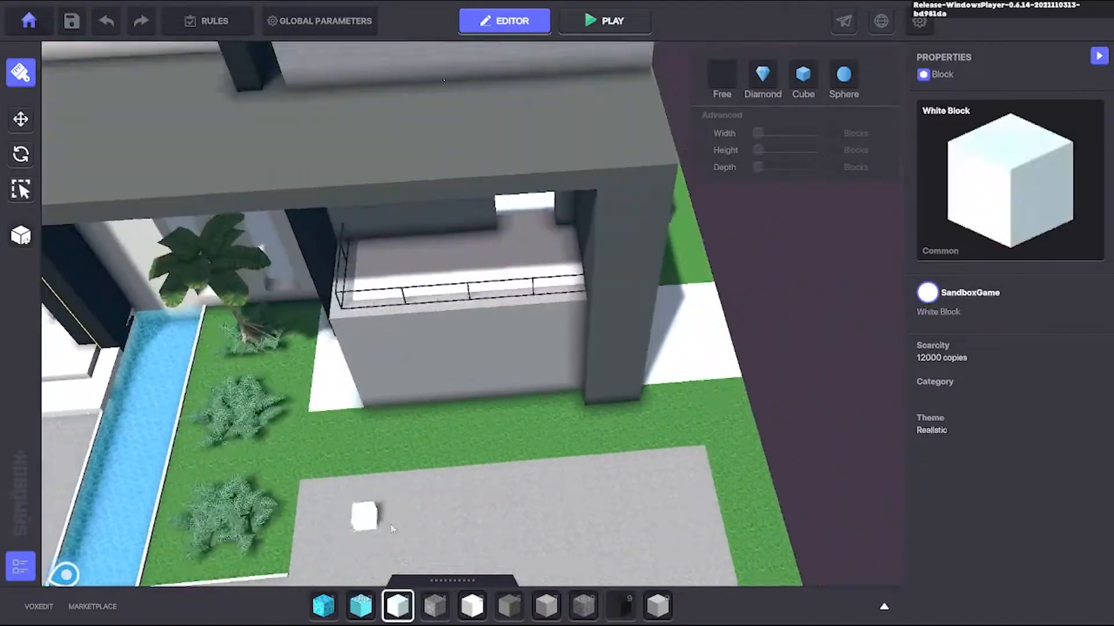
pyautogui.moveTo(577, 399); pyautogui.dragTo(398, 342, button='right')
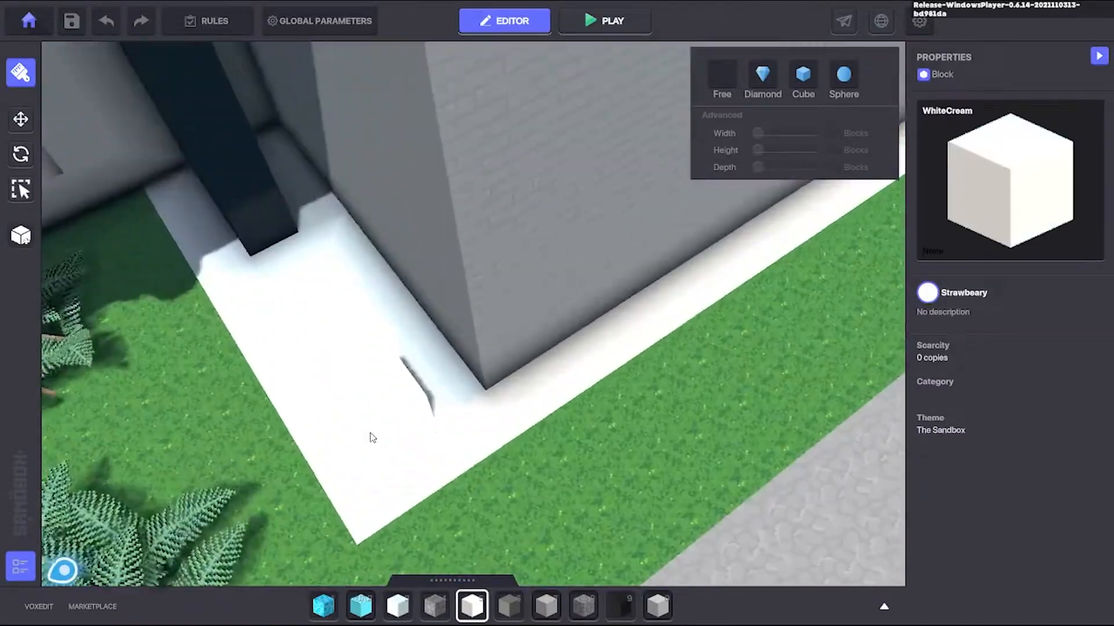
pyautogui.moveTo(173, 167); pyautogui.dragTo(641, 335, button='right')
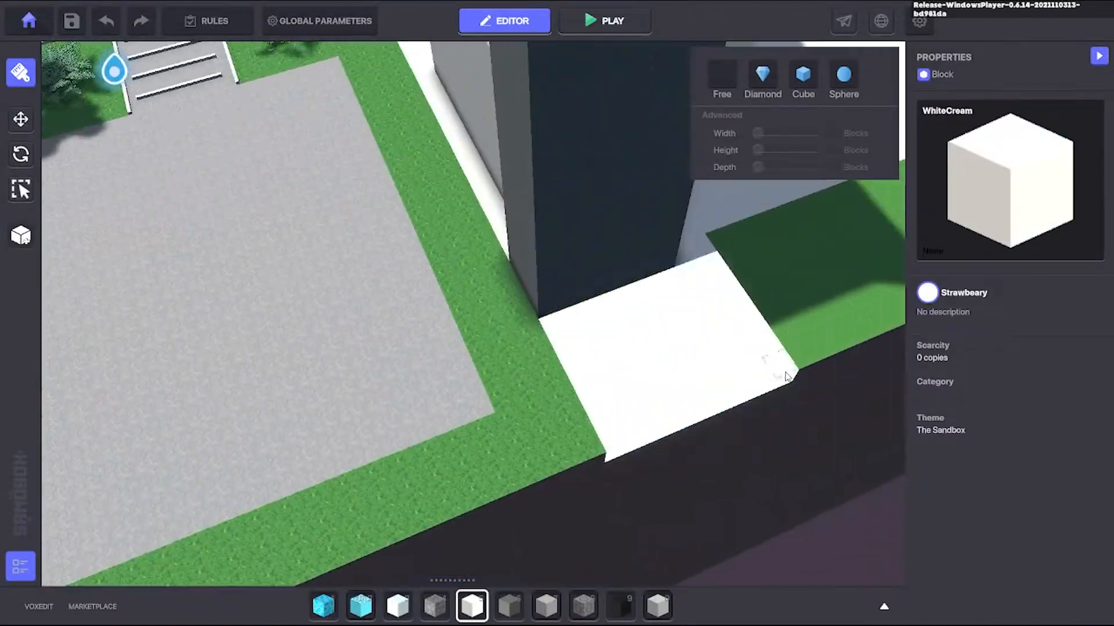
pyautogui.moveTo(785, 373); pyautogui.dragTo(518, 422, button='right')
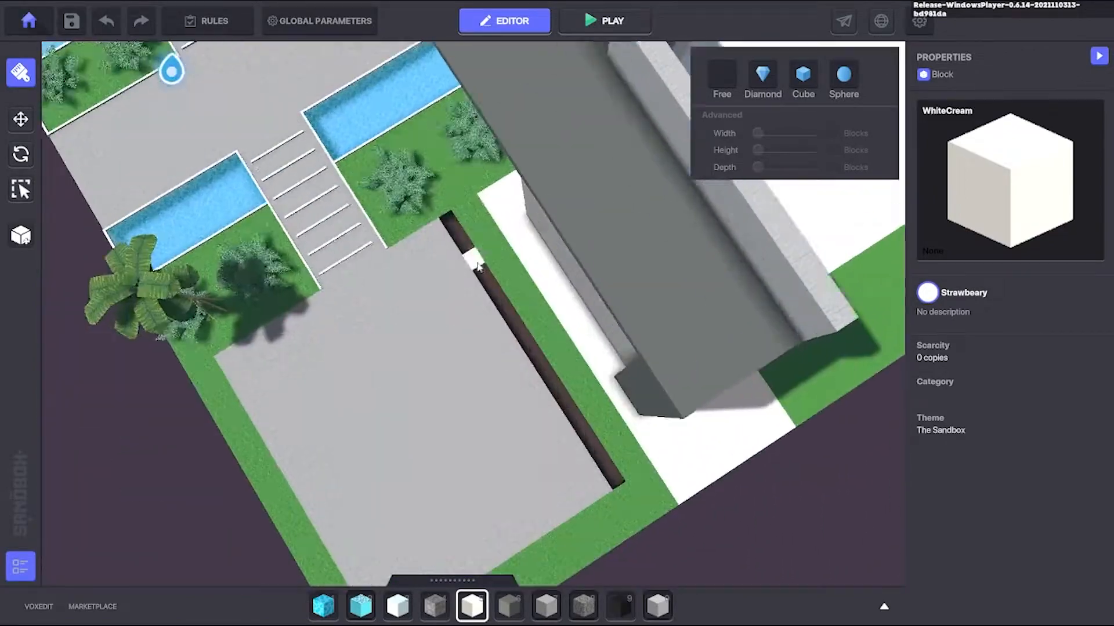
# Step: Add Soil with Grass 1 from the library to quick slot 8 and fill the trench beside the driveway with it
pyautogui.moveTo(477, 266); pyautogui.dragTo(510, 312, button='right')
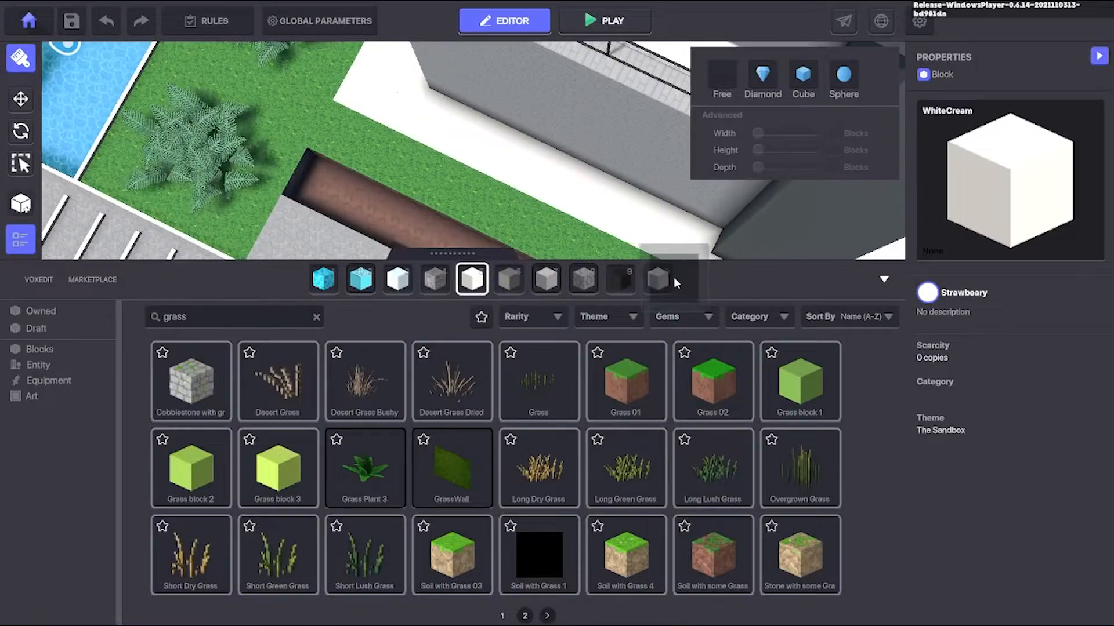
pyautogui.click(883, 281)
pyautogui.press('8')
pyautogui.moveTo(623, 370); pyautogui.dragTo(700, 317, button='right')
pyautogui.moveTo(629, 299); pyautogui.dragTo(573, 295, button='right')
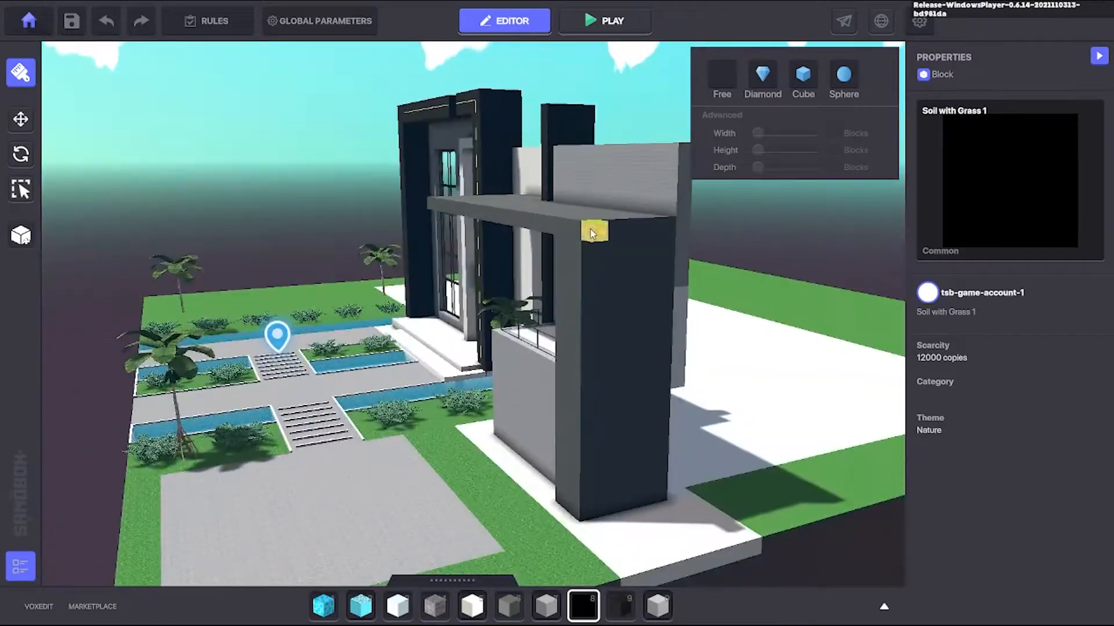
# Step: Cut a wide opening in the brick wall below the balcony and fit two Museum Window pieces side by side
pyautogui.moveTo(616, 430); pyautogui.dragTo(655, 393, button='right')
pyautogui.press('w')
pyautogui.moveTo(648, 356); pyautogui.dragTo(513, 279, button='right')
pyautogui.press('w')
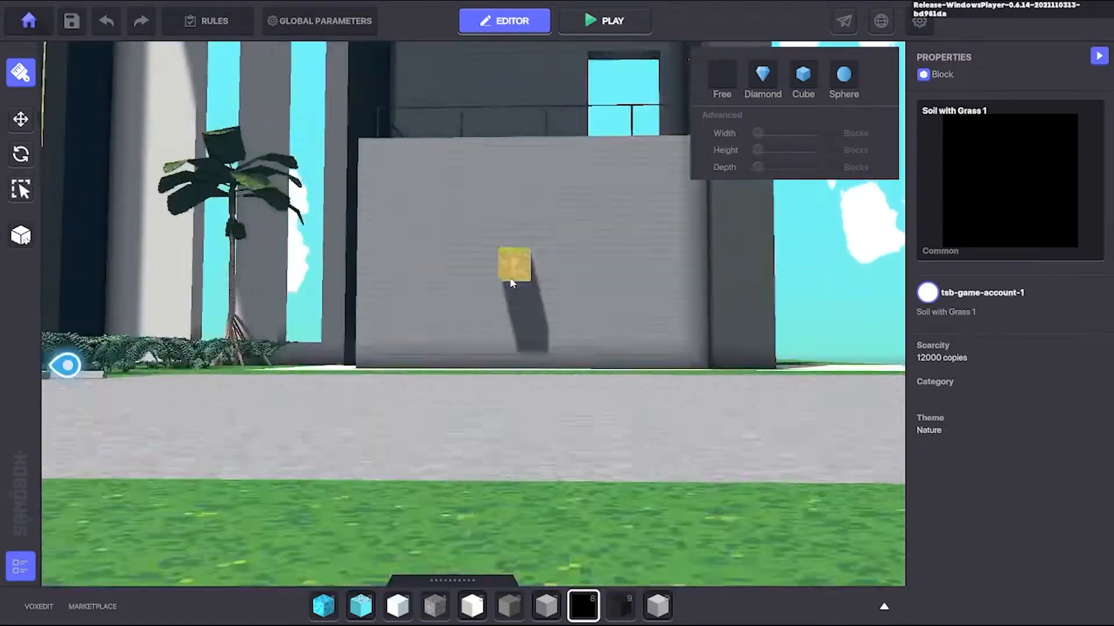
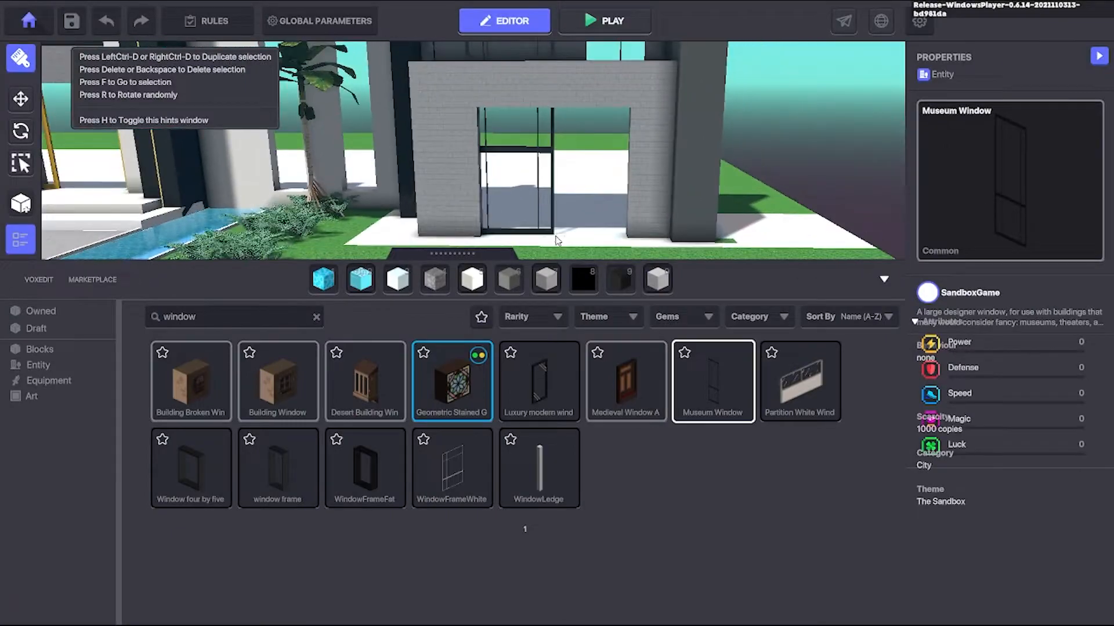
pyautogui.click(556, 240)
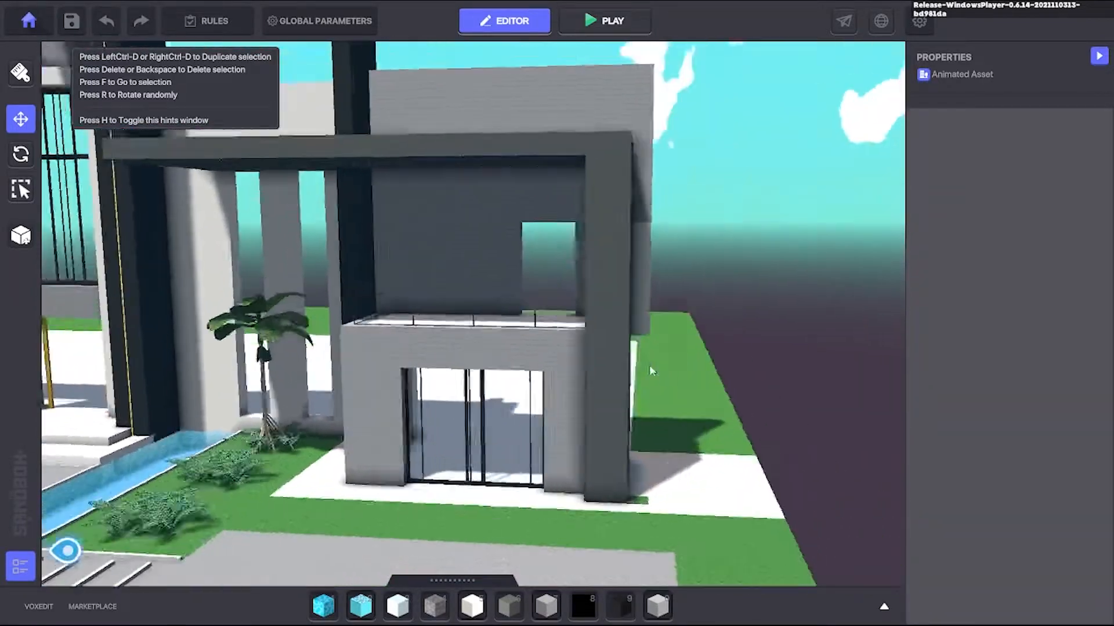
# Step: Extend the upper rear wall past the dark pillar with Wiv road brick v2 and cut a tall window opening in it
pyautogui.moveTo(649, 364); pyautogui.dragTo(495, 357, button='right')
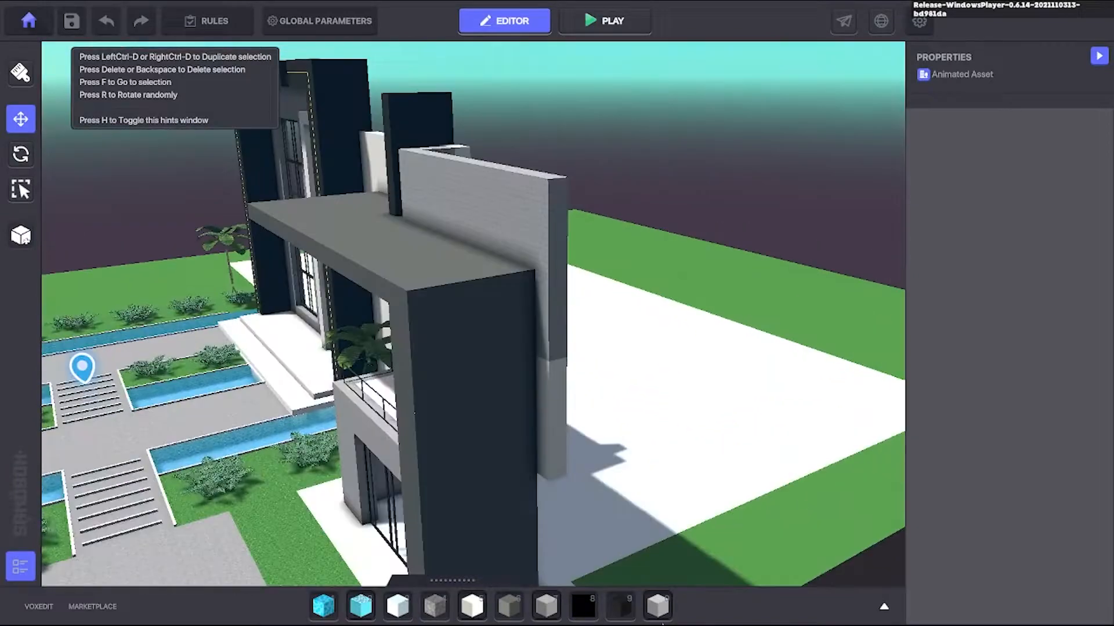
pyautogui.press('0')
pyautogui.moveTo(561, 476); pyautogui.dragTo(591, 455)
pyautogui.moveTo(591, 455); pyautogui.dragTo(532, 420, button='right')
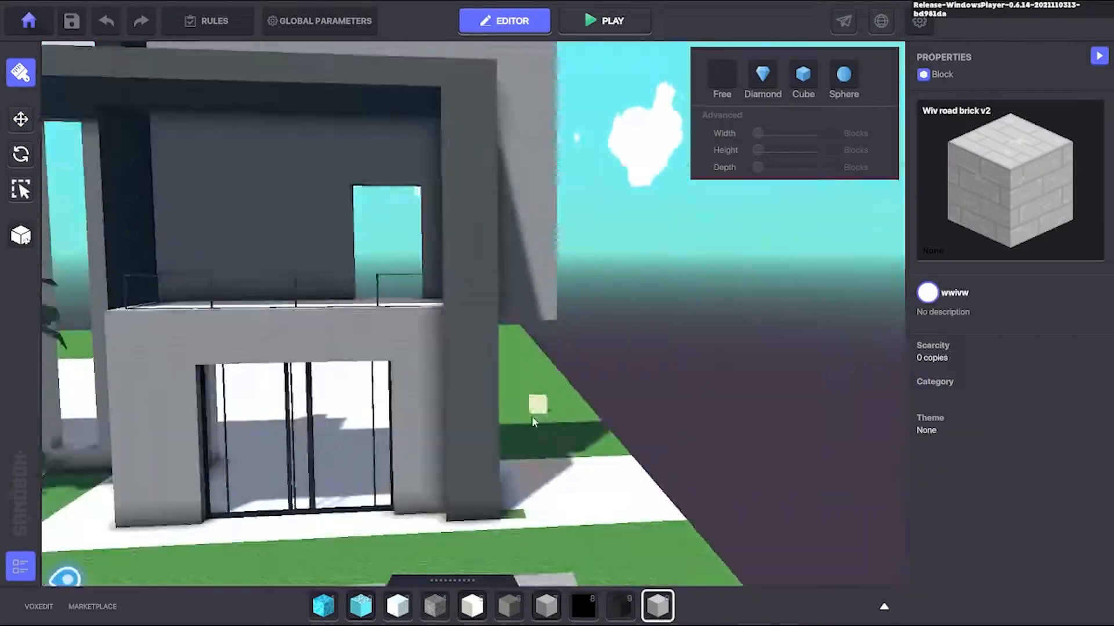
pyautogui.scroll(-5, 531, 420)
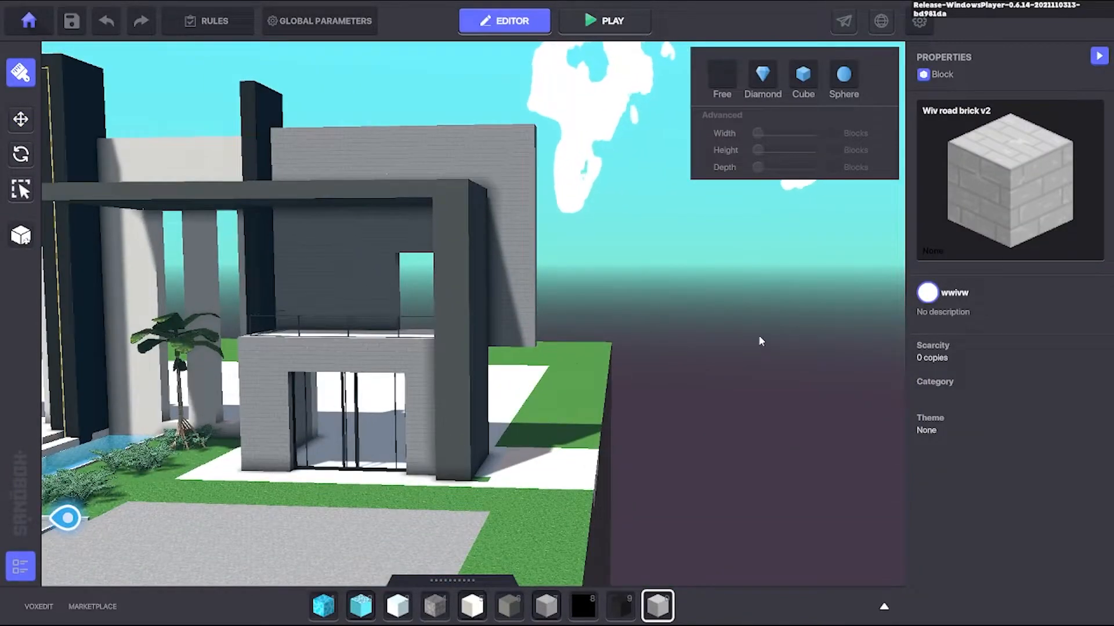
pyautogui.scroll(3, 761, 342)
pyautogui.keyDown('shift'); pyautogui.moveTo(498, 187); pyautogui.dragTo(528, 336); pyautogui.keyUp('shift')
pyautogui.moveTo(528, 336)
pyautogui.mouseDown(button='right')
pyautogui.moveTo(507, 363)
pyautogui.moveTo(571, 420)
pyautogui.mouseUp(button='right')
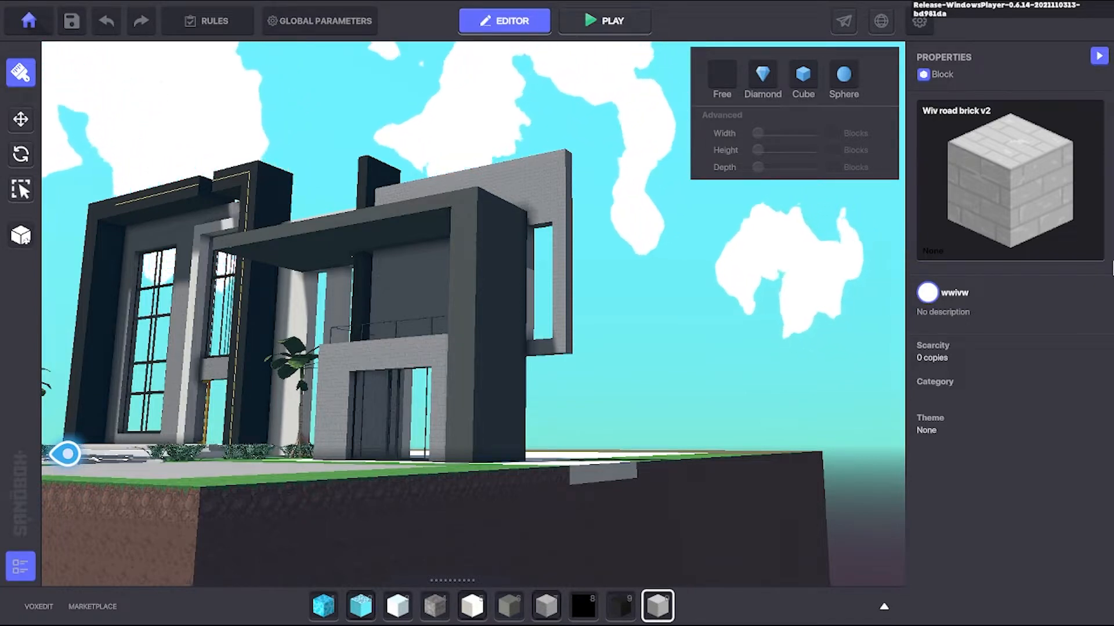
# Step: Continue the extended rear wall down to the ground with Wiv road brick v2 blocks
pyautogui.moveTo(571, 351); pyautogui.dragTo(708, 345, button='right')
pyautogui.moveTo(619, 503); pyautogui.dragTo(619, 505)
pyautogui.moveTo(619, 504); pyautogui.dragTo(649, 284, button='right')
pyautogui.moveTo(649, 284); pyautogui.dragTo(705, 442)
# Step: Search the asset library for "light" and choose the Neon Light
pyautogui.moveTo(705, 442); pyautogui.dragTo(614, 278, button='right')
pyautogui.click(884, 607)
pyautogui.click(214, 317)
pyautogui.write('light')
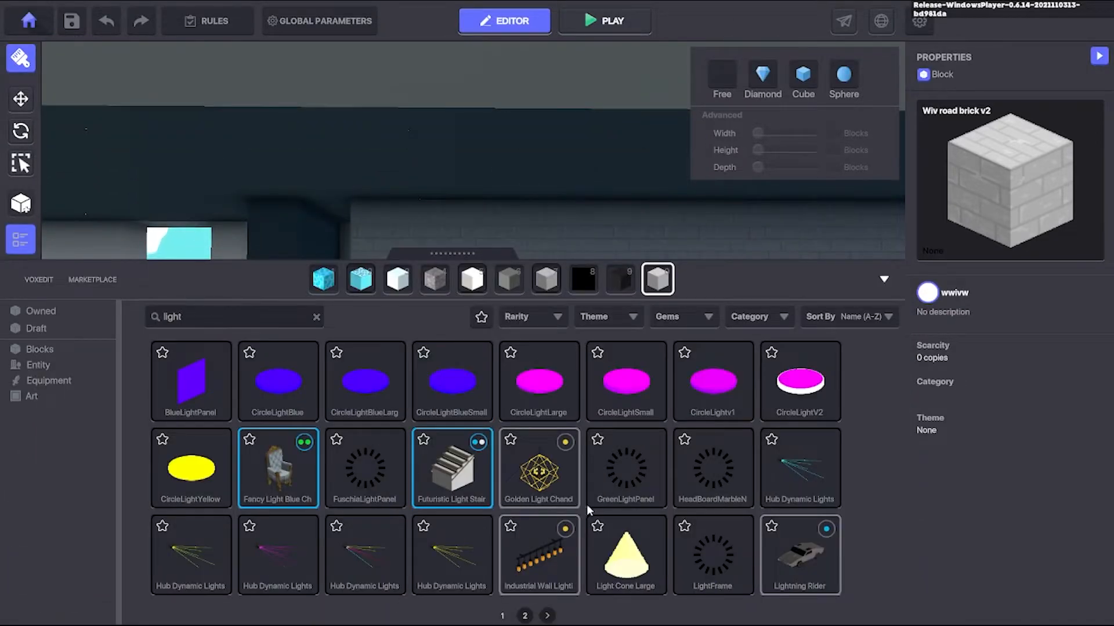
pyautogui.click(546, 616)
pyautogui.click(184, 473)
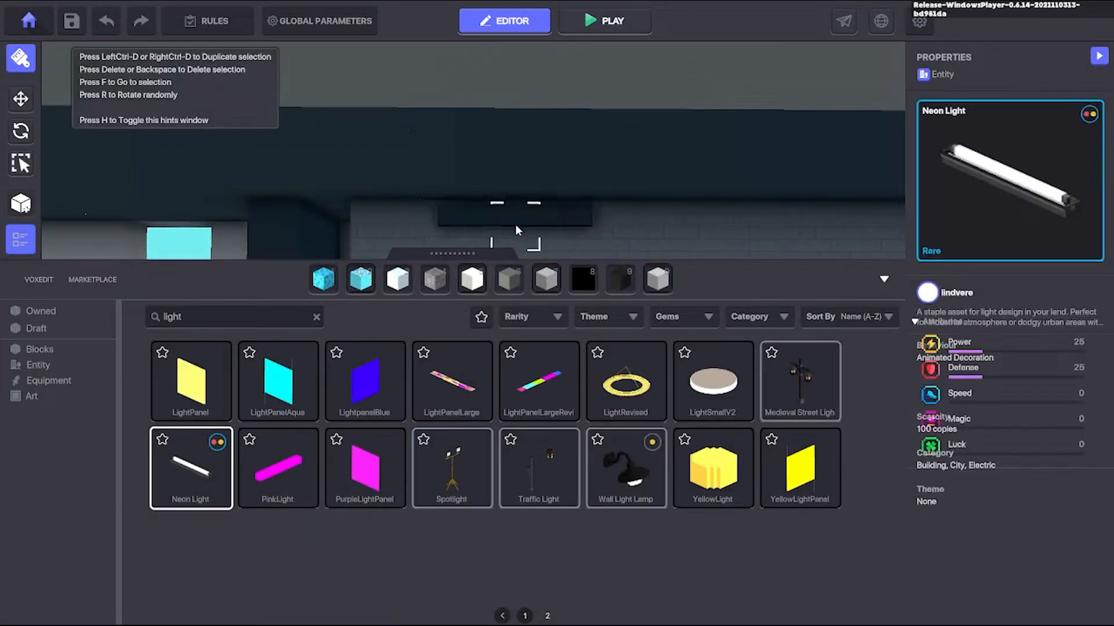
# Step: Place a continuous row of Neon Lights under the canopy along the top of the balcony's back wall
pyautogui.click(882, 281)
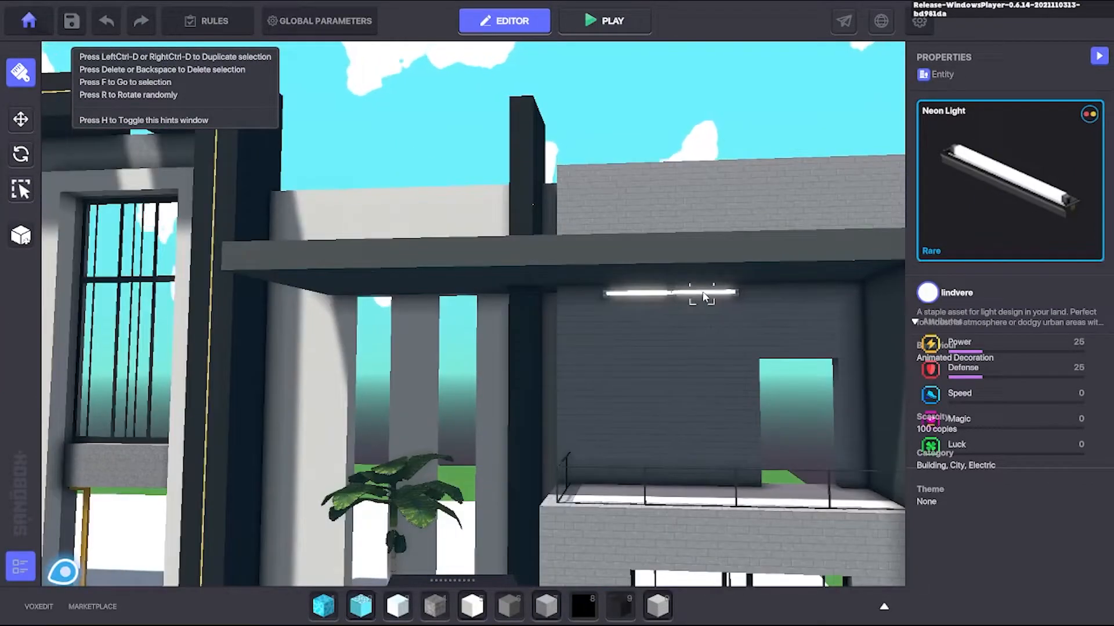
pyautogui.scroll(-5, 765, 296)
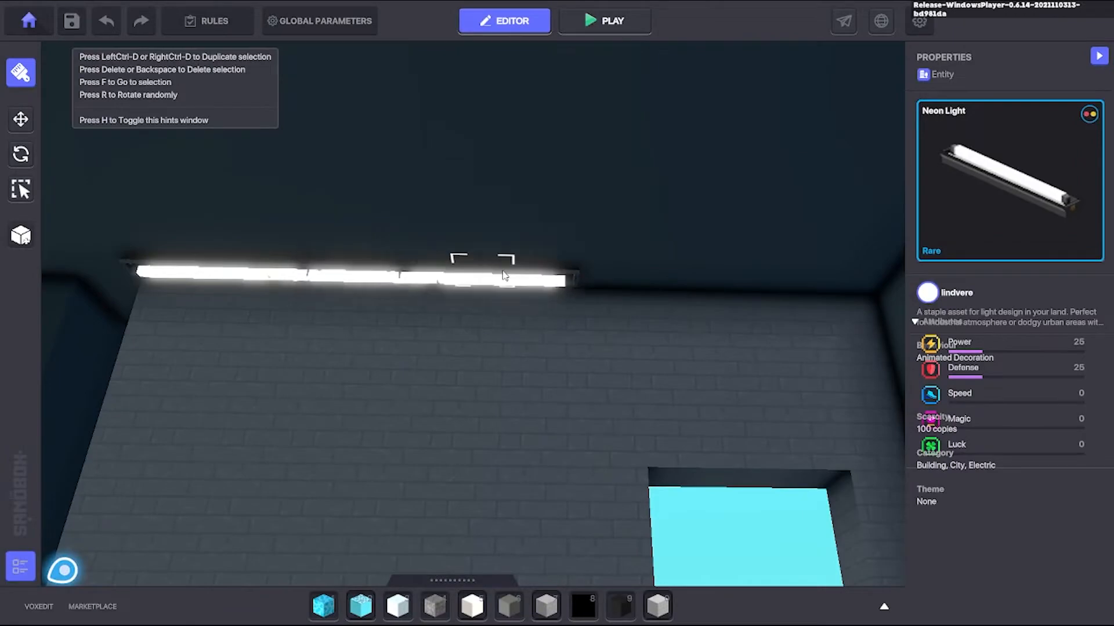
pyautogui.scroll(-5, 766, 255)
pyautogui.moveTo(688, 200); pyautogui.dragTo(507, 201, button='right')
pyautogui.scroll(-5, 510, 232)
pyautogui.scroll(5, 520, 287)
pyautogui.moveTo(622, 232); pyautogui.dragTo(791, 233, button='right')
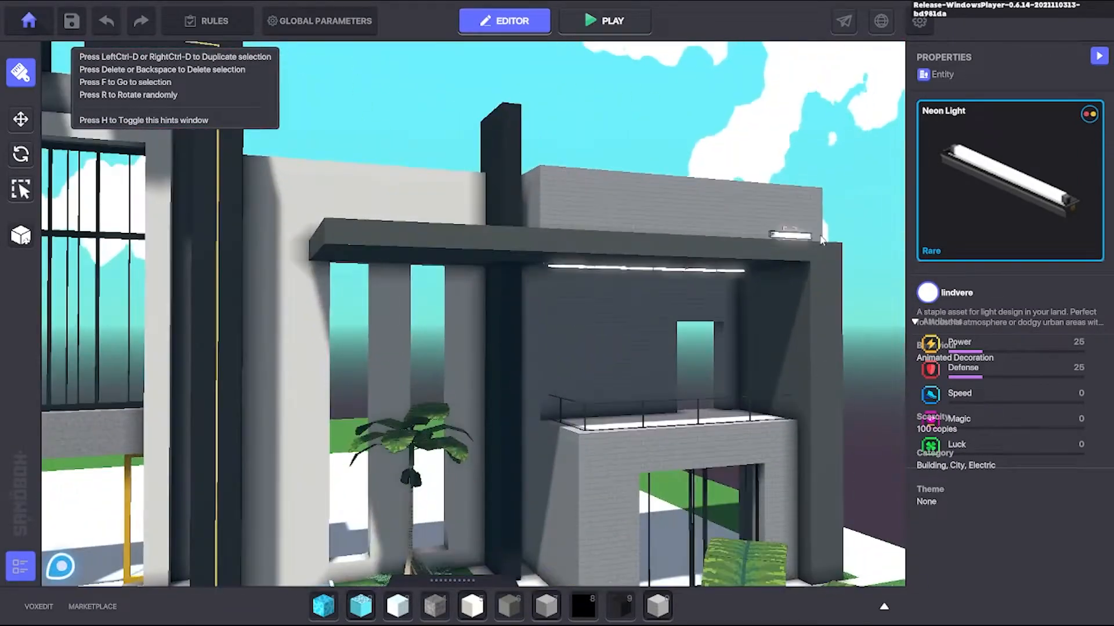
# Step: Search the asset library for "gold" and choose the GoldLining piece
pyautogui.scroll(-5, 792, 348)
pyautogui.moveTo(793, 374); pyautogui.dragTo(689, 372, button='right')
pyautogui.scroll(5, 689, 373)
pyautogui.click(884, 607)
pyautogui.click(222, 311)
pyautogui.press('BackSpace')
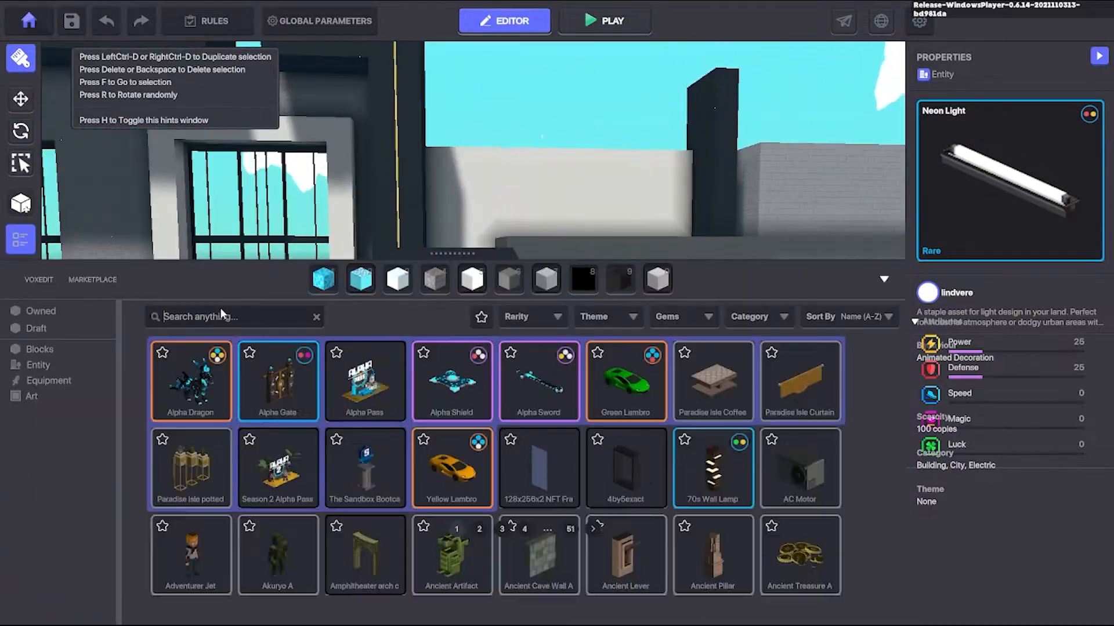
pyautogui.write('gold')
pyautogui.click(199, 492)
pyautogui.click(884, 280)
# Step: Place a GoldLining piece at the front base of the dark pillar and move it to X 87.50, Z 22.50
pyautogui.scroll(-5, 684, 460)
pyautogui.moveTo(684, 459); pyautogui.dragTo(650, 404, button='right')
pyautogui.scroll(5, 448, 253)
pyautogui.click(628, 380)
pyautogui.scroll(5, 667, 371)
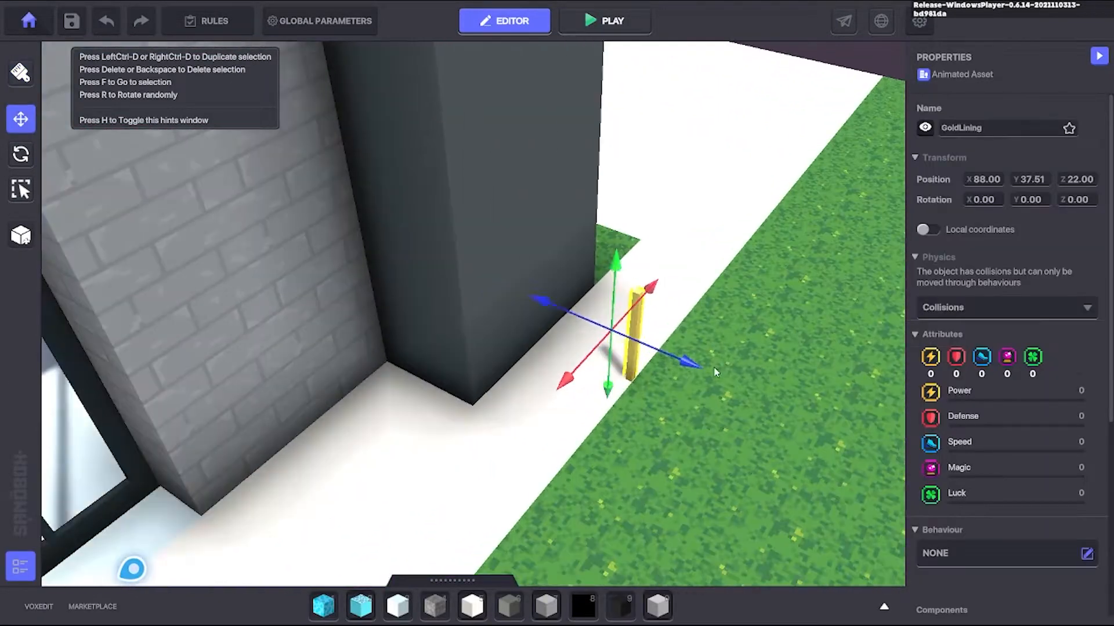
pyautogui.moveTo(614, 361); pyautogui.dragTo(603, 325, button='right')
pyautogui.moveTo(603, 323); pyautogui.dragTo(569, 323)
pyautogui.moveTo(569, 324); pyautogui.dragTo(629, 255, button='right')
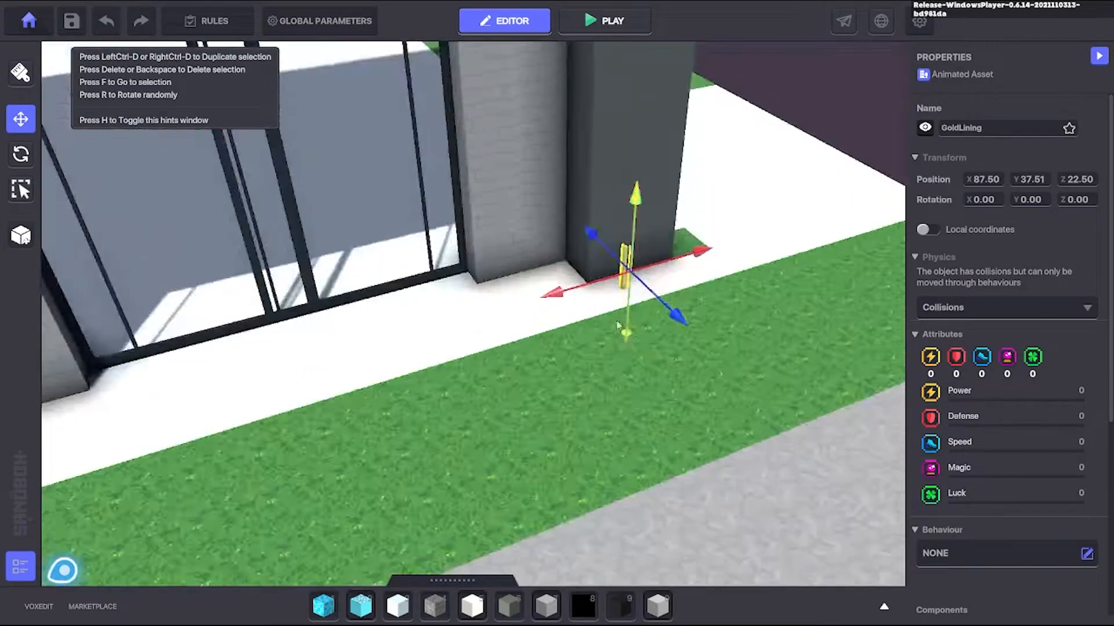
# Step: Duplicate the GoldLining piece and stack the copy directly above it at Y 38.51
pyautogui.hotkey('ctrl', 'd')
pyautogui.moveTo(661, 284); pyautogui.dragTo(676, 308)
pyautogui.scroll(3, 676, 307)
pyautogui.moveTo(710, 218); pyautogui.dragTo(658, 216)
pyautogui.moveTo(658, 216); pyautogui.dragTo(613, 256, button='right')
pyautogui.moveTo(600, 259); pyautogui.dragTo(603, 205)
pyautogui.scroll(3, 603, 232)
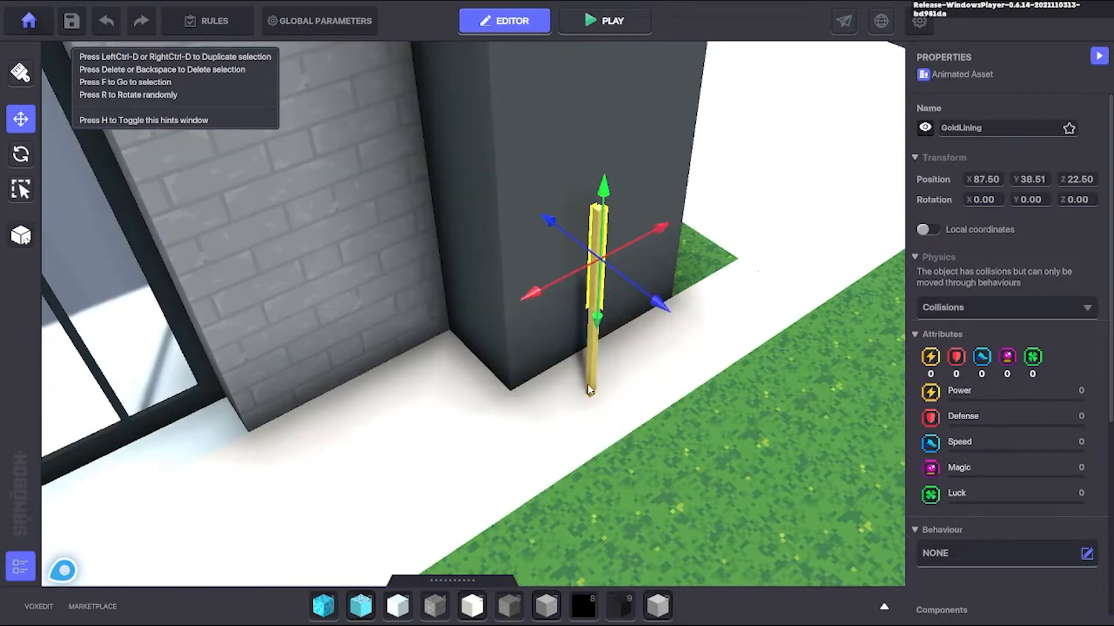
# Step: Select both GoldLining pieces, duplicate them and stack the copies on top of the originals
pyautogui.keyDown('shift'); pyautogui.click(587, 353); pyautogui.keyUp('shift')
pyautogui.hotkey('ctrl', 'd')
pyautogui.moveTo(616, 313); pyautogui.dragTo(701, 377)
pyautogui.scroll(-3, 613, 174)
pyautogui.moveTo(614, 176); pyautogui.dragTo(666, 359, button='right')
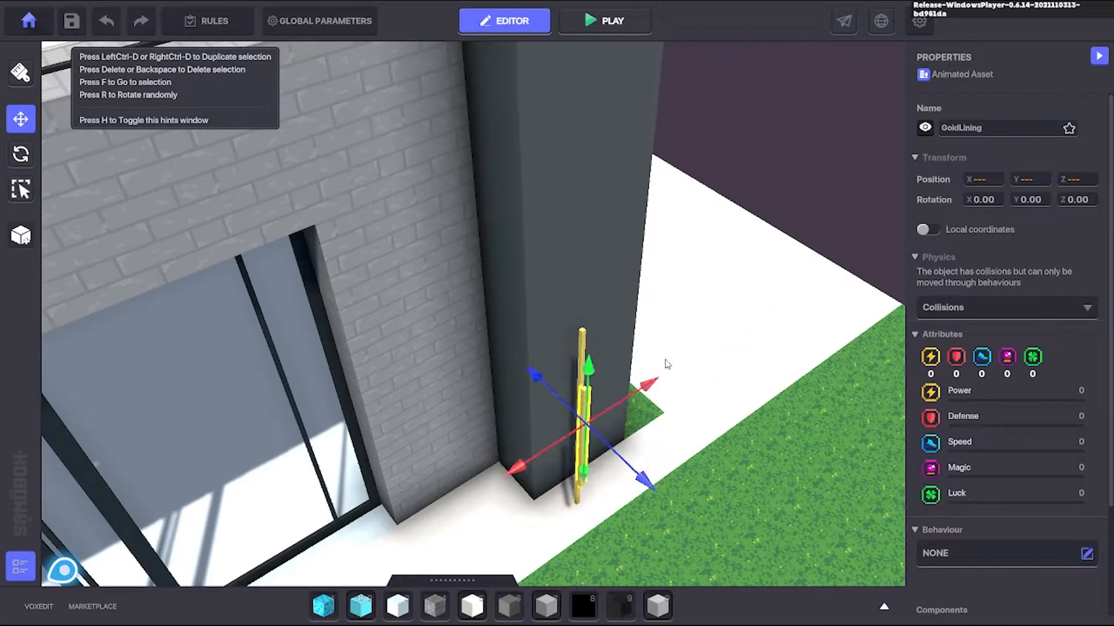
pyautogui.moveTo(593, 124); pyautogui.dragTo(590, 181)
pyautogui.scroll(-3, 590, 181)
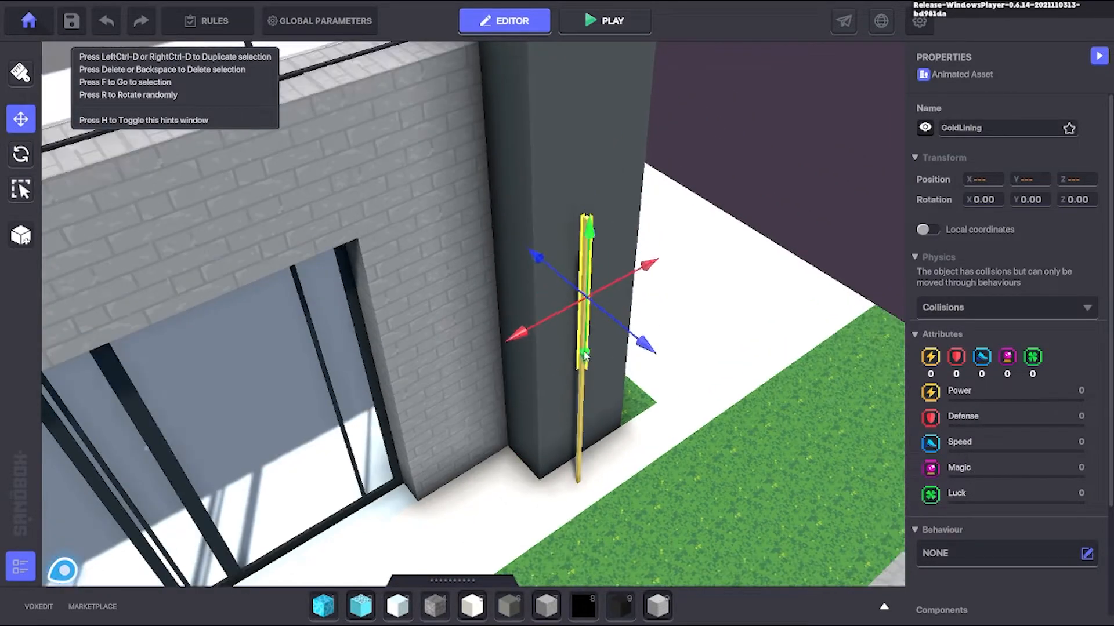
# Step: Duplicate the whole selected gold strip and raise the copy to continue the line up the pillar's front face
pyautogui.keyDown('shift'); pyautogui.click(582, 426); pyautogui.keyUp('shift')
pyautogui.moveTo(582, 426); pyautogui.dragTo(566, 405, button='right')
pyautogui.hotkey('ctrl', 'd')
pyautogui.moveTo(641, 375); pyautogui.dragTo(667, 365)
pyautogui.moveTo(651, 423); pyautogui.dragTo(662, 433)
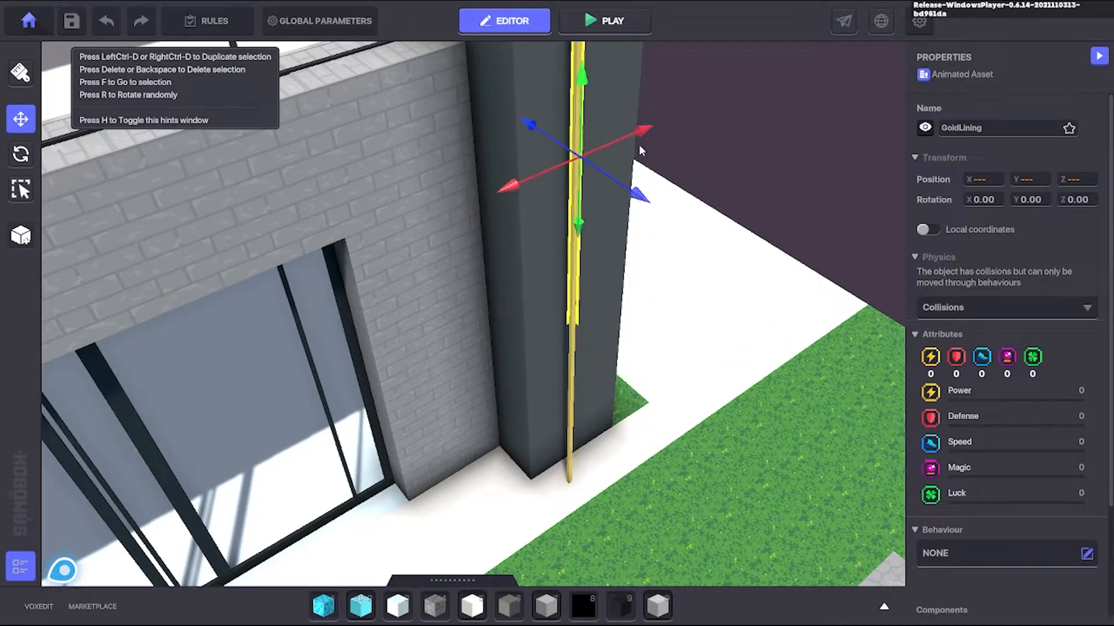
pyautogui.moveTo(640, 145); pyautogui.dragTo(594, 330, button='right')
pyautogui.scroll(-3, 591, 334)
pyautogui.moveTo(603, 265); pyautogui.dragTo(597, 416, button='right')
pyautogui.moveTo(596, 417); pyautogui.dragTo(559, 384)
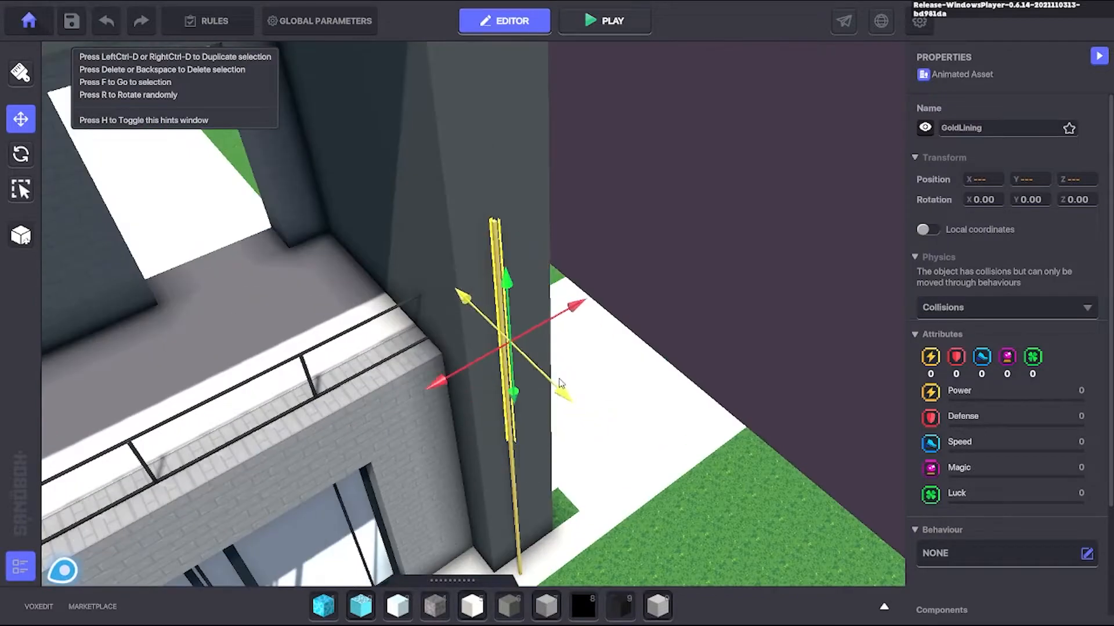
# Step: Extend the gold line to the top of the pillar and delete the excess GoldLining segment
pyautogui.moveTo(559, 384); pyautogui.dragTo(538, 241, button='right')
pyautogui.moveTo(538, 241); pyautogui.dragTo(538, 50)
pyautogui.moveTo(539, 50); pyautogui.dragTo(545, 149, button='right')
pyautogui.moveTo(546, 149); pyautogui.dragTo(545, 94)
pyautogui.click(514, 100)
pyautogui.press('Delete')
# Step: Continue the GoldLining trim horizontally along the front edge of the canopy from the top of the pillar
pyautogui.moveTo(515, 100); pyautogui.dragTo(701, 423, button='right')
pyautogui.scroll(3, 638, 325)
pyautogui.click(590, 341)
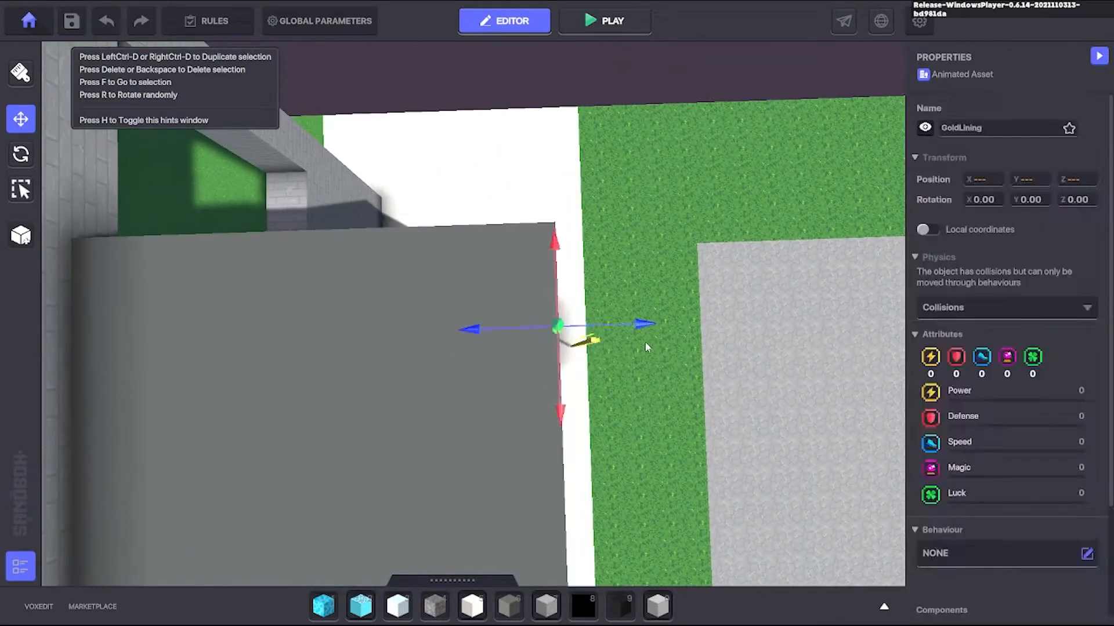
pyautogui.moveTo(644, 342); pyautogui.dragTo(538, 245, button='right')
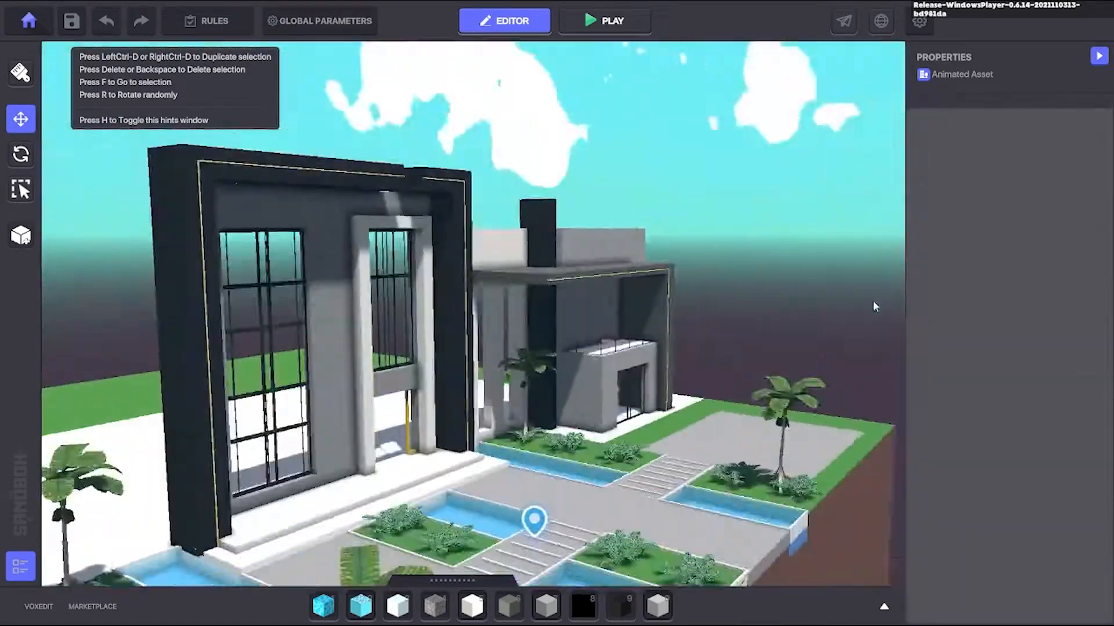
pyautogui.moveTo(873, 301); pyautogui.dragTo(717, 383, button='right')
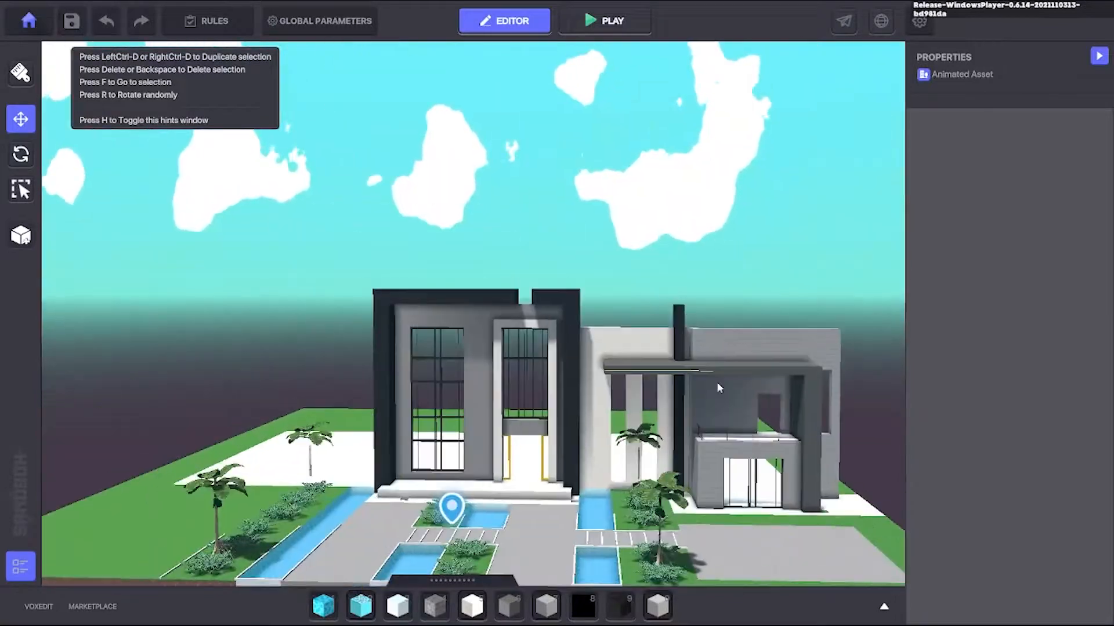
pyautogui.scroll(3, 720, 377)
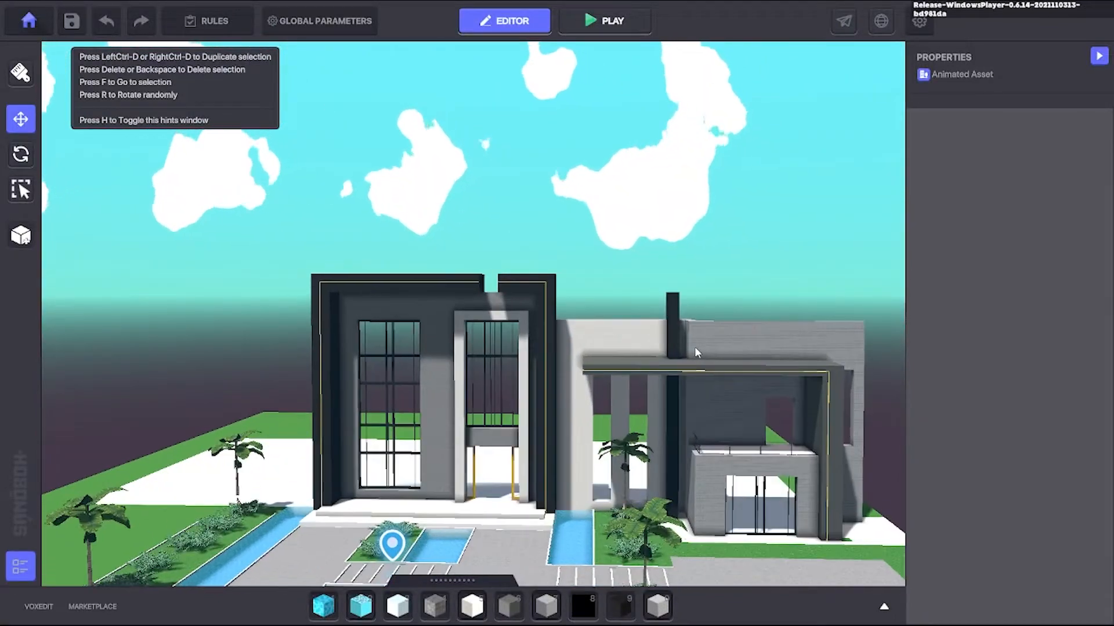
pyautogui.moveTo(695, 346); pyautogui.dragTo(740, 391, button='right')
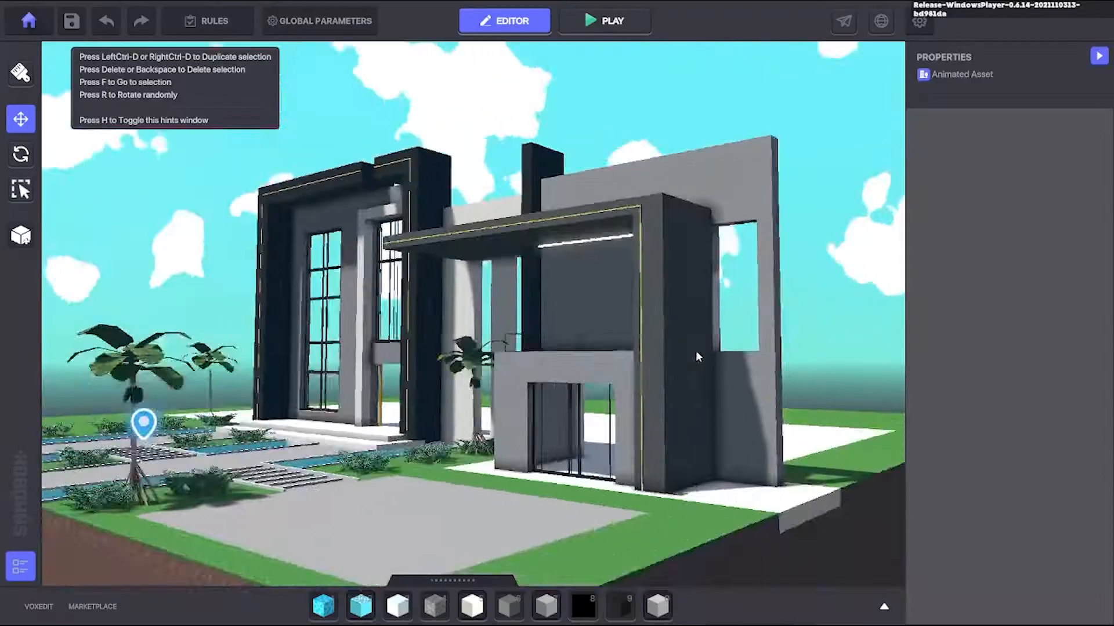
# Step: Replace the outer corner of the white paving beside the canopy pillar with grass
pyautogui.moveTo(695, 351)
pyautogui.mouseDown(button='right')
pyautogui.moveTo(623, 346)
pyautogui.moveTo(348, 441)
pyautogui.moveTo(777, 300)
pyautogui.moveTo(597, 343)
pyautogui.mouseUp(button='right')
pyautogui.click(471, 606)
pyautogui.click(500, 444)
pyautogui.moveTo(754, 484)
pyautogui.keyDown('ctrl'); pyautogui.mouseDown()
pyautogui.moveTo(580, 354)
pyautogui.moveTo(749, 484)
pyautogui.mouseUp(); pyautogui.keyUp('ctrl')
pyautogui.hotkey('ctrl', 'z')
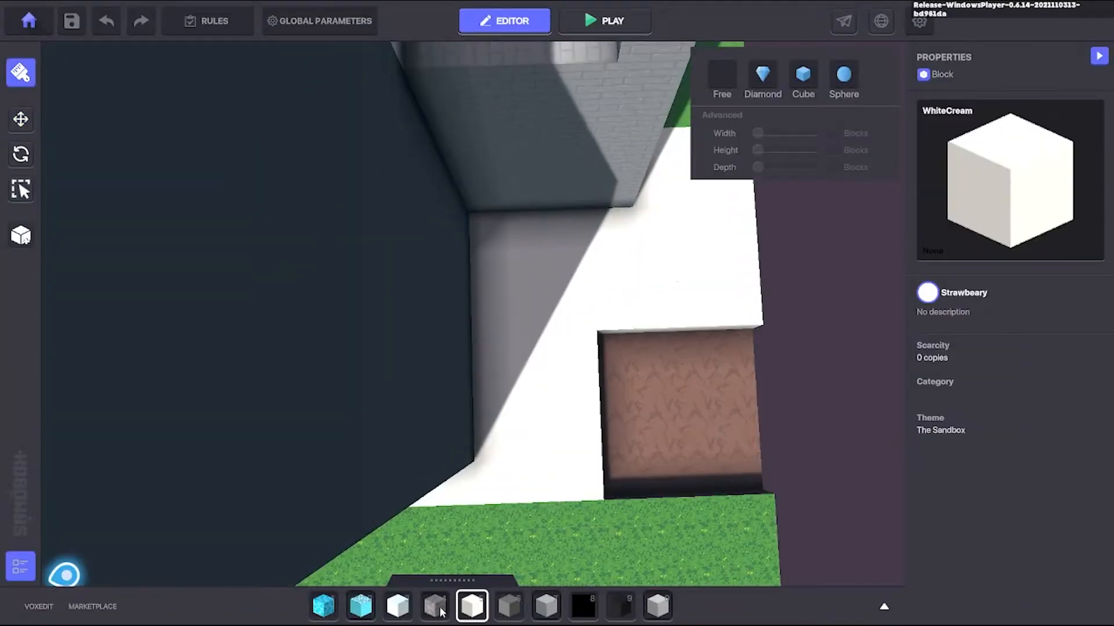
pyautogui.click(583, 606)
pyautogui.moveTo(622, 385); pyautogui.dragTo(746, 476)
# Step: Build the wing's long outer side wall toward the back of the plot in Wiv road brick v2
pyautogui.moveTo(745, 476)
pyautogui.mouseDown(button='right')
pyautogui.moveTo(706, 392)
pyautogui.moveTo(547, 438)
pyautogui.moveTo(660, 352)
pyautogui.moveTo(608, 504)
pyautogui.moveTo(595, 477)
pyautogui.moveTo(589, 334)
pyautogui.moveTo(510, 348)
pyautogui.moveTo(708, 342)
pyautogui.moveTo(687, 353)
pyautogui.moveTo(621, 296)
pyautogui.moveTo(514, 430)
pyautogui.moveTo(554, 437)
pyautogui.moveTo(580, 427)
pyautogui.mouseUp(button='right')
pyautogui.scroll(-8, 688, 353)
pyautogui.press('7')
pyautogui.press('0')
pyautogui.moveTo(522, 174); pyautogui.dragTo(531, 466)
pyautogui.moveTo(531, 466)
pyautogui.mouseDown(button='right')
pyautogui.moveTo(584, 432)
pyautogui.moveTo(618, 343)
pyautogui.moveTo(767, 342)
pyautogui.moveTo(338, 334)
pyautogui.moveTo(499, 267)
pyautogui.moveTo(546, 203)
pyautogui.mouseUp(button='right')
pyautogui.scroll(3, 338, 334)
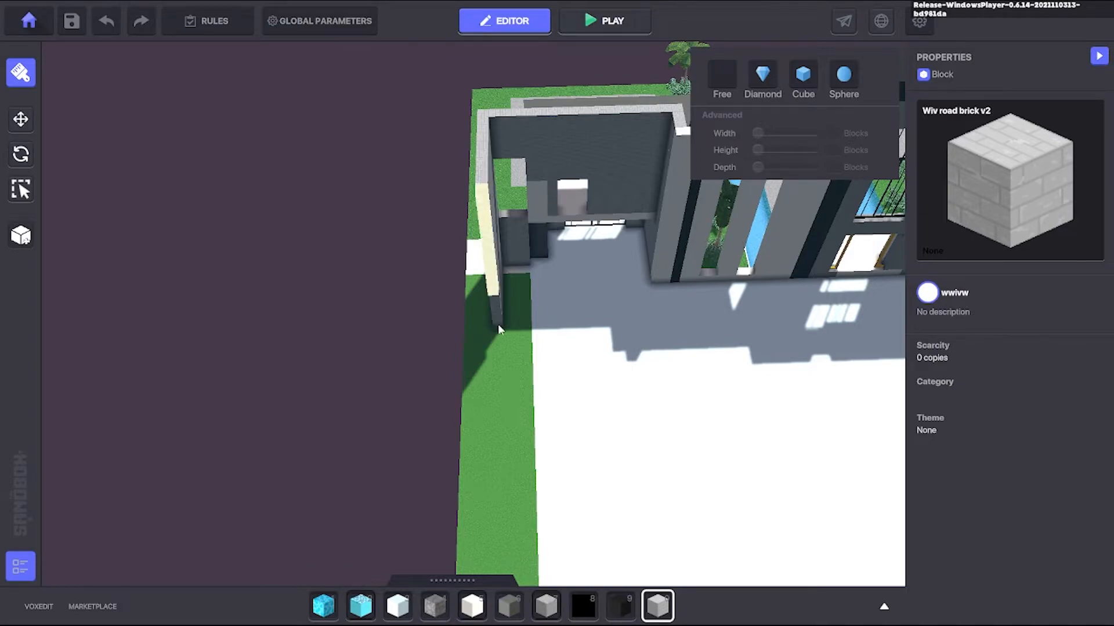
pyautogui.moveTo(499, 325); pyautogui.dragTo(499, 331)
pyautogui.moveTo(499, 331); pyautogui.dragTo(556, 272, button='right')
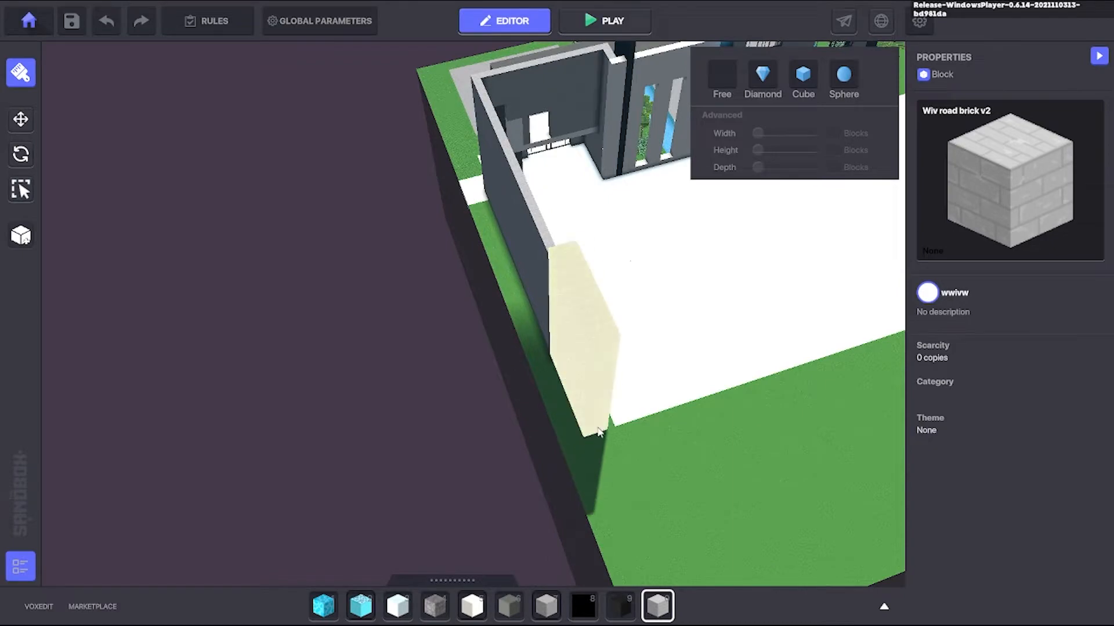
pyautogui.moveTo(565, 358); pyautogui.dragTo(566, 359)
pyautogui.moveTo(566, 359); pyautogui.dragTo(493, 345, button='right')
# Step: Face the column at the wing's front corner with Stone block 1 and extend a Stone block 1 panel back along the side wall
pyautogui.press('7')
pyautogui.moveTo(483, 458); pyautogui.dragTo(603, 281, button='right')
pyautogui.press('9')
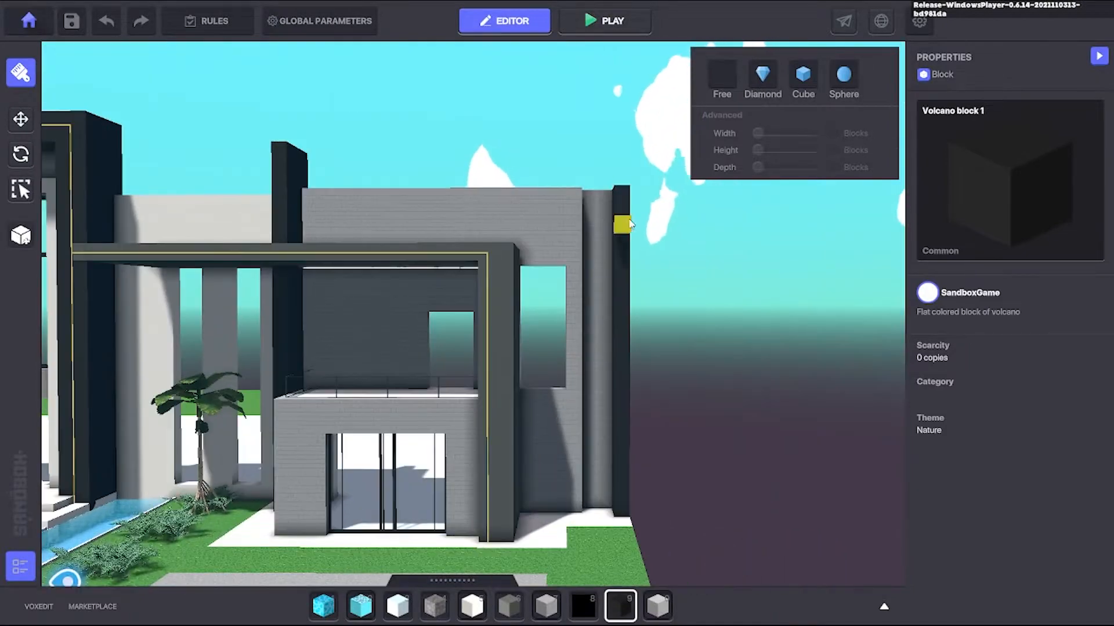
pyautogui.moveTo(629, 222); pyautogui.dragTo(628, 501)
pyautogui.moveTo(628, 502)
pyautogui.mouseDown(button='right')
pyautogui.moveTo(661, 513)
pyautogui.moveTo(623, 214)
pyautogui.mouseUp(button='right')
pyautogui.moveTo(623, 214); pyautogui.dragTo(622, 502)
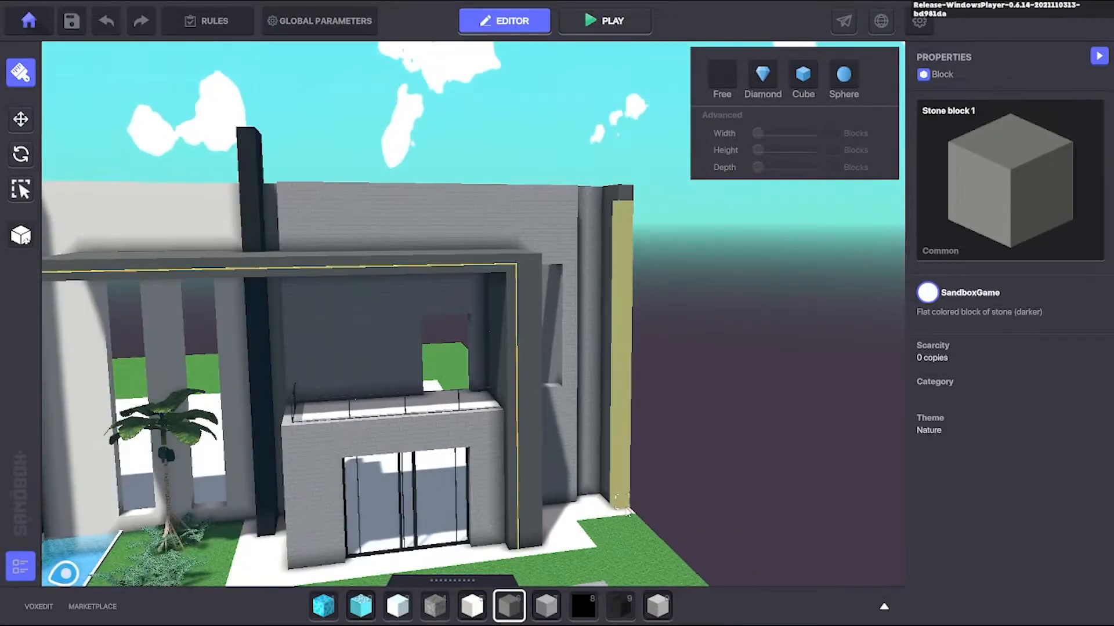
pyautogui.moveTo(622, 502)
pyautogui.mouseDown(button='right')
pyautogui.moveTo(505, 246)
pyautogui.moveTo(454, 175)
pyautogui.mouseUp(button='right')
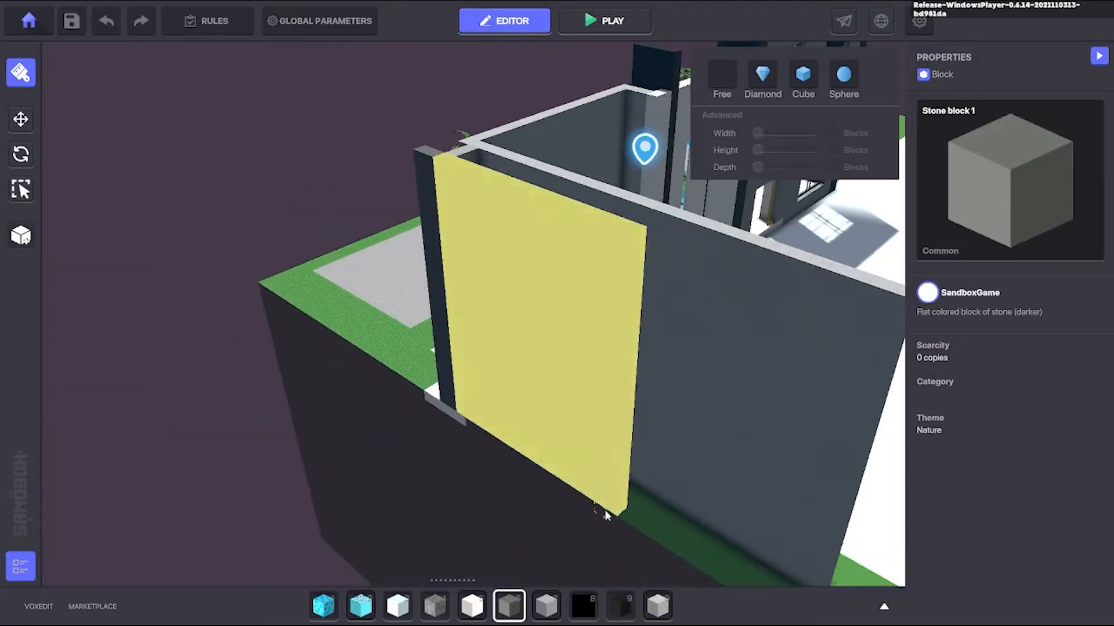
pyautogui.moveTo(604, 514); pyautogui.dragTo(607, 512)
# Step: Close the rear end of the outer panel with a Stone block 1 return to the brick side wall
pyautogui.moveTo(608, 512); pyautogui.dragTo(774, 342, button='right')
pyautogui.moveTo(470, 194); pyautogui.dragTo(549, 331, button='right')
pyautogui.scroll(5, 549, 330)
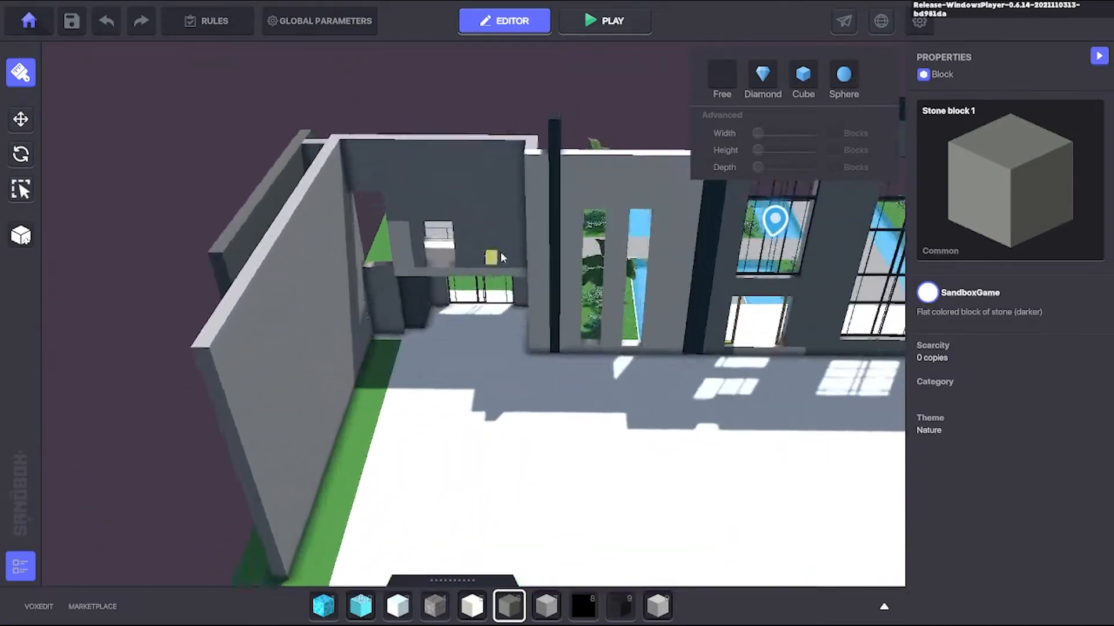
pyautogui.moveTo(503, 257); pyautogui.dragTo(1066, 389, button='right')
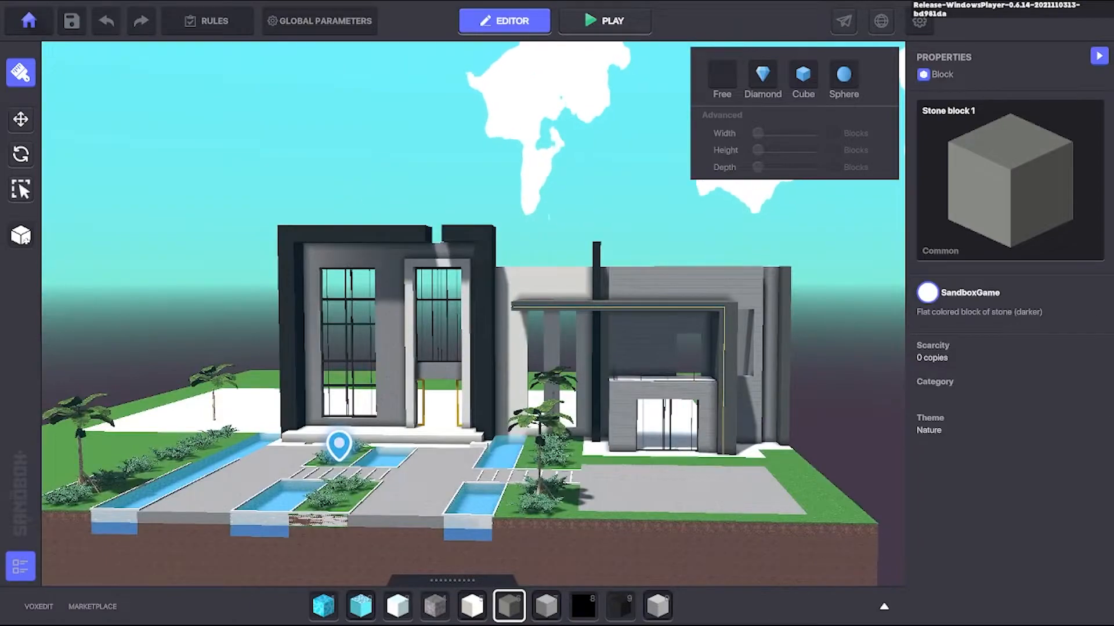
pyautogui.moveTo(559, 308); pyautogui.dragTo(627, 266, button='right')
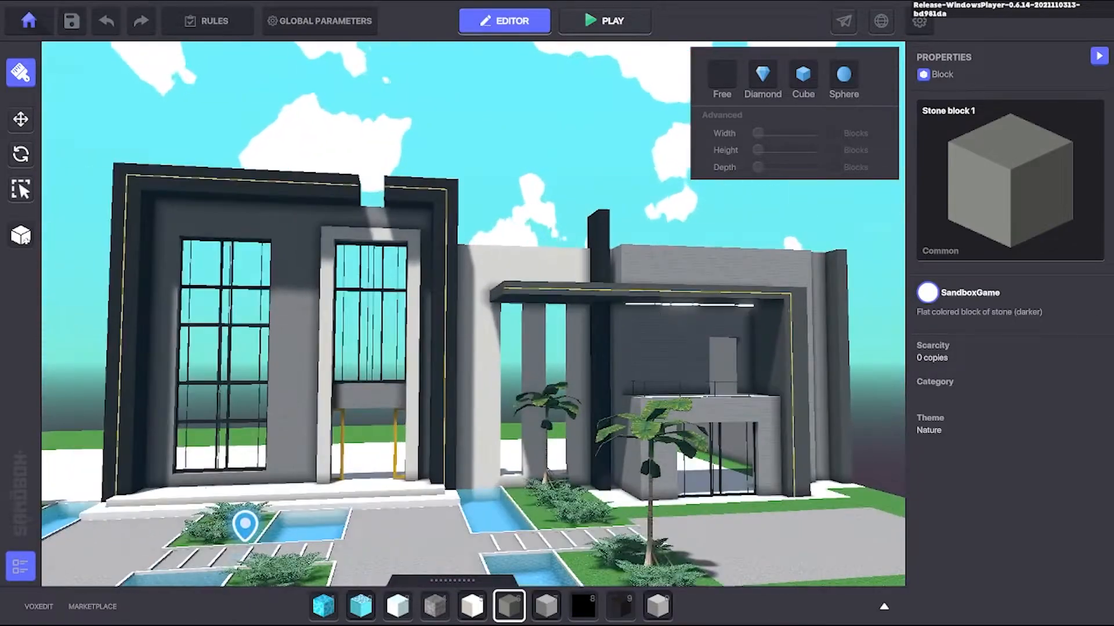
pyautogui.scroll(2, 625, 253)
pyautogui.scroll(2, 625, 253)
pyautogui.moveTo(723, 214); pyautogui.dragTo(562, 216, button='right')
pyautogui.moveTo(428, 168); pyautogui.dragTo(557, 440)
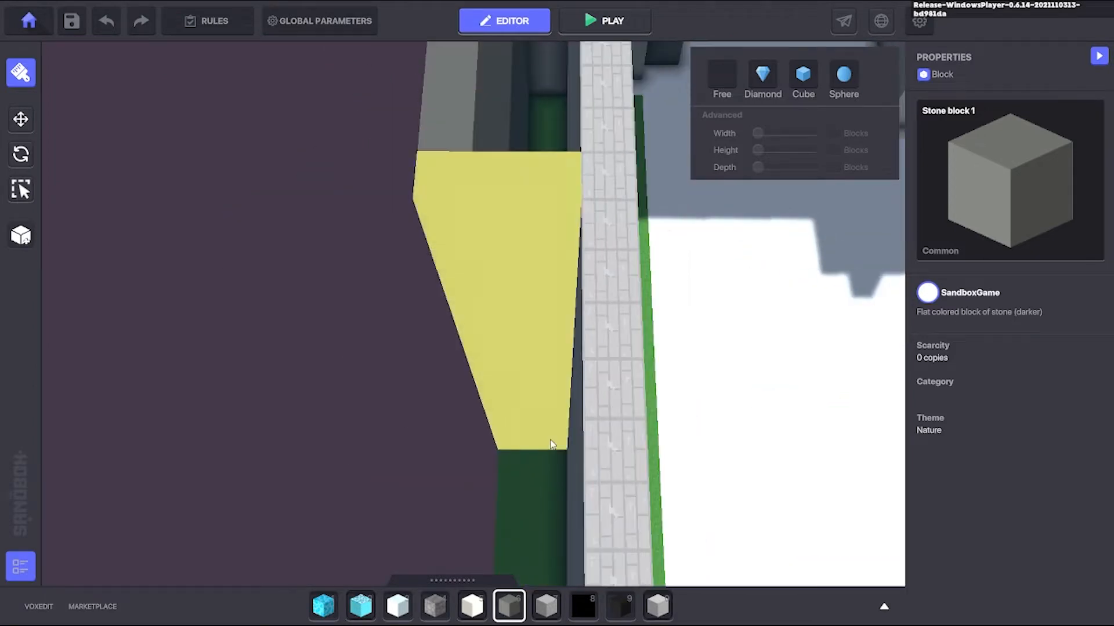
pyautogui.moveTo(557, 441); pyautogui.dragTo(503, 442, button='right')
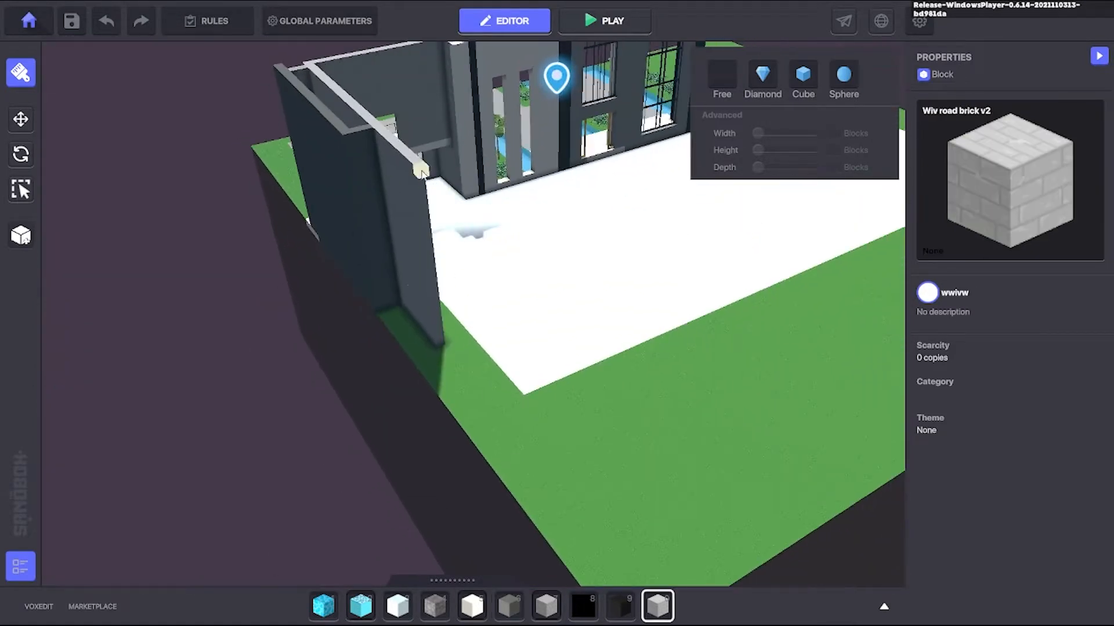
# Step: Build a hollow square tower of Volcano block 1 at the rear end of the brick side wall
pyautogui.moveTo(494, 301); pyautogui.dragTo(430, 313, button='middle')
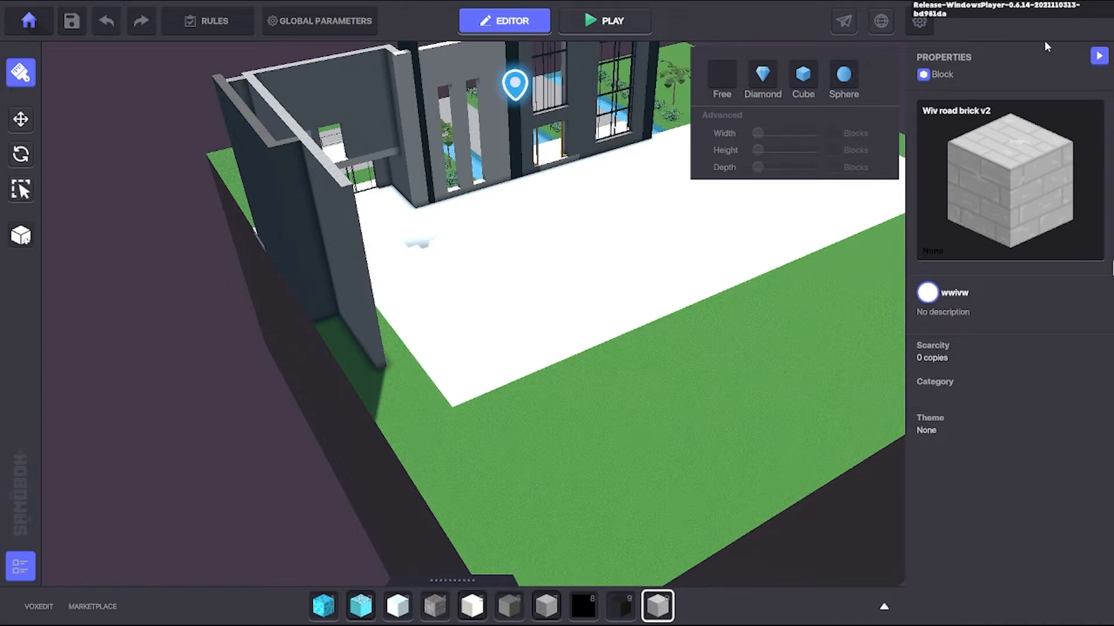
pyautogui.moveTo(348, 207); pyautogui.dragTo(559, 403)
pyautogui.moveTo(559, 402); pyautogui.dragTo(367, 180, button='right')
pyautogui.moveTo(367, 179); pyautogui.dragTo(545, 325)
pyautogui.moveTo(545, 325); pyautogui.dragTo(434, 249, button='right')
pyautogui.hotkey('ctrl', 'z')
pyautogui.scroll(5, 427, 236)
pyautogui.click(565, 391)
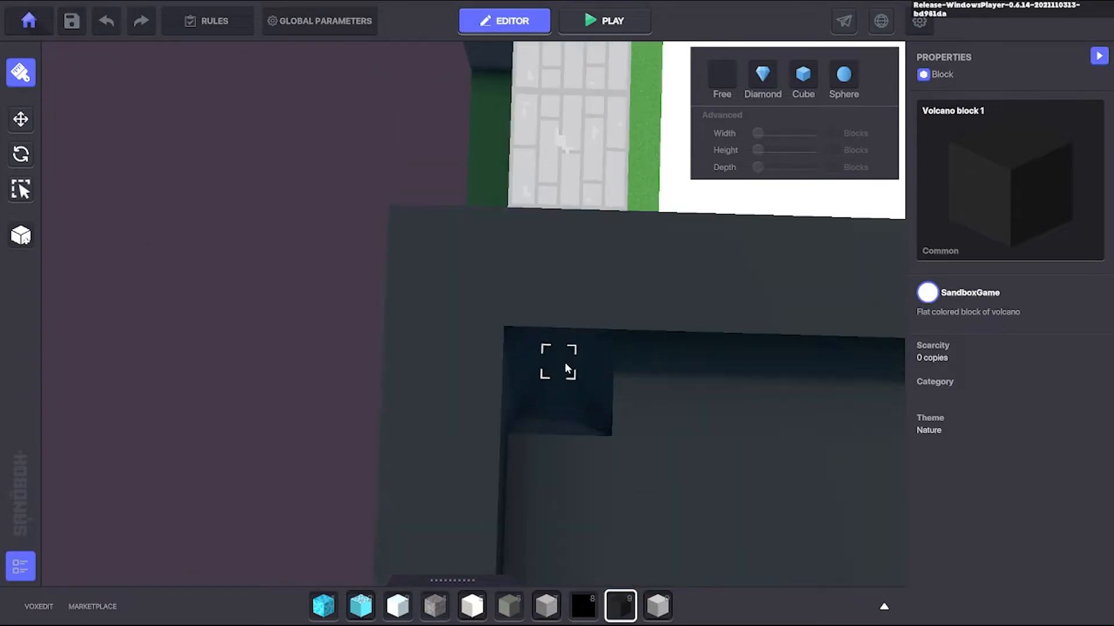
pyautogui.scroll(-5, 564, 359)
pyautogui.moveTo(563, 360); pyautogui.dragTo(629, 333)
pyautogui.moveTo(629, 333); pyautogui.dragTo(568, 354, button='right')
# Step: Pave the floor inside the square tower with WhiteCream blocks
pyautogui.click(472, 606)
pyautogui.moveTo(422, 226); pyautogui.dragTo(623, 471)
pyautogui.moveTo(623, 471); pyautogui.dragTo(398, 181, button='right')
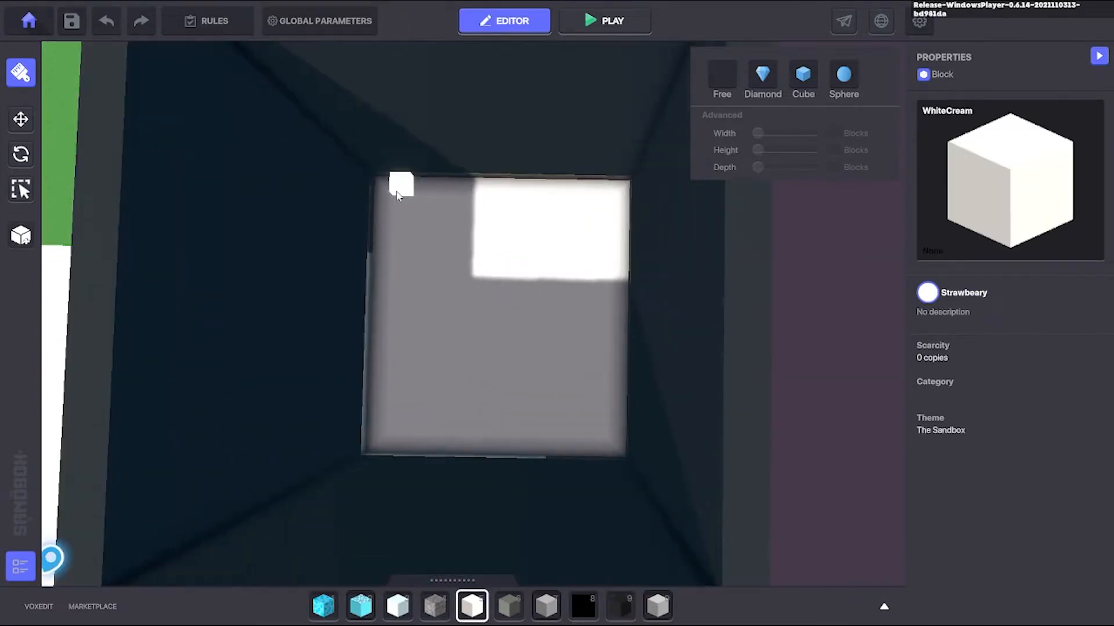
pyautogui.moveTo(398, 181); pyautogui.dragTo(621, 449)
pyautogui.moveTo(621, 449); pyautogui.dragTo(526, 231, button='right')
# Step: Move the tower's outer wall outward in Volcano block 1 and cover the exposed floor strip with WhiteCream
pyautogui.press('9')
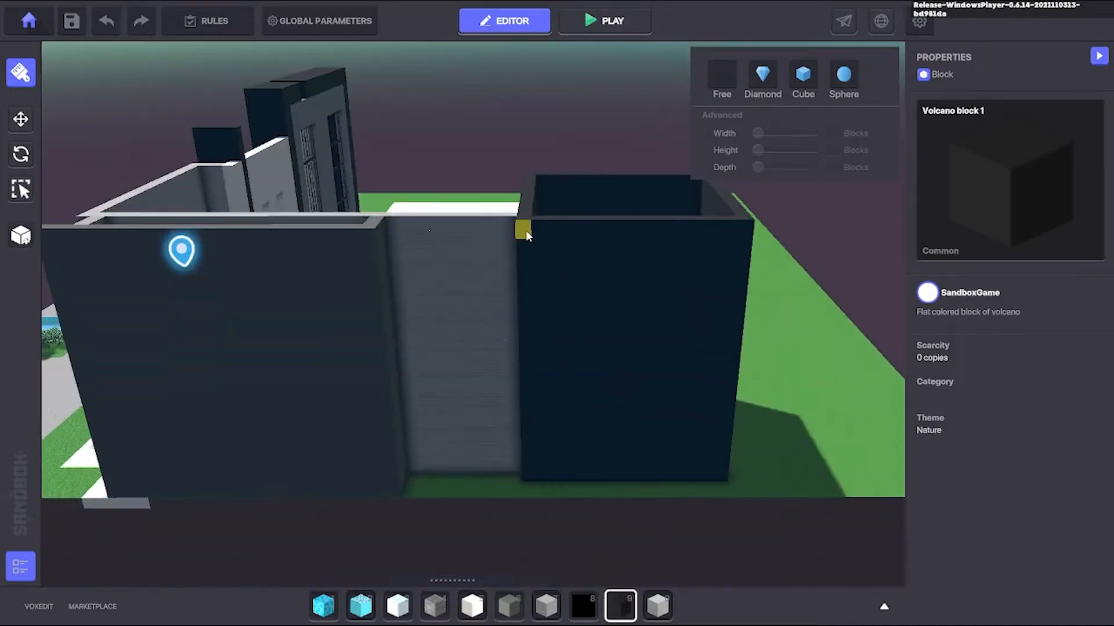
pyautogui.moveTo(526, 231); pyautogui.dragTo(725, 481)
pyautogui.moveTo(725, 481); pyautogui.dragTo(477, 236, button='right')
pyautogui.moveTo(477, 237); pyautogui.dragTo(667, 349)
pyautogui.moveTo(667, 349); pyautogui.dragTo(520, 347, button='right')
pyautogui.moveTo(520, 346); pyautogui.dragTo(687, 356)
pyautogui.moveTo(688, 357); pyautogui.dragTo(522, 571, button='right')
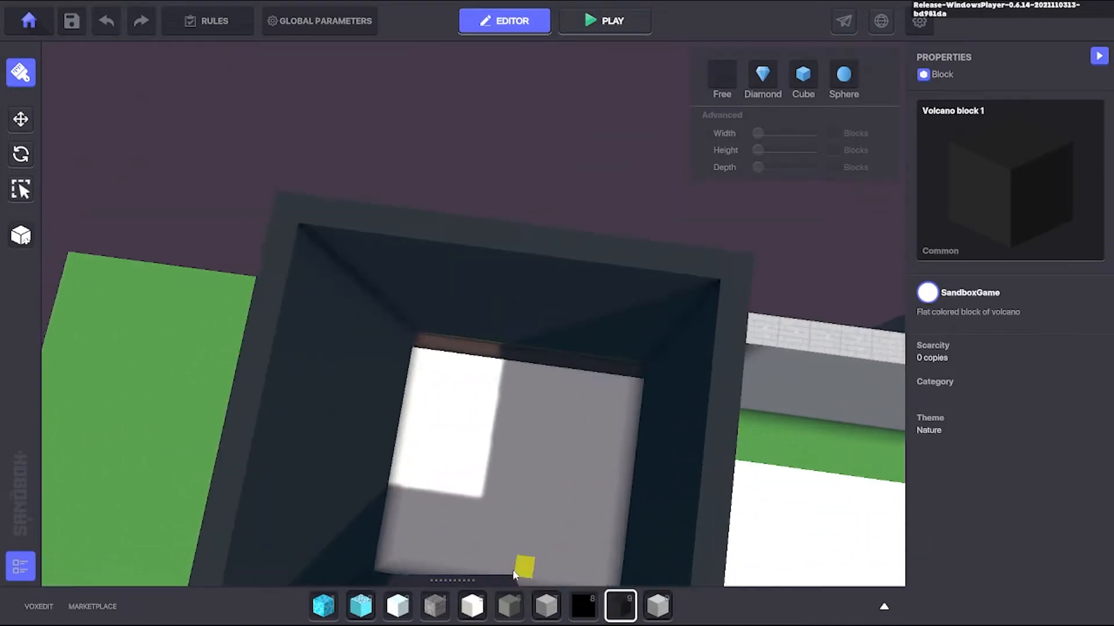
pyautogui.press('5')
pyautogui.moveTo(564, 388); pyautogui.dragTo(672, 326, button='right')
# Step: Raise the tower's walls side by side above the brick side wall with Volcano block 1
pyautogui.press('9')
pyautogui.moveTo(529, 264); pyautogui.dragTo(552, 285, button='right')
pyautogui.moveTo(447, 249); pyautogui.dragTo(419, 233)
pyautogui.moveTo(418, 233); pyautogui.dragTo(395, 278, button='right')
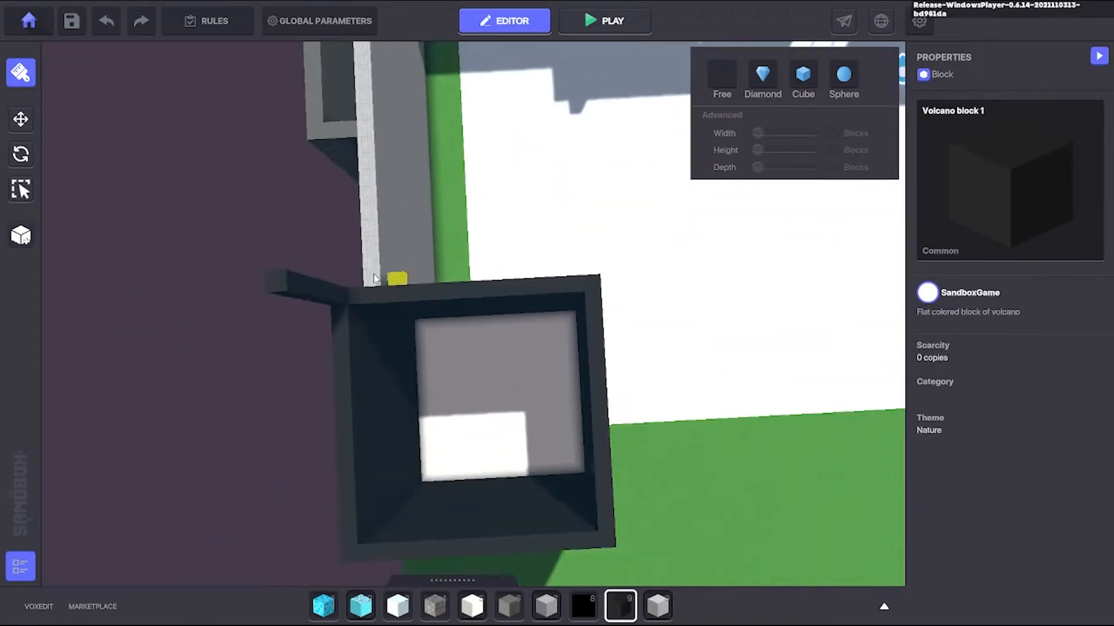
pyautogui.moveTo(395, 278); pyautogui.dragTo(615, 250)
pyautogui.moveTo(614, 250); pyautogui.dragTo(671, 214, button='right')
pyautogui.moveTo(656, 214); pyautogui.dragTo(639, 458)
pyautogui.moveTo(639, 458); pyautogui.dragTo(435, 219, button='right')
pyautogui.moveTo(435, 219); pyautogui.dragTo(458, 482)
pyautogui.moveTo(458, 481); pyautogui.dragTo(321, 451, button='right')
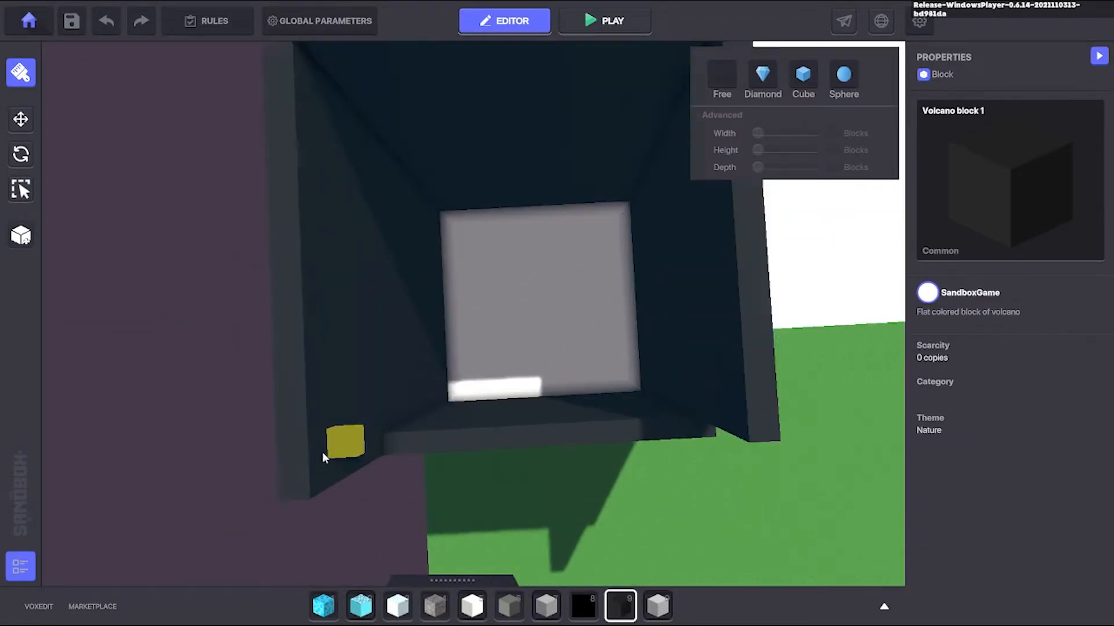
pyautogui.moveTo(322, 451); pyautogui.dragTo(720, 441)
pyautogui.moveTo(719, 441); pyautogui.dragTo(482, 200, button='right')
# Step: Cut away the tower's walls between the corners, leaving tall Volcano block 1 corner columns
pyautogui.moveTo(566, 459); pyautogui.dragTo(252, 318, button='right')
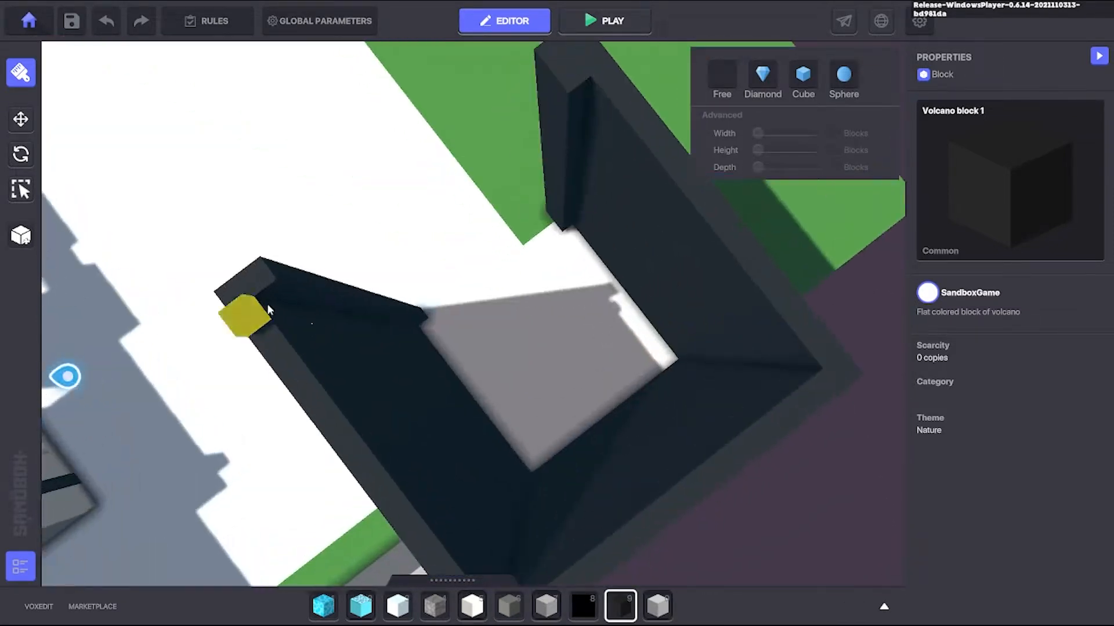
pyautogui.moveTo(385, 306); pyautogui.dragTo(638, 278, button='right')
pyautogui.moveTo(667, 241); pyautogui.dragTo(520, 540)
pyautogui.moveTo(520, 541); pyautogui.dragTo(522, 420, button='right')
pyautogui.moveTo(603, 467); pyautogui.dragTo(488, 546)
pyautogui.moveTo(488, 547); pyautogui.dragTo(676, 265, button='right')
pyautogui.moveTo(502, 511); pyautogui.dragTo(493, 275, button='right')
pyautogui.moveTo(493, 275); pyautogui.dragTo(610, 430)
pyautogui.moveTo(610, 431); pyautogui.dragTo(406, 142, button='right')
pyautogui.moveTo(406, 142); pyautogui.dragTo(503, 300)
pyautogui.moveTo(504, 301); pyautogui.dragTo(374, 351, button='right')
# Step: Build lower WhiteCream walls between the tower's dark corner columns
pyautogui.press('5')
pyautogui.moveTo(374, 351); pyautogui.dragTo(570, 558)
pyautogui.moveTo(570, 559); pyautogui.dragTo(447, 284, button='right')
pyautogui.moveTo(446, 284); pyautogui.dragTo(629, 417)
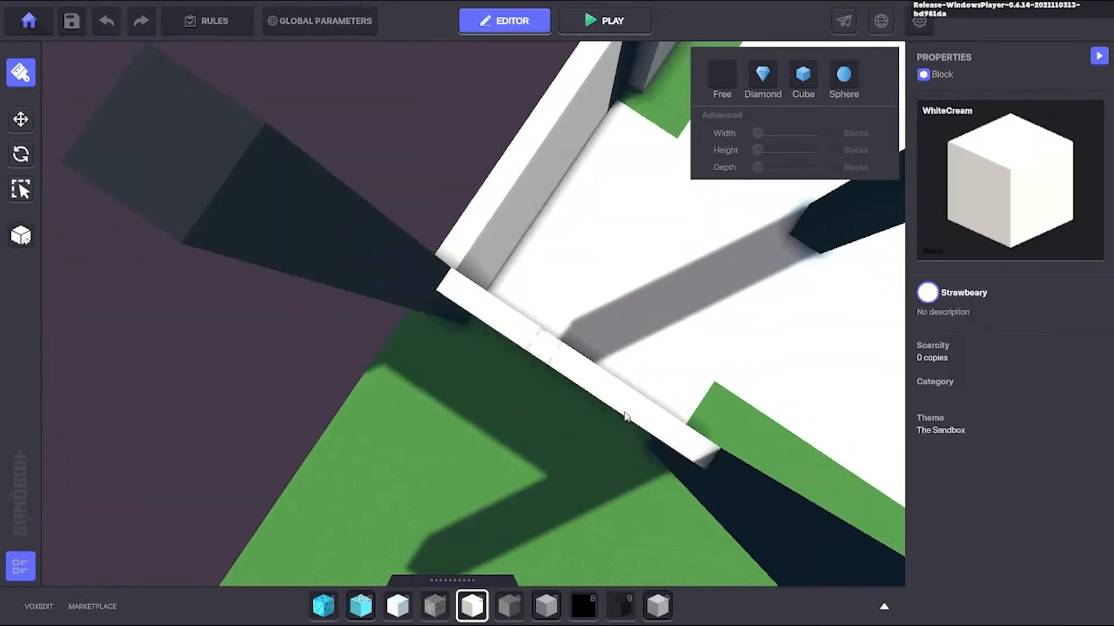
pyautogui.moveTo(629, 418); pyautogui.dragTo(468, 347, button='right')
pyautogui.moveTo(722, 504); pyautogui.dragTo(543, 451, button='right')
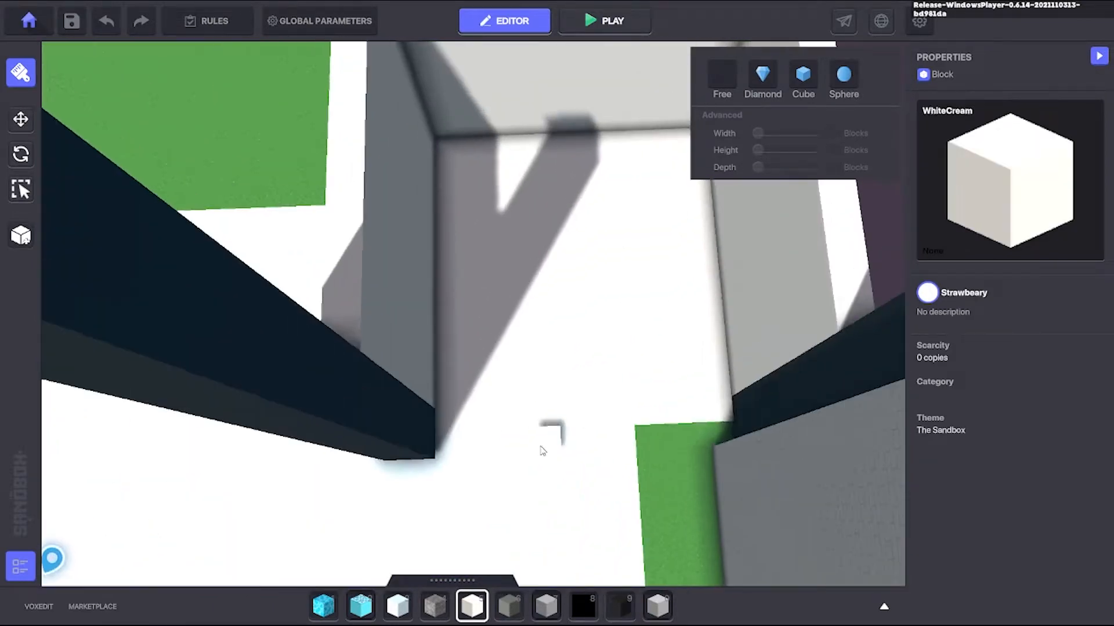
pyautogui.moveTo(740, 416); pyautogui.dragTo(476, 426, button='right')
# Step: Add projecting WhiteCream upper wall panels above the lower walls between the tower's columns
pyautogui.moveTo(737, 444); pyautogui.dragTo(482, 437)
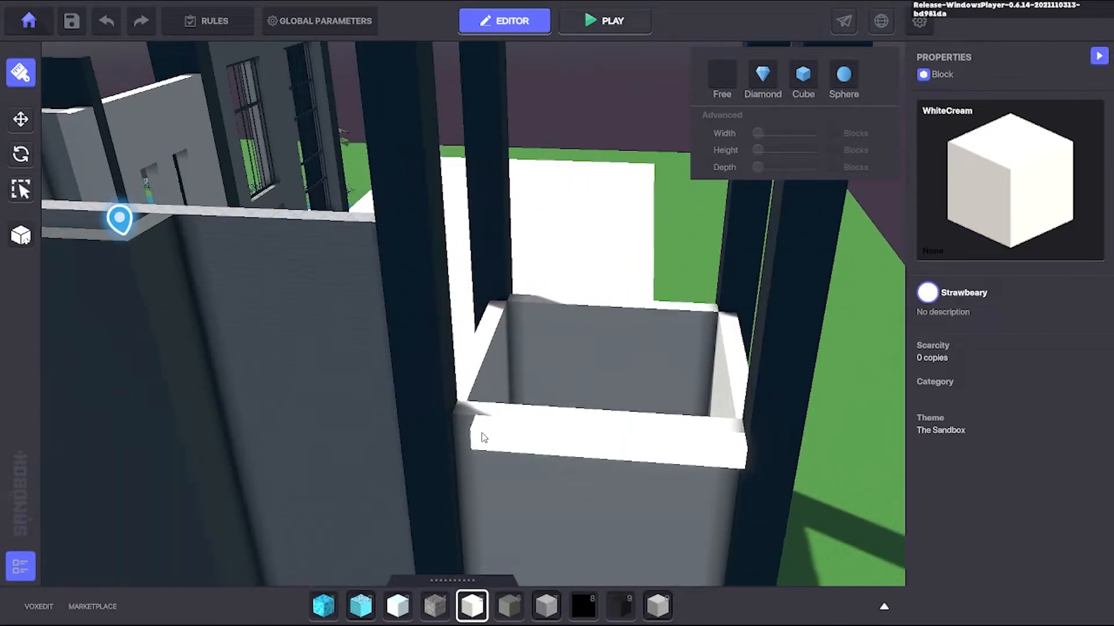
pyautogui.moveTo(482, 437)
pyautogui.mouseDown(button='right')
pyautogui.moveTo(461, 412)
pyautogui.moveTo(472, 370)
pyautogui.moveTo(435, 380)
pyautogui.mouseUp(button='right')
pyautogui.moveTo(435, 380); pyautogui.dragTo(690, 435)
pyautogui.moveTo(691, 435)
pyautogui.mouseDown(button='right')
pyautogui.moveTo(677, 329)
pyautogui.moveTo(511, 345)
pyautogui.moveTo(684, 380)
pyautogui.moveTo(585, 399)
pyautogui.moveTo(565, 385)
pyautogui.moveTo(492, 150)
pyautogui.mouseUp(button='right')
pyautogui.moveTo(817, 382); pyautogui.dragTo(703, 445, button='right')
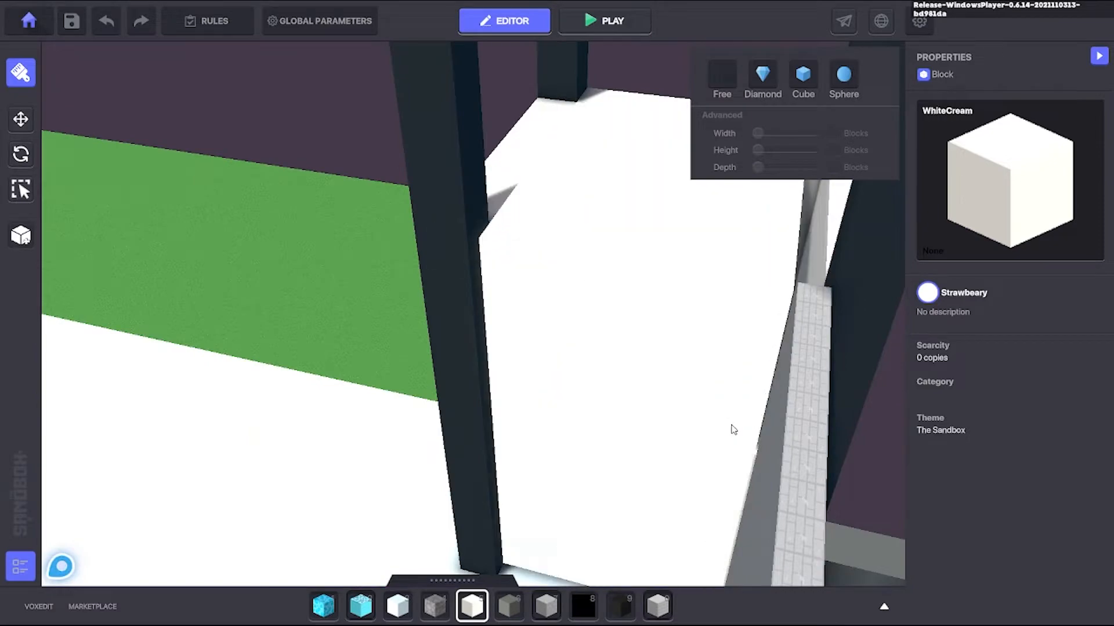
pyautogui.moveTo(733, 430); pyautogui.dragTo(555, 286, button='right')
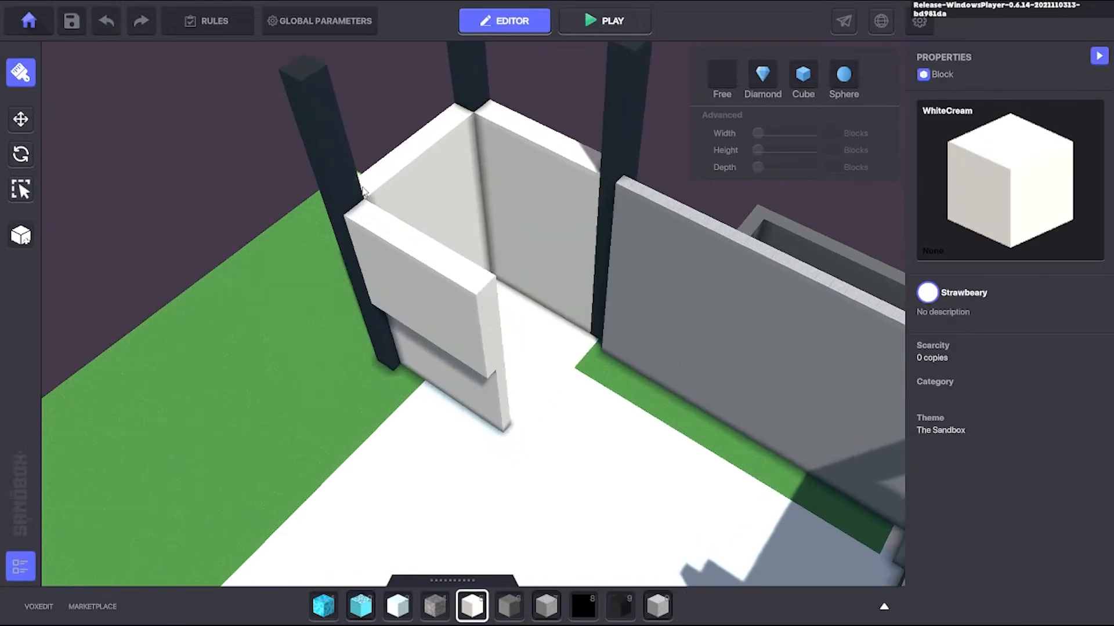
pyautogui.moveTo(493, 377); pyautogui.dragTo(440, 306, button='right')
pyautogui.moveTo(546, 369); pyautogui.dragTo(598, 276, button='right')
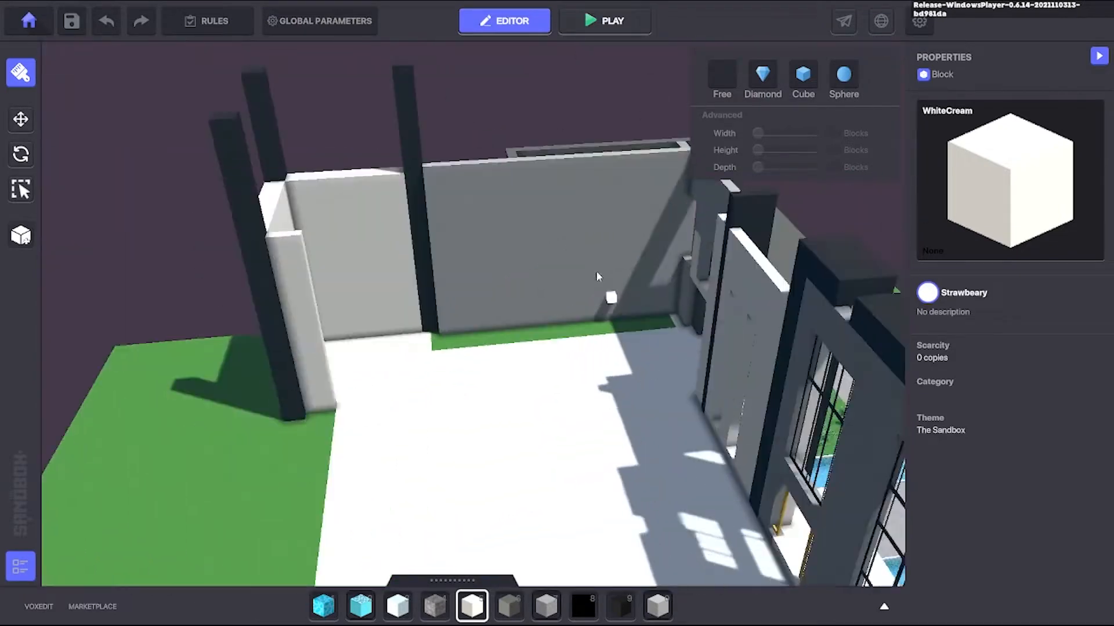
# Step: Cut tall window slots in the outer Stone block 1 panel and a window opening in the tower's upper wall
pyautogui.moveTo(704, 341); pyautogui.dragTo(485, 213, button='right')
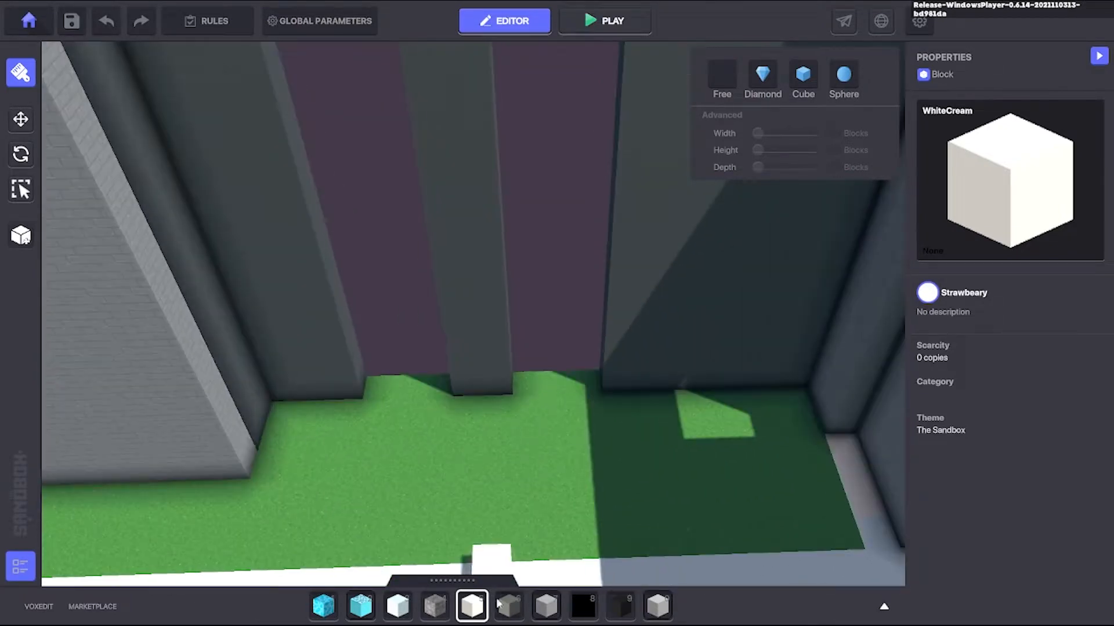
pyautogui.moveTo(440, 387); pyautogui.dragTo(456, 258, button='right')
pyautogui.moveTo(455, 258); pyautogui.dragTo(643, 383)
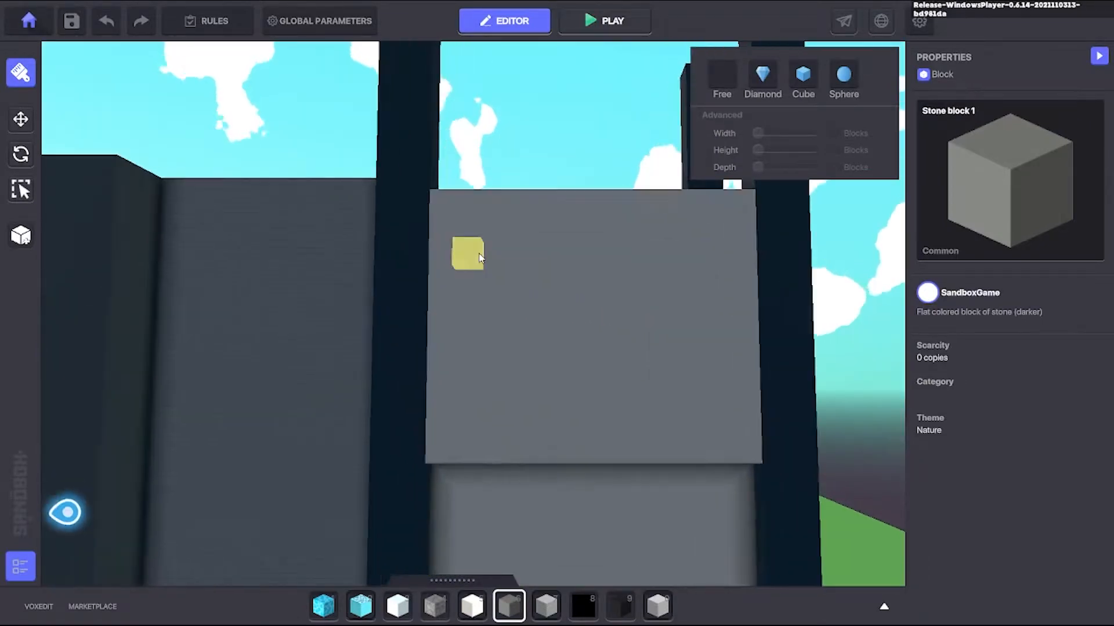
pyautogui.moveTo(480, 258); pyautogui.dragTo(369, 270, button='right')
pyautogui.moveTo(694, 250); pyautogui.dragTo(714, 257)
# Step: Build a WhiteCream sill and side edges around the tower's window opening
pyautogui.press('5')
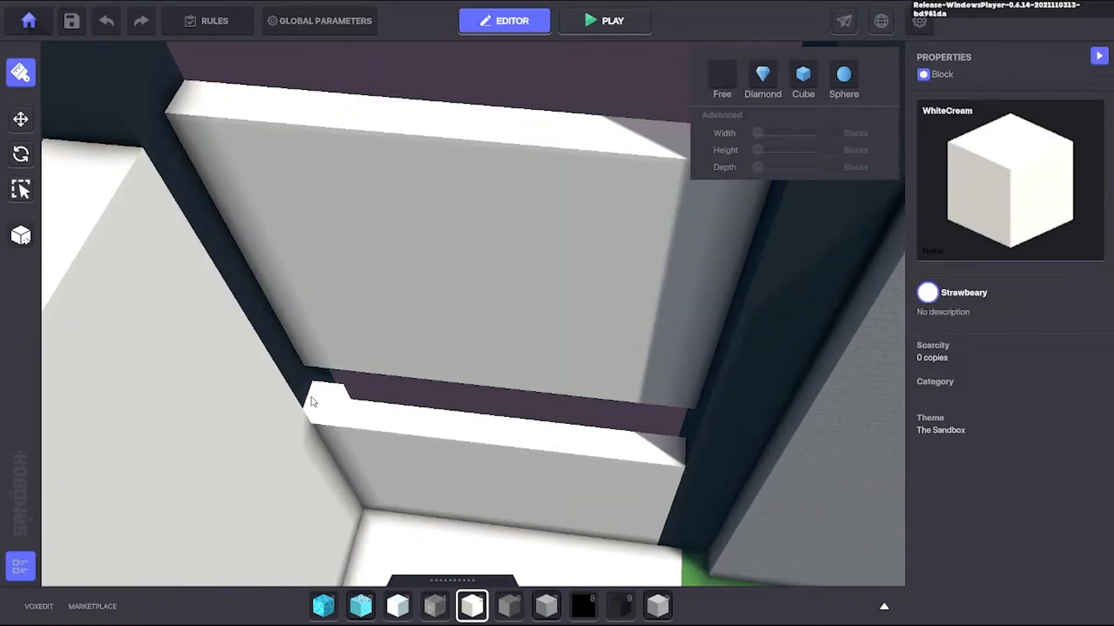
pyautogui.moveTo(316, 398); pyautogui.dragTo(676, 436)
pyautogui.moveTo(675, 437); pyautogui.dragTo(435, 200, button='right')
pyautogui.moveTo(435, 200); pyautogui.dragTo(464, 406)
pyautogui.moveTo(488, 396); pyautogui.dragTo(593, 231, button='right')
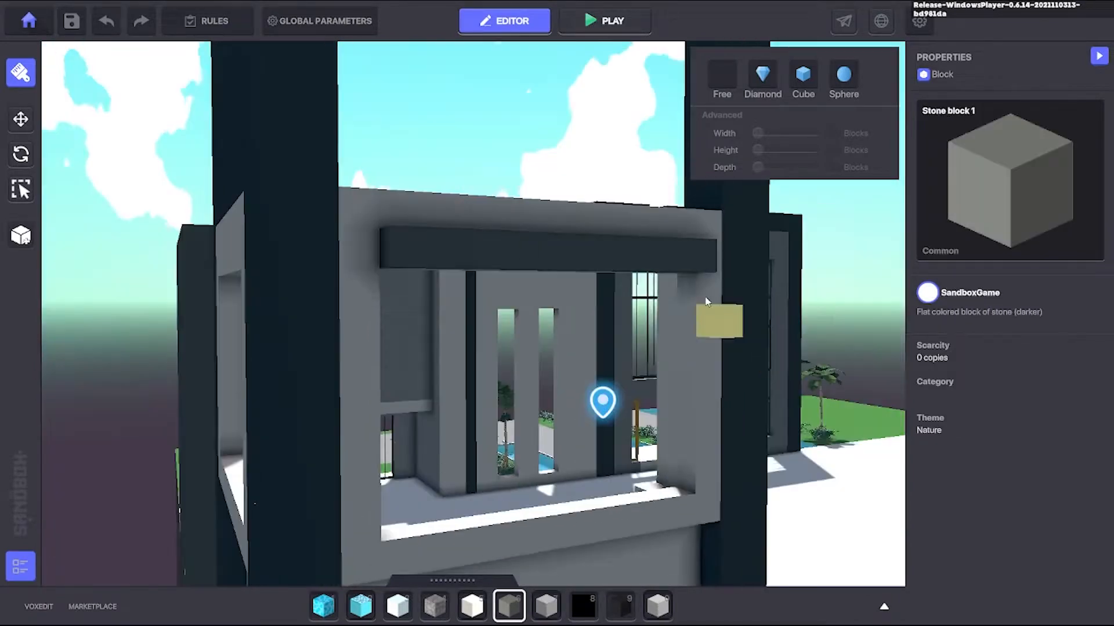
# Step: Frame the outside of the tower's windows with Stone block 1 and save the project
pyautogui.moveTo(677, 391)
pyautogui.mouseDown(button='right')
pyautogui.moveTo(651, 385)
pyautogui.moveTo(647, 358)
pyautogui.moveTo(677, 381)
pyautogui.mouseUp(button='right')
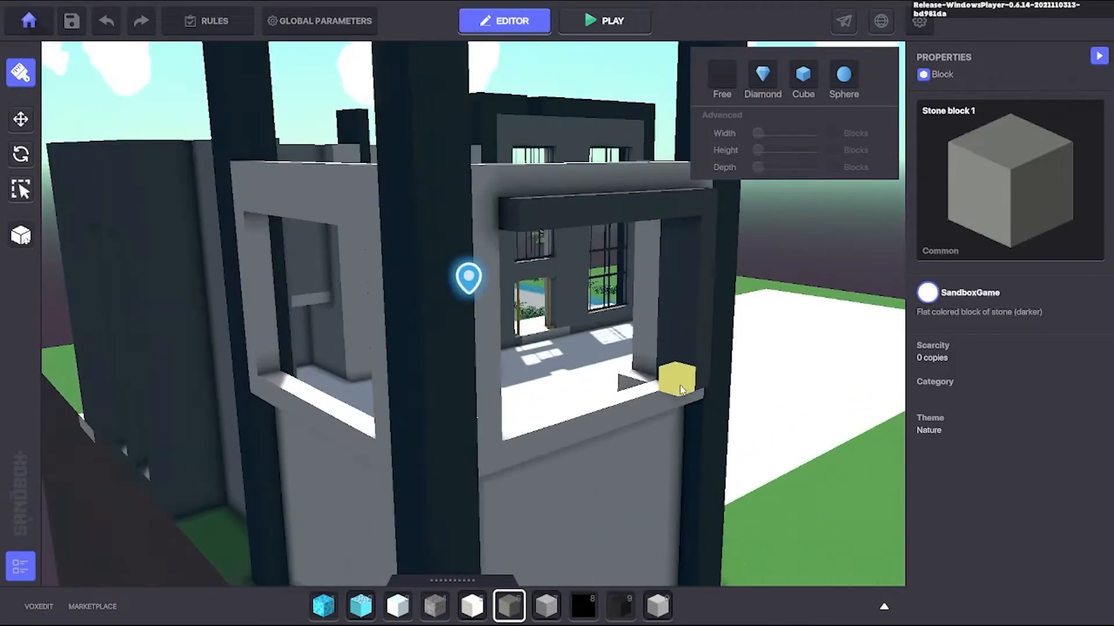
pyautogui.moveTo(676, 380); pyautogui.dragTo(505, 429)
pyautogui.moveTo(505, 429); pyautogui.dragTo(693, 195, button='right')
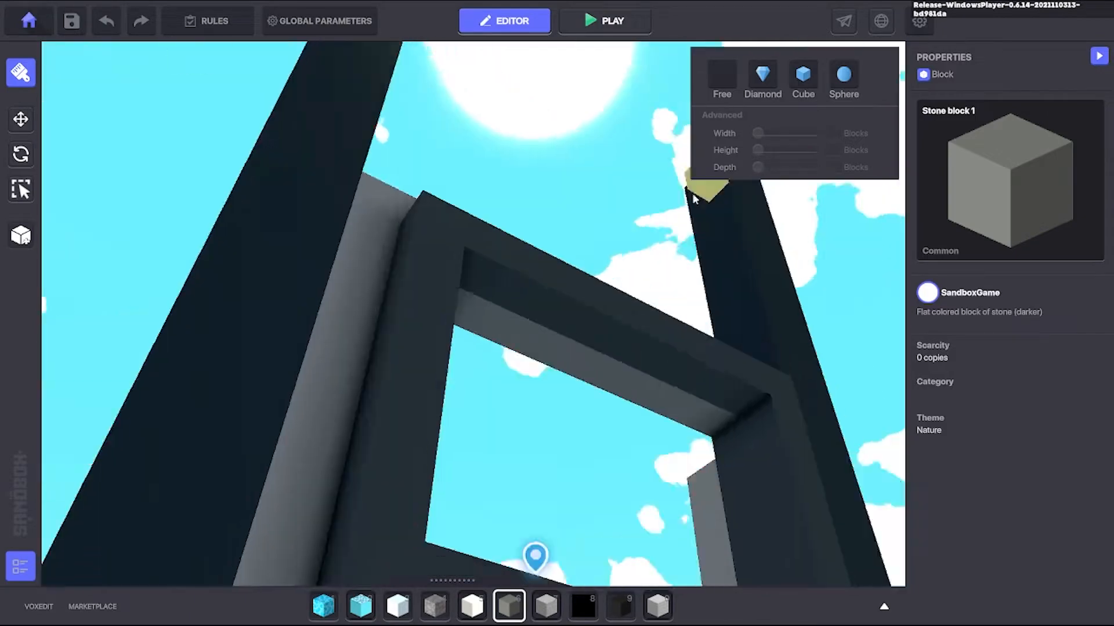
pyautogui.moveTo(488, 304); pyautogui.dragTo(486, 303)
pyautogui.moveTo(486, 303); pyautogui.dragTo(571, 255, button='right')
pyautogui.moveTo(571, 255); pyautogui.dragTo(611, 453)
pyautogui.moveTo(610, 453); pyautogui.dragTo(370, 275, button='right')
pyautogui.hotkey('ctrl', 's')
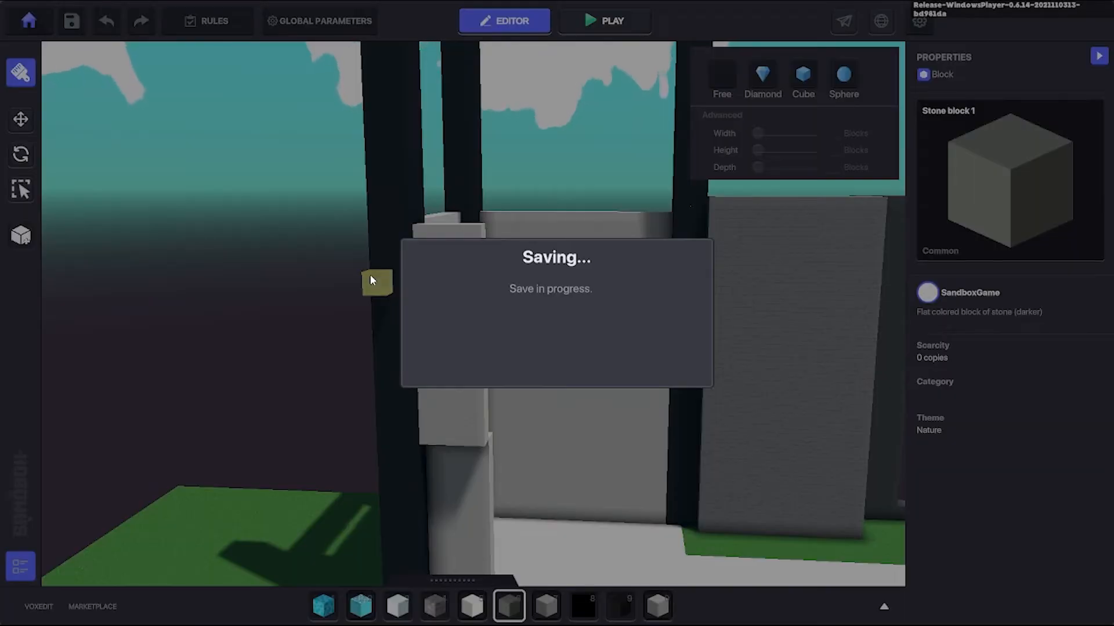
pyautogui.click(555, 361)
# Step: Build the missing Volcano block 1 column at the tower's inner front corner
pyautogui.moveTo(555, 360); pyautogui.dragTo(729, 184, button='right')
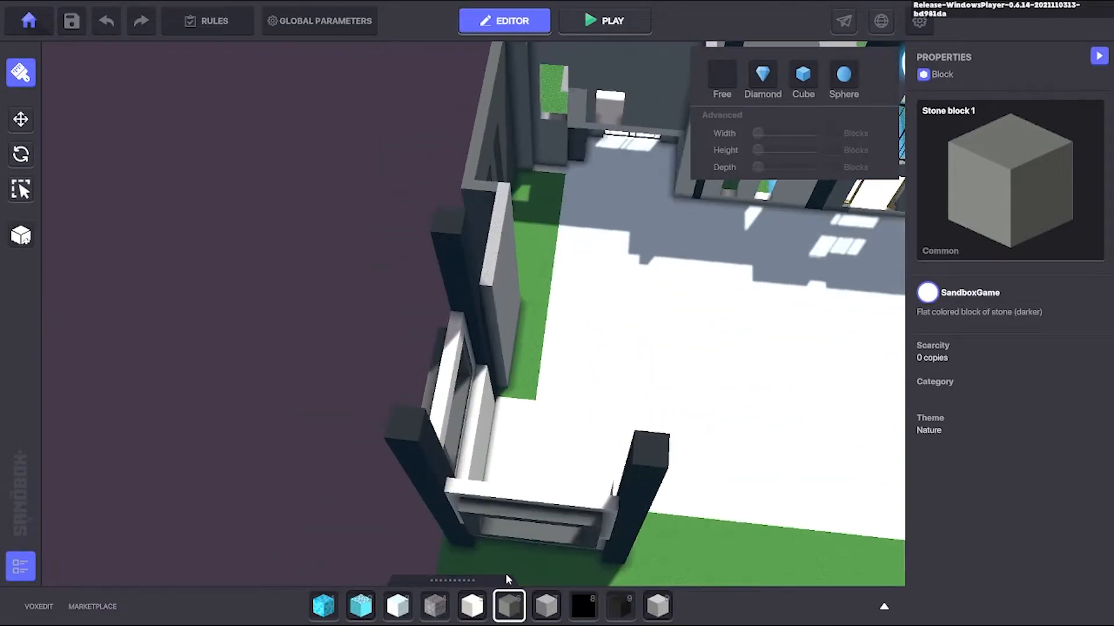
pyautogui.moveTo(662, 476); pyautogui.dragTo(663, 476)
pyautogui.moveTo(664, 477)
pyautogui.mouseDown(button='right')
pyautogui.moveTo(633, 265)
pyautogui.moveTo(537, 240)
pyautogui.moveTo(445, 245)
pyautogui.moveTo(614, 298)
pyautogui.moveTo(351, 290)
pyautogui.moveTo(704, 291)
pyautogui.moveTo(736, 348)
pyautogui.moveTo(668, 287)
pyautogui.moveTo(664, 419)
pyautogui.moveTo(799, 487)
pyautogui.moveTo(530, 429)
pyautogui.moveTo(545, 419)
pyautogui.moveTo(580, 241)
pyautogui.moveTo(591, 237)
pyautogui.moveTo(547, 395)
pyautogui.moveTo(714, 417)
pyautogui.moveTo(539, 455)
pyautogui.moveTo(547, 270)
pyautogui.moveTo(489, 399)
pyautogui.moveTo(467, 355)
pyautogui.moveTo(609, 174)
pyautogui.mouseUp(button='right')
pyautogui.press('9')
pyautogui.click(546, 419)
pyautogui.moveTo(609, 174); pyautogui.dragTo(615, 572)
pyautogui.moveTo(615, 571)
pyautogui.mouseDown(button='right')
pyautogui.moveTo(590, 400)
pyautogui.moveTo(518, 435)
pyautogui.moveTo(512, 409)
pyautogui.moveTo(667, 414)
pyautogui.moveTo(671, 341)
pyautogui.moveTo(429, 410)
pyautogui.moveTo(543, 261)
pyautogui.moveTo(679, 393)
pyautogui.moveTo(503, 296)
pyautogui.mouseUp(button='right')
# Step: Fill in the tower's inner wall beside the new column with WhiteCream blocks
pyautogui.press('5')
pyautogui.click(545, 259)
pyautogui.moveTo(504, 297); pyautogui.dragTo(636, 523)
pyautogui.moveTo(636, 523); pyautogui.dragTo(379, 272, button='right')
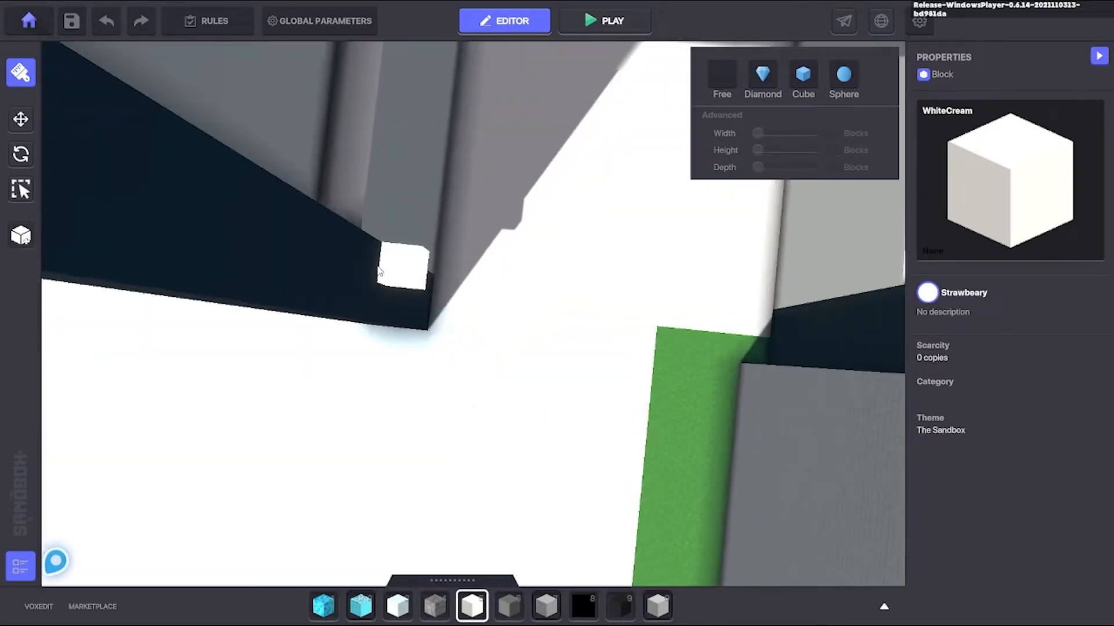
pyautogui.moveTo(681, 360); pyautogui.dragTo(316, 200, button='right')
pyautogui.moveTo(316, 200); pyautogui.dragTo(607, 427)
pyautogui.moveTo(607, 428); pyautogui.dragTo(676, 499, button='right')
# Step: Cap the tower's columns with a flat Volcano block 1 roof slab
pyautogui.press('9')
pyautogui.keyDown('ctrl'); pyautogui.moveTo(676, 499); pyautogui.dragTo(323, 280); pyautogui.keyUp('ctrl')
pyautogui.moveTo(323, 281); pyautogui.dragTo(492, 284, button='right')
pyautogui.keyDown('ctrl'); pyautogui.moveTo(491, 284); pyautogui.dragTo(740, 273); pyautogui.keyUp('ctrl')
pyautogui.moveTo(740, 274); pyautogui.dragTo(510, 293, button='right')
pyautogui.keyDown('ctrl'); pyautogui.moveTo(510, 293); pyautogui.dragTo(780, 302); pyautogui.keyUp('ctrl')
pyautogui.moveTo(781, 302); pyautogui.dragTo(591, 441, button='right')
pyautogui.keyDown('ctrl'); pyautogui.moveTo(592, 440); pyautogui.dragTo(260, 476); pyautogui.keyUp('ctrl')
pyautogui.moveTo(645, 416); pyautogui.dragTo(569, 323, button='right')
pyautogui.moveTo(401, 296); pyautogui.dragTo(439, 332, button='right')
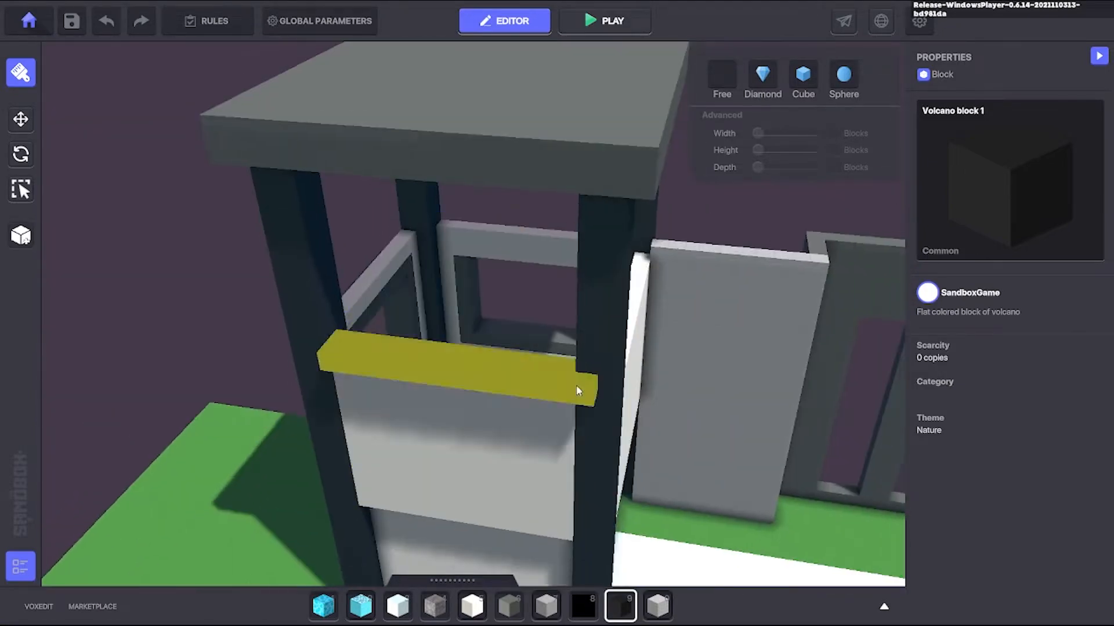
# Step: Remove the top row of blocks from the tower's upper wall
pyautogui.moveTo(576, 386); pyautogui.dragTo(372, 336, button='right')
pyautogui.keyDown('ctrl'); pyautogui.moveTo(371, 337); pyautogui.dragTo(701, 416); pyautogui.keyUp('ctrl')
pyautogui.moveTo(701, 416); pyautogui.dragTo(407, 412, button='right')
# Step: Find the Museum Window by searching the asset library for "window" and place copies on the tower's inner wall ledge
pyautogui.press('Tab')
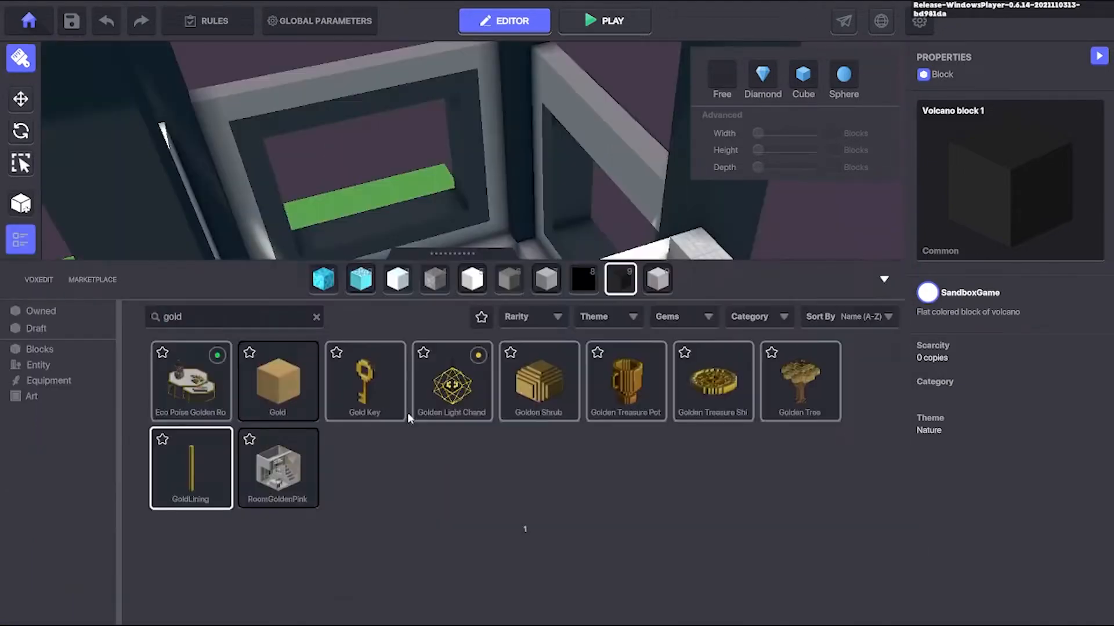
pyautogui.click(228, 320)
pyautogui.press('BackSpace')
pyautogui.write('window')
pyautogui.click(712, 379)
pyautogui.press('Tab')
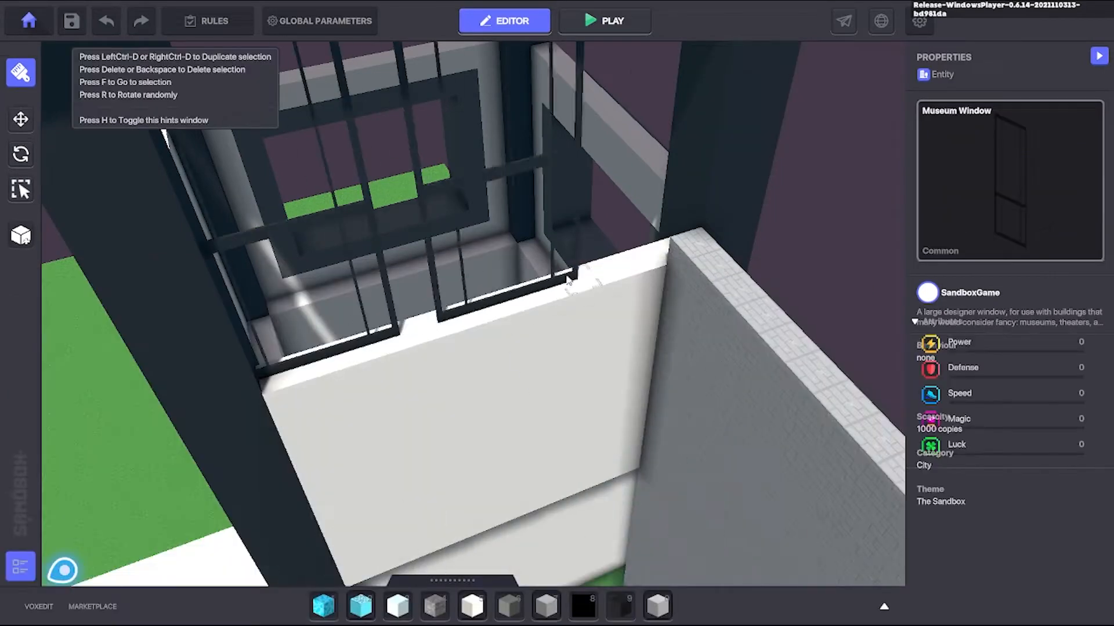
# Step: Slide the Museum Windows along the ledge so they fit between the tower's columns
pyautogui.click(21, 120)
pyautogui.moveTo(325, 278); pyautogui.dragTo(371, 307, button='right')
pyautogui.click(400, 333)
pyautogui.moveTo(509, 348); pyautogui.dragTo(532, 341)
pyautogui.moveTo(532, 341); pyautogui.dragTo(597, 322, button='right')
pyautogui.click(659, 306)
pyautogui.moveTo(658, 306); pyautogui.dragTo(719, 325, button='right')
pyautogui.moveTo(858, 342); pyautogui.dragTo(881, 343)
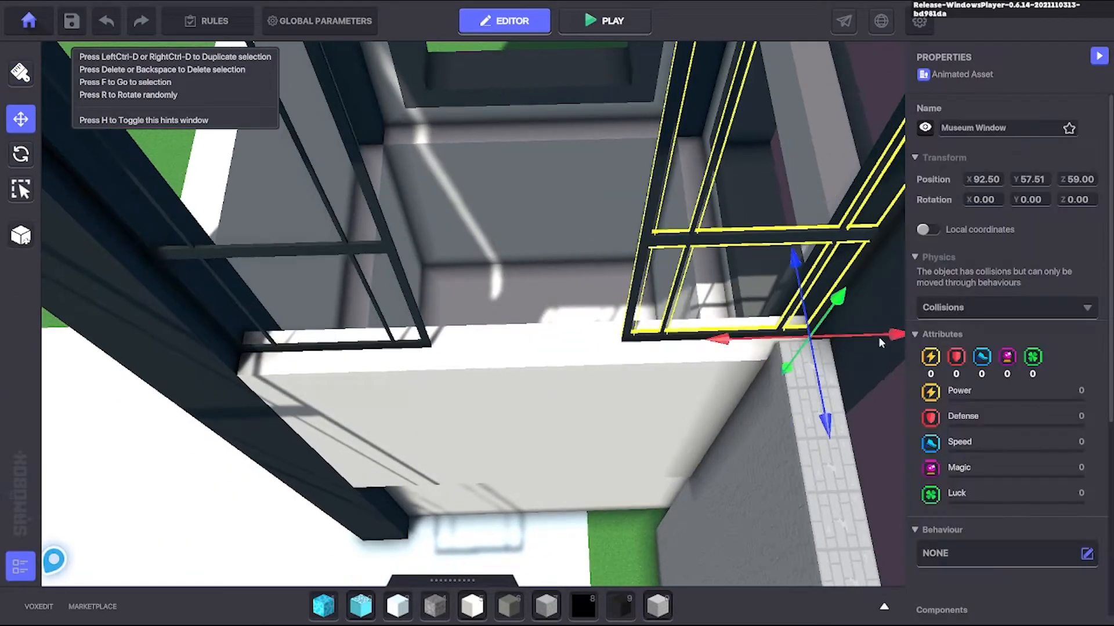
pyautogui.moveTo(536, 388); pyautogui.dragTo(525, 389)
# Step: Delete the surplus Museum Window and rotate copies of the windows to 90 degrees on Y for the adjacent tower side
pyautogui.moveTo(525, 390); pyautogui.dragTo(580, 220, button='right')
pyautogui.click(325, 241)
pyautogui.press('Delete')
pyautogui.moveTo(325, 241); pyautogui.dragTo(524, 342, button='right')
pyautogui.click(503, 304)
pyautogui.click(21, 154)
pyautogui.moveTo(525, 373); pyautogui.dragTo(466, 377)
pyautogui.moveTo(466, 377); pyautogui.dragTo(525, 344, button='right')
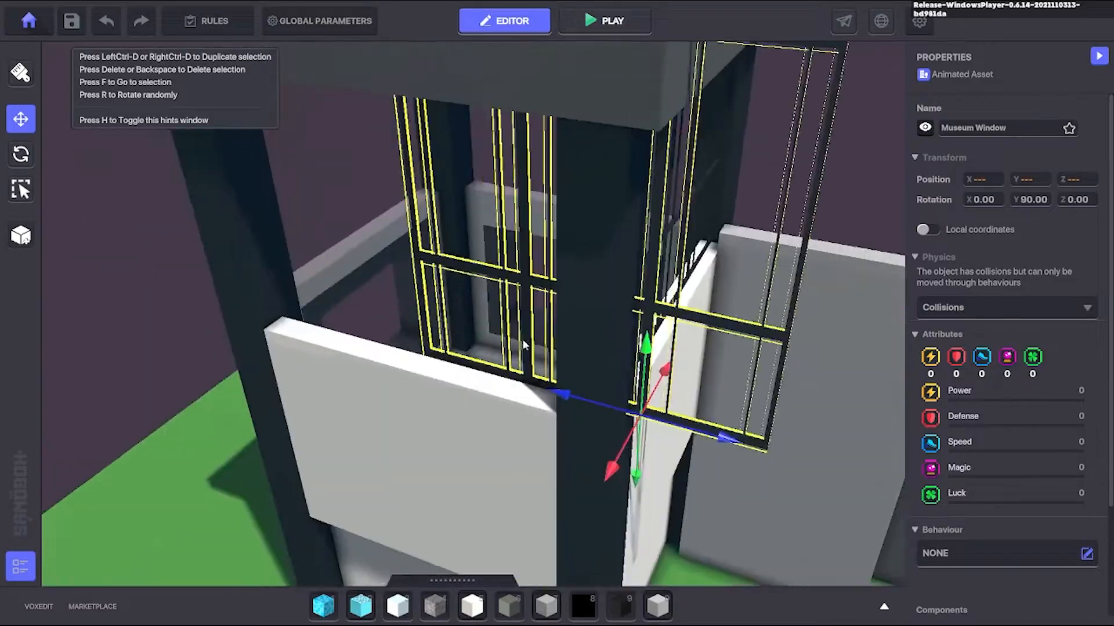
# Step: Fit the 90-degree windows onto their ledge and turn further copies to 180 degrees on Y for the next tower side
pyautogui.moveTo(747, 477); pyautogui.dragTo(512, 427, button='right')
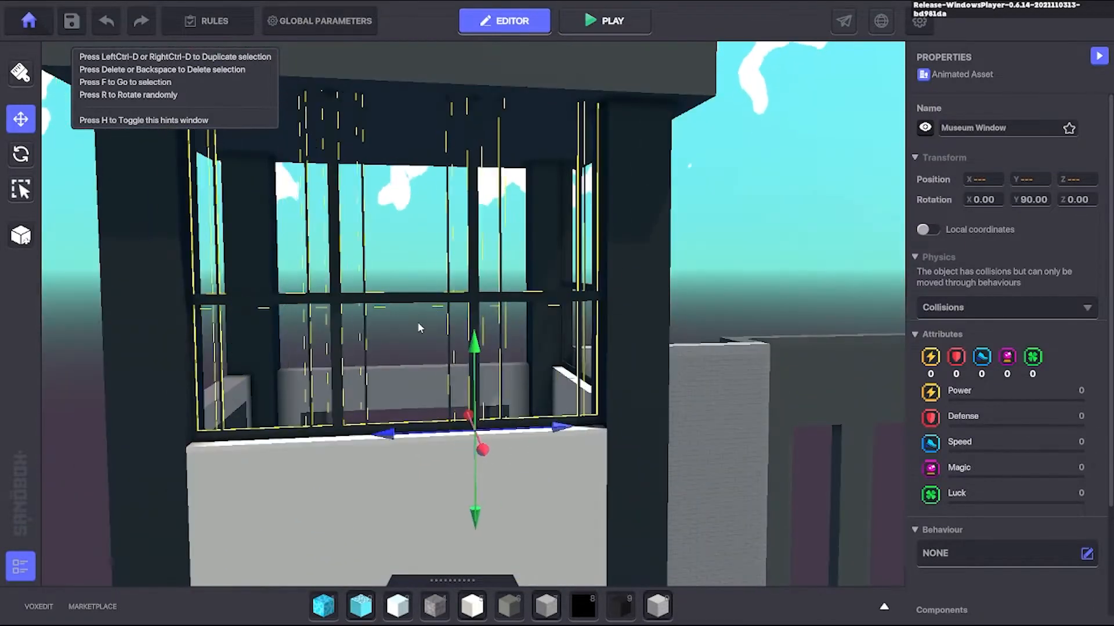
pyautogui.moveTo(211, 451); pyautogui.dragTo(625, 406, button='right')
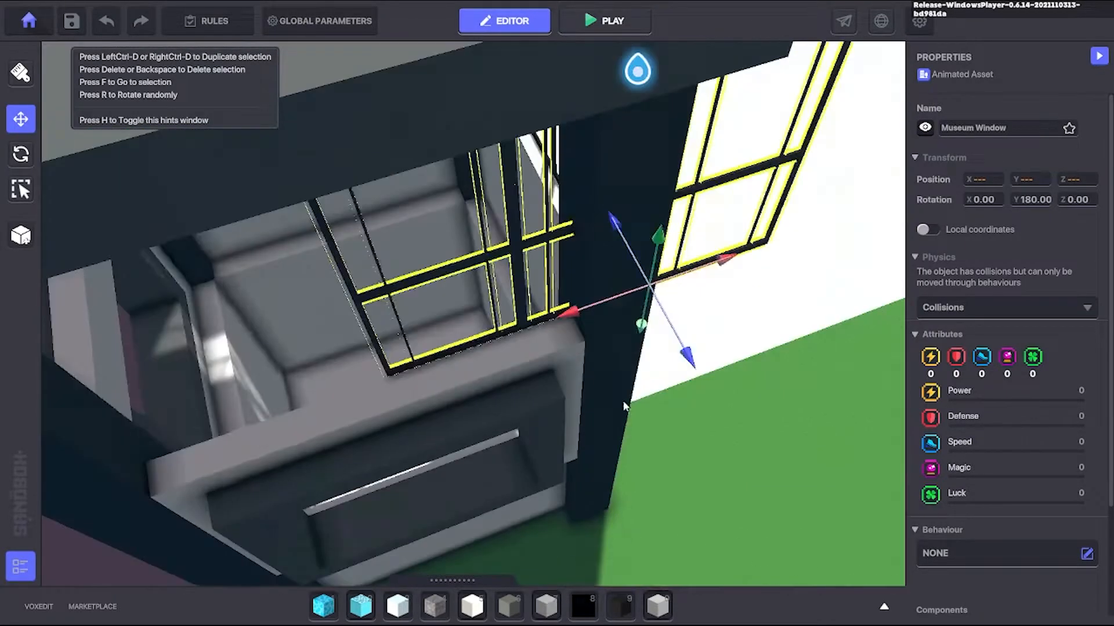
pyautogui.moveTo(326, 407); pyautogui.dragTo(506, 301, button='right')
# Step: Rotate another set of Museum Windows to 270 degrees on Y and slide it into the tower's remaining side
pyautogui.click(21, 154)
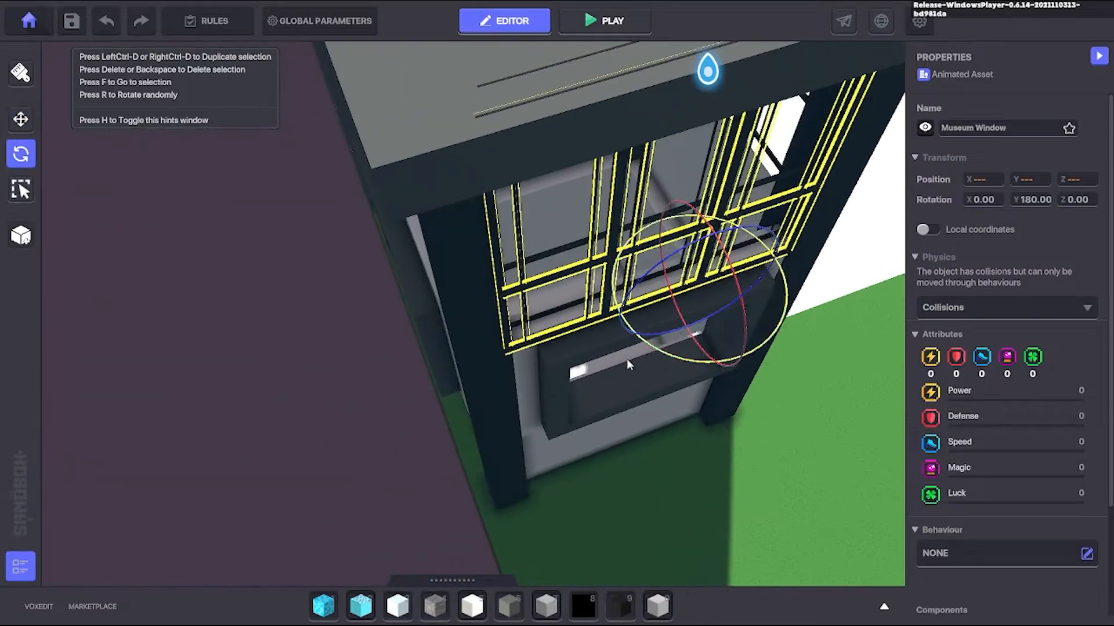
pyautogui.moveTo(627, 359); pyautogui.dragTo(632, 310)
pyautogui.moveTo(632, 310); pyautogui.dragTo(667, 371, button='right')
pyautogui.click(21, 120)
pyautogui.moveTo(690, 368); pyautogui.dragTo(499, 377)
pyautogui.moveTo(499, 377); pyautogui.dragTo(664, 371, button='right')
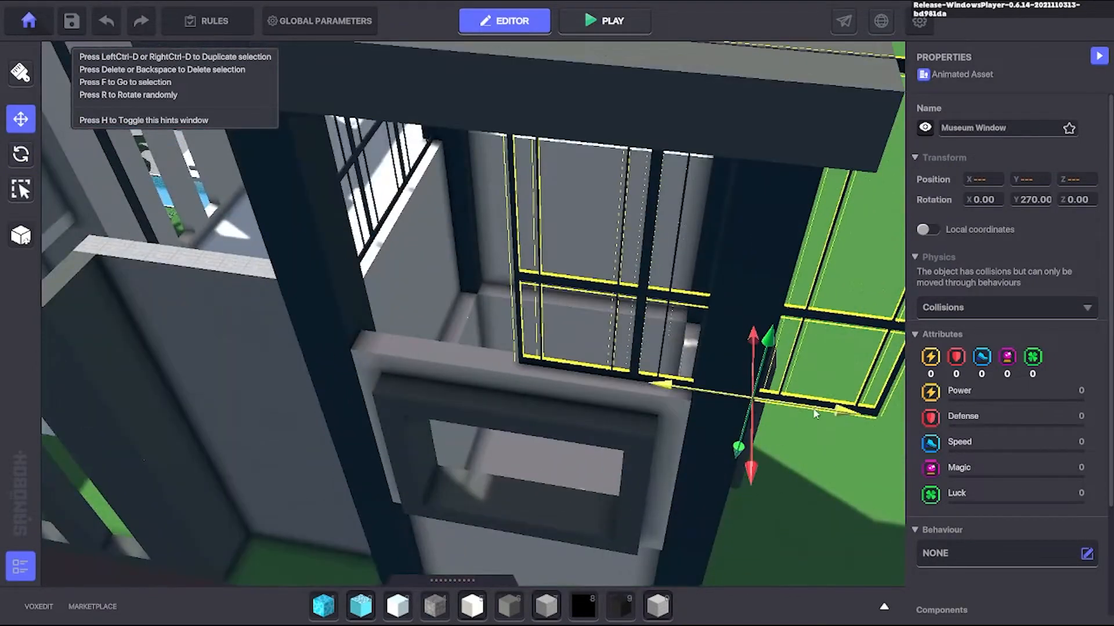
pyautogui.moveTo(656, 380); pyautogui.dragTo(481, 363)
pyautogui.moveTo(481, 363); pyautogui.dragTo(274, 380, button='right')
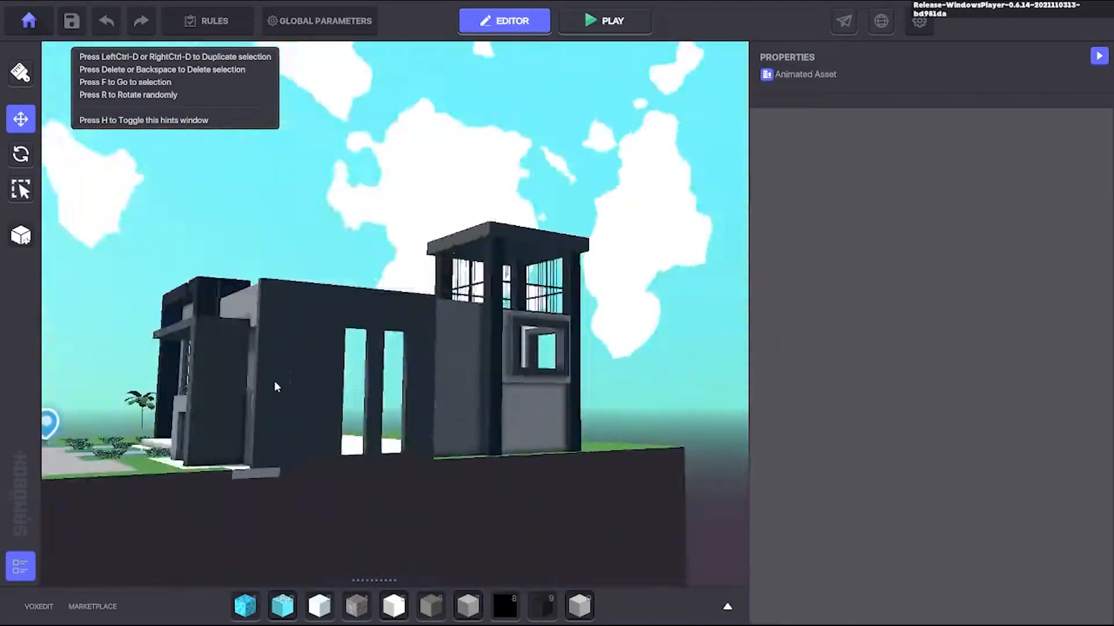
# Step: Cut back the brick wall beside the entrance frame and build a Wiv road brick v2 return at its end
pyautogui.moveTo(485, 527); pyautogui.dragTo(482, 368, button='right')
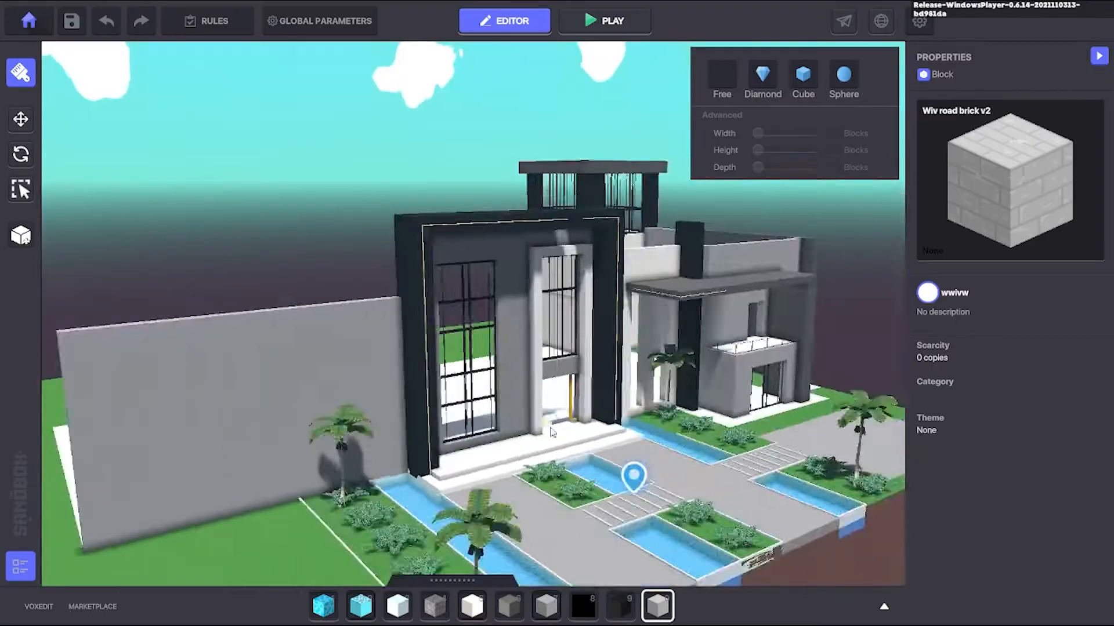
pyautogui.moveTo(557, 348); pyautogui.dragTo(661, 384, button='right')
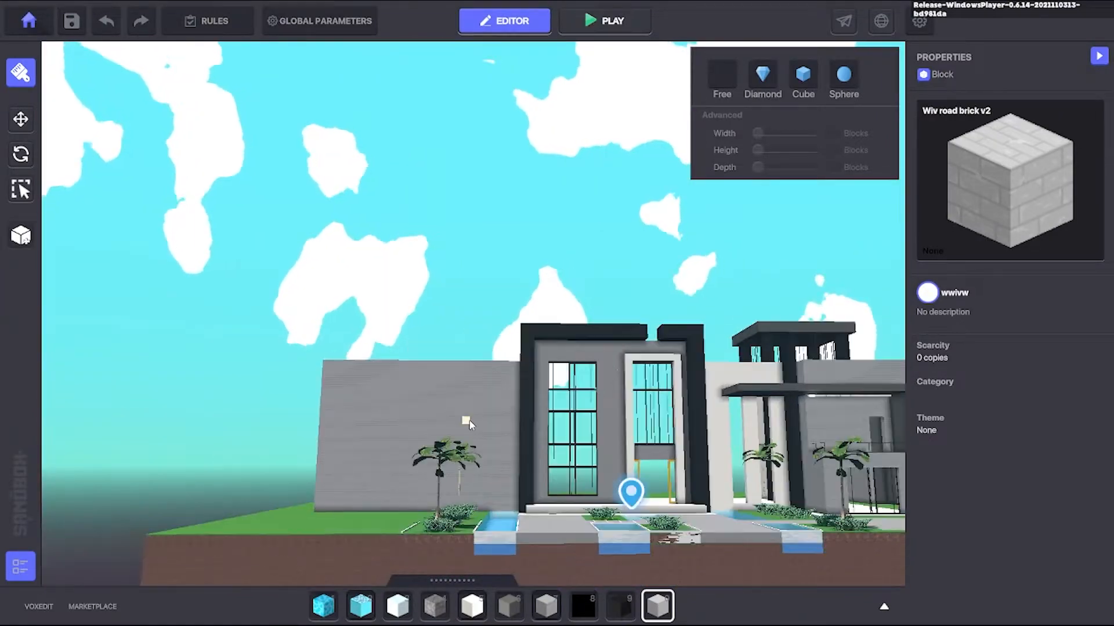
pyautogui.moveTo(350, 522); pyautogui.dragTo(690, 307, button='right')
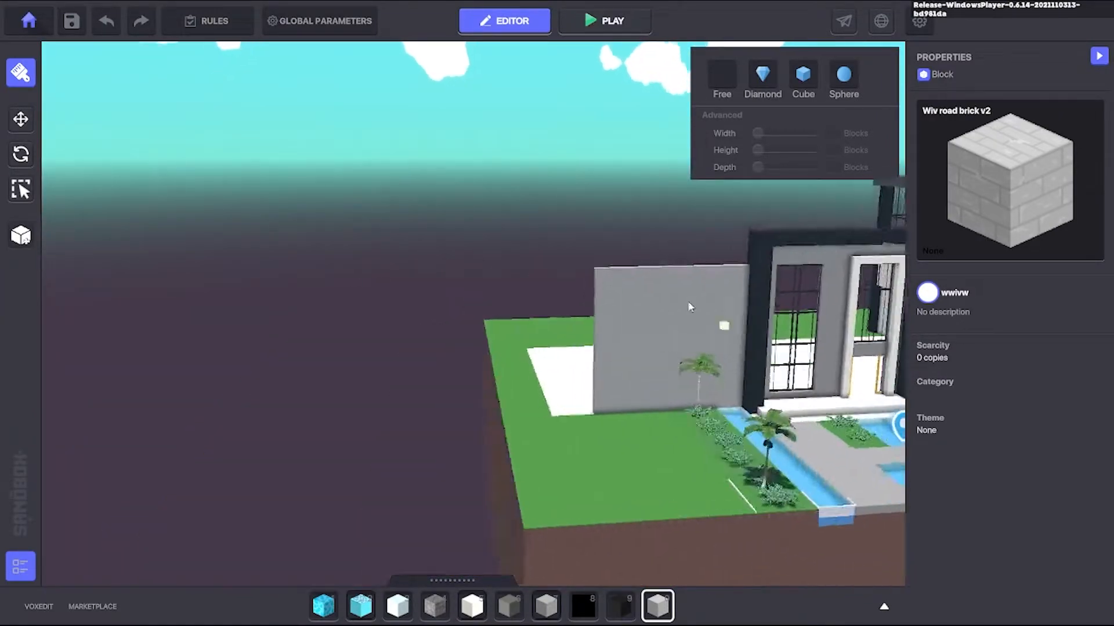
pyautogui.moveTo(575, 265); pyautogui.dragTo(491, 239, button='right')
pyautogui.moveTo(528, 494); pyautogui.dragTo(561, 313, button='right')
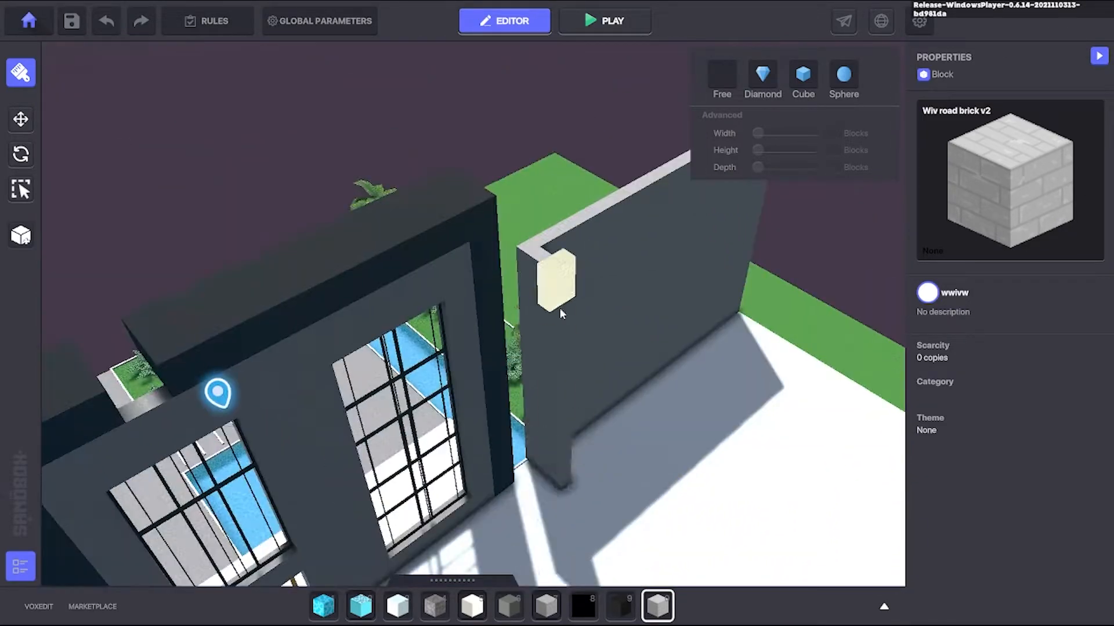
pyautogui.moveTo(498, 364); pyautogui.dragTo(613, 299, button='right')
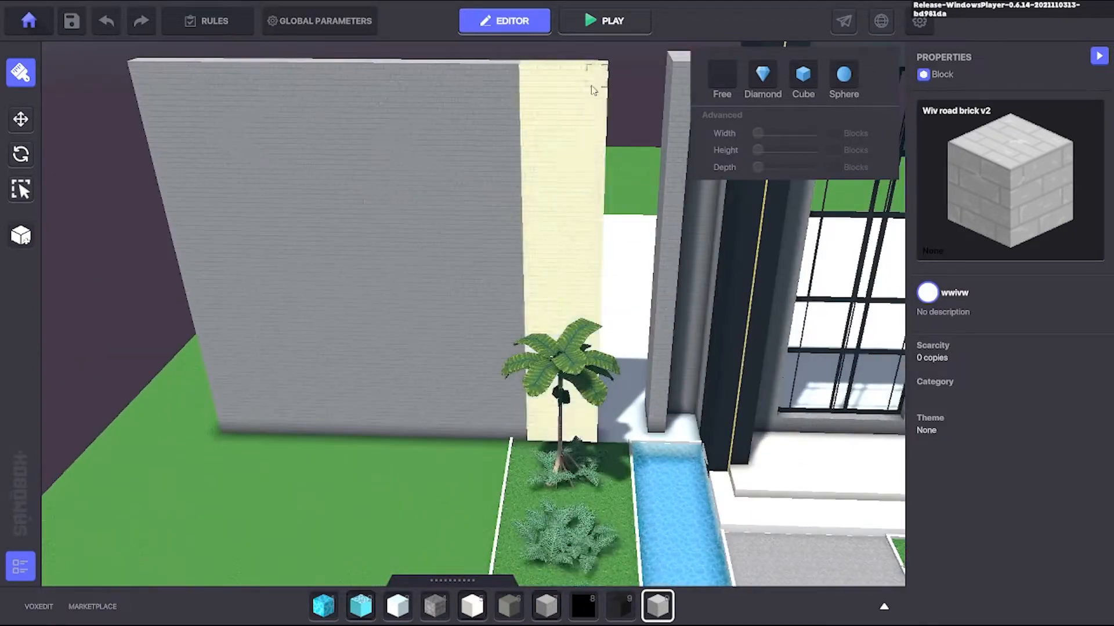
# Step: Close the gap between the brick wall and the entrance frame with a recessed WhiteCream wall
pyautogui.moveTo(592, 90); pyautogui.dragTo(599, 292, button='right')
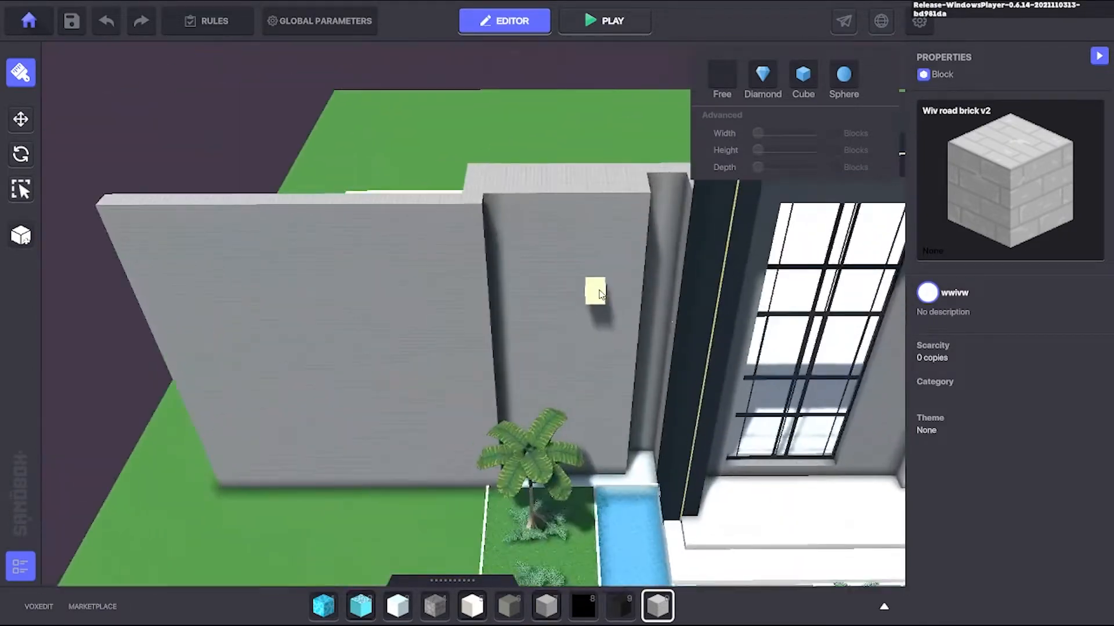
pyautogui.moveTo(623, 394); pyautogui.dragTo(453, 567, button='right')
pyautogui.moveTo(669, 544); pyautogui.dragTo(492, 271, button='right')
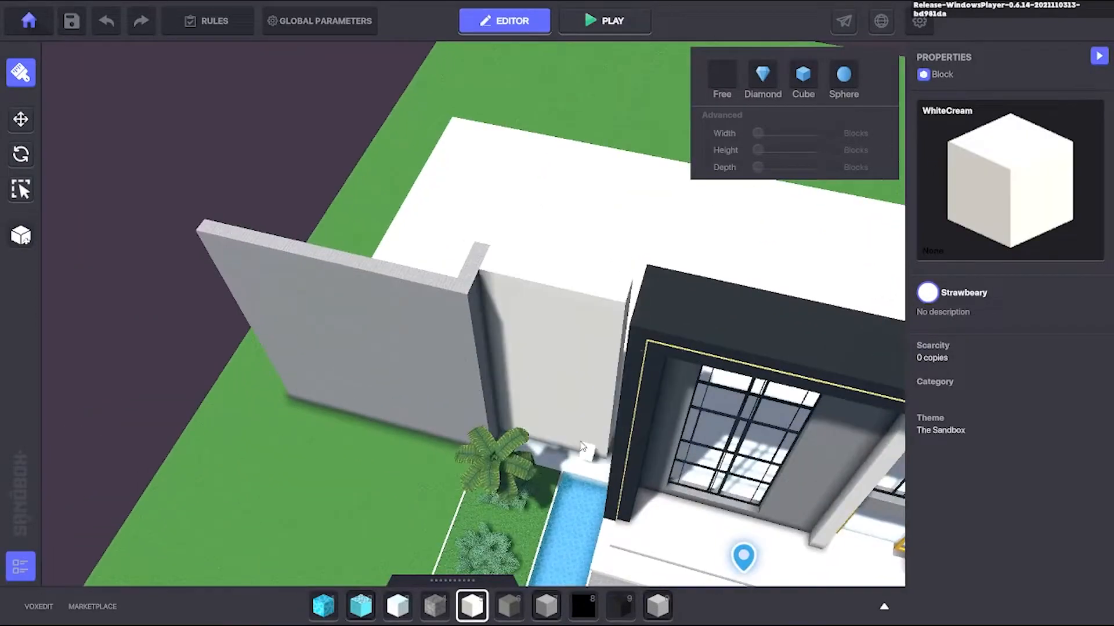
pyautogui.moveTo(582, 447); pyautogui.dragTo(560, 244, button='right')
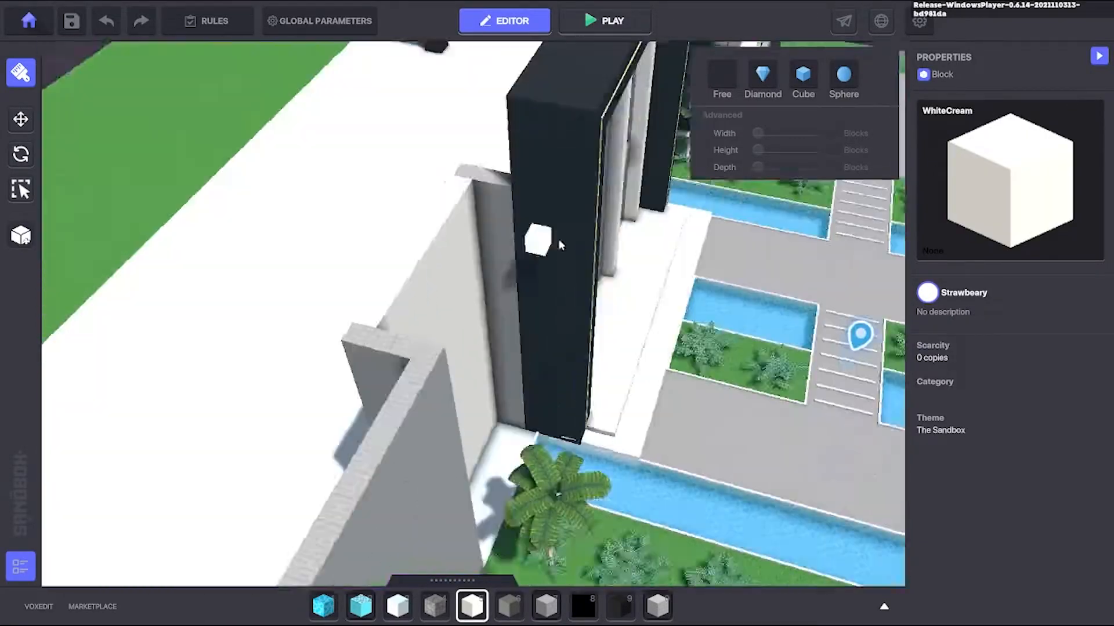
pyautogui.moveTo(515, 428); pyautogui.dragTo(535, 387, button='right')
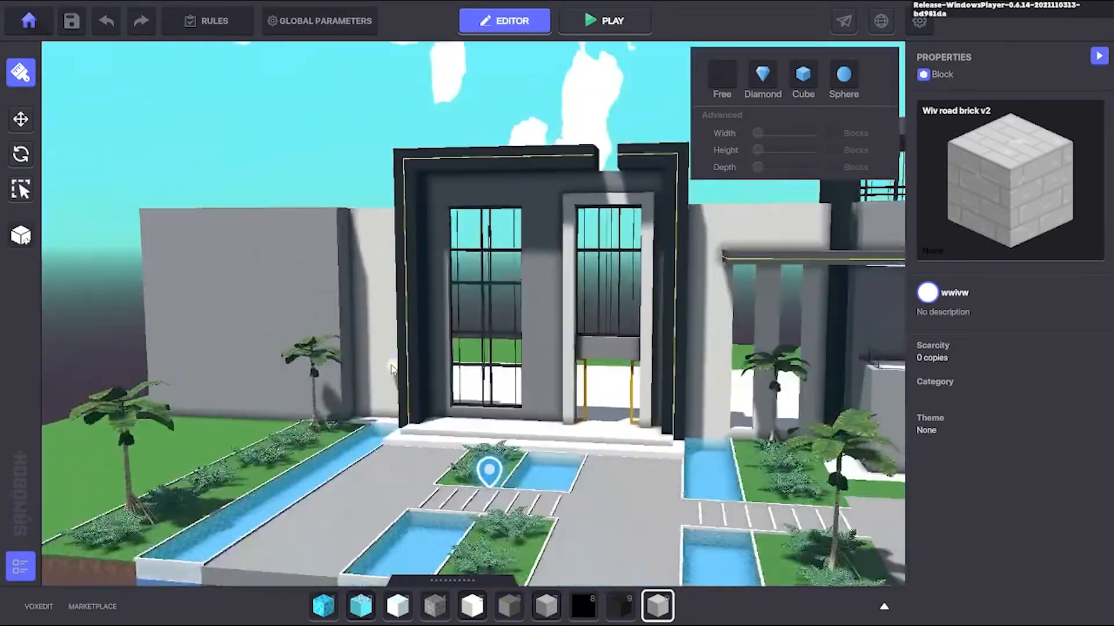
# Step: Cut a tall narrow window opening in the recessed WhiteCream wall
pyautogui.moveTo(392, 369); pyautogui.dragTo(500, 275, button='right')
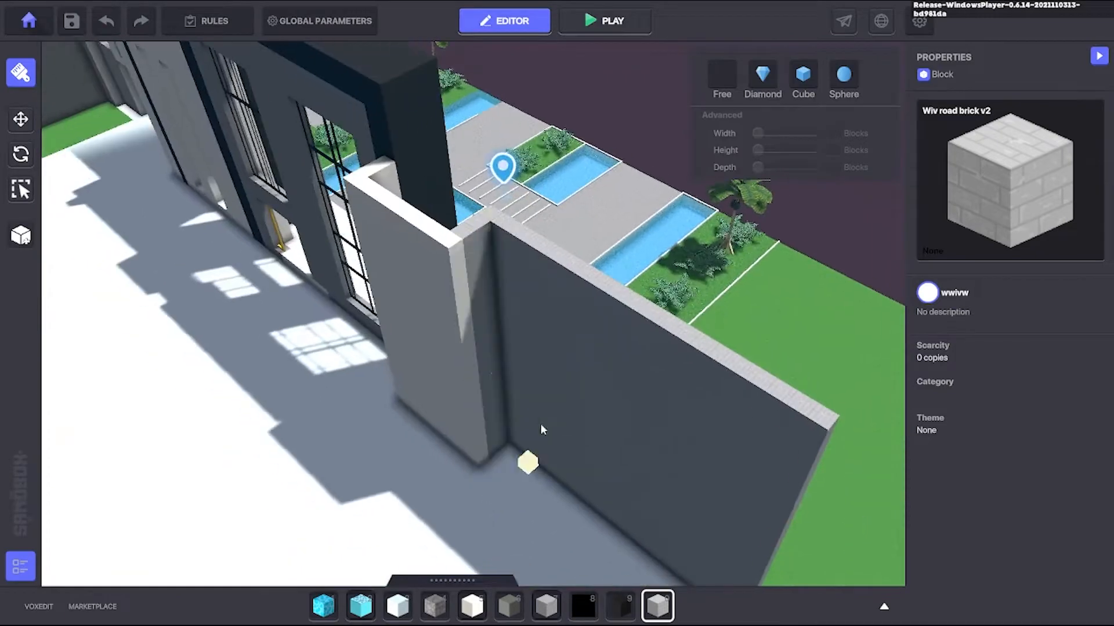
pyautogui.moveTo(540, 425); pyautogui.dragTo(529, 246, button='right')
pyautogui.moveTo(529, 246); pyautogui.dragTo(566, 440)
pyautogui.moveTo(633, 455); pyautogui.dragTo(589, 445, button='right')
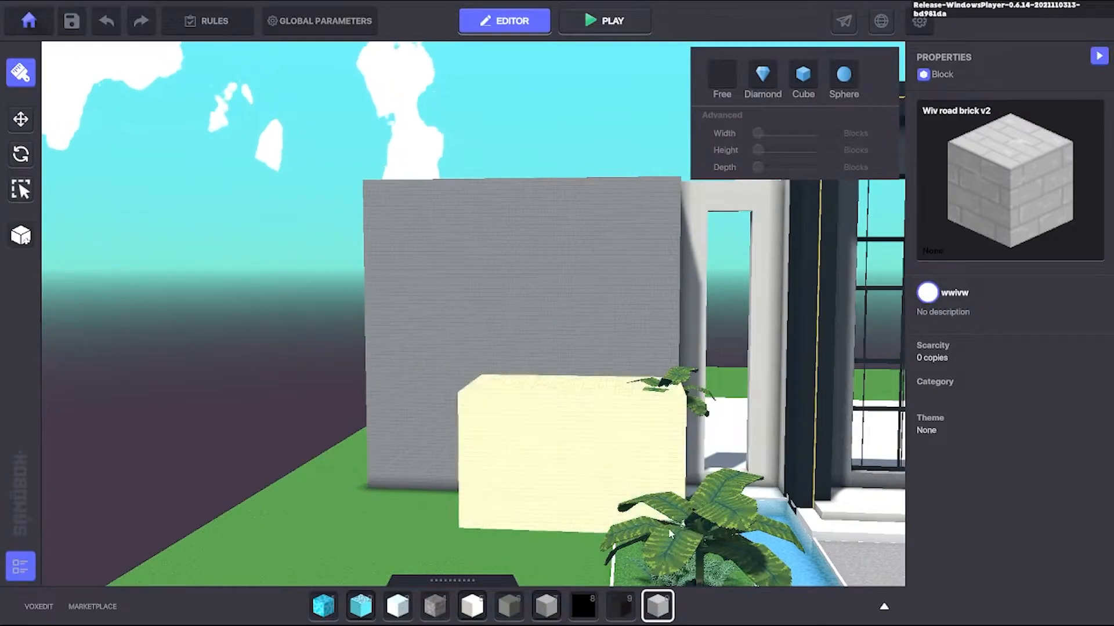
# Step: Build a low Wiv road brick v2 box against the outer part of the brick wall's front
pyautogui.moveTo(670, 534); pyautogui.dragTo(671, 535)
pyautogui.moveTo(671, 535); pyautogui.dragTo(502, 432, button='right')
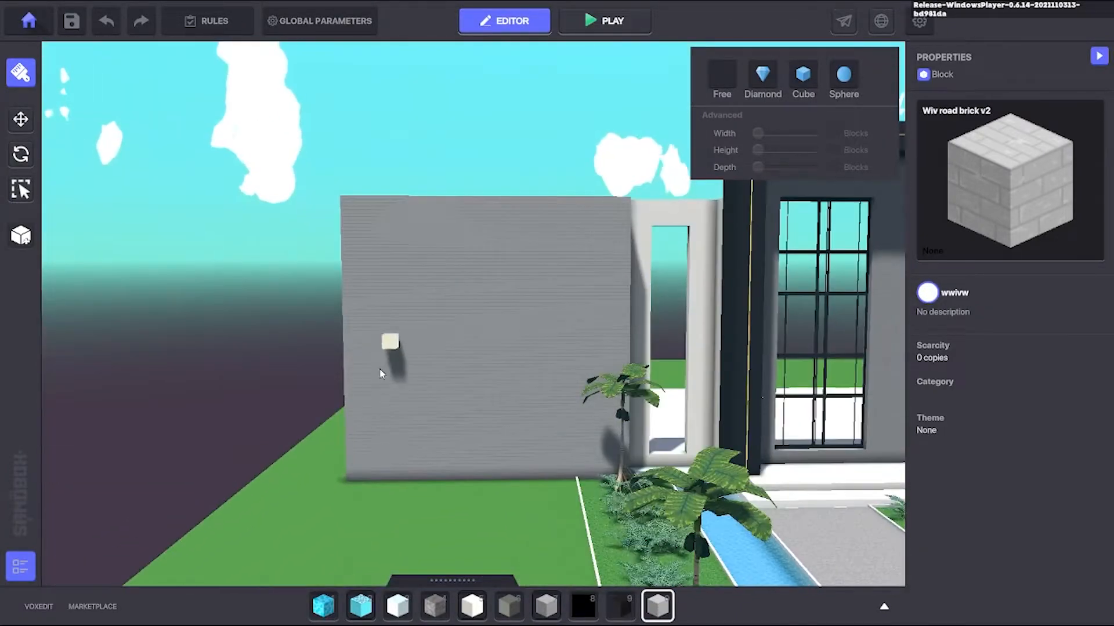
pyautogui.press('s')
pyautogui.press('d')
pyautogui.moveTo(273, 374); pyautogui.dragTo(464, 505)
pyautogui.moveTo(464, 504); pyautogui.dragTo(510, 464, button='right')
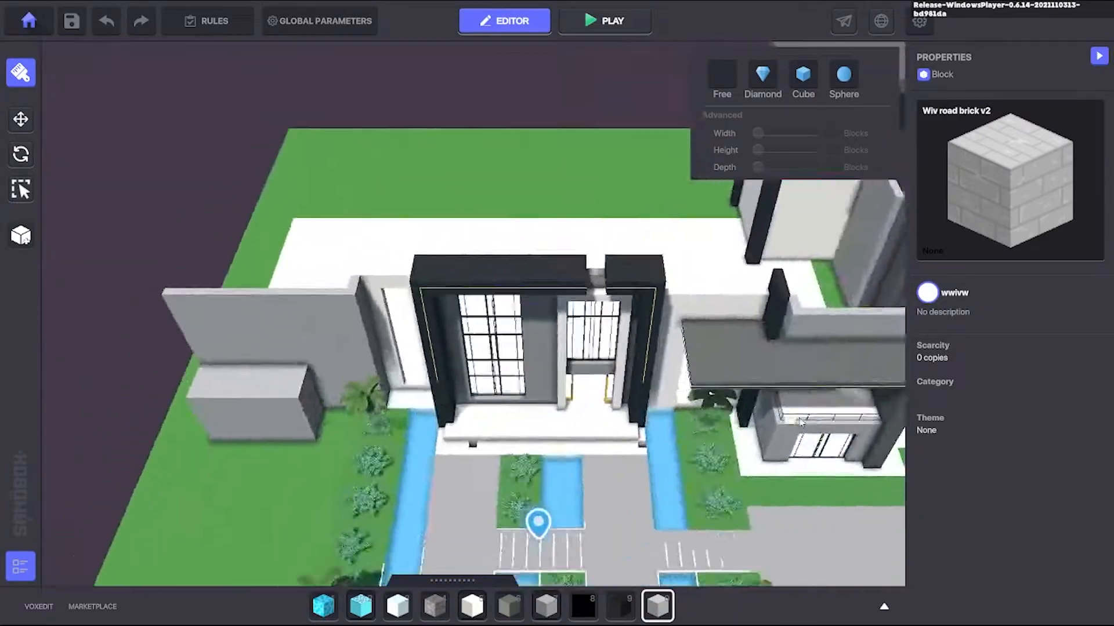
pyautogui.moveTo(455, 351); pyautogui.dragTo(322, 429)
pyautogui.moveTo(322, 429); pyautogui.dragTo(674, 399, button='right')
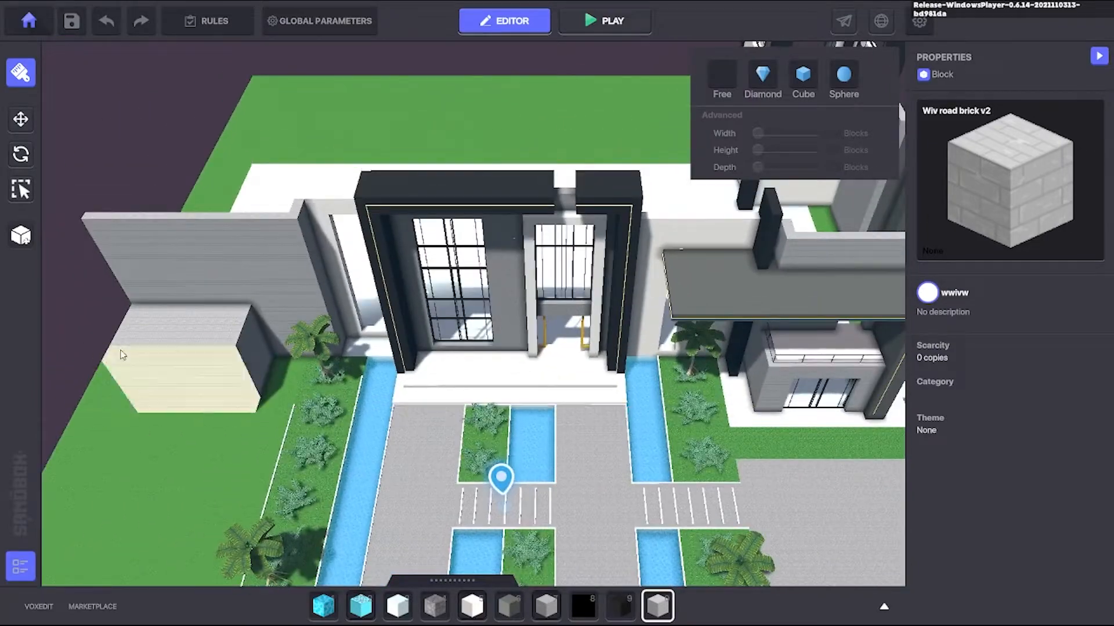
pyautogui.moveTo(122, 355); pyautogui.dragTo(452, 369, button='right')
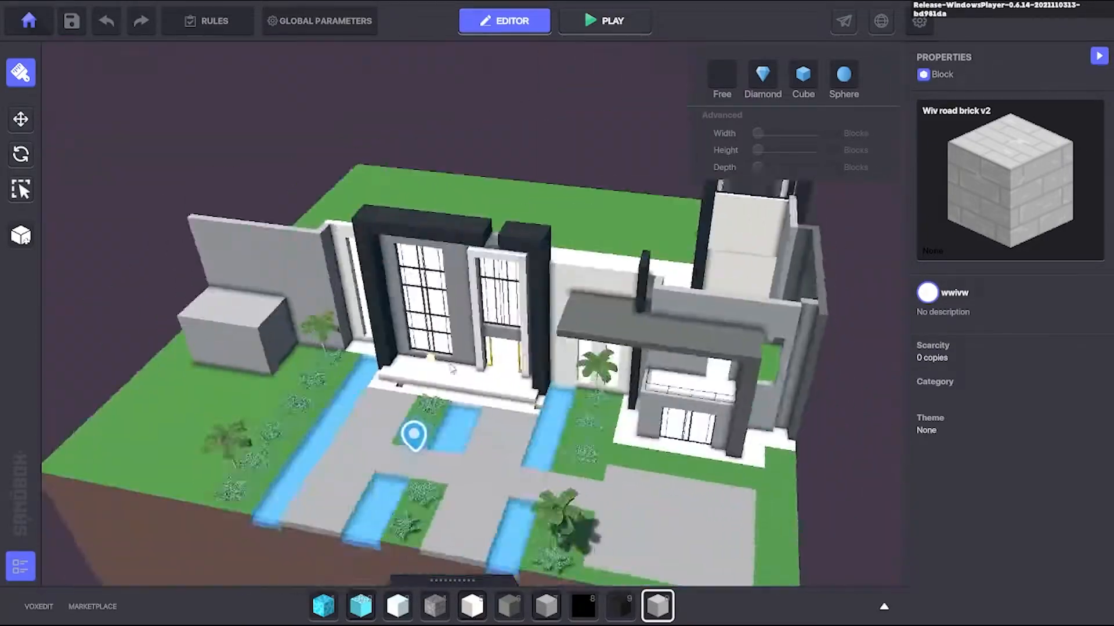
pyautogui.press('w')
pyautogui.press('a')
pyautogui.moveTo(444, 298); pyautogui.dragTo(363, 361, button='right')
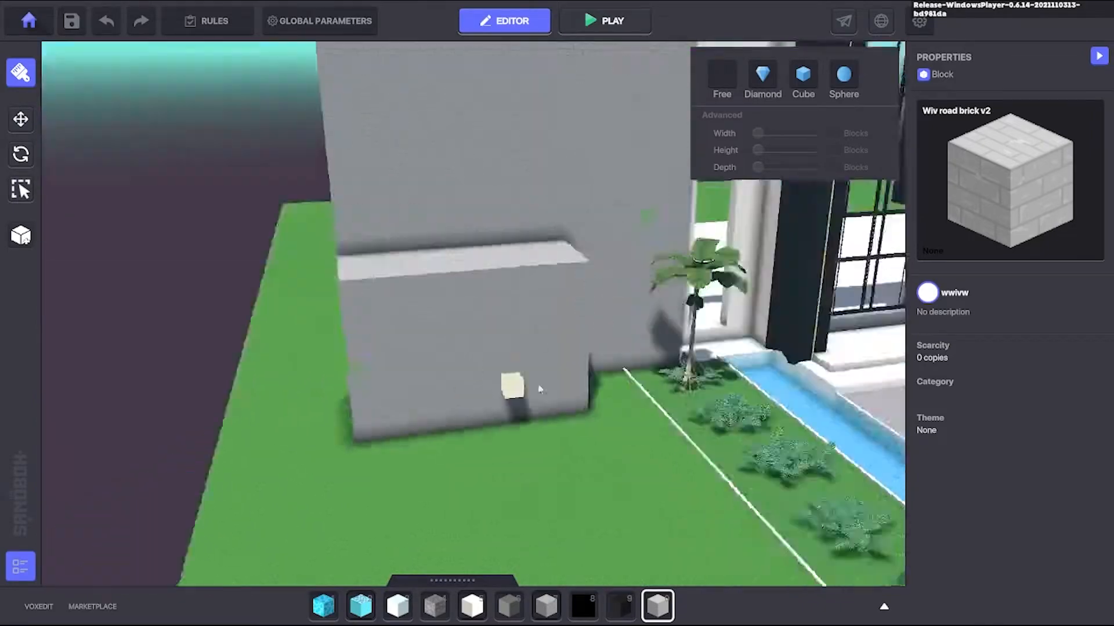
# Step: Raise a Stone block 1 side wall along the outer side of the brick box, higher than the box
pyautogui.moveTo(538, 385); pyautogui.dragTo(371, 255, button='right')
pyautogui.press('6')
pyautogui.moveTo(371, 256); pyautogui.dragTo(361, 506)
pyautogui.moveTo(361, 505); pyautogui.dragTo(455, 353, button='right')
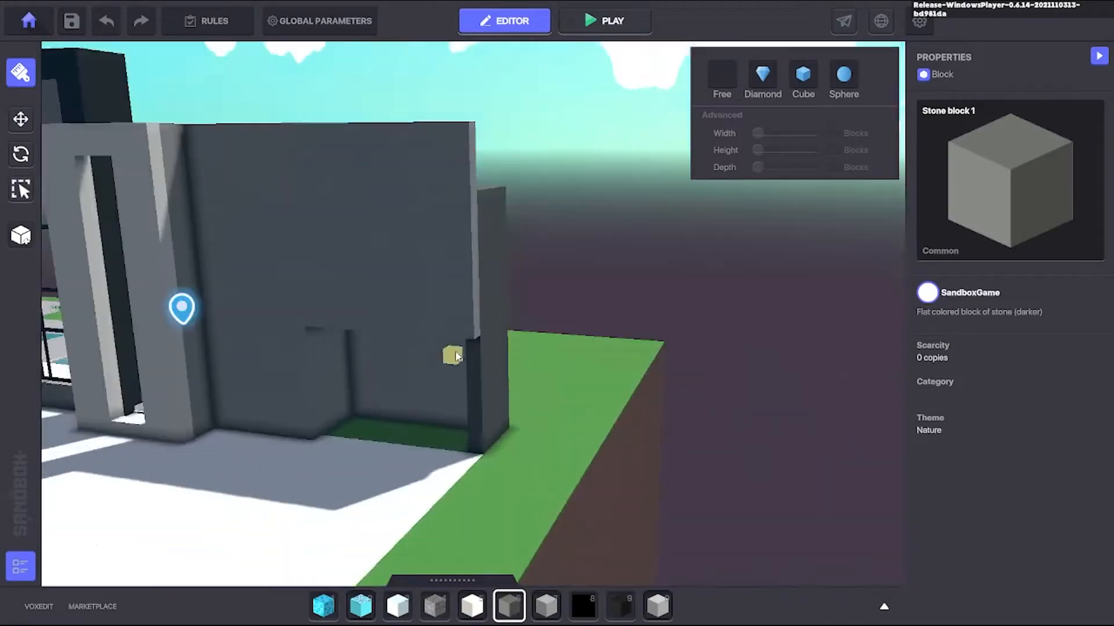
pyautogui.moveTo(481, 480); pyautogui.dragTo(477, 362, button='right')
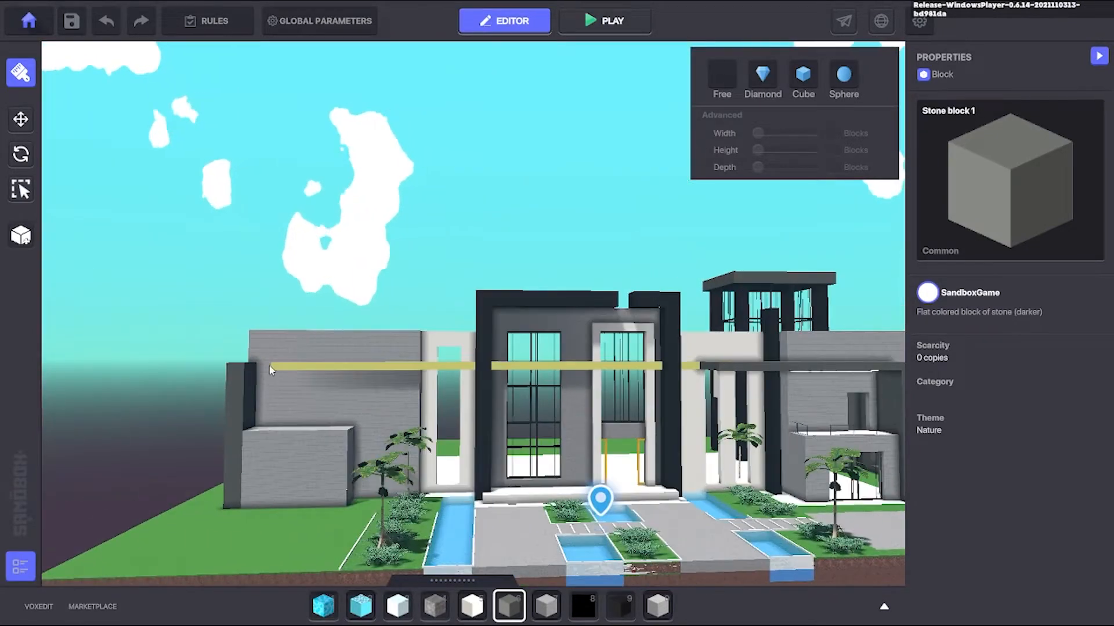
# Step: Lay a Stone block 1 roof slab from the new side wall across the brick wall toward the WhiteCream wall
pyautogui.moveTo(378, 373); pyautogui.dragTo(673, 367, button='right')
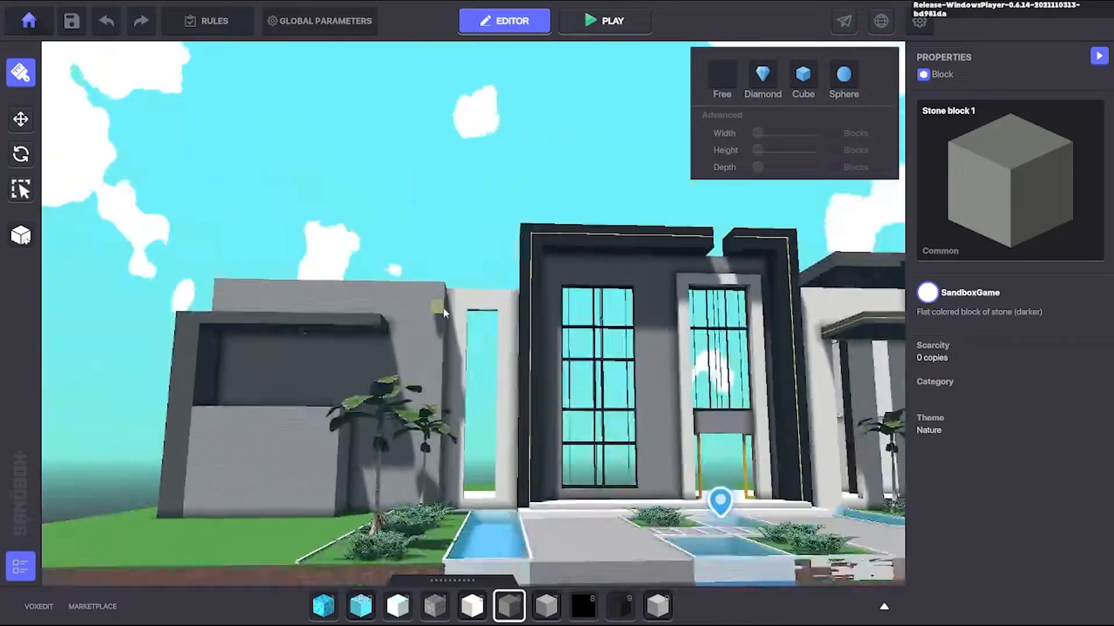
pyautogui.moveTo(443, 313); pyautogui.dragTo(484, 260, button='right')
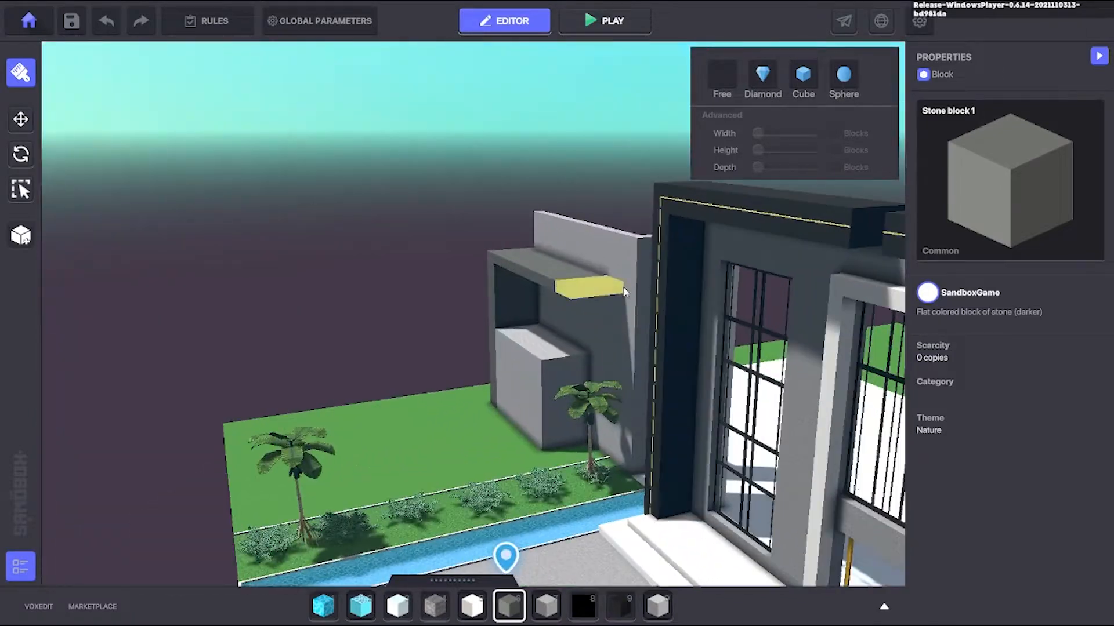
pyautogui.moveTo(625, 292); pyautogui.dragTo(371, 348, button='right')
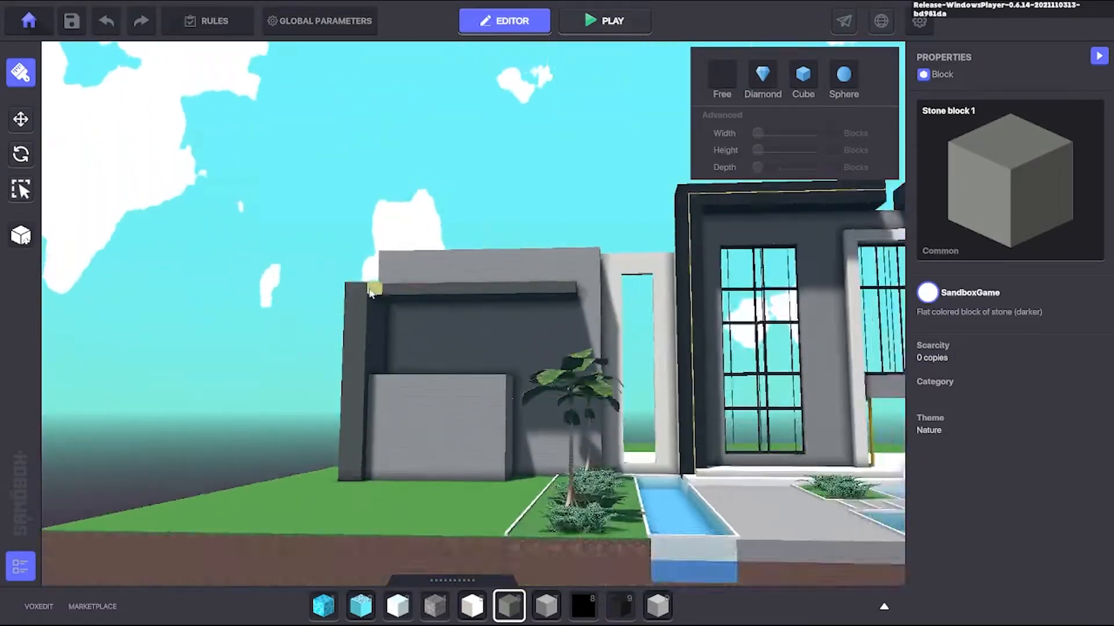
pyautogui.moveTo(371, 293); pyautogui.dragTo(571, 289)
pyautogui.scroll(-5, 571, 289)
pyautogui.moveTo(571, 288)
pyautogui.mouseDown(button='right')
pyautogui.moveTo(655, 307)
pyautogui.moveTo(440, 378)
pyautogui.moveTo(368, 256)
pyautogui.moveTo(537, 262)
pyautogui.mouseUp(button='right')
pyautogui.scroll(5, 350, 268)
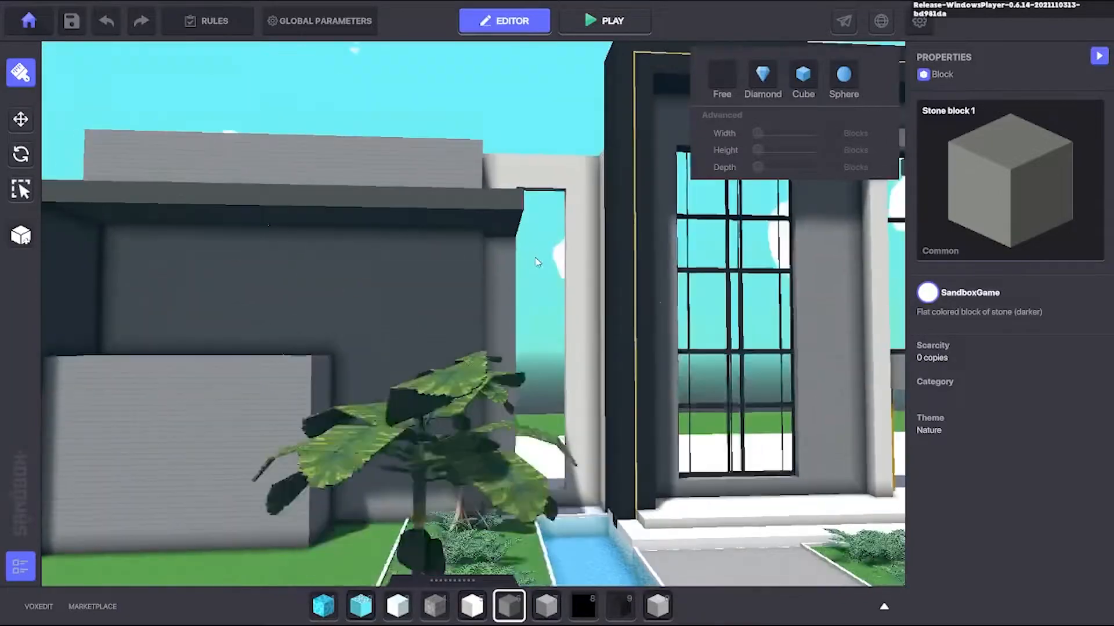
# Step: Undo the last edit and fill in the tall opening in the WhiteCream wall
pyautogui.moveTo(580, 561); pyautogui.dragTo(490, 174, button='right')
pyautogui.hotkey('ctrl', 'z')
pyautogui.moveTo(490, 174); pyautogui.dragTo(489, 527)
pyautogui.moveTo(489, 527)
pyautogui.mouseDown(button='right')
pyautogui.moveTo(502, 571)
pyautogui.moveTo(447, 417)
pyautogui.mouseUp(button='right')
# Step: Extend the end of the roof slab with a row of Stone block 1 reaching back to the WhiteCream wall
pyautogui.click(515, 605)
pyautogui.moveTo(444, 406); pyautogui.dragTo(523, 300)
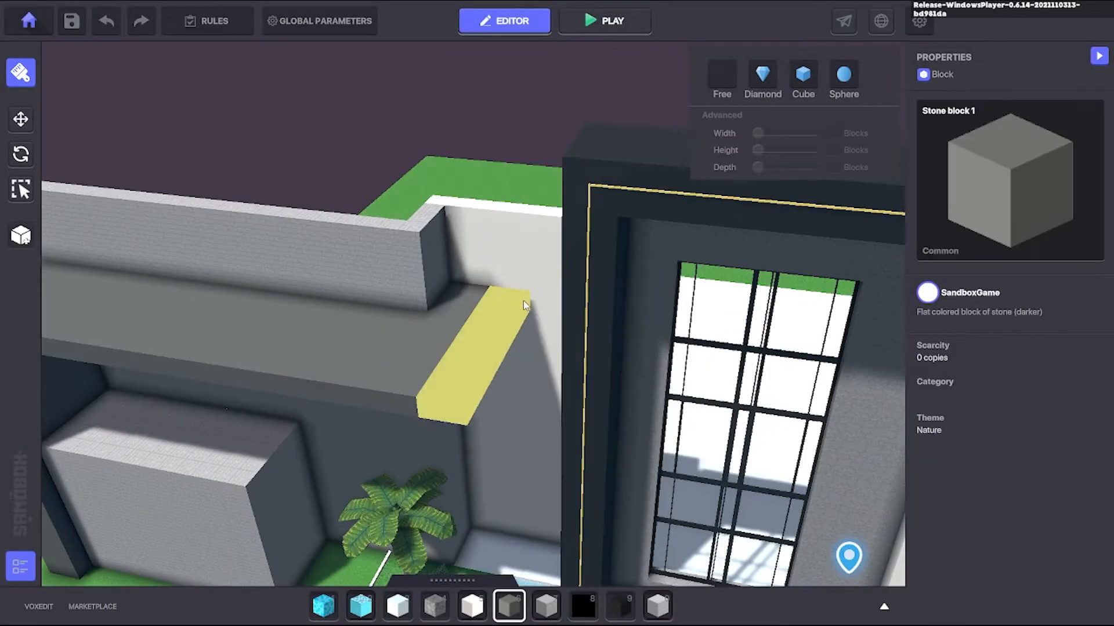
pyautogui.moveTo(523, 300); pyautogui.dragTo(447, 365, button='right')
pyautogui.scroll(-5, 447, 365)
pyautogui.scroll(5, 452, 365)
# Step: Recut a narrow window opening in the WhiteCream wall below the roof slab
pyautogui.moveTo(509, 272); pyautogui.dragTo(521, 485)
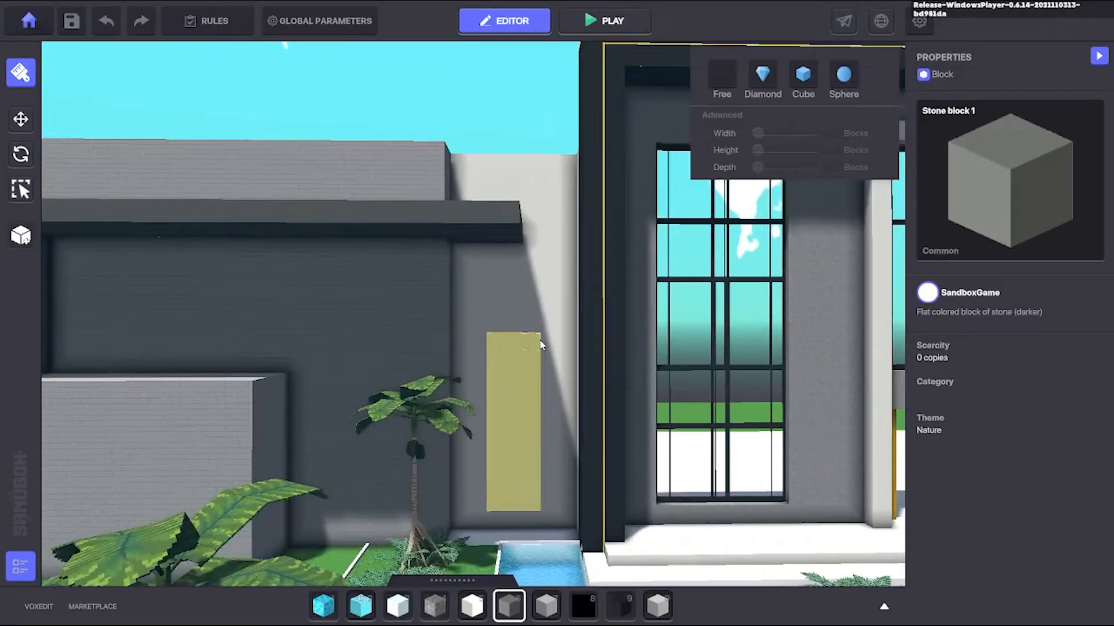
pyautogui.moveTo(541, 346); pyautogui.dragTo(540, 343)
pyautogui.scroll(-5, 539, 342)
pyautogui.moveTo(540, 342); pyautogui.dragTo(371, 361, button='right')
pyautogui.scroll(5, 371, 361)
pyautogui.moveTo(427, 270); pyautogui.dragTo(466, 324)
pyautogui.scroll(-5, 465, 323)
pyautogui.moveTo(466, 324); pyautogui.dragTo(463, 406, button='right')
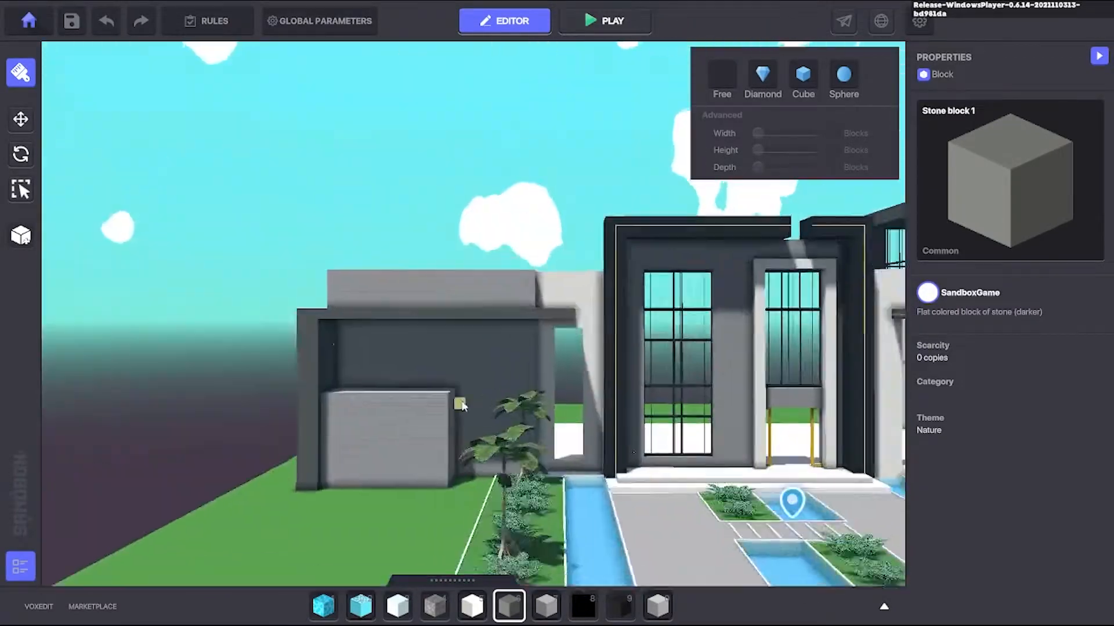
pyautogui.scroll(-5, 520, 436)
pyautogui.scroll(5, 400, 407)
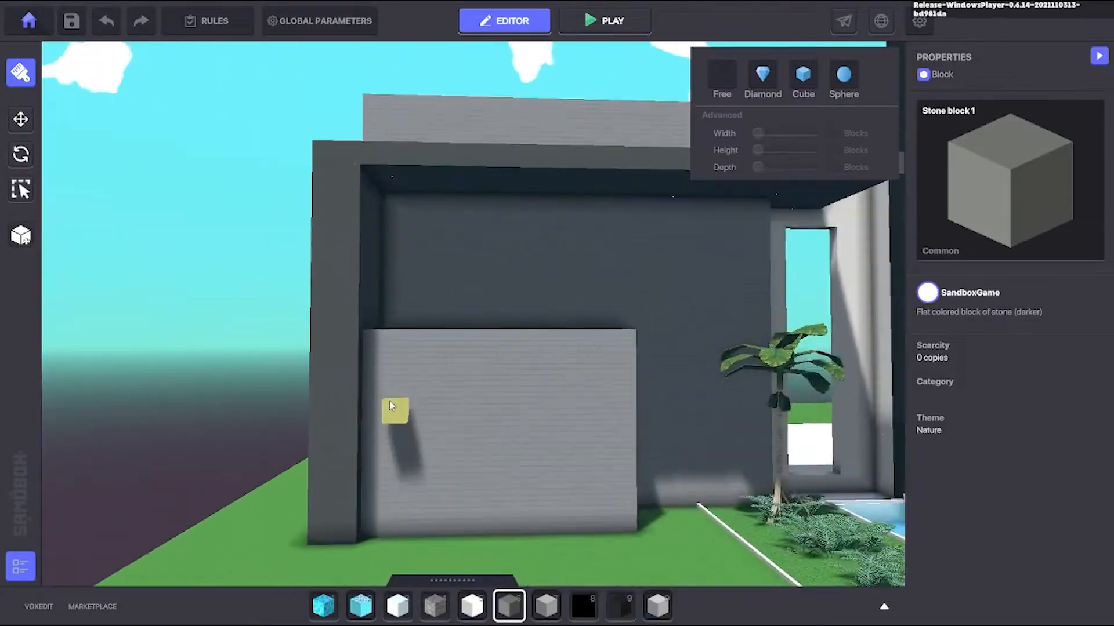
# Step: Cut a wide doorway opening into the front wall of the new wing's brick box
pyautogui.moveTo(390, 402); pyautogui.dragTo(586, 525)
pyautogui.scroll(-5, 585, 464)
pyautogui.scroll(5, 533, 296)
pyautogui.scroll(2, 533, 296)
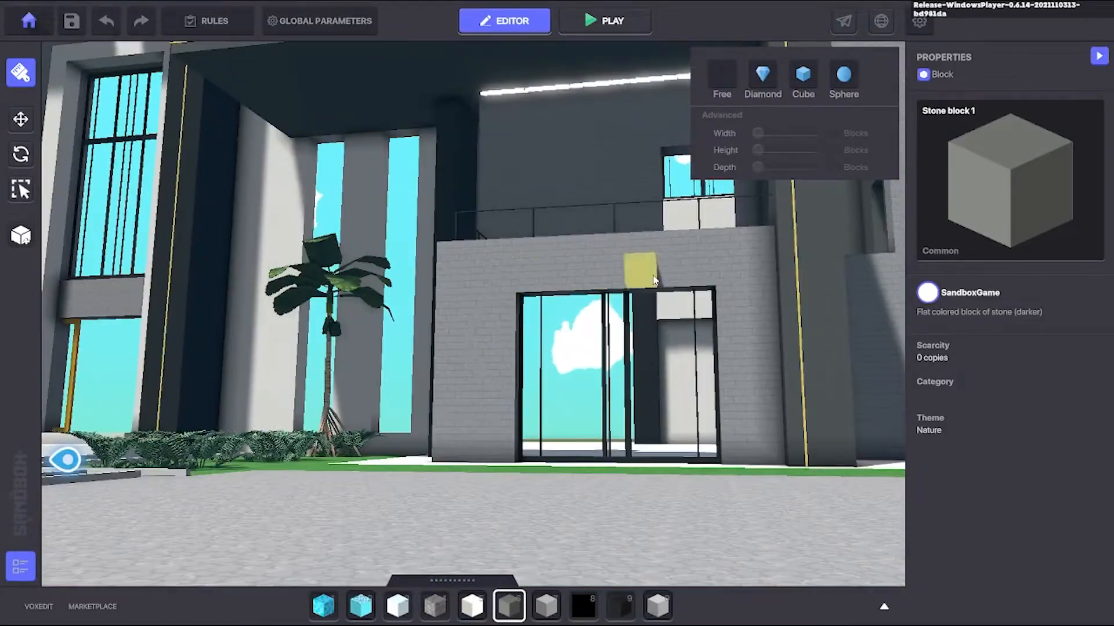
pyautogui.scroll(-5, 348, 444)
pyautogui.scroll(5, 273, 400)
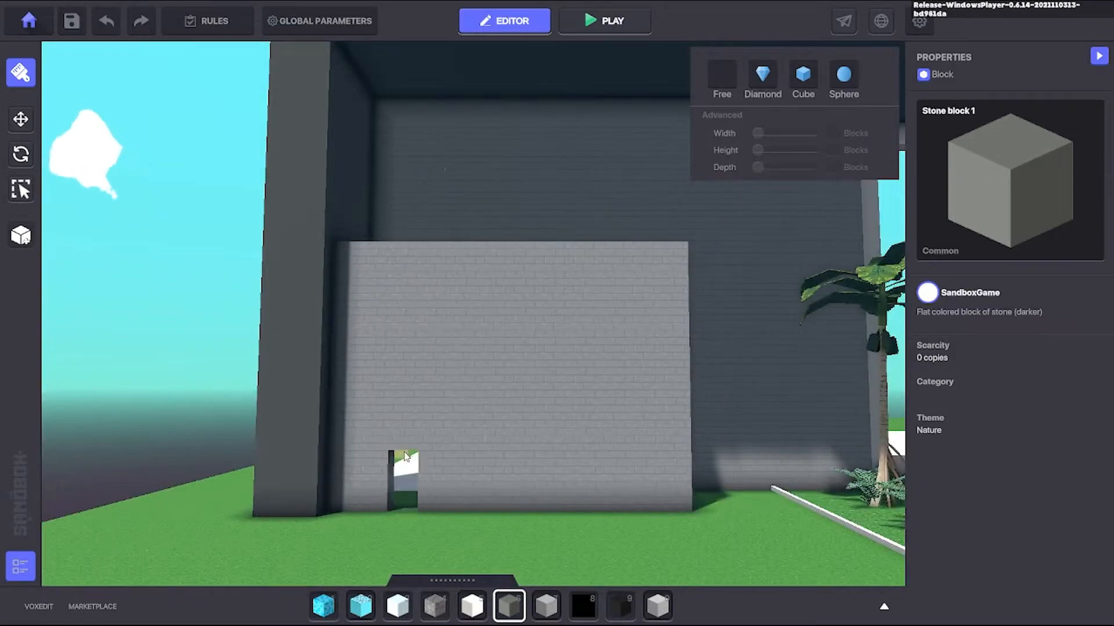
pyautogui.keyDown('ctrl'); pyautogui.moveTo(439, 355); pyautogui.dragTo(603, 493); pyautogui.keyUp('ctrl')
pyautogui.scroll(3, 493, 366)
pyautogui.moveTo(493, 366); pyautogui.dragTo(432, 345, button='right')
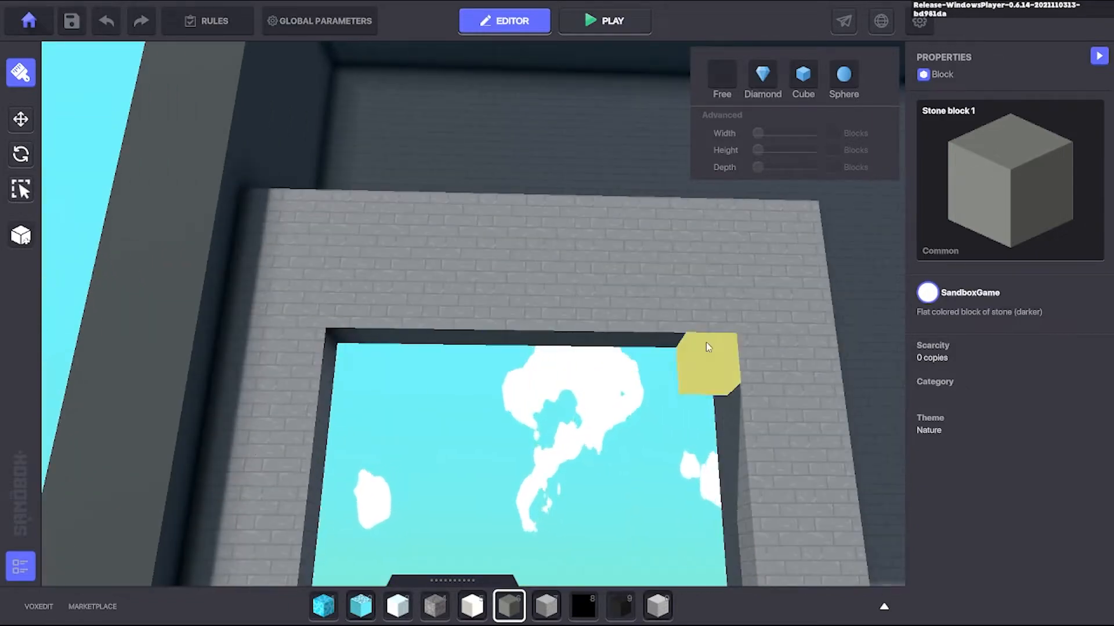
pyautogui.scroll(-4, 706, 343)
pyautogui.moveTo(706, 344); pyautogui.dragTo(554, 583, button='right')
# Step: Place a row of Neon Lights along the top of the dark brick wall beneath the new wing's roof slab
pyautogui.scroll(-10, 325, 508)
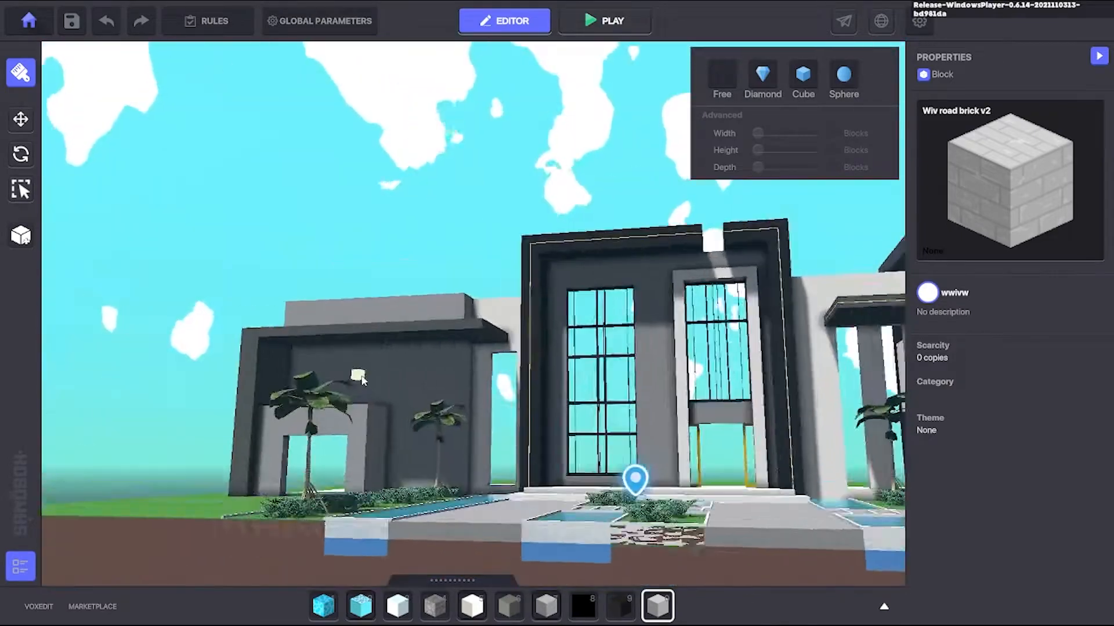
pyautogui.moveTo(361, 380); pyautogui.dragTo(519, 315, button='right')
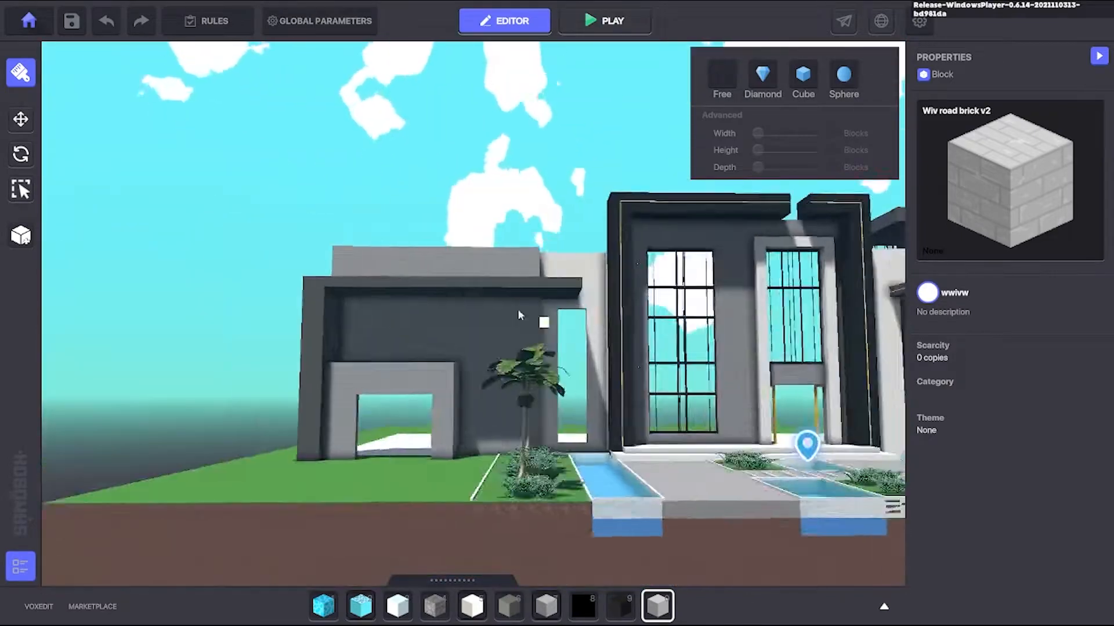
pyautogui.scroll(3, 389, 310)
pyautogui.press('Tab')
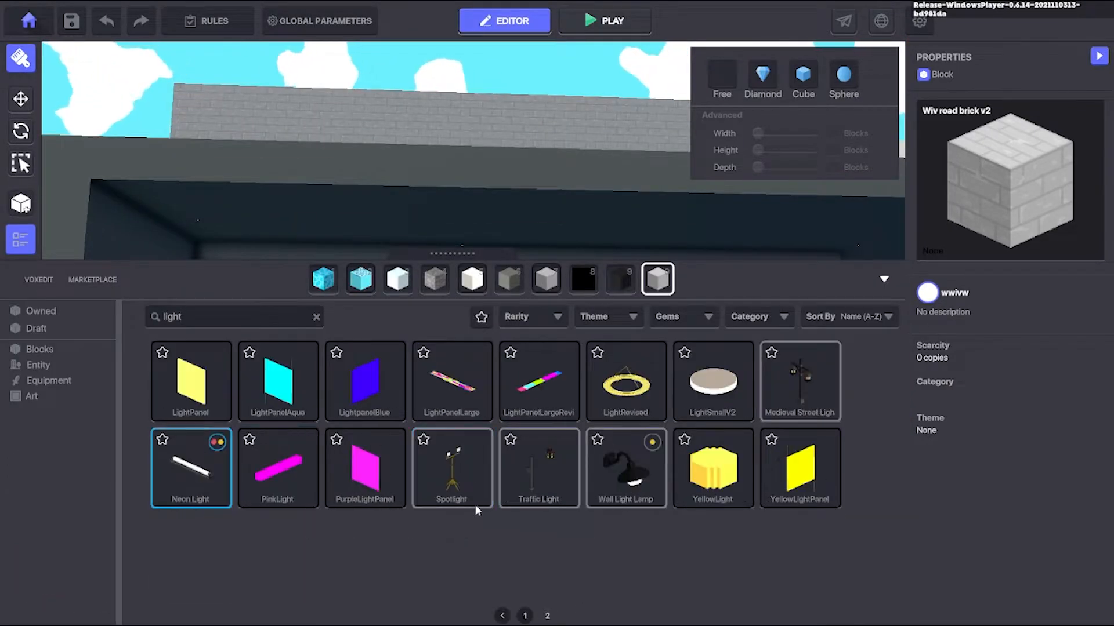
pyautogui.click(191, 468)
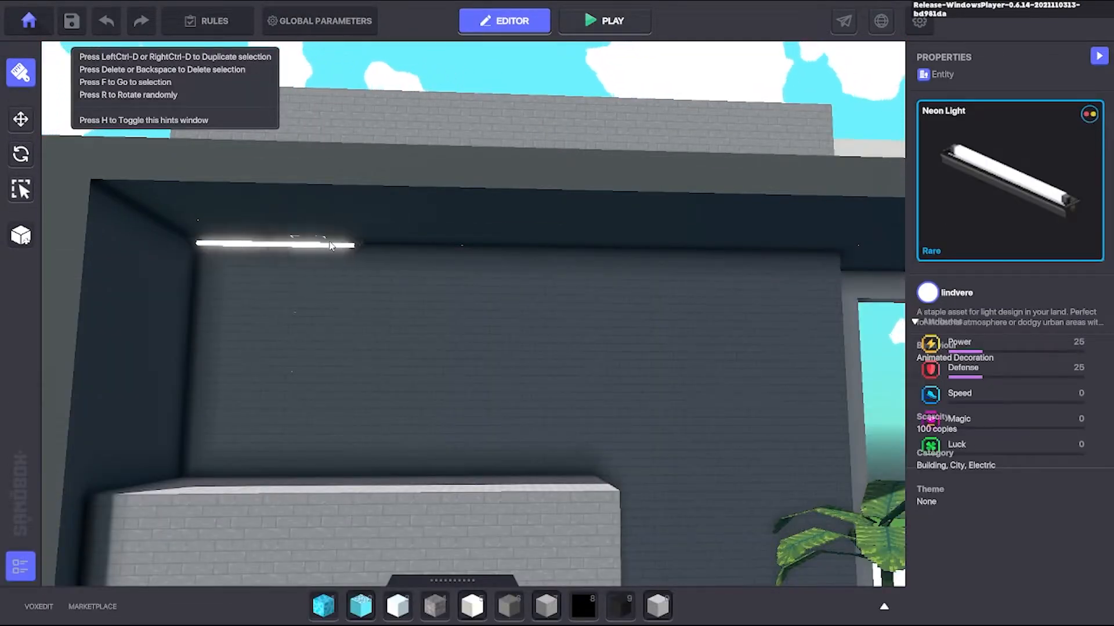
pyautogui.scroll(3, 477, 245)
pyautogui.moveTo(682, 247); pyautogui.dragTo(405, 209, button='middle')
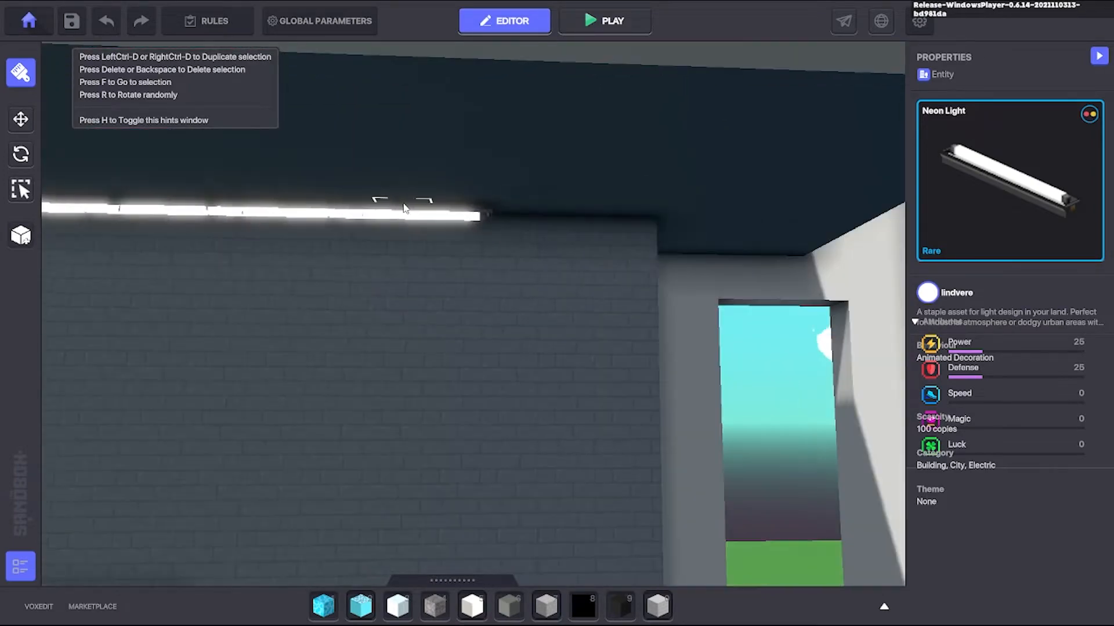
# Step: Select the row of Neon Lights and adjust its position under the roof slab
pyautogui.moveTo(532, 373); pyautogui.dragTo(350, 380, button='right')
pyautogui.click(21, 189)
pyautogui.moveTo(499, 290); pyautogui.dragTo(427, 363)
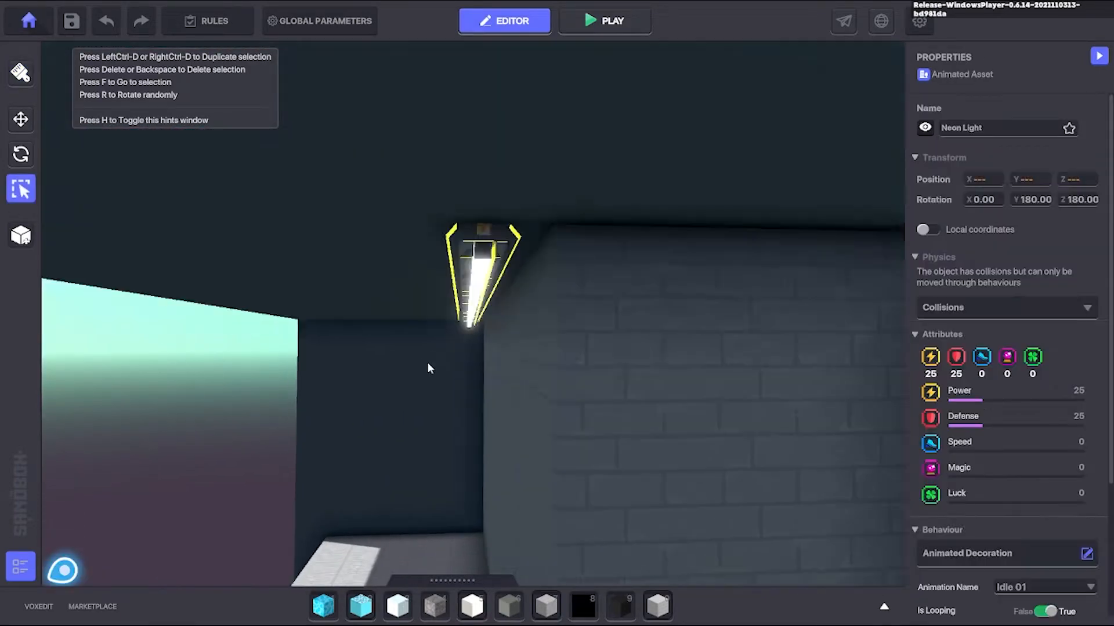
pyautogui.moveTo(428, 363); pyautogui.dragTo(500, 385, button='right')
pyautogui.click(19, 128)
pyautogui.press('f')
pyautogui.scroll(-10, 400, 293)
pyautogui.click(407, 302)
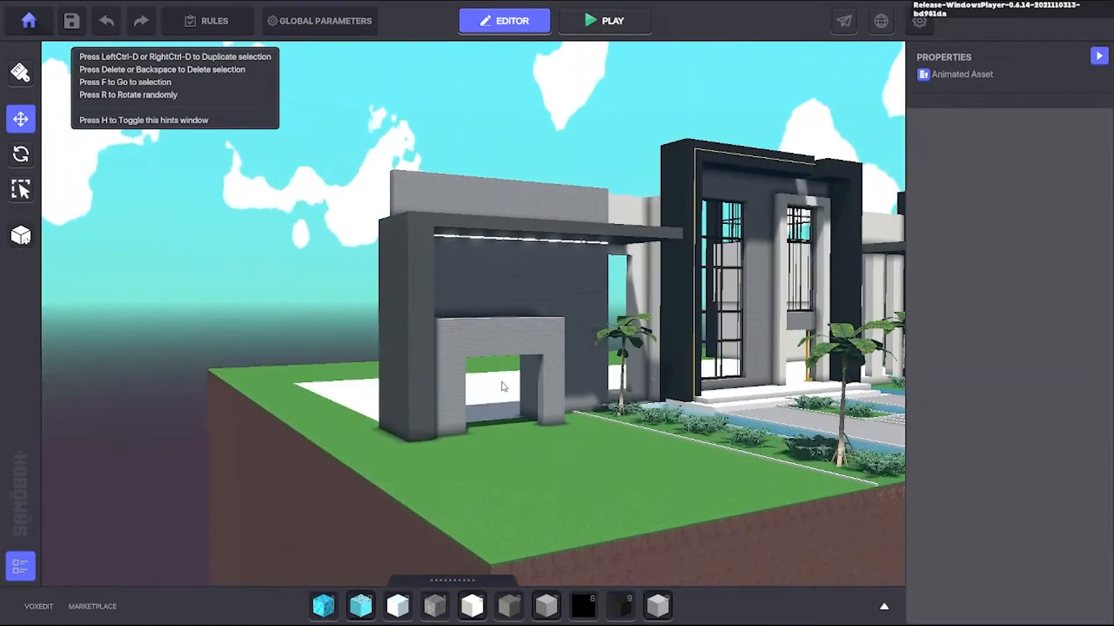
# Step: Search the asset library for glass and place four FenceGlassThreeBlocks panels along the front edge of the brick box's top
pyautogui.scroll(10, 520, 307)
pyautogui.click(884, 606)
pyautogui.write('glass')
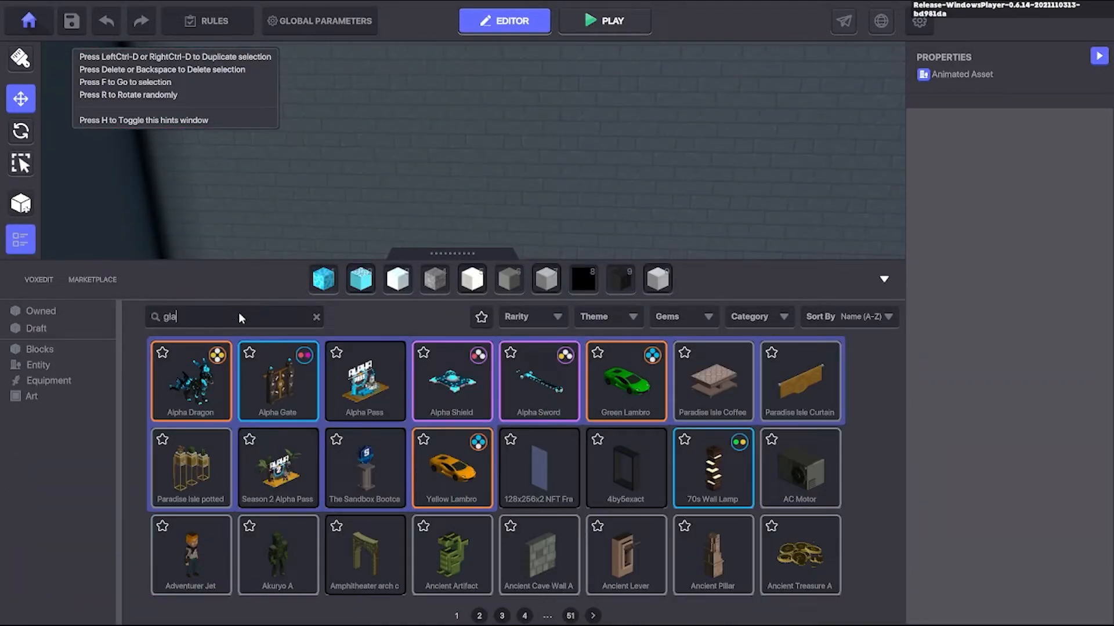
pyautogui.click(451, 380)
pyautogui.moveTo(735, 358); pyautogui.dragTo(484, 342, button='middle')
pyautogui.click(438, 337)
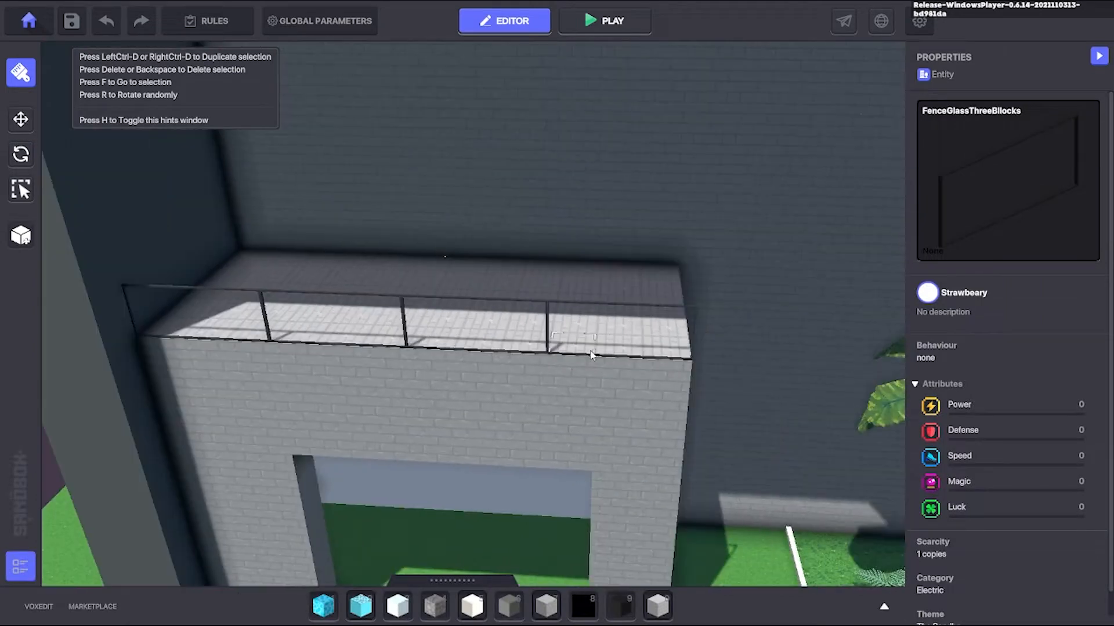
pyautogui.click(589, 351)
# Step: Select the four glass fence panels and shift them slightly back from the brick box's front edge
pyautogui.click(17, 121)
pyautogui.click(208, 290)
pyautogui.keyDown('shift'); pyautogui.click(333, 313); pyautogui.keyUp('shift')
pyautogui.keyDown('shift'); pyautogui.click(476, 325); pyautogui.keyUp('shift')
pyautogui.keyDown('shift'); pyautogui.click(615, 334); pyautogui.keyUp('shift')
pyautogui.click(327, 308)
pyautogui.scroll(-5, 406, 313)
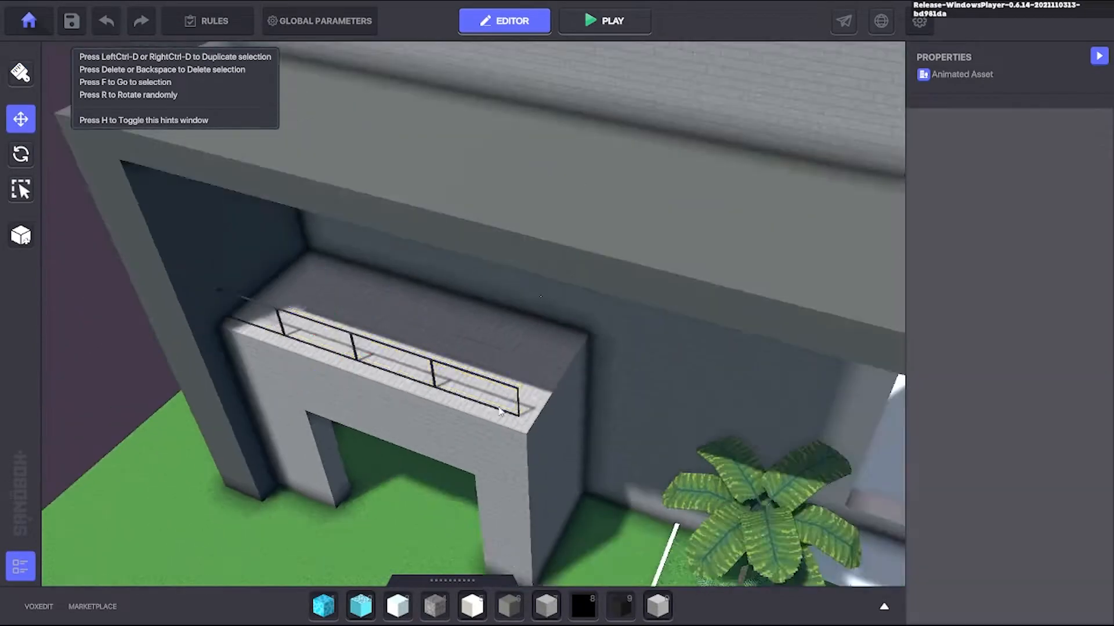
# Step: Duplicate two of the glass fence panels to add railing along the open side of the brick box's top
pyautogui.scroll(5, 406, 313)
pyautogui.click(322, 334)
pyautogui.keyDown('shift'); pyautogui.click(467, 379); pyautogui.keyUp('shift')
pyautogui.hotkey('ctrl', 'd')
pyautogui.moveTo(322, 415); pyautogui.dragTo(297, 452)
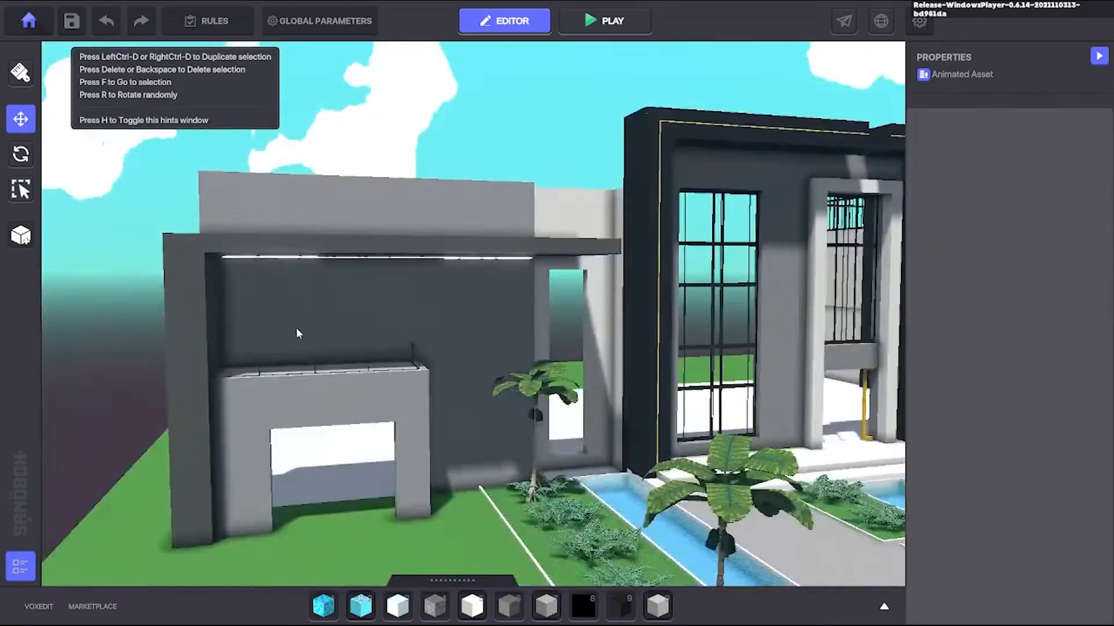
# Step: Cut a window opening above the brick box and a tall opening in the wall between the box and the WhiteCream wall
pyautogui.press('7')
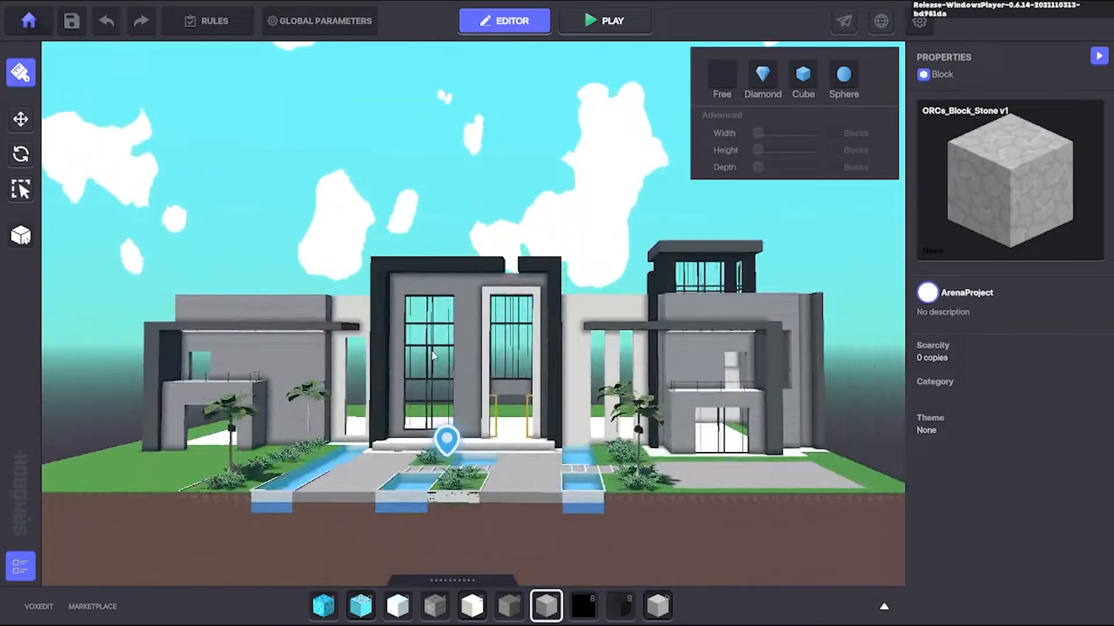
pyautogui.scroll(3, 603, 363)
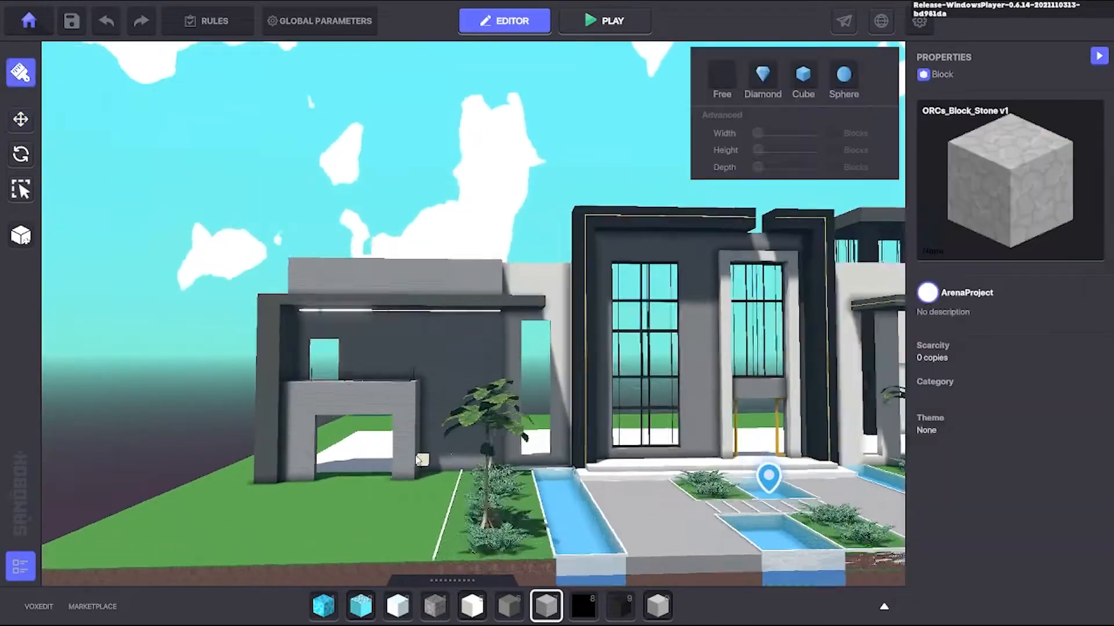
pyautogui.scroll(5, 479, 377)
pyautogui.moveTo(479, 377); pyautogui.dragTo(467, 459)
pyautogui.scroll(-5, 676, 340)
pyautogui.scroll(5, 448, 326)
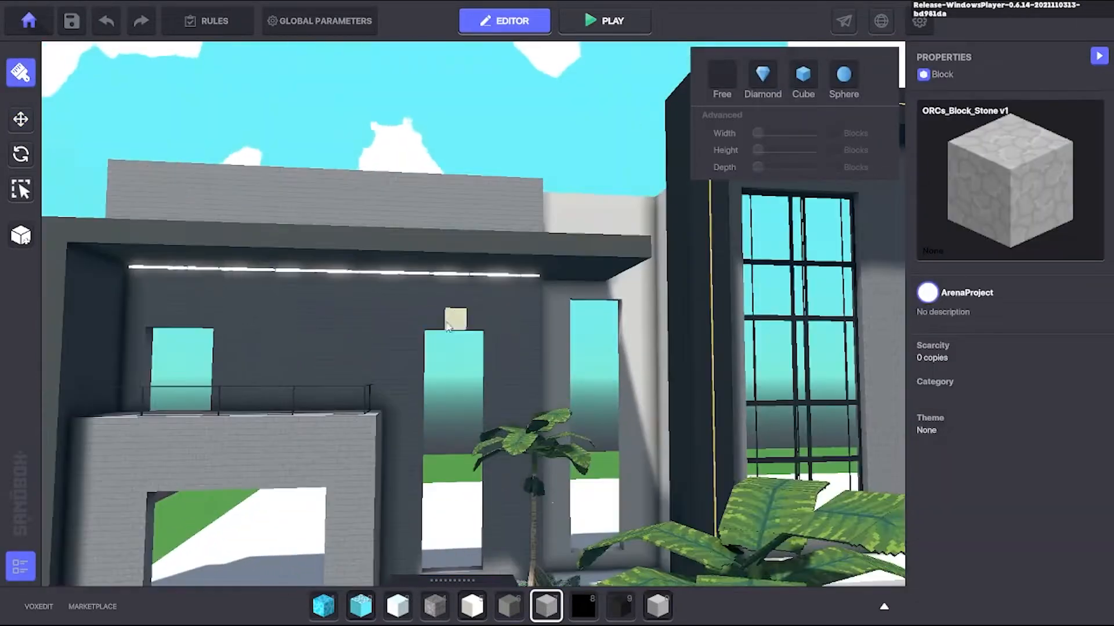
pyautogui.scroll(-5, 517, 461)
pyautogui.moveTo(516, 462); pyautogui.dragTo(484, 460, button='right')
pyautogui.scroll(5, 542, 302)
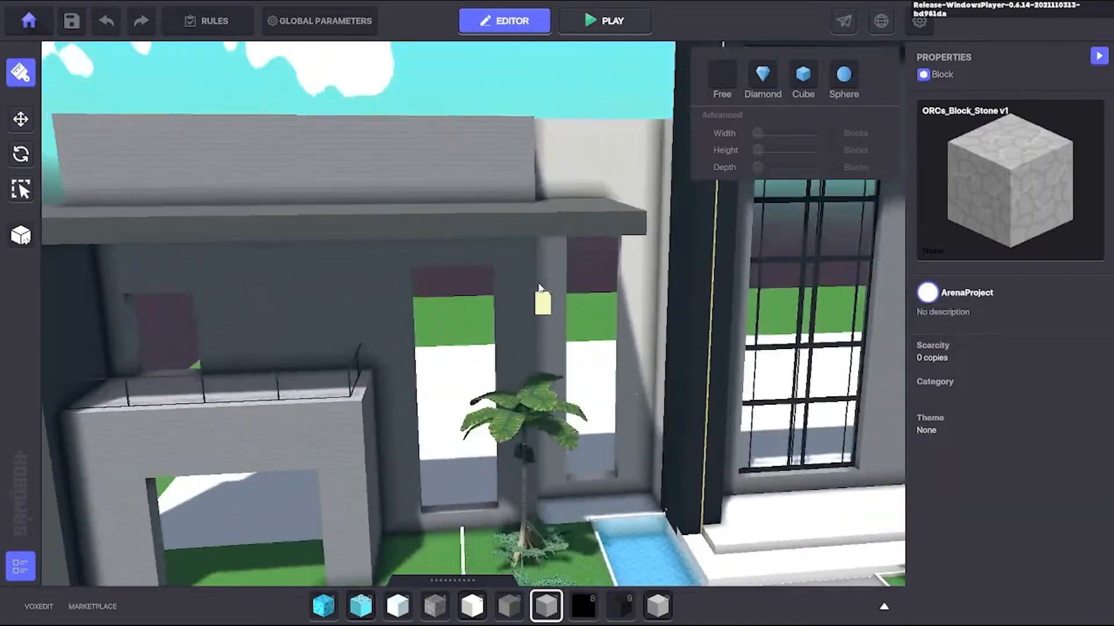
# Step: Narrow the tall opening beside the brick box by filling one side with a Wiv road brick v2 column
pyautogui.moveTo(542, 302); pyautogui.dragTo(505, 276, button='right')
pyautogui.scroll(3, 506, 275)
pyautogui.press('0')
pyautogui.moveTo(549, 188); pyautogui.dragTo(522, 493)
pyautogui.moveTo(522, 493); pyautogui.dragTo(498, 348, button='right')
pyautogui.scroll(-5, 432, 449)
pyautogui.scroll(-5, 456, 427)
# Step: Duplicate the Museum Window door pieces of the finished wing and move the copies into the new brick box's doorway
pyautogui.click(21, 119)
pyautogui.click(710, 371)
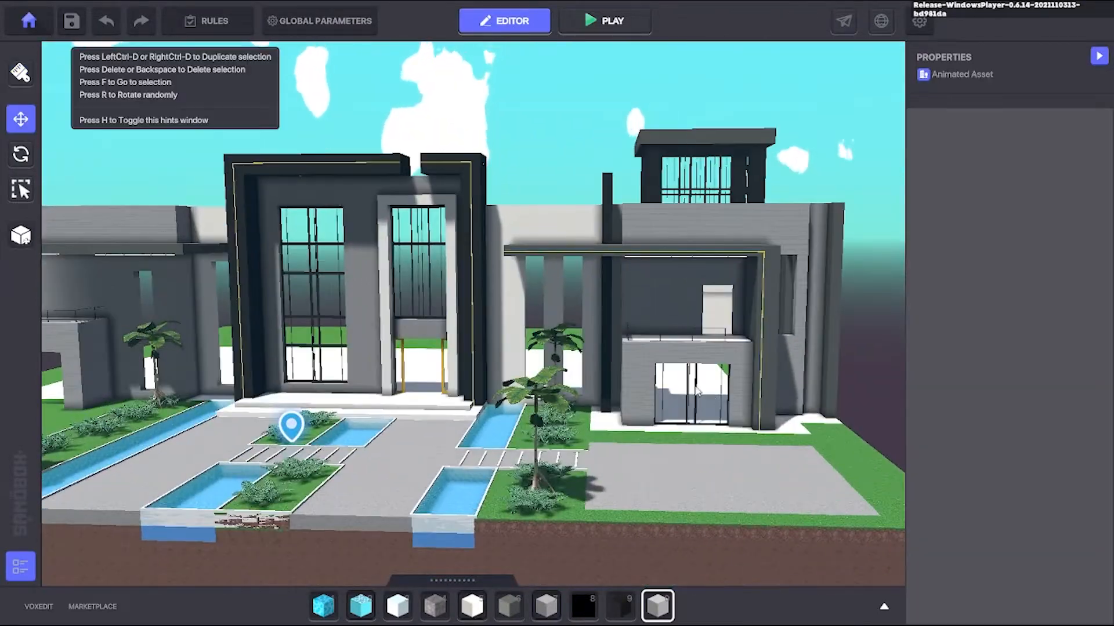
pyautogui.scroll(5, 713, 406)
pyautogui.keyDown('shift'); pyautogui.click(712, 432); pyautogui.keyUp('shift')
pyautogui.hotkey('ctrl', 'd')
pyautogui.scroll(-3, 713, 435)
pyautogui.moveTo(591, 499); pyautogui.dragTo(64, 498)
pyautogui.moveTo(232, 406); pyautogui.dragTo(394, 441, button='right')
pyautogui.moveTo(396, 441); pyautogui.dragTo(401, 427)
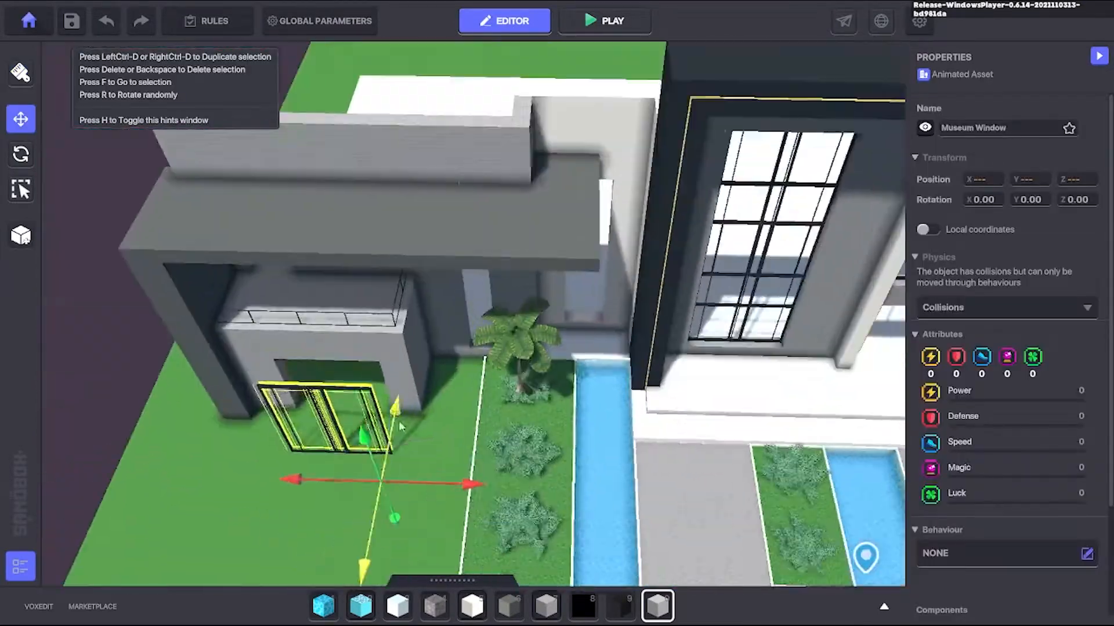
pyautogui.scroll(3, 390, 390)
pyautogui.moveTo(390, 390); pyautogui.dragTo(390, 371, button='right')
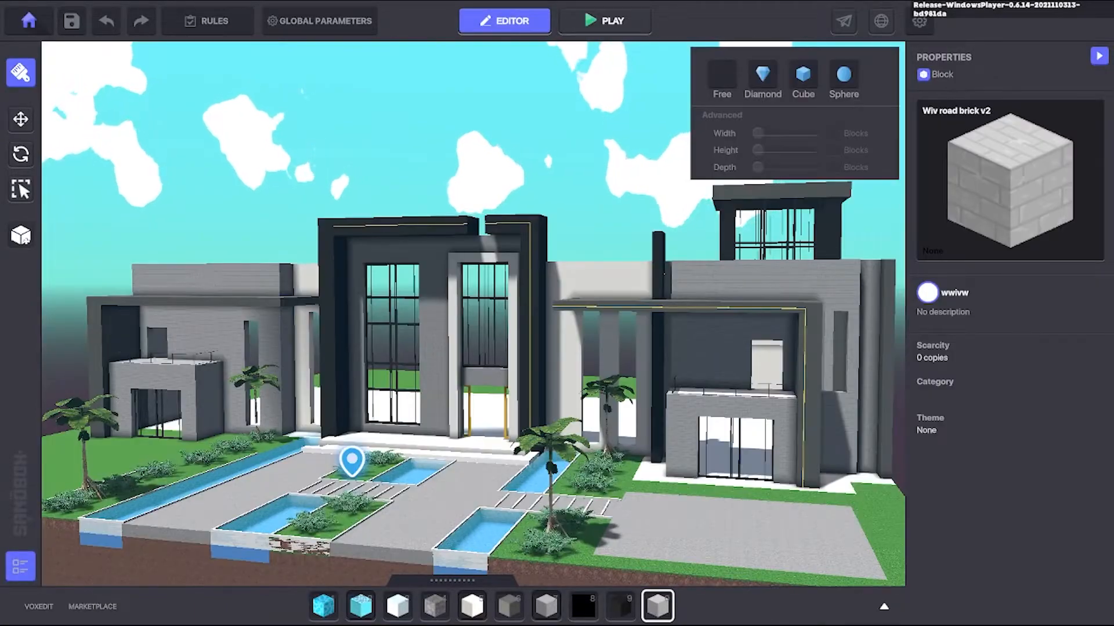
# Step: Build a full-height ORCs_Block_Stone v1 fin wall projecting outward from the new wing's brick side wall
pyautogui.moveTo(557, 316); pyautogui.dragTo(725, 318, button='right')
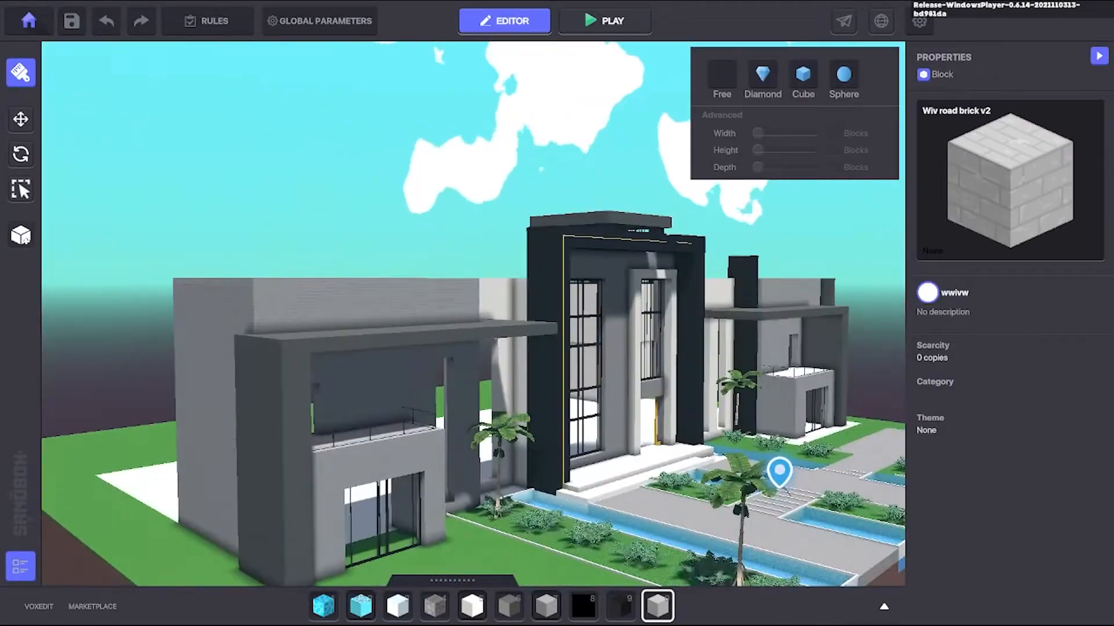
pyautogui.moveTo(313, 371); pyautogui.dragTo(581, 363, button='right')
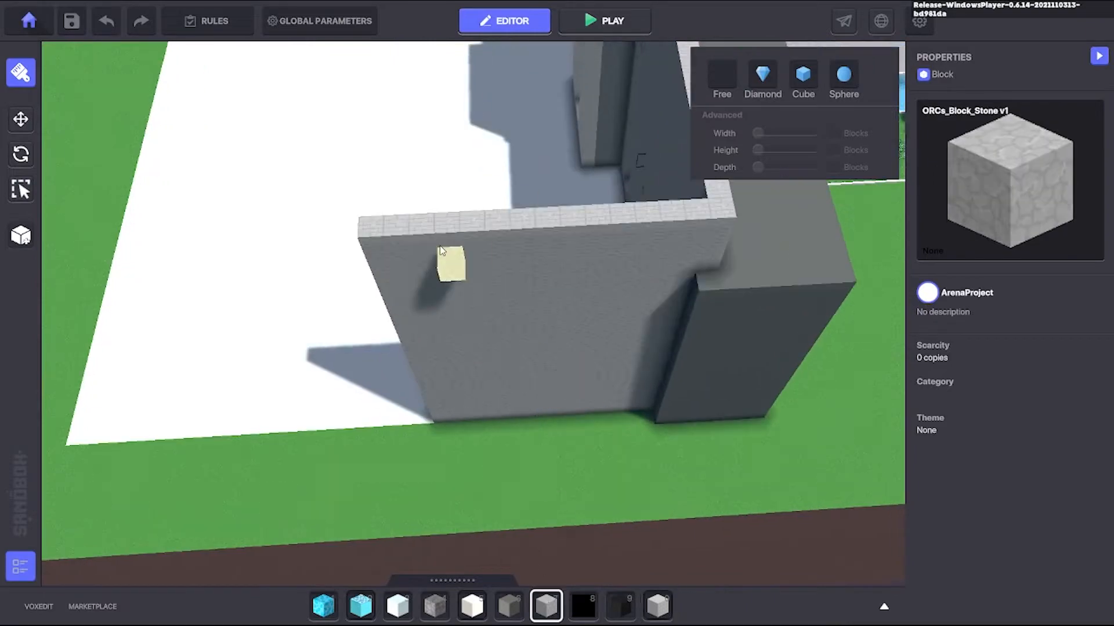
pyautogui.moveTo(530, 370); pyautogui.dragTo(528, 406)
pyautogui.scroll(-5, 515, 414)
pyautogui.moveTo(516, 414)
pyautogui.mouseDown(button='right')
pyautogui.moveTo(486, 377)
pyautogui.moveTo(476, 258)
pyautogui.mouseUp(button='right')
pyautogui.moveTo(496, 234)
pyautogui.mouseDown()
pyautogui.moveTo(505, 407)
pyautogui.moveTo(524, 400)
pyautogui.mouseUp()
# Step: Cap the outer edge of the projecting fin wall with a full-height Stone block 1 column
pyautogui.moveTo(524, 400); pyautogui.dragTo(627, 271, button='right')
pyautogui.moveTo(497, 140); pyautogui.dragTo(494, 500)
pyautogui.moveTo(494, 500); pyautogui.dragTo(425, 446, button='right')
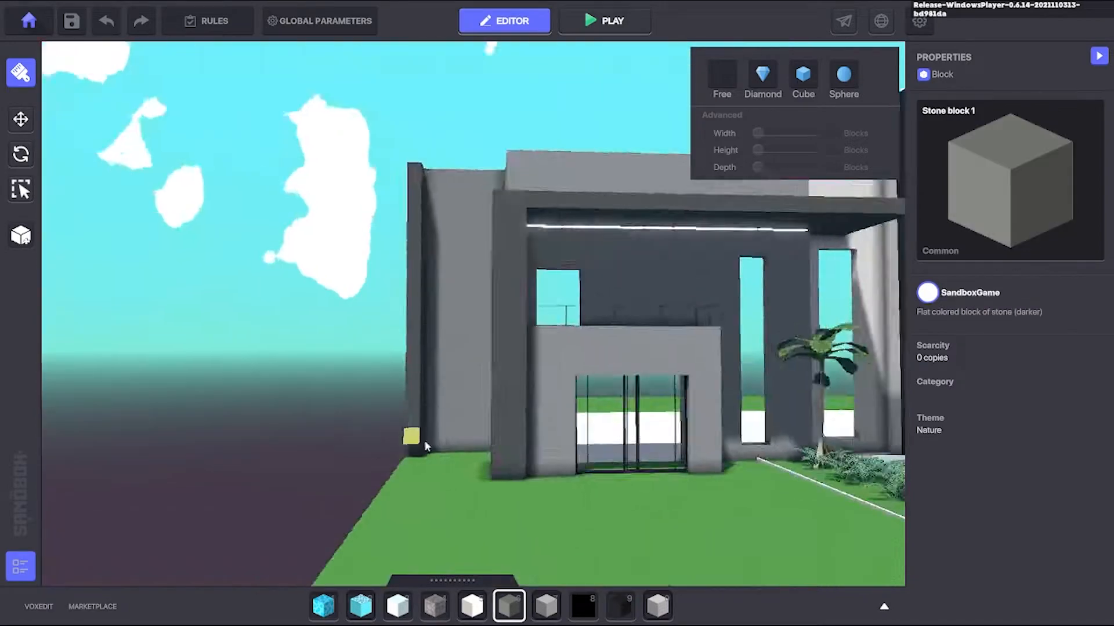
pyautogui.scroll(-5, 425, 446)
pyautogui.scroll(5, 451, 333)
# Step: Extend the Stone block 1 column backward into a long outer wall parallel to the brick side wall
pyautogui.moveTo(452, 333); pyautogui.dragTo(654, 214, button='right')
pyautogui.moveTo(670, 526); pyautogui.dragTo(426, 271, button='right')
pyautogui.scroll(5, 462, 203)
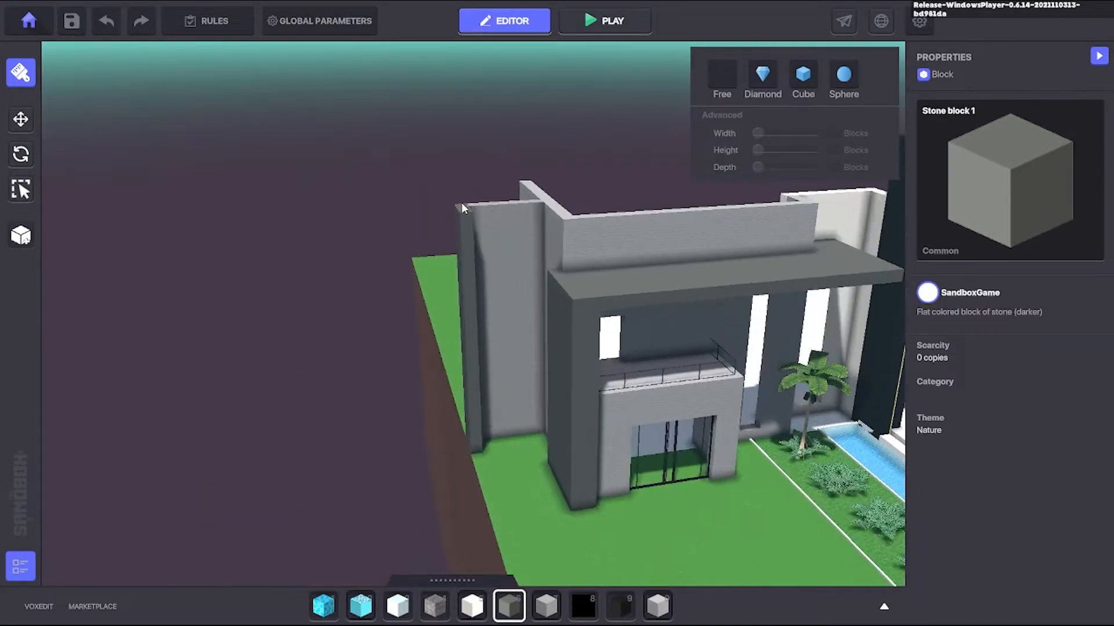
pyautogui.moveTo(506, 530); pyautogui.dragTo(501, 272, button='right')
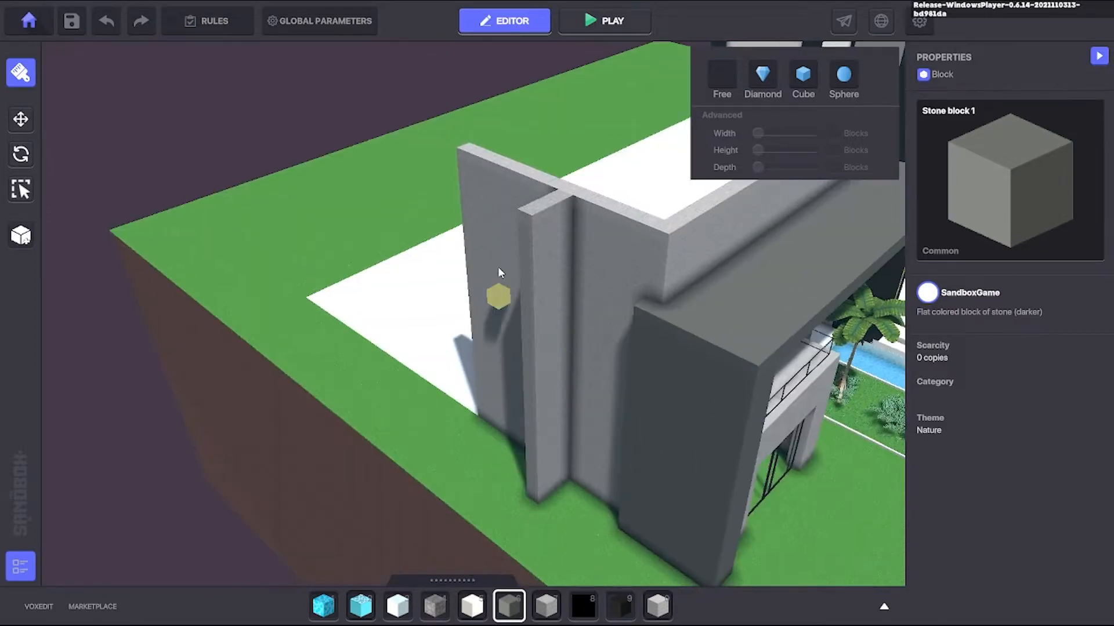
pyautogui.moveTo(547, 471); pyautogui.dragTo(483, 260, button='right')
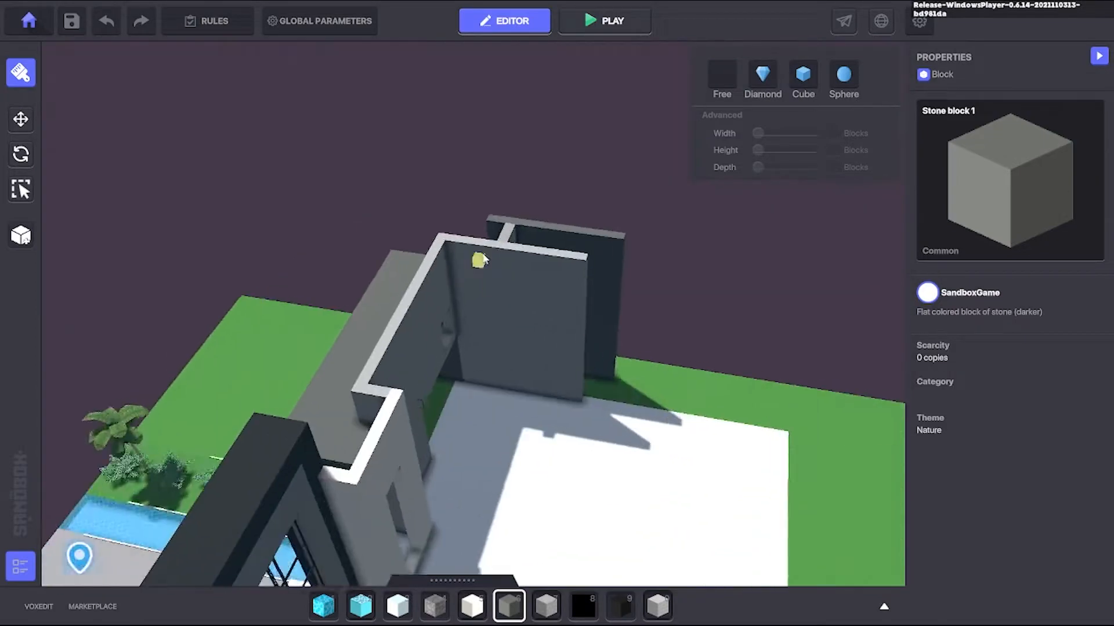
pyautogui.moveTo(612, 394); pyautogui.dragTo(763, 231, button='right')
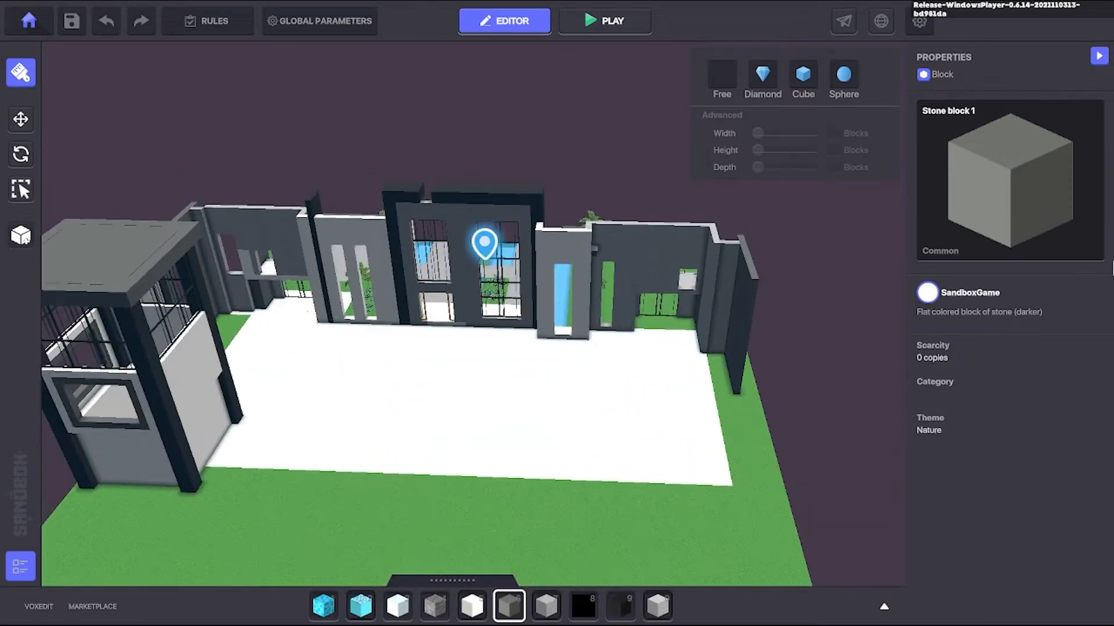
# Step: Build a low WhiteCream wall continuing backward from the end of the Stone block 1 outer wall
pyautogui.moveTo(308, 311); pyautogui.dragTo(570, 351, button='right')
pyautogui.moveTo(445, 472); pyautogui.dragTo(460, 471)
pyautogui.moveTo(460, 471); pyautogui.dragTo(619, 480, button='right')
pyautogui.moveTo(421, 557); pyautogui.dragTo(660, 374, button='right')
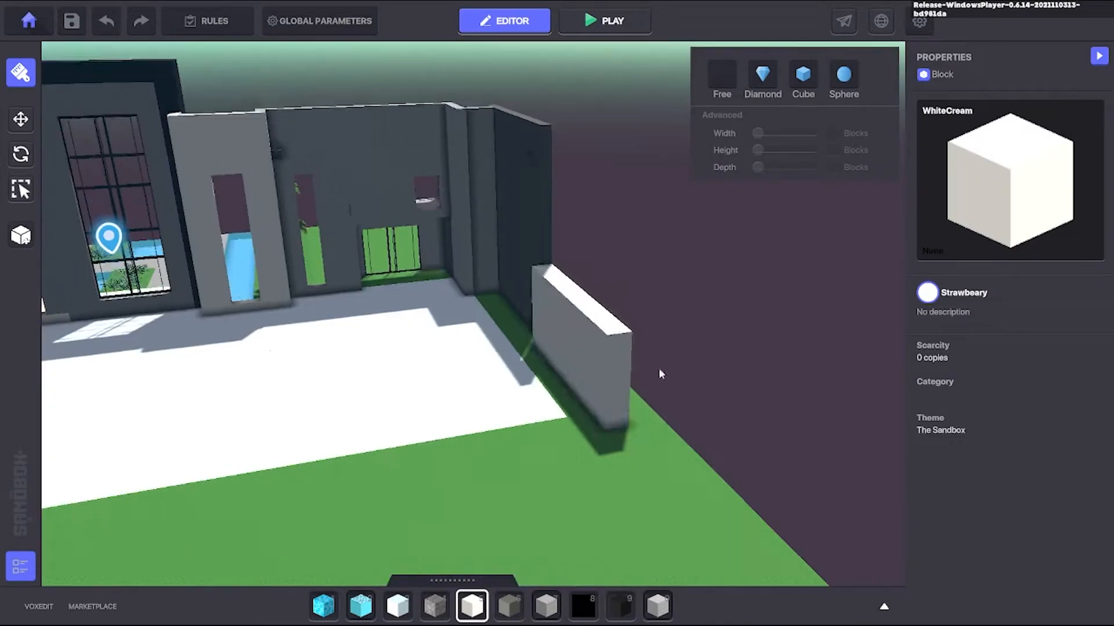
# Step: Cut a tall opening in the Stone block 1 outer wall, plus a doorway and two narrow windows in the low WhiteCream wall
pyautogui.moveTo(614, 434); pyautogui.dragTo(748, 342, button='right')
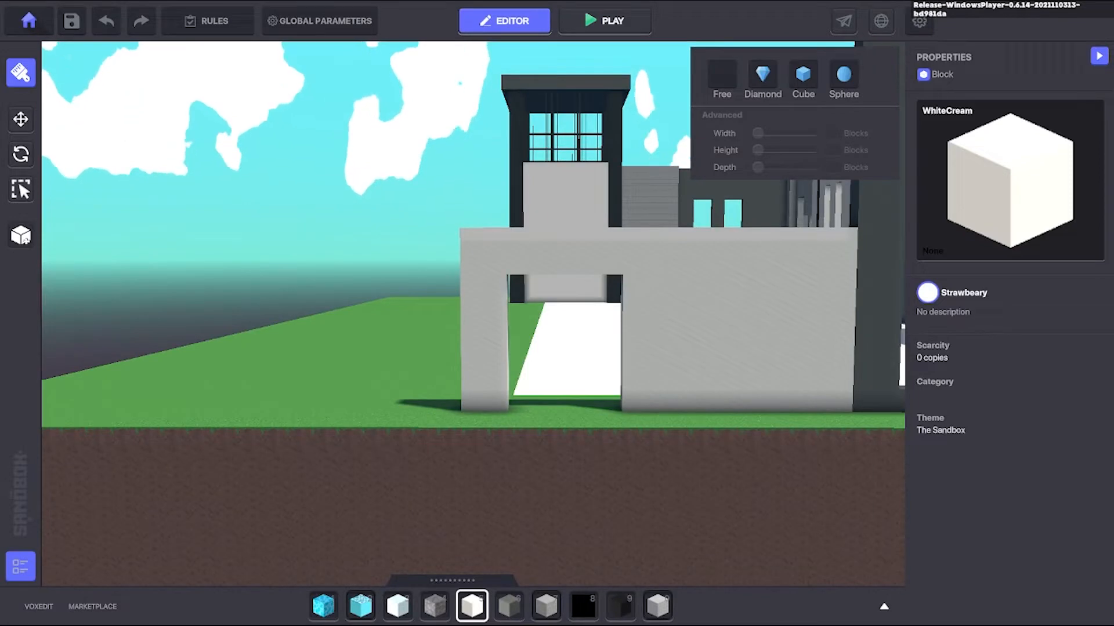
pyautogui.scroll(3, 656, 274)
pyautogui.keyDown('ctrl'); pyautogui.moveTo(656, 273); pyautogui.dragTo(676, 453); pyautogui.keyUp('ctrl')
pyautogui.moveTo(676, 452); pyautogui.dragTo(492, 230, button='right')
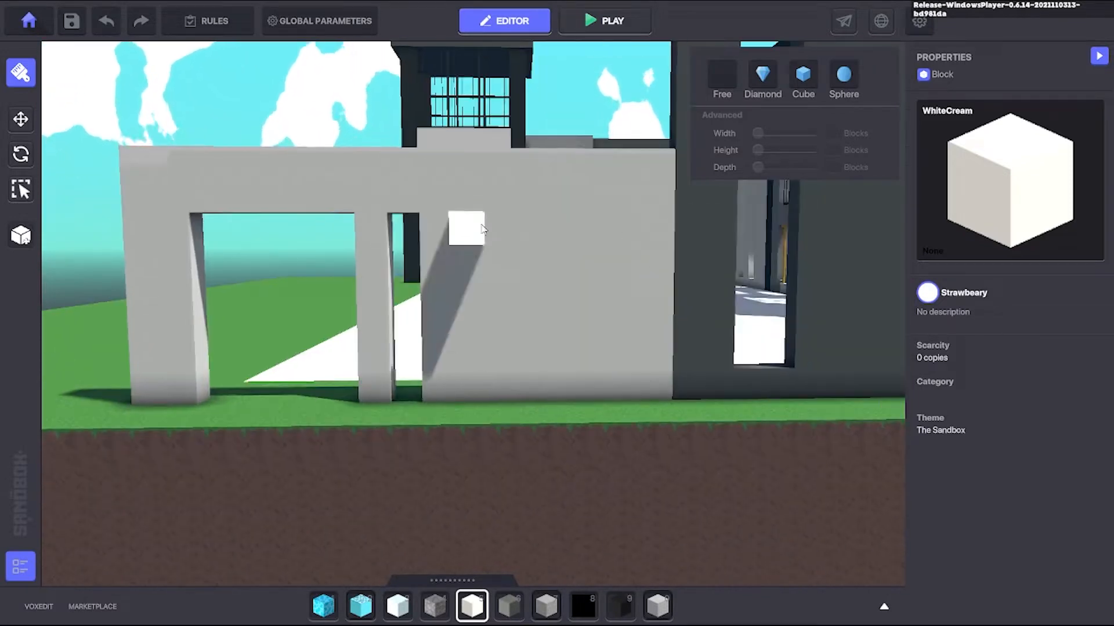
pyautogui.keyDown('ctrl'); pyautogui.moveTo(484, 230); pyautogui.dragTo(471, 390); pyautogui.keyUp('ctrl')
pyautogui.moveTo(471, 390)
pyautogui.mouseDown(button='right')
pyautogui.moveTo(528, 249)
pyautogui.moveTo(648, 247)
pyautogui.moveTo(663, 378)
pyautogui.moveTo(801, 366)
pyautogui.mouseUp(button='right')
# Step: Widen the top of the low WhiteCream wall into an overhanging slab that reaches the Stone block 1 wall
pyautogui.moveTo(468, 352); pyautogui.dragTo(744, 347, button='right')
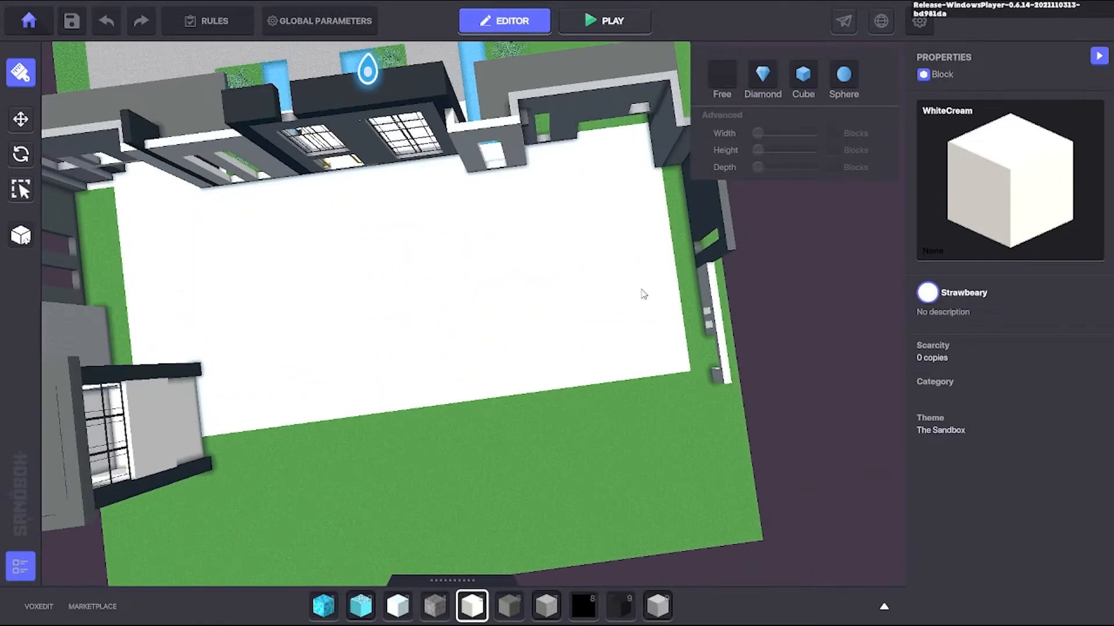
pyautogui.moveTo(643, 294); pyautogui.dragTo(478, 264, button='right')
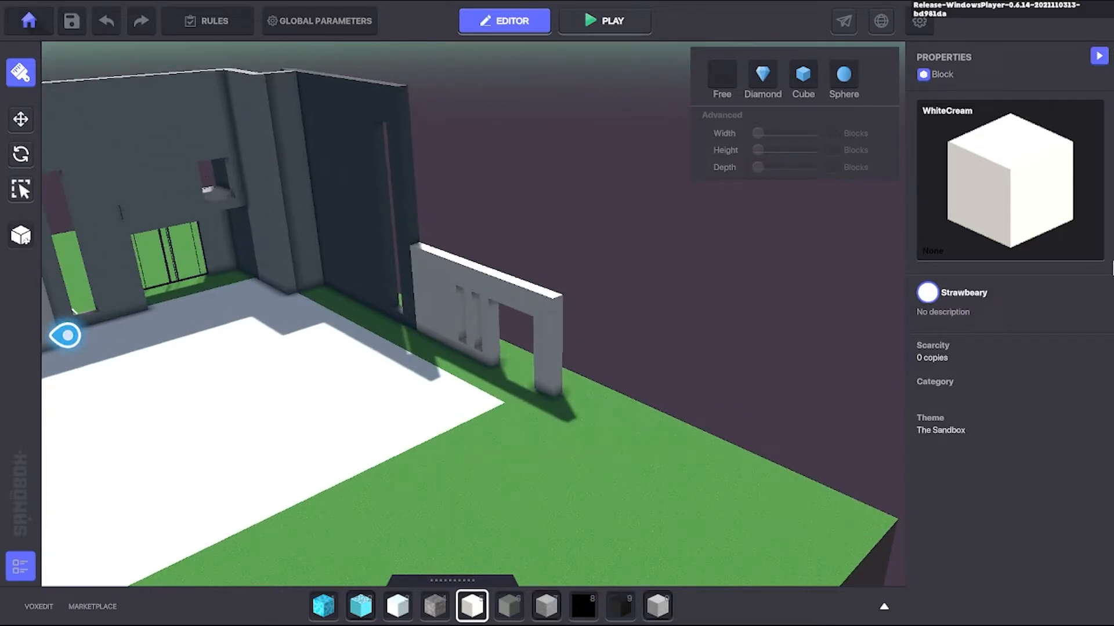
pyautogui.moveTo(408, 209); pyautogui.dragTo(545, 192, button='right')
pyautogui.moveTo(676, 213); pyautogui.dragTo(323, 376, button='right')
pyautogui.moveTo(684, 368); pyautogui.dragTo(560, 281, button='right')
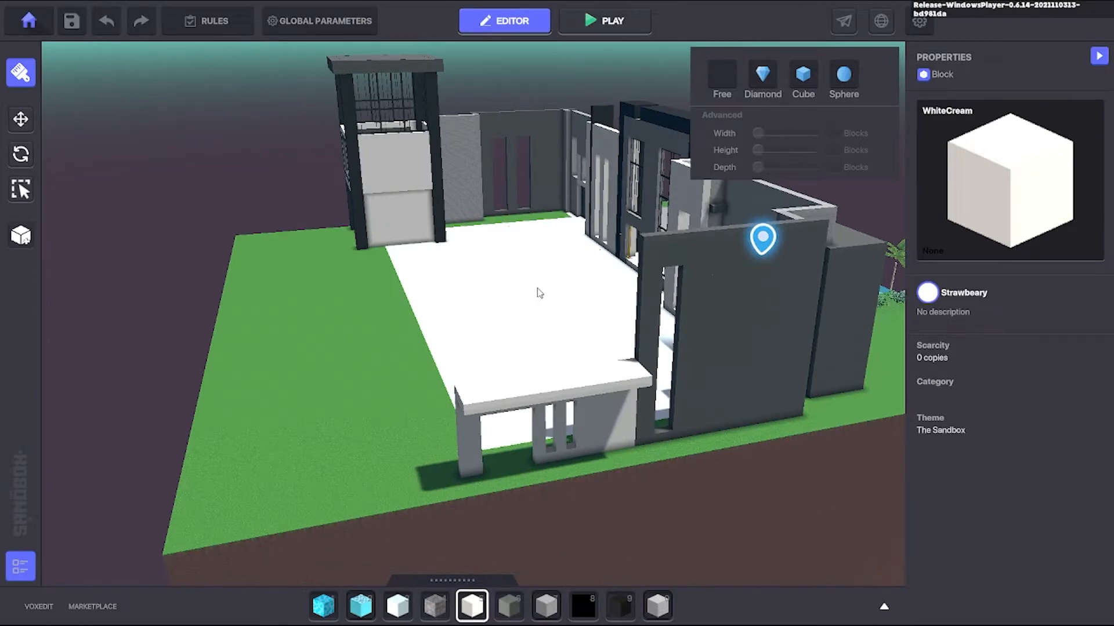
# Step: Raise a tall WhiteCream wall piece at the overhanging slab's end, against the Stone block 1 outer wall
pyautogui.moveTo(534, 278); pyautogui.dragTo(522, 251, button='right')
pyautogui.scroll(5, 522, 261)
pyautogui.moveTo(521, 259); pyautogui.dragTo(524, 250)
pyautogui.scroll(-4, 534, 241)
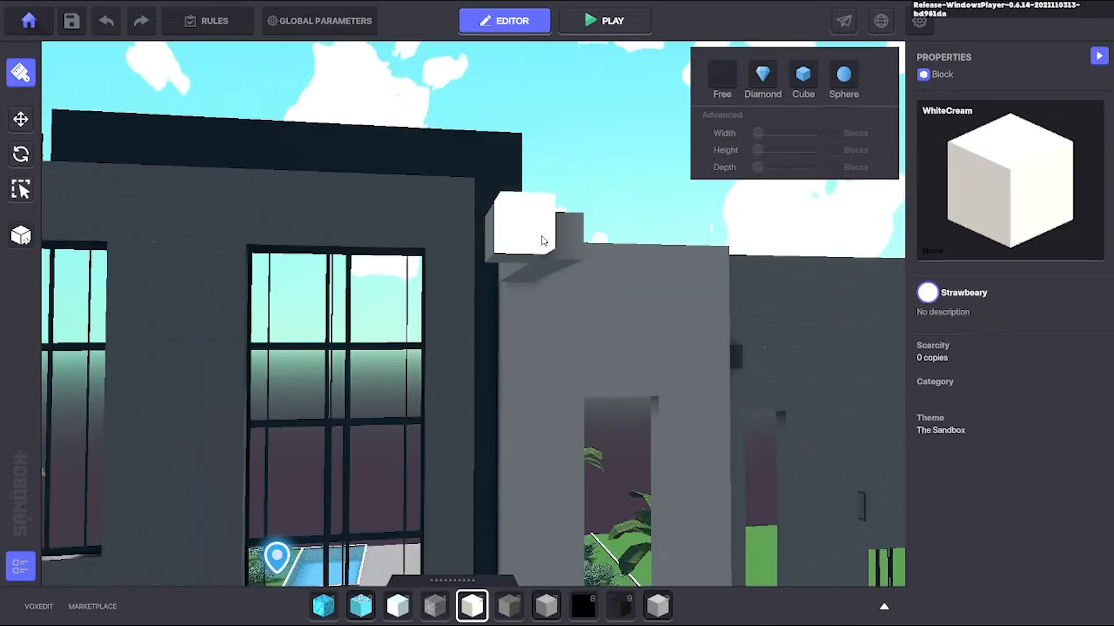
pyautogui.click(520, 186)
pyautogui.scroll(4, 525, 186)
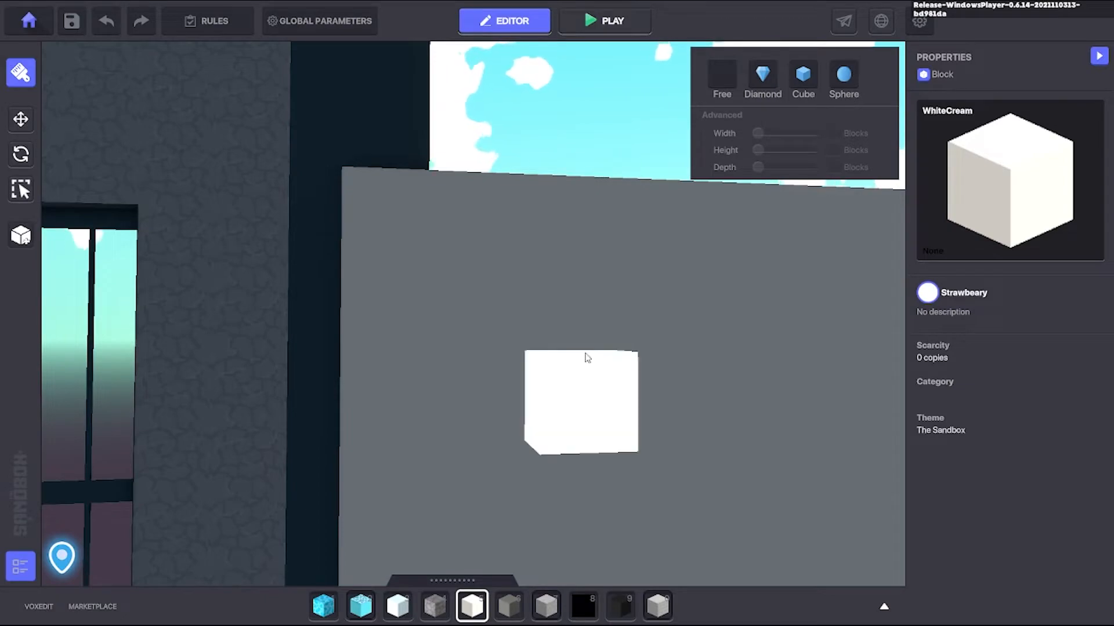
pyautogui.scroll(-5, 587, 359)
pyautogui.scroll(-5, 799, 256)
pyautogui.moveTo(799, 256); pyautogui.dragTo(590, 433, button='right')
pyautogui.scroll(1, 555, 389)
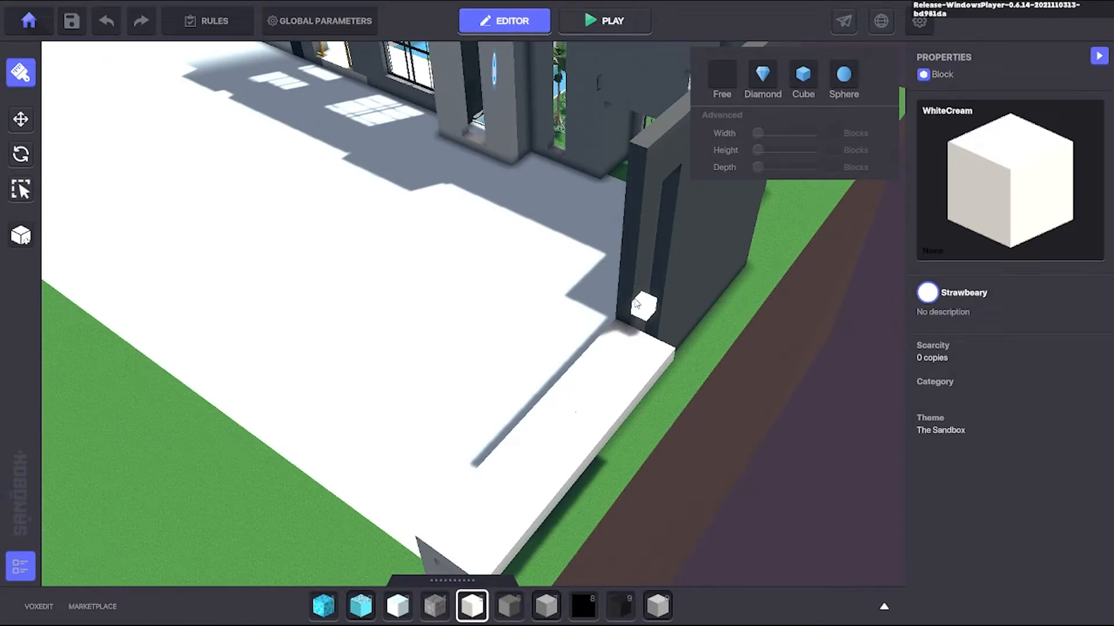
pyautogui.moveTo(647, 372); pyautogui.dragTo(607, 164)
pyautogui.moveTo(608, 164); pyautogui.dragTo(593, 178, button='right')
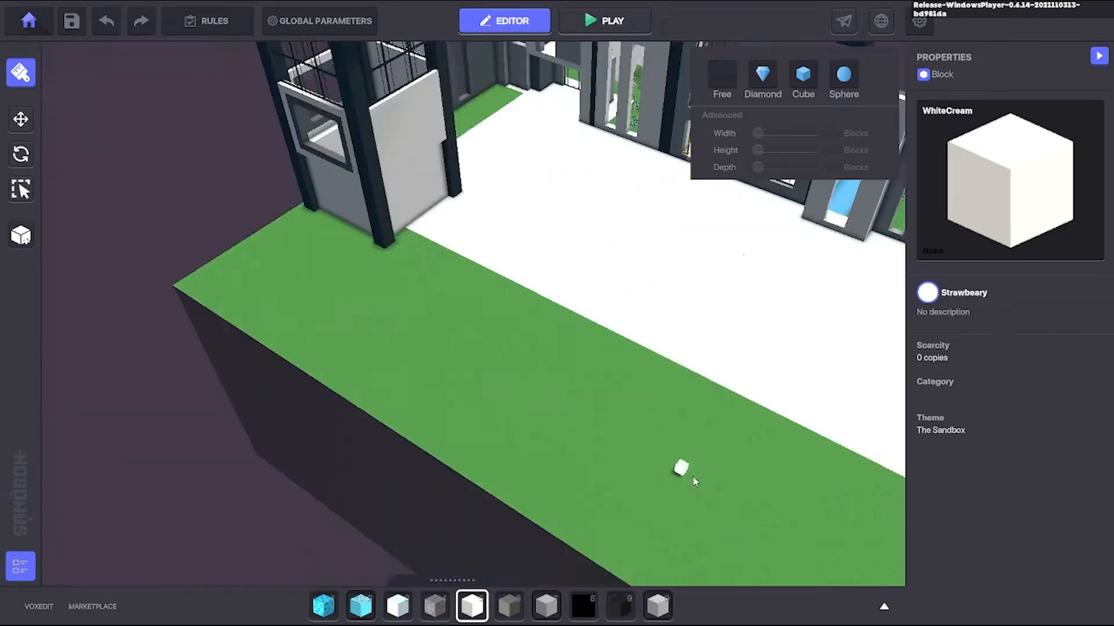
# Step: Try to dig a rectangular pit in the grass behind the large white floor
pyautogui.moveTo(423, 276); pyautogui.dragTo(555, 501)
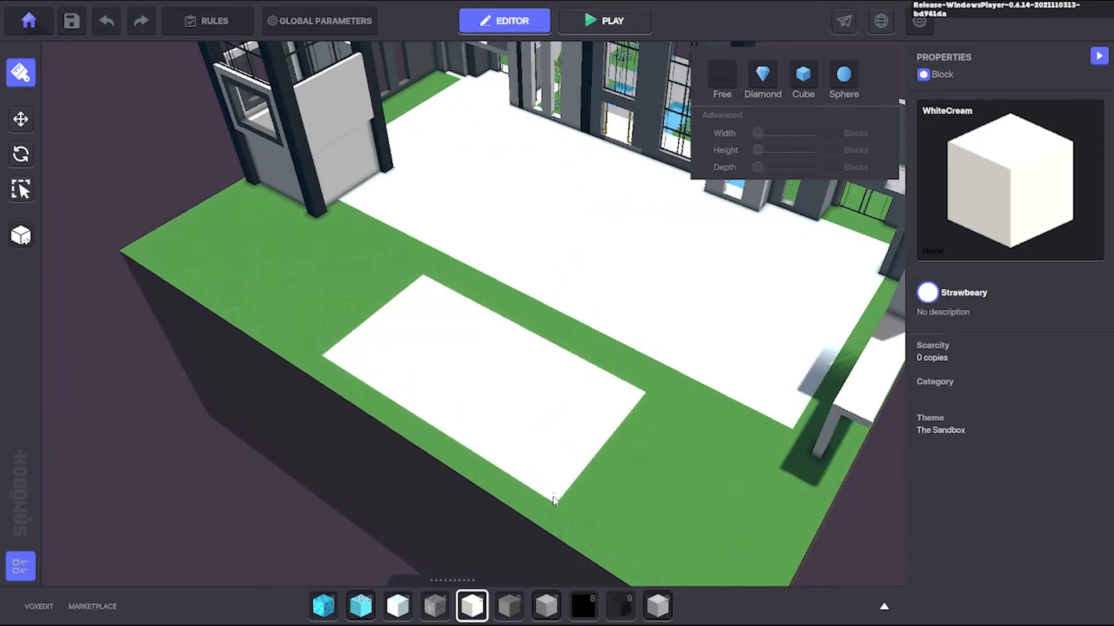
pyautogui.moveTo(426, 283); pyautogui.dragTo(424, 281)
pyautogui.moveTo(425, 284); pyautogui.dragTo(767, 342, button='middle')
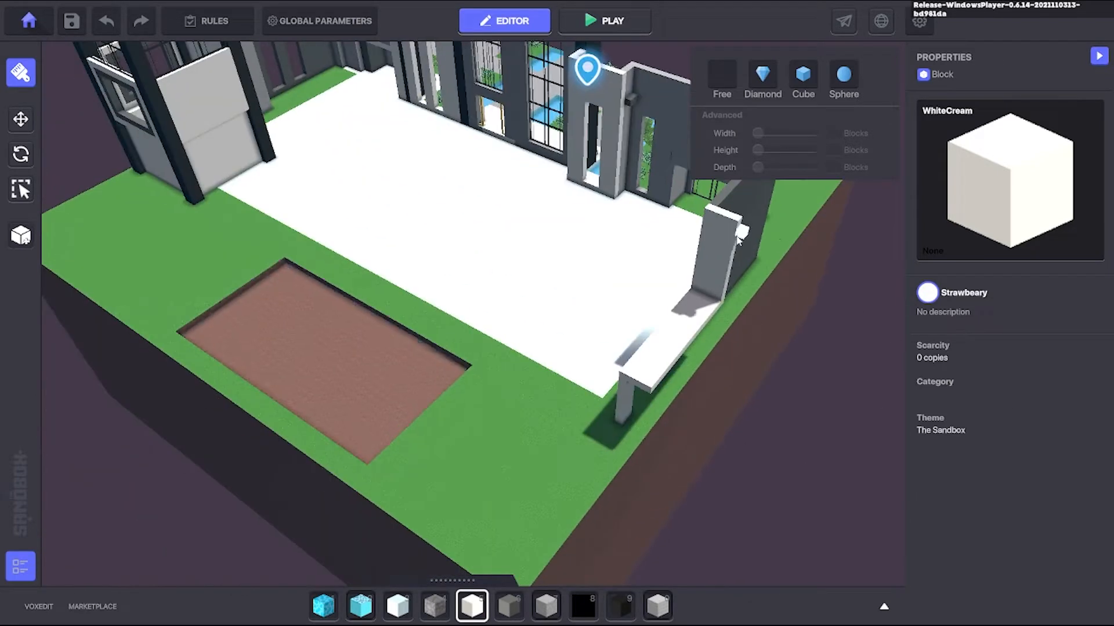
# Step: Raise WhiteCream walls along the slab's outer side and back edges, with a Volcano block 1 column at the back wall's inner end
pyautogui.moveTo(738, 240); pyautogui.dragTo(641, 223, button='right')
pyautogui.click(658, 606)
pyautogui.click(473, 605)
pyautogui.press('9')
pyautogui.moveTo(641, 223); pyautogui.dragTo(618, 451)
pyautogui.moveTo(618, 451); pyautogui.dragTo(679, 386, button='right')
pyautogui.click(644, 427)
pyautogui.moveTo(679, 385); pyautogui.dragTo(716, 307)
pyautogui.moveTo(716, 307); pyautogui.dragTo(571, 337, button='right')
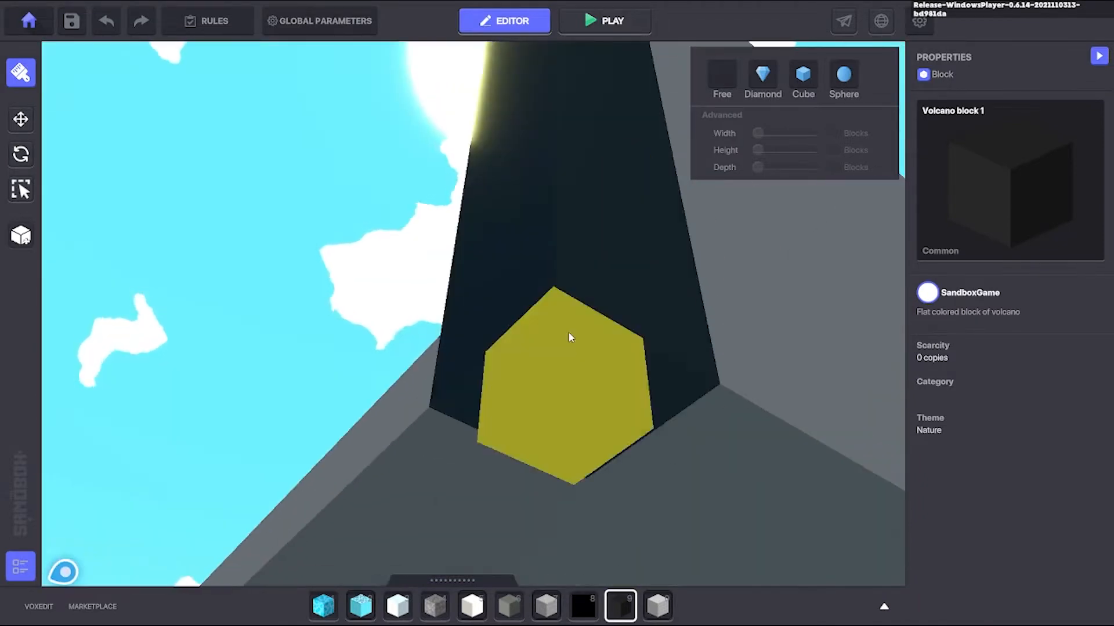
# Step: Extend the Volcano block 1 column at the back wall's inner end down to the ground
pyautogui.moveTo(551, 504); pyautogui.dragTo(600, 323, button='right')
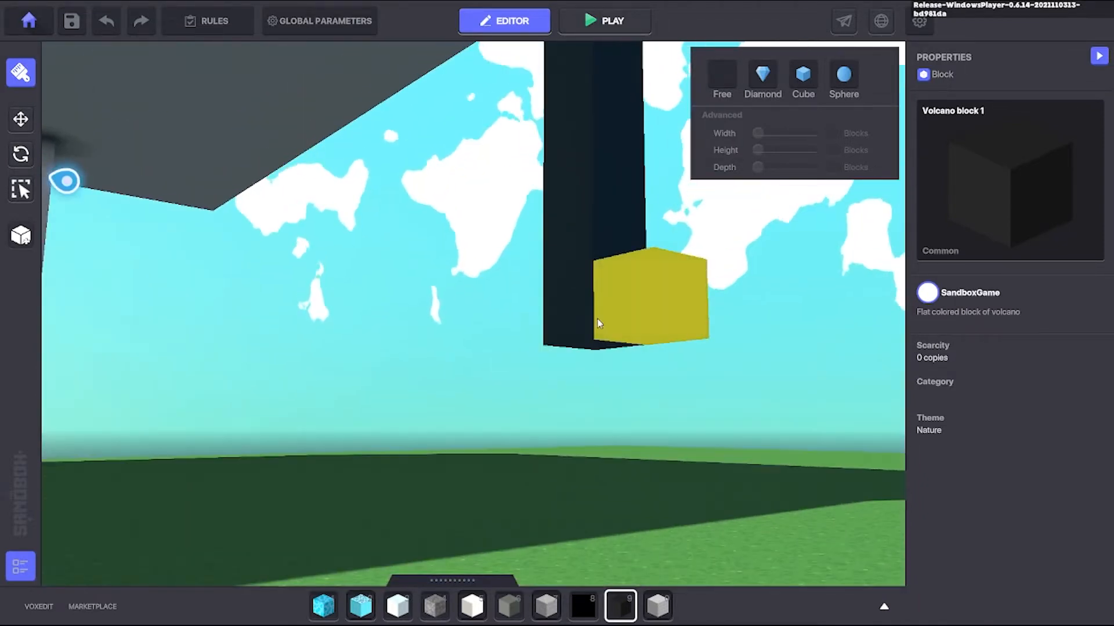
pyautogui.moveTo(589, 429); pyautogui.dragTo(524, 297, button='right')
pyautogui.moveTo(524, 297); pyautogui.dragTo(562, 490)
pyautogui.moveTo(562, 490); pyautogui.dragTo(524, 391, button='right')
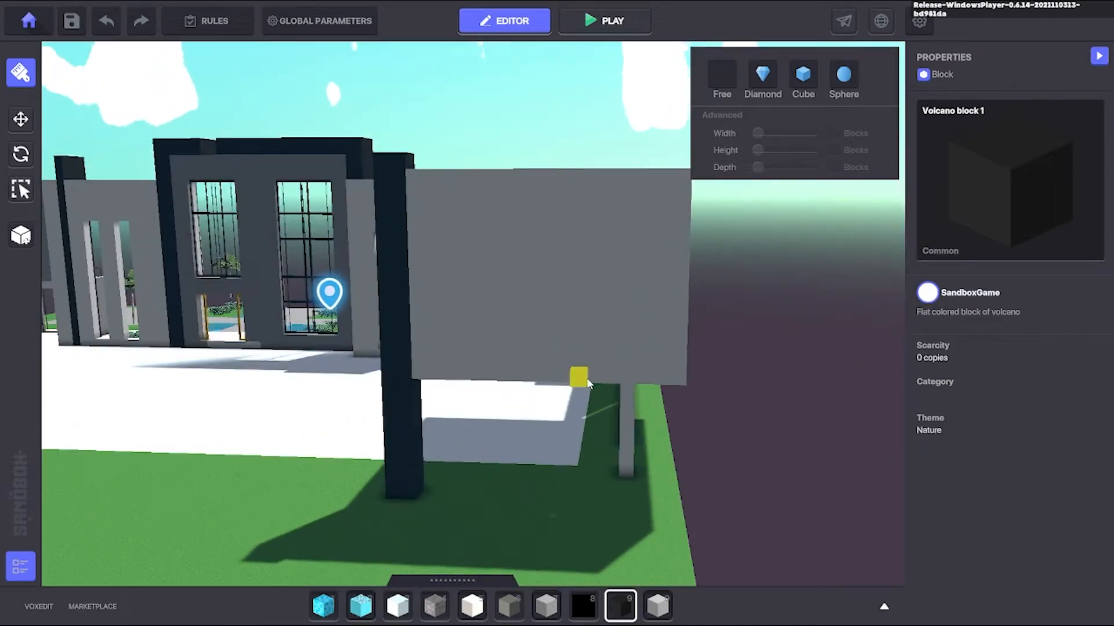
# Step: Build a Volcano block 1 column at the outer back corner, covering the full height of the WhiteCream walls
pyautogui.moveTo(652, 387); pyautogui.dragTo(512, 291, button='right')
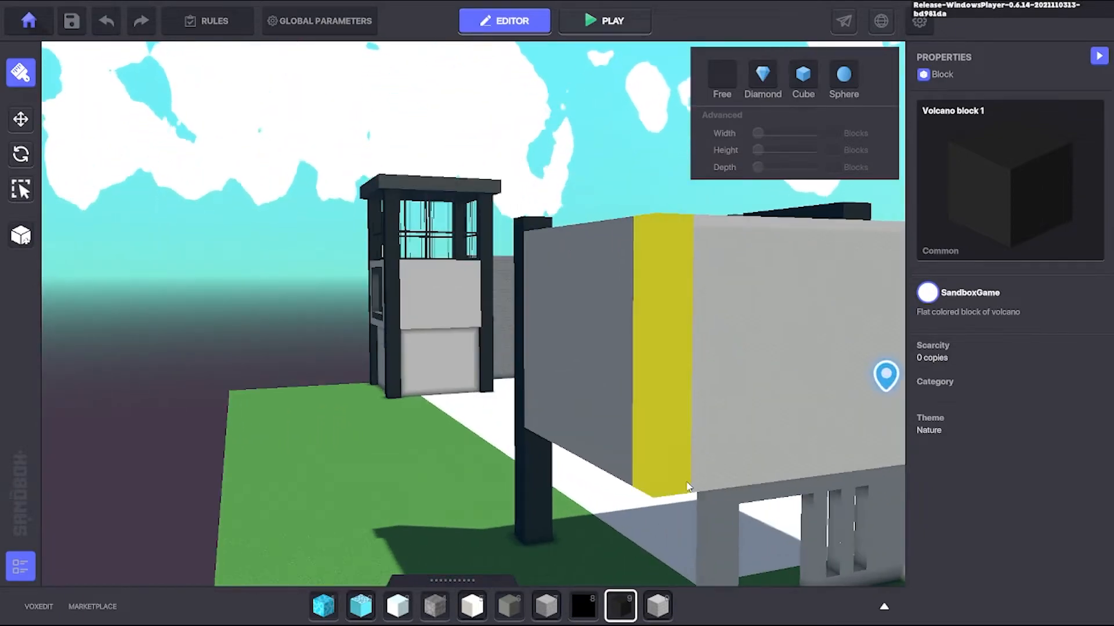
pyautogui.moveTo(688, 486); pyautogui.dragTo(583, 346, button='right')
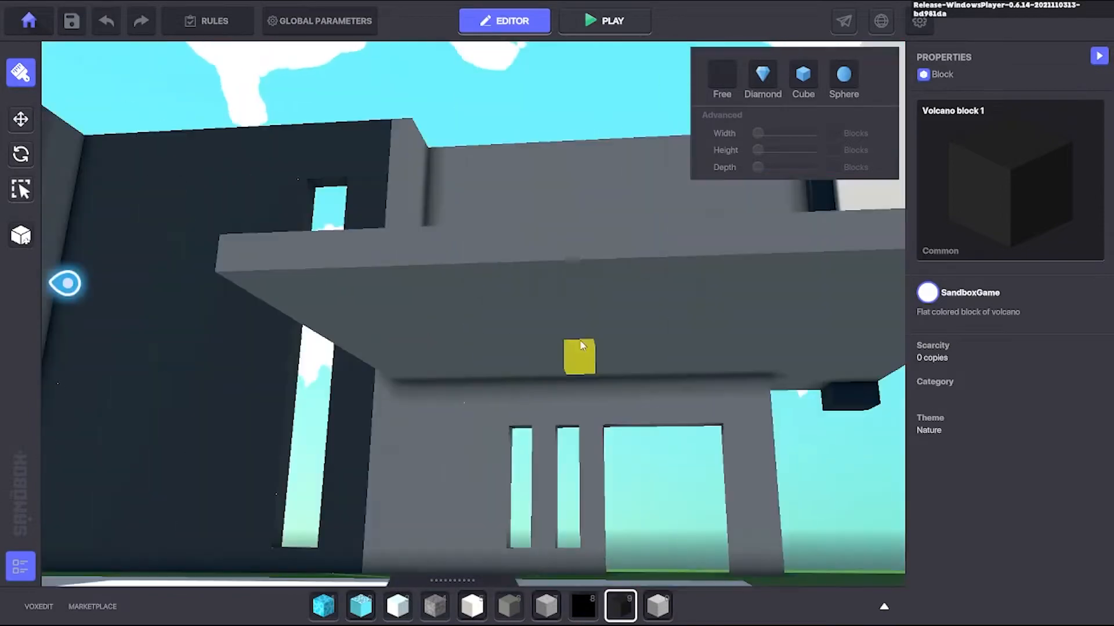
pyautogui.press('5')
pyautogui.moveTo(765, 412); pyautogui.dragTo(420, 340, button='right')
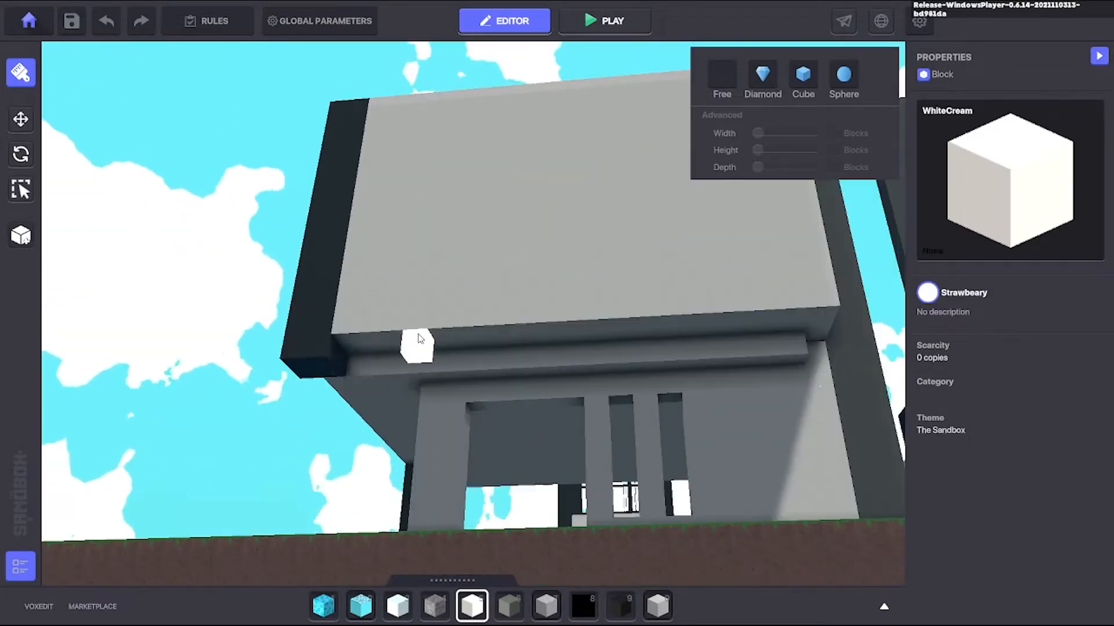
pyautogui.moveTo(542, 360); pyautogui.dragTo(615, 592, button='right')
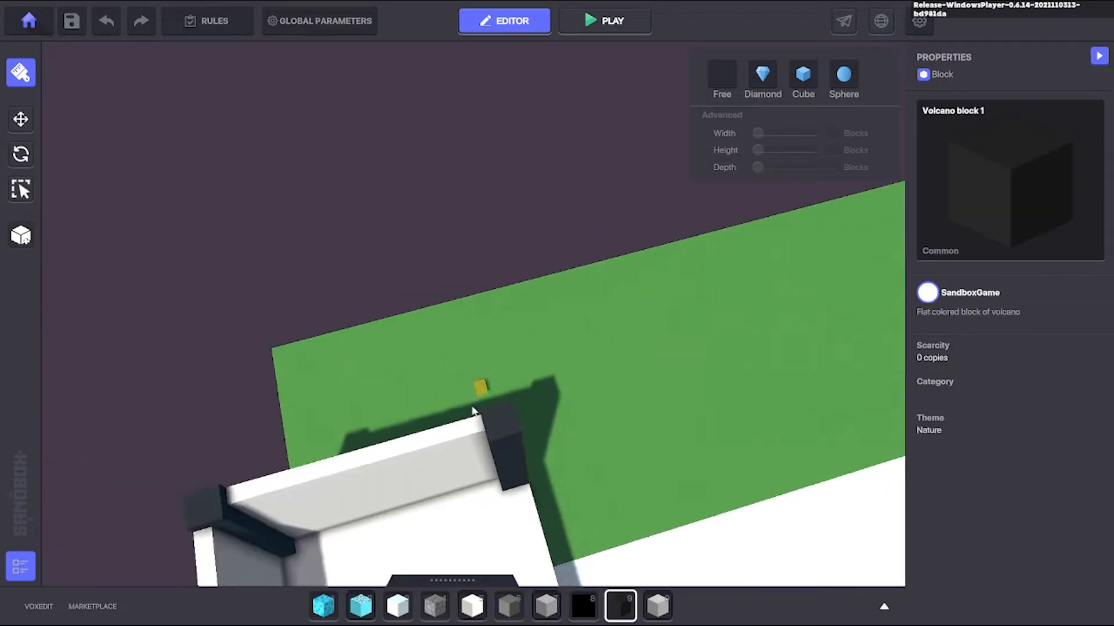
pyautogui.moveTo(474, 411); pyautogui.dragTo(430, 333, button='right')
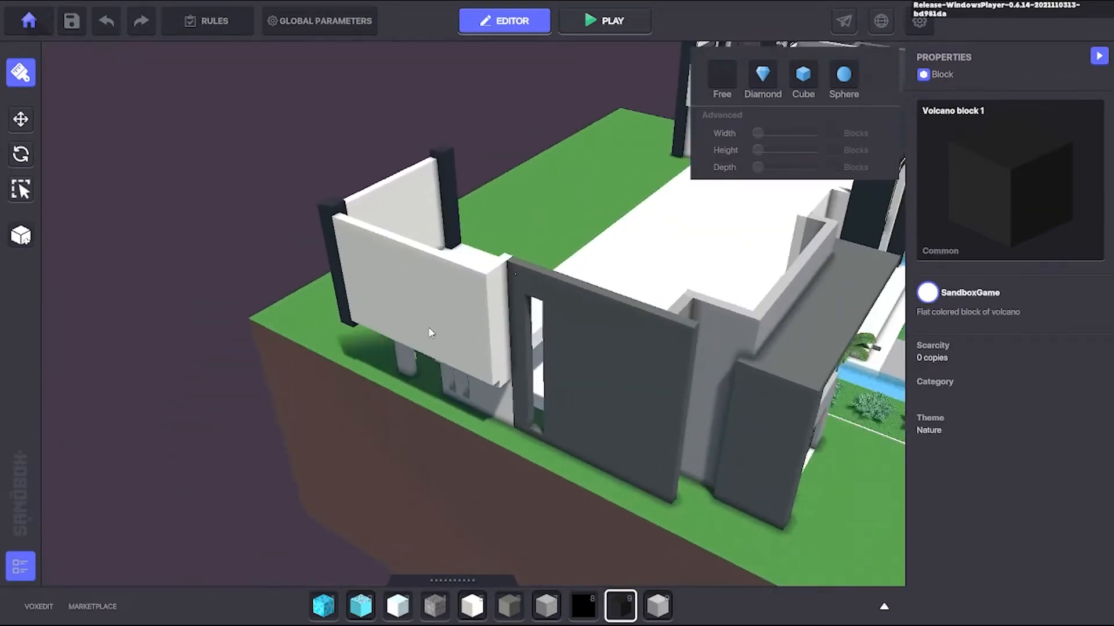
# Step: Add a Volcano block 1 column where the raised side wall meets the Stone block 1 wall, and fill around it with WhiteCream
pyautogui.scroll(3, 429, 332)
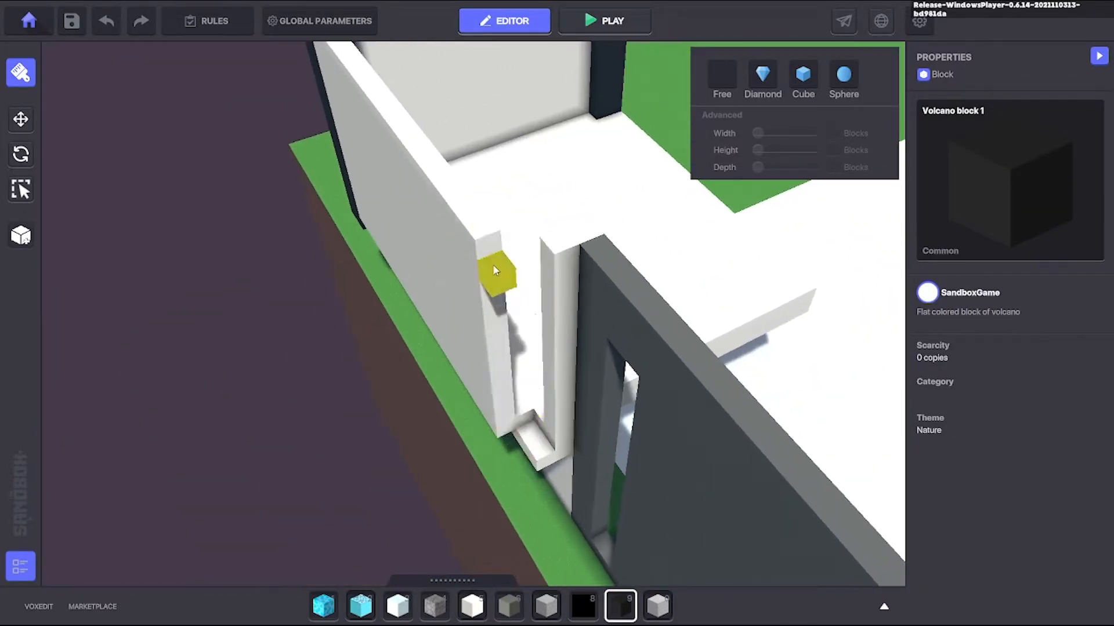
pyautogui.moveTo(494, 270); pyautogui.dragTo(569, 271, button='right')
pyautogui.moveTo(567, 167); pyautogui.dragTo(570, 145)
pyautogui.moveTo(570, 145); pyautogui.dragTo(618, 400, button='right')
pyautogui.press('5')
pyautogui.moveTo(618, 401); pyautogui.dragTo(667, 194)
pyautogui.moveTo(667, 195); pyautogui.dragTo(639, 373, button='right')
pyautogui.moveTo(639, 373); pyautogui.dragTo(620, 174)
pyautogui.moveTo(620, 174); pyautogui.dragTo(442, 383, button='right')
# Step: Add a Stone block 1 ledge along the outside of the raised back wall, near its lower edge
pyautogui.press('6')
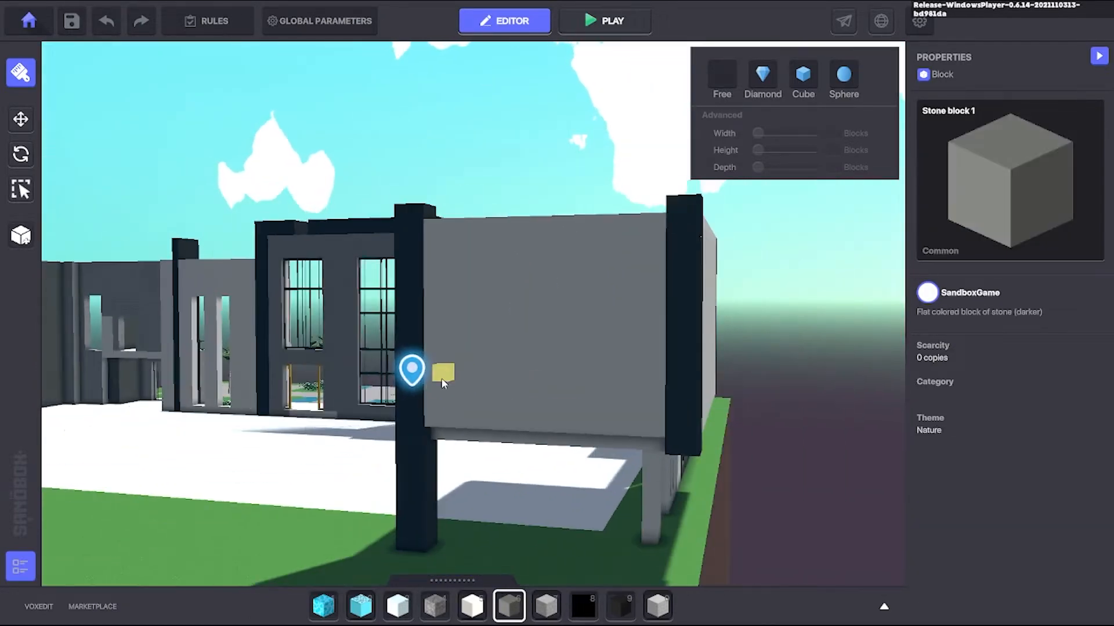
pyautogui.moveTo(648, 423); pyautogui.dragTo(496, 374, button='right')
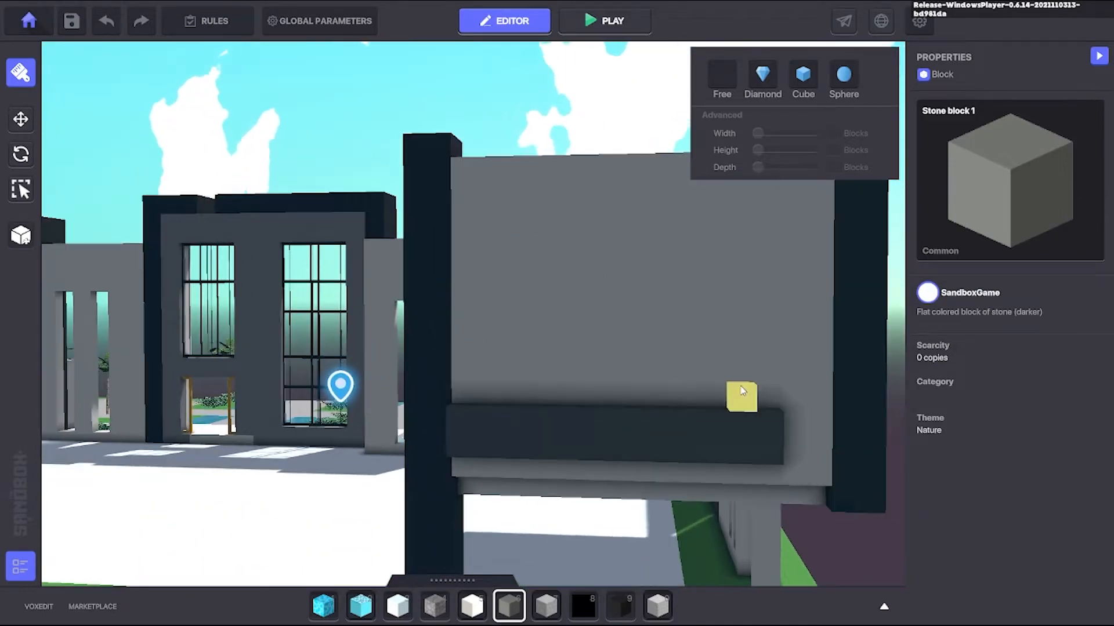
pyautogui.moveTo(742, 392); pyautogui.dragTo(698, 387, button='right')
pyautogui.moveTo(499, 374); pyautogui.dragTo(491, 361, button='right')
pyautogui.moveTo(491, 362); pyautogui.dragTo(557, 273)
pyautogui.moveTo(556, 273); pyautogui.dragTo(578, 384, button='right')
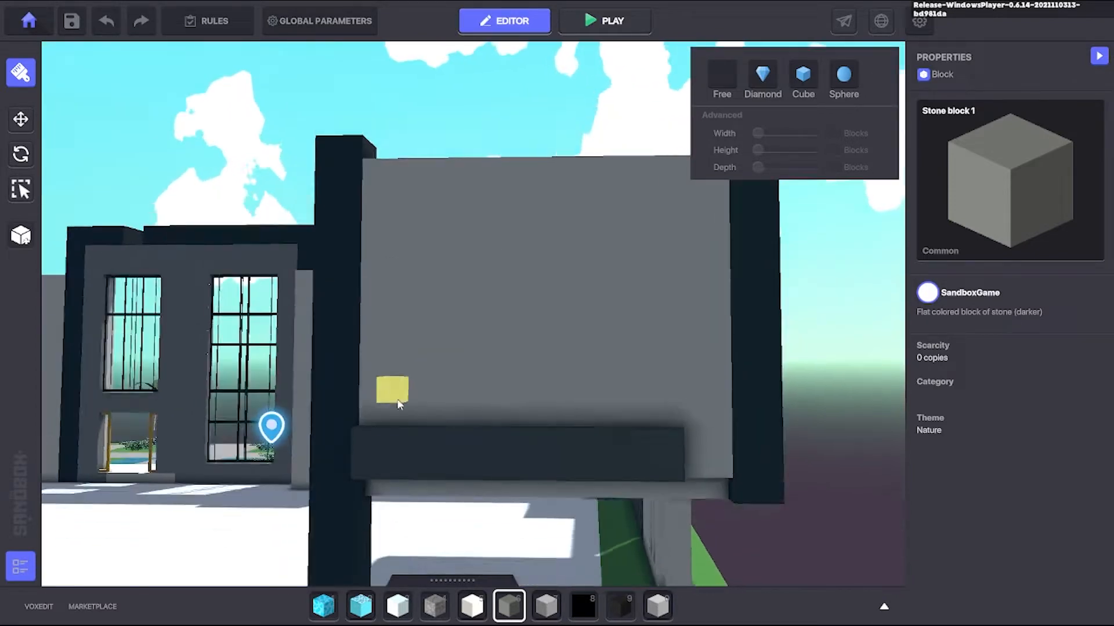
# Step: Cut one wide and one narrow window opening in the raised back wall, leaving a WhiteCream pillar between them
pyautogui.moveTo(399, 405); pyautogui.dragTo(467, 317)
pyautogui.moveTo(467, 317); pyautogui.dragTo(545, 328, button='right')
pyautogui.moveTo(545, 328); pyautogui.dragTo(281, 467)
pyautogui.moveTo(281, 284); pyautogui.dragTo(690, 247)
pyautogui.moveTo(690, 247); pyautogui.dragTo(777, 269, button='right')
pyautogui.moveTo(777, 269); pyautogui.dragTo(612, 325)
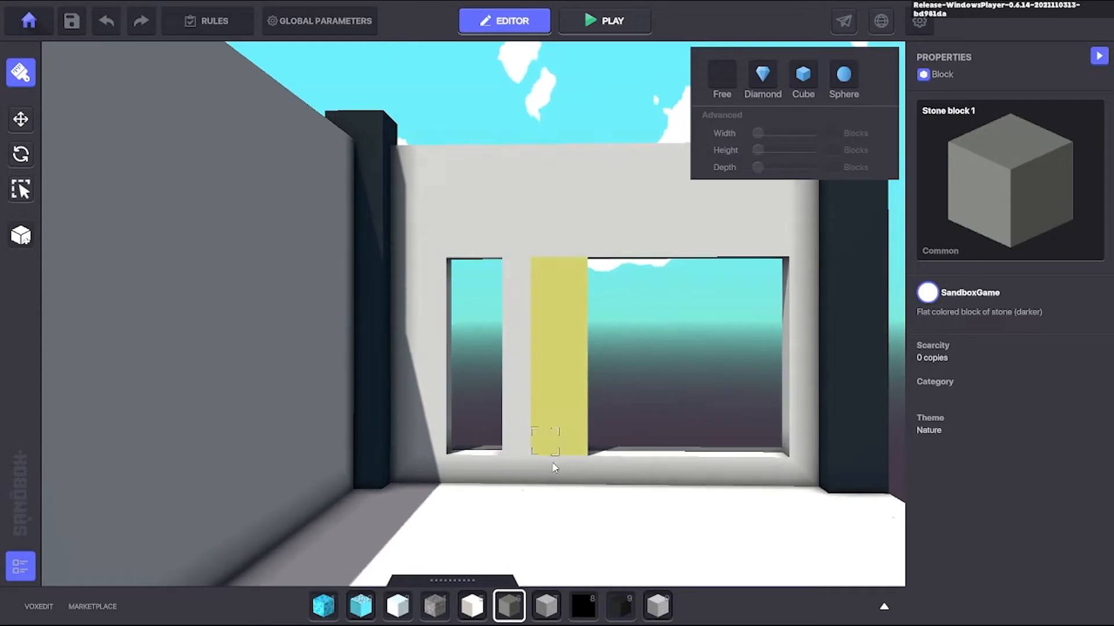
pyautogui.moveTo(552, 464); pyautogui.dragTo(553, 461)
pyautogui.moveTo(554, 461); pyautogui.dragTo(444, 242, button='right')
pyautogui.moveTo(444, 242); pyautogui.dragTo(795, 489)
# Step: Cut away the middle of the upper floor slab, leaving a ledge along the side and back walls
pyautogui.moveTo(795, 490); pyautogui.dragTo(422, 280, button='right')
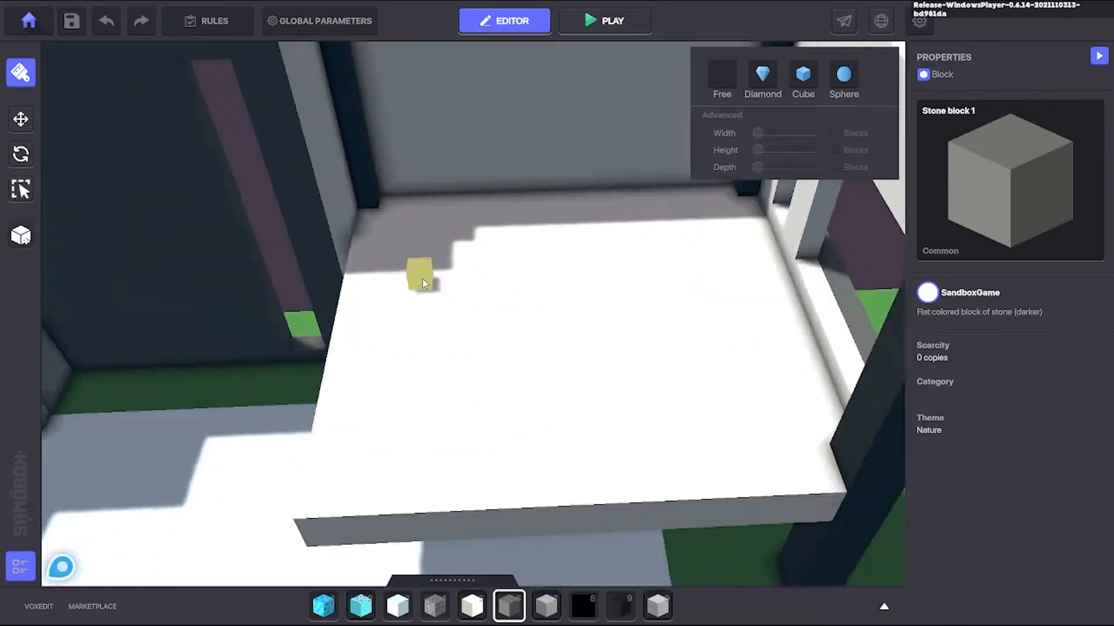
pyautogui.moveTo(422, 279); pyautogui.dragTo(718, 454)
pyautogui.moveTo(718, 453); pyautogui.dragTo(471, 592, button='right')
# Step: Build a ground-level WhiteCream wall beneath the raised back wall, reaching the tall Volcano block 1 column
pyautogui.moveTo(275, 349); pyautogui.dragTo(707, 273, button='right')
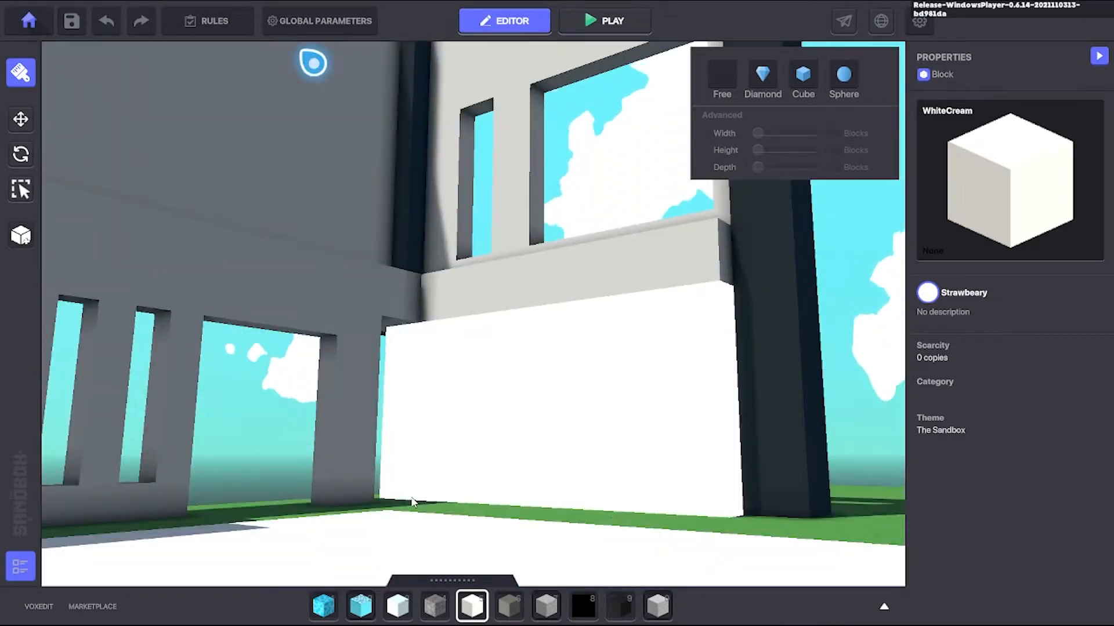
pyautogui.moveTo(412, 503); pyautogui.dragTo(887, 266, button='right')
pyautogui.moveTo(887, 266); pyautogui.dragTo(161, 273)
pyautogui.moveTo(162, 273)
pyautogui.mouseDown(button='right')
pyautogui.moveTo(398, 336)
pyautogui.moveTo(516, 349)
pyautogui.moveTo(711, 331)
pyautogui.mouseUp(button='right')
pyautogui.moveTo(711, 331); pyautogui.dragTo(290, 522)
pyautogui.moveTo(290, 522); pyautogui.dragTo(468, 425, button='right')
pyautogui.moveTo(447, 487); pyautogui.dragTo(411, 484)
# Step: Continue the ground-level WhiteCream wall a short way past the Volcano block 1 column along the white floor's back edge
pyautogui.moveTo(412, 485); pyautogui.dragTo(493, 369, button='right')
pyautogui.moveTo(572, 446); pyautogui.dragTo(582, 287, button='right')
pyautogui.moveTo(582, 288); pyautogui.dragTo(655, 452)
pyautogui.moveTo(656, 452); pyautogui.dragTo(423, 260, button='right')
pyautogui.moveTo(423, 259); pyautogui.dragTo(603, 441)
pyautogui.moveTo(603, 441); pyautogui.dragTo(659, 281, button='right')
pyautogui.moveTo(659, 281); pyautogui.dragTo(182, 383)
pyautogui.moveTo(182, 383); pyautogui.dragTo(551, 376, button='right')
pyautogui.hotkey('ctrl', 'z')
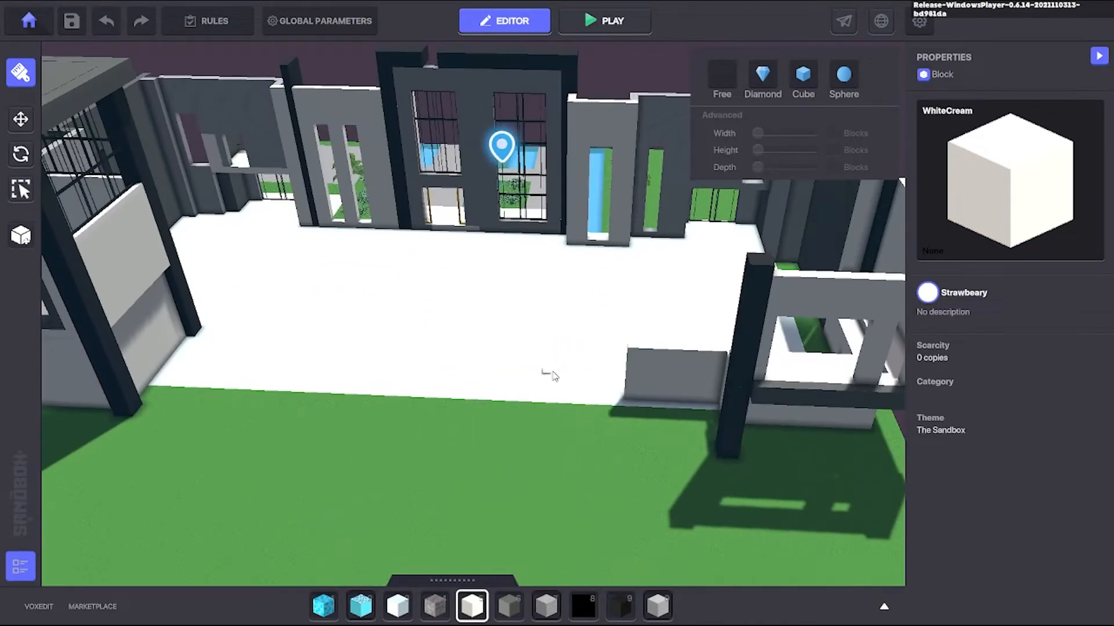
# Step: Raise the three Volcano block 1 columns of the back corner room well above its WhiteCream walls
pyautogui.moveTo(616, 323); pyautogui.dragTo(626, 481, button='right')
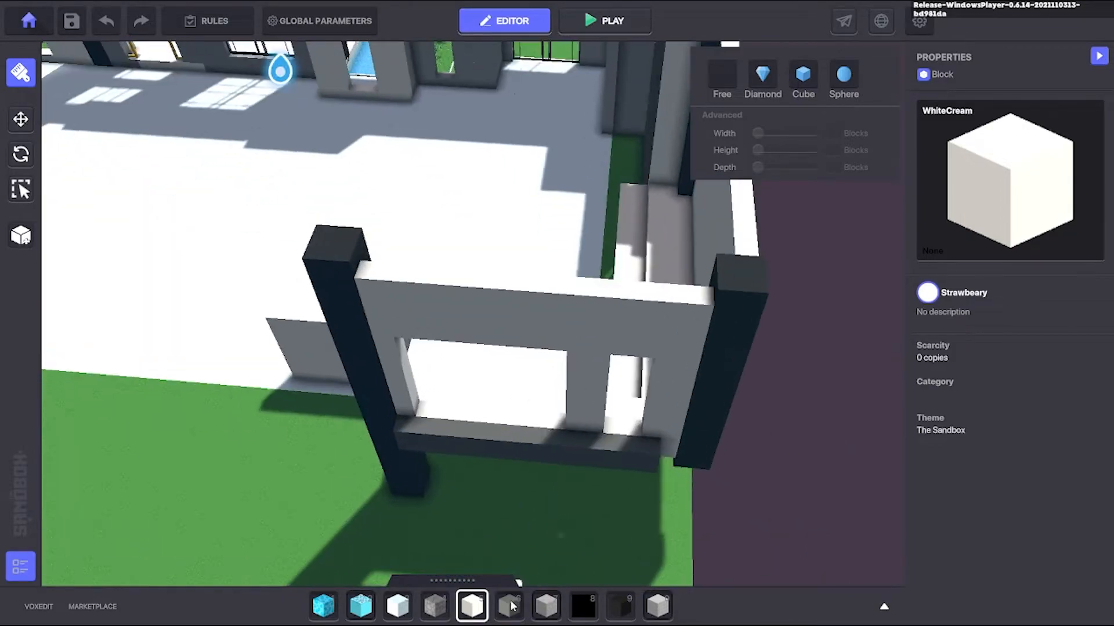
pyautogui.moveTo(642, 389); pyautogui.dragTo(593, 590, button='right')
pyautogui.moveTo(740, 318); pyautogui.dragTo(360, 355, button='right')
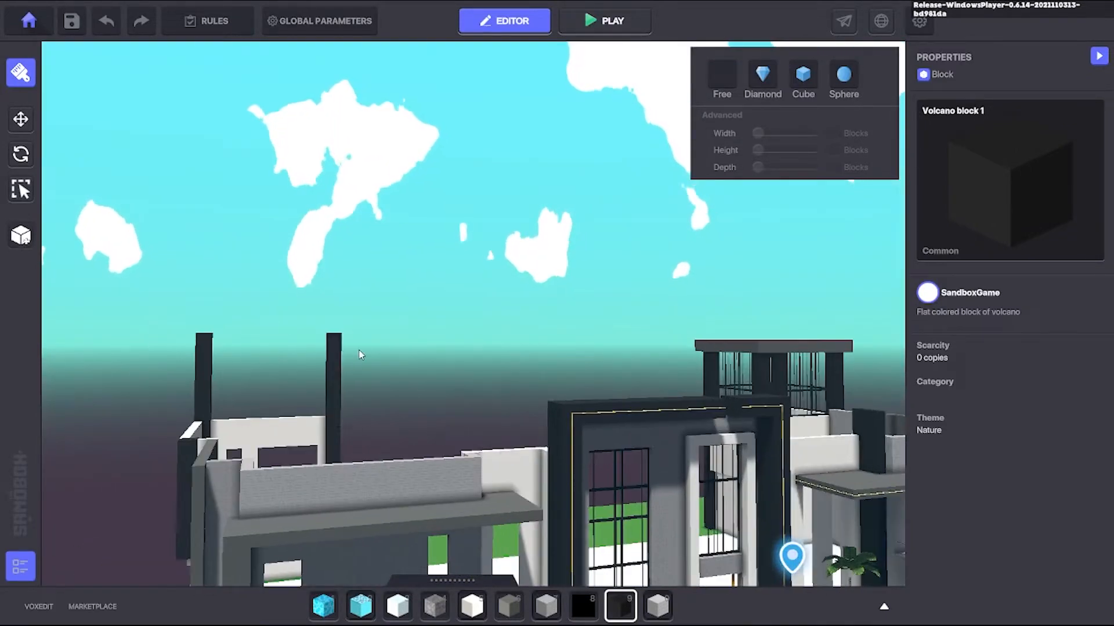
pyautogui.moveTo(551, 379); pyautogui.dragTo(742, 328, button='right')
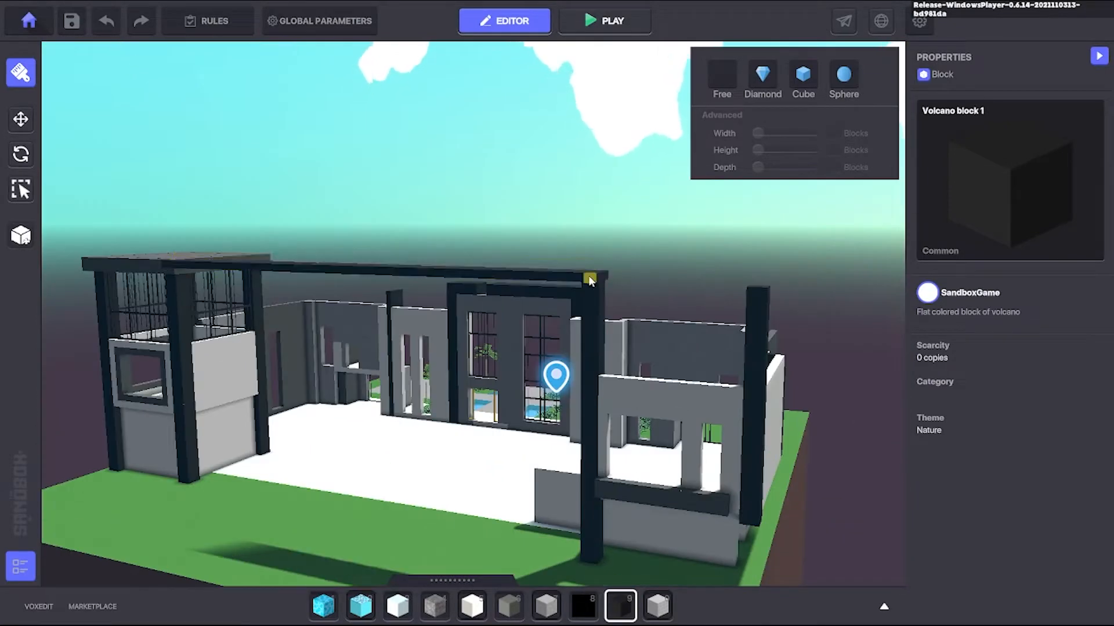
pyautogui.moveTo(589, 279); pyautogui.dragTo(411, 365, button='right')
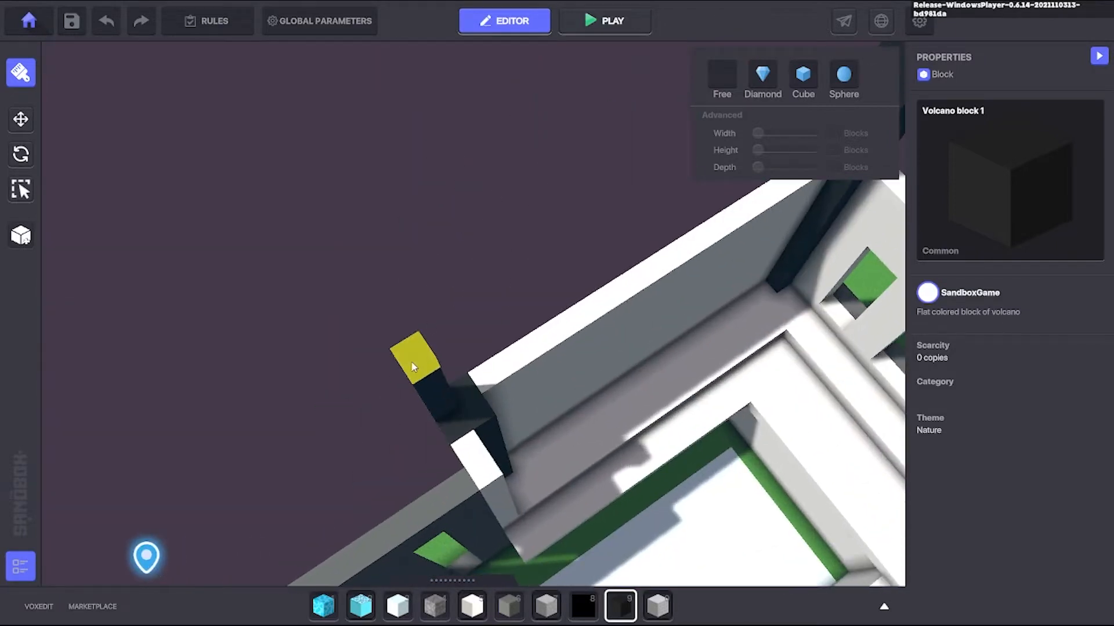
pyautogui.moveTo(406, 297); pyautogui.dragTo(702, 297, button='right')
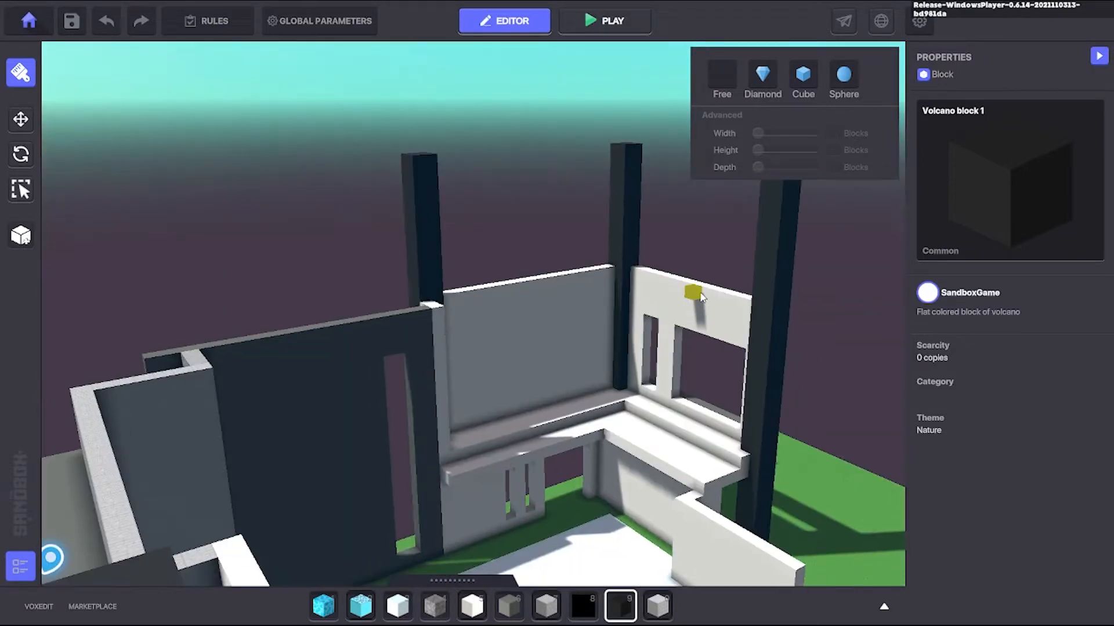
# Step: Remove the raised inner strip of blocks along the foot of the corner room's side and back walls
pyautogui.moveTo(726, 362); pyautogui.dragTo(330, 383, button='right')
pyautogui.moveTo(330, 383); pyautogui.dragTo(590, 323)
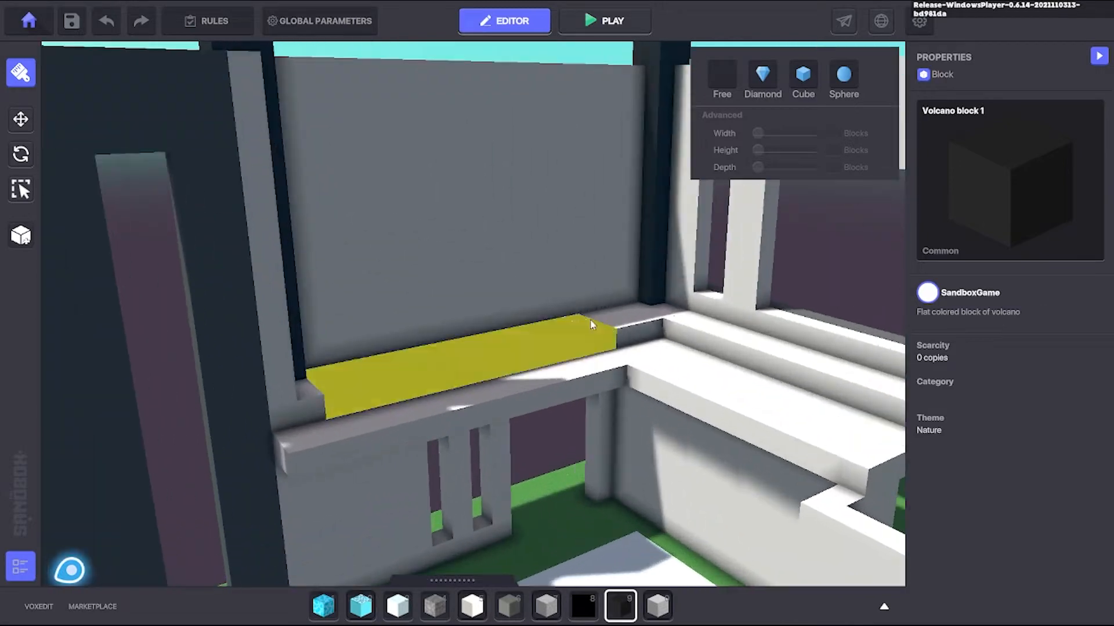
pyautogui.moveTo(590, 323); pyautogui.dragTo(289, 403, button='right')
pyautogui.moveTo(288, 403); pyautogui.dragTo(707, 304)
pyautogui.moveTo(707, 304); pyautogui.dragTo(767, 317, button='right')
pyautogui.moveTo(767, 317); pyautogui.dragTo(708, 318)
pyautogui.moveTo(708, 317); pyautogui.dragTo(638, 258, button='right')
# Step: Search the asset library for "window" and place a row of Museum Window assets on top of the raised back wall
pyautogui.press('5')
pyautogui.click(884, 607)
pyautogui.click(166, 324)
pyautogui.write('glas')
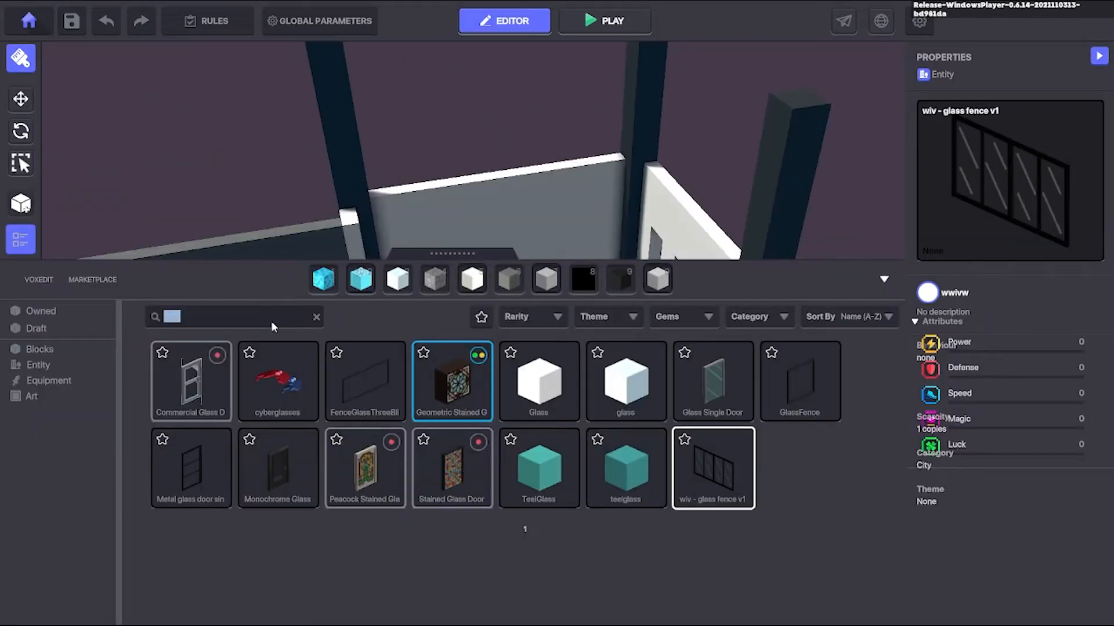
pyautogui.write('window')
pyautogui.click(713, 382)
pyautogui.click(884, 280)
pyautogui.moveTo(438, 439); pyautogui.dragTo(412, 373, button='right')
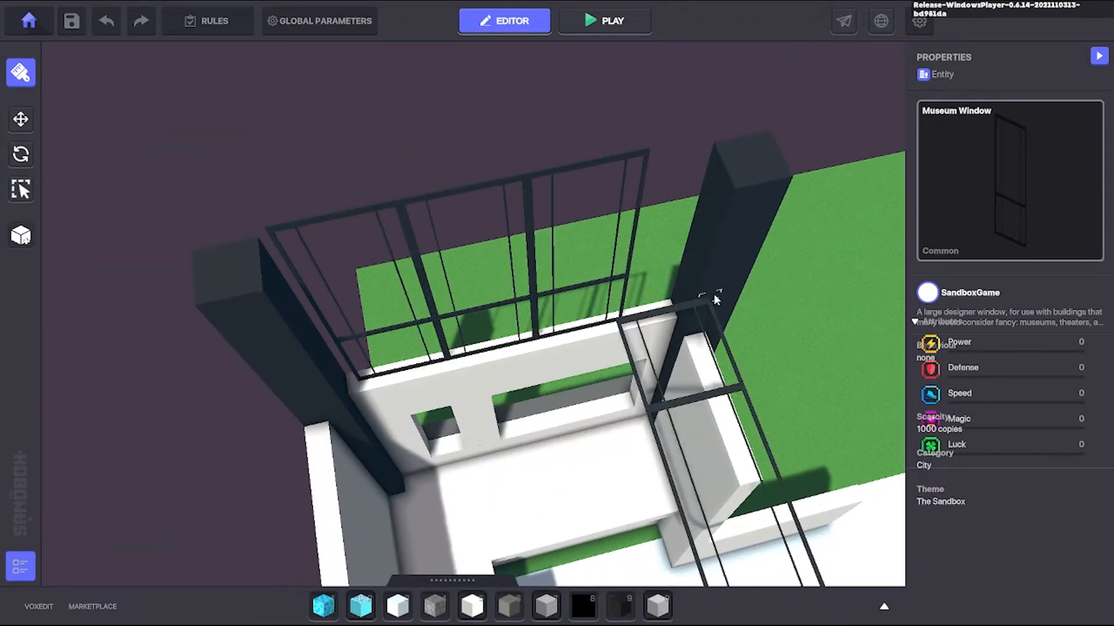
# Step: Shift the Museum Windows on the back wall so the row fits between its two Volcano block 1 columns
pyautogui.click(23, 119)
pyautogui.moveTo(582, 172); pyautogui.dragTo(537, 362, button='right')
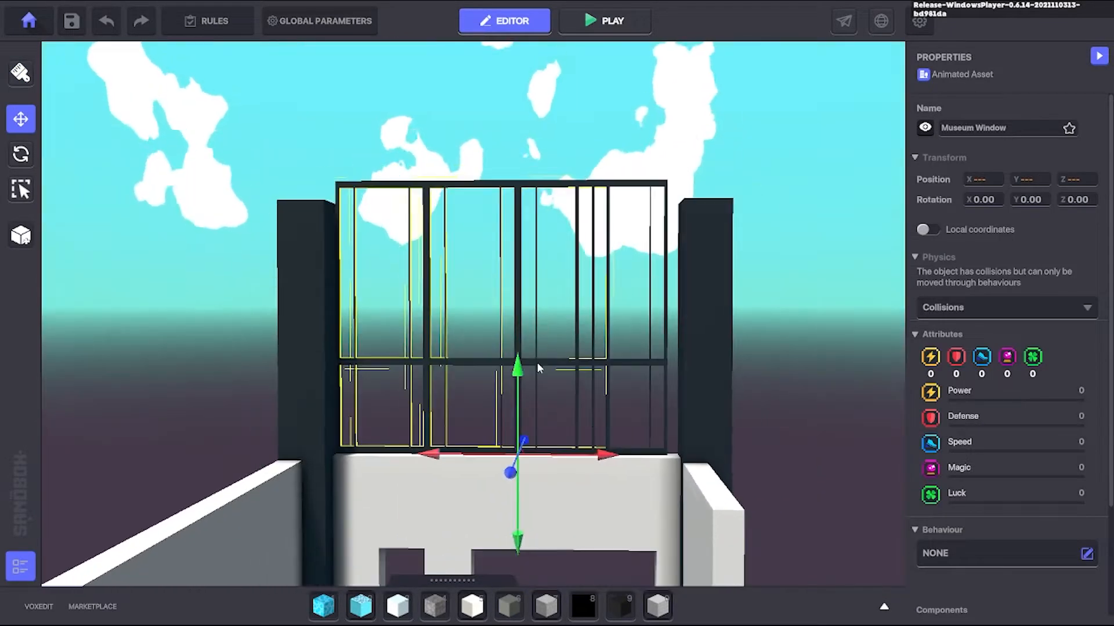
pyautogui.moveTo(755, 479); pyautogui.dragTo(767, 478)
pyautogui.click(674, 316)
pyautogui.moveTo(674, 316); pyautogui.dragTo(362, 364, button='right')
pyautogui.click(362, 365)
pyautogui.scroll(2, 362, 364)
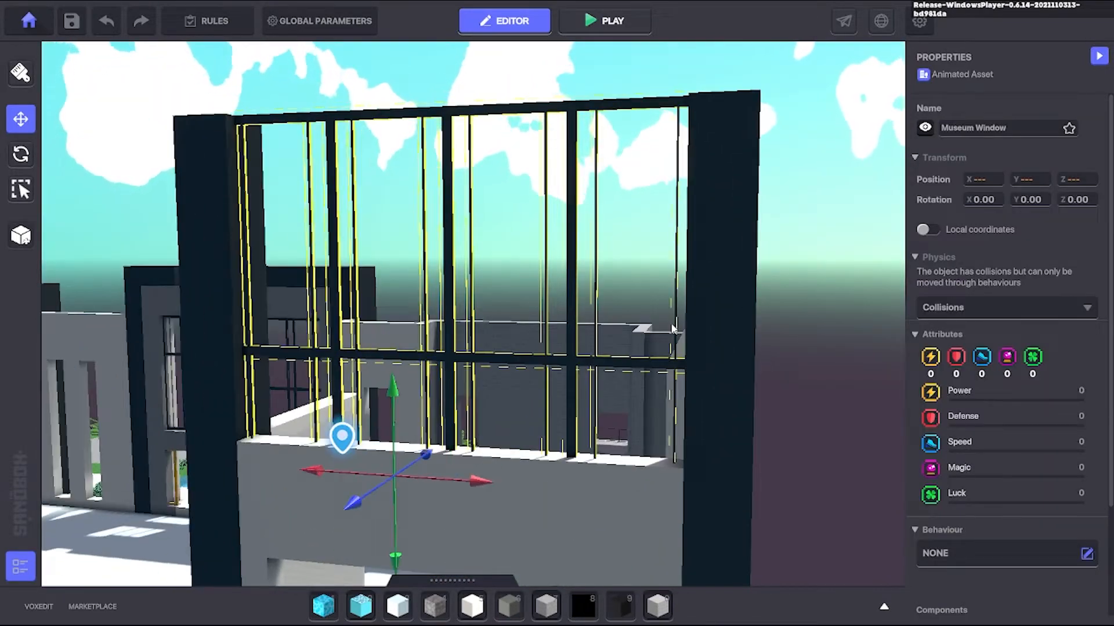
# Step: Line the top of the outer side wall with Museum Windows rotated 270°, aligning the end window with its column
pyautogui.moveTo(672, 328); pyautogui.dragTo(50, 169, button='right')
pyautogui.moveTo(361, 374); pyautogui.dragTo(701, 348, button='right')
pyautogui.moveTo(727, 383); pyautogui.dragTo(673, 384)
pyautogui.moveTo(673, 384); pyautogui.dragTo(701, 411, button='right')
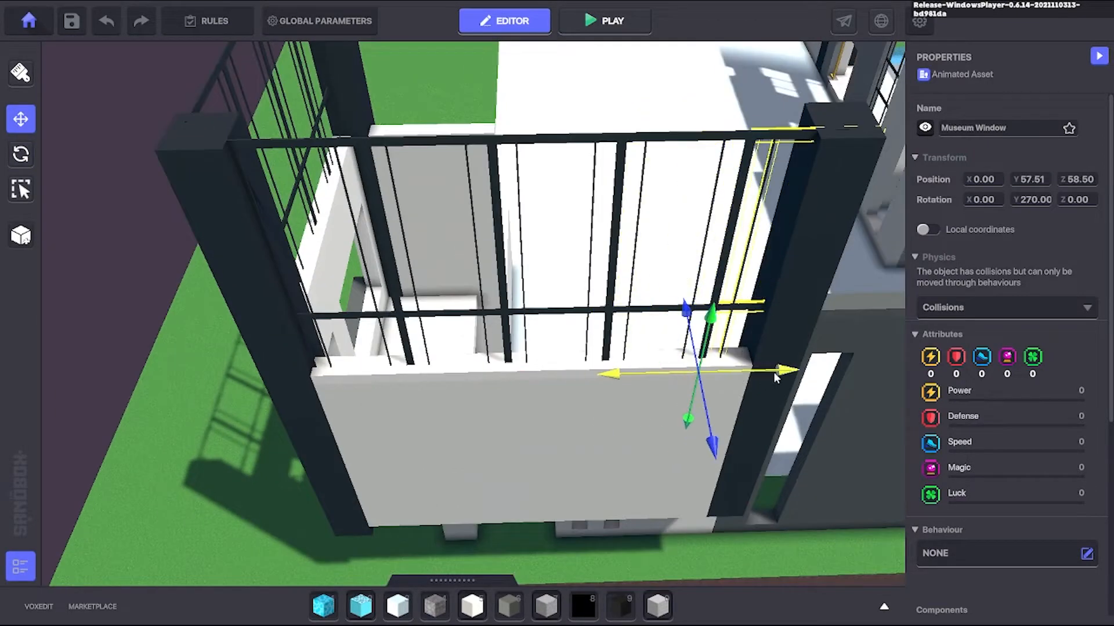
pyautogui.press('Escape')
# Step: Cover the corner room with a flat Stone block 1 roof over the columns and Museum Windows
pyautogui.moveTo(776, 378)
pyautogui.mouseDown(button='right')
pyautogui.moveTo(538, 346)
pyautogui.moveTo(604, 272)
pyautogui.moveTo(584, 273)
pyautogui.moveTo(685, 328)
pyautogui.mouseUp(button='right')
pyautogui.press('6')
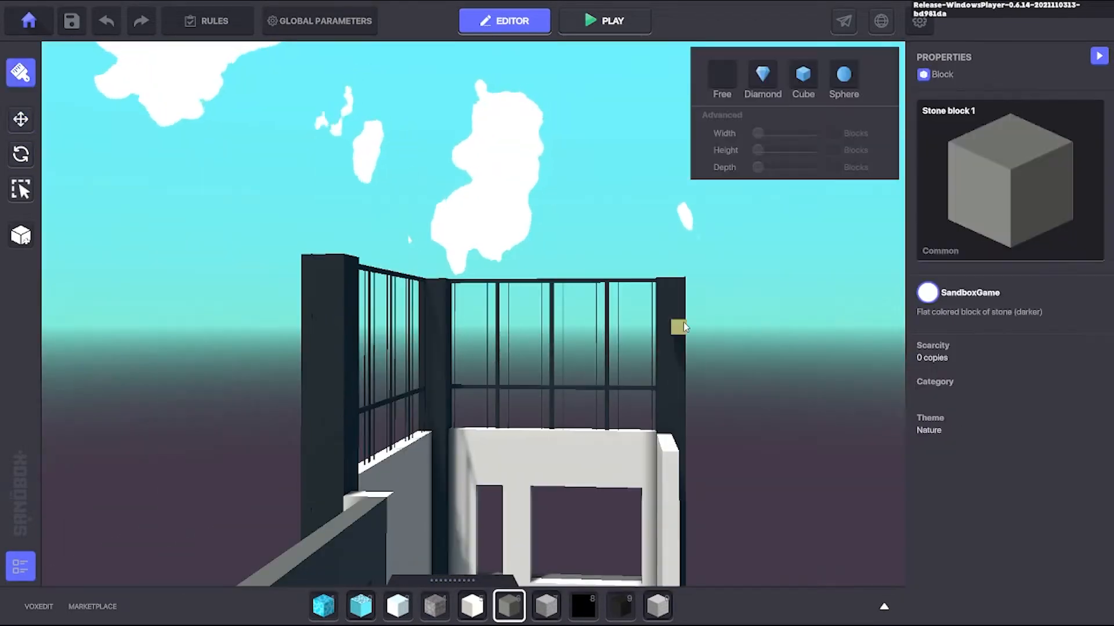
pyautogui.moveTo(361, 454)
pyautogui.mouseDown(button='right')
pyautogui.moveTo(467, 356)
pyautogui.moveTo(708, 398)
pyautogui.moveTo(371, 374)
pyautogui.mouseUp(button='right')
pyautogui.moveTo(127, 309)
pyautogui.mouseDown(button='right')
pyautogui.moveTo(574, 333)
pyautogui.moveTo(531, 380)
pyautogui.moveTo(552, 243)
pyautogui.mouseUp(button='right')
pyautogui.moveTo(570, 281)
pyautogui.mouseDown(button='right')
pyautogui.moveTo(249, 203)
pyautogui.moveTo(537, 241)
pyautogui.moveTo(292, 285)
pyautogui.mouseUp(button='right')
pyautogui.moveTo(577, 253); pyautogui.dragTo(534, 323, button='right')
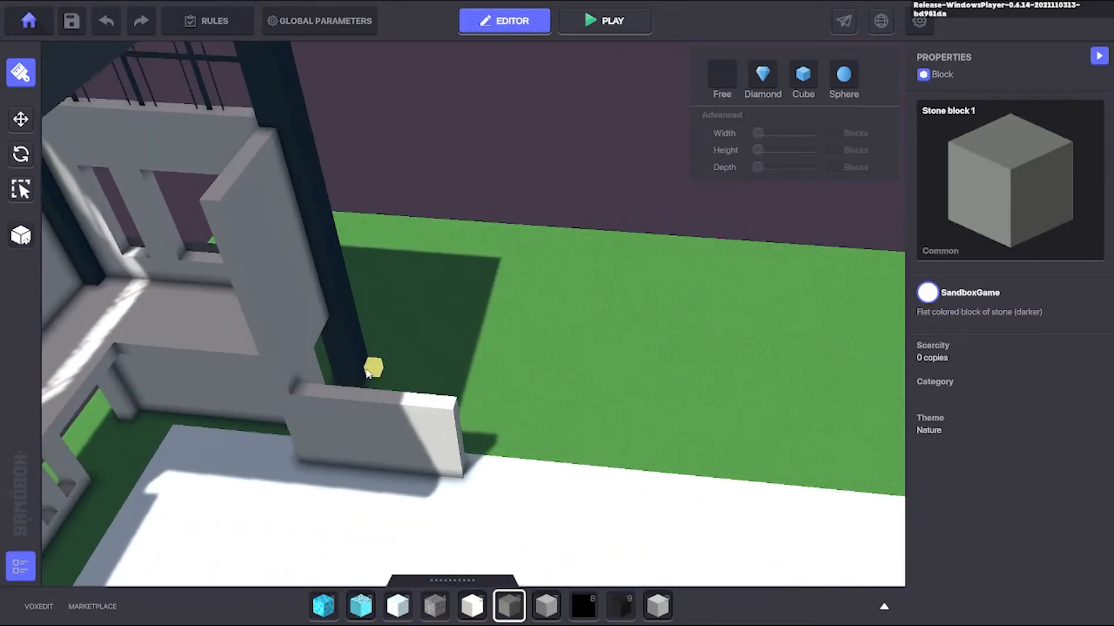
# Step: Try to enclose the open inner sides of the raised corner room with two WhiteCream walls meeting at a corner
pyautogui.moveTo(368, 374); pyautogui.dragTo(458, 473, button='right')
pyautogui.press('3')
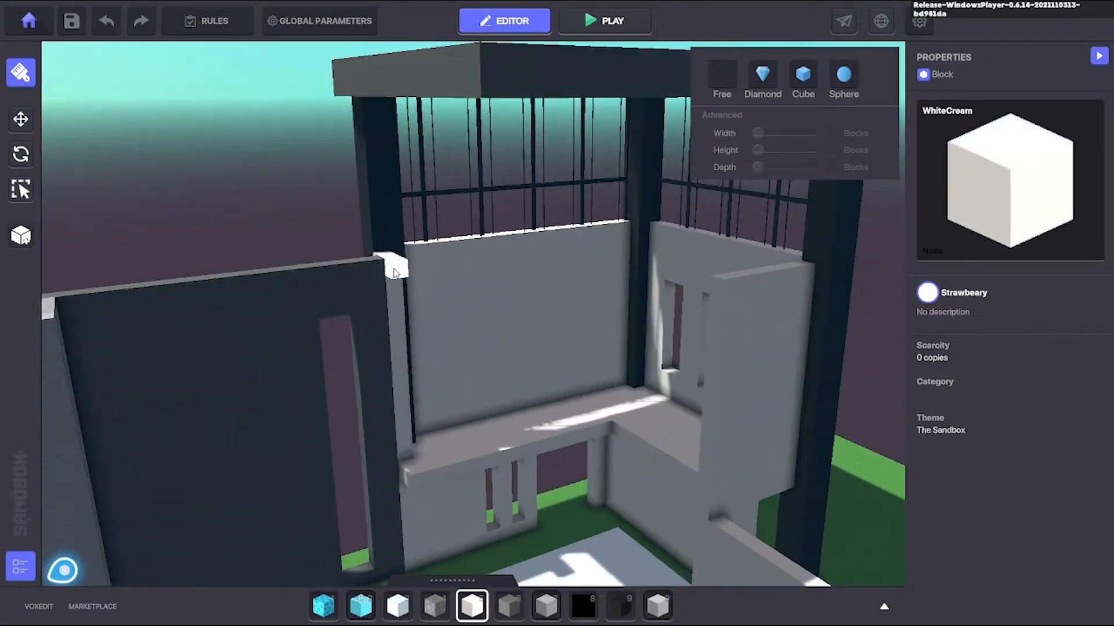
pyautogui.moveTo(394, 273); pyautogui.dragTo(382, 247, button='right')
pyautogui.moveTo(389, 426); pyautogui.dragTo(455, 409, button='right')
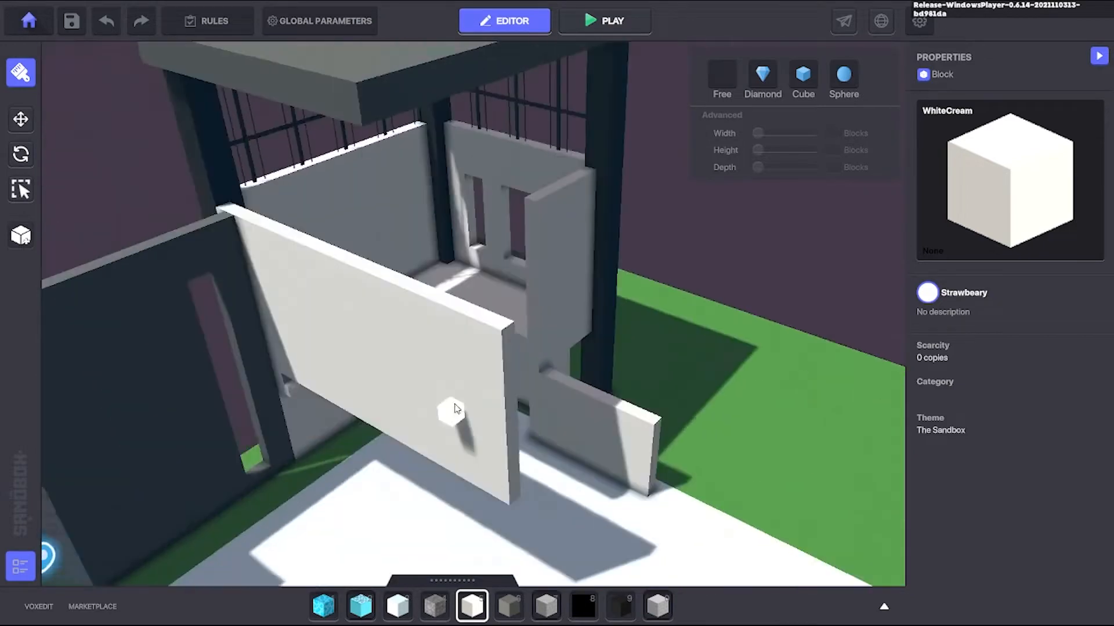
pyautogui.moveTo(567, 172); pyautogui.dragTo(424, 489)
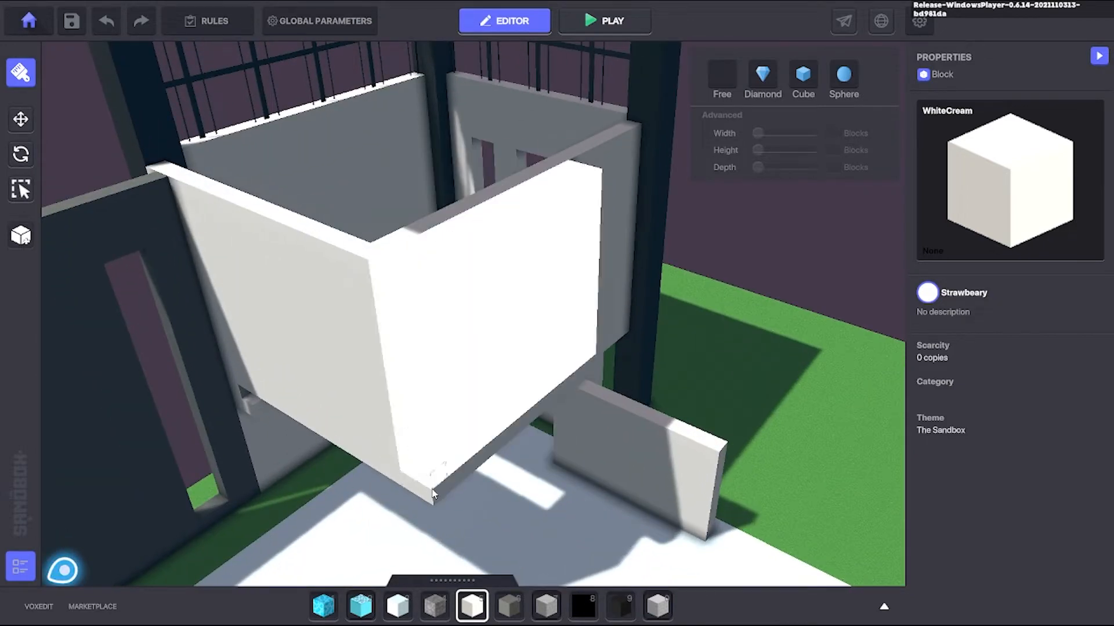
pyautogui.moveTo(434, 494); pyautogui.dragTo(722, 363, button='right')
pyautogui.moveTo(722, 363); pyautogui.dragTo(457, 297)
pyautogui.moveTo(457, 297); pyautogui.dragTo(606, 371, button='right')
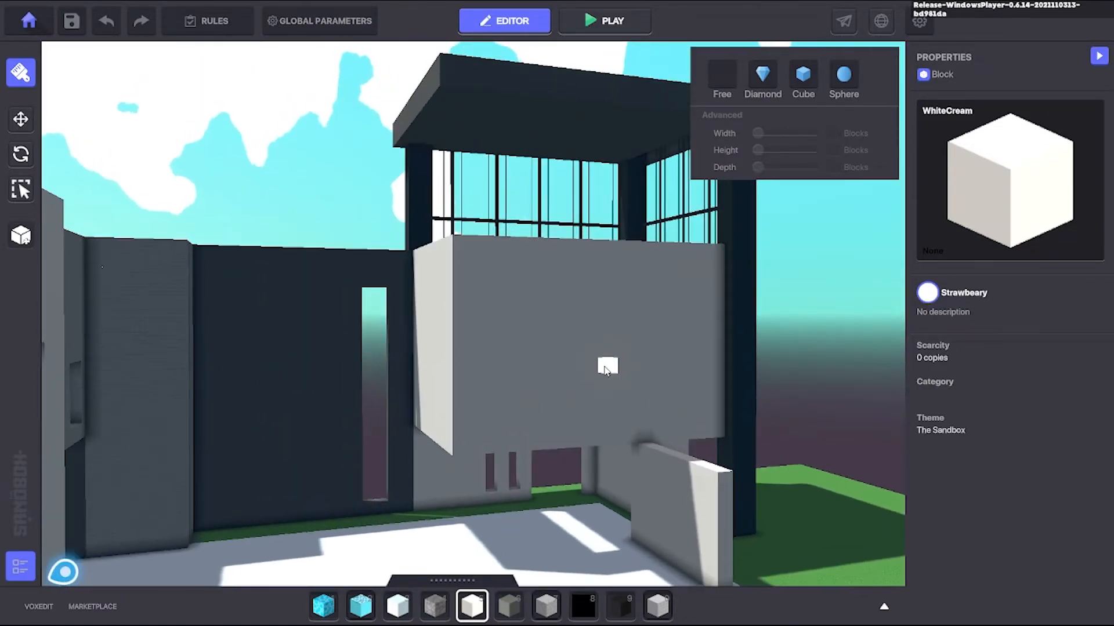
pyautogui.press('d')
pyautogui.press('e')
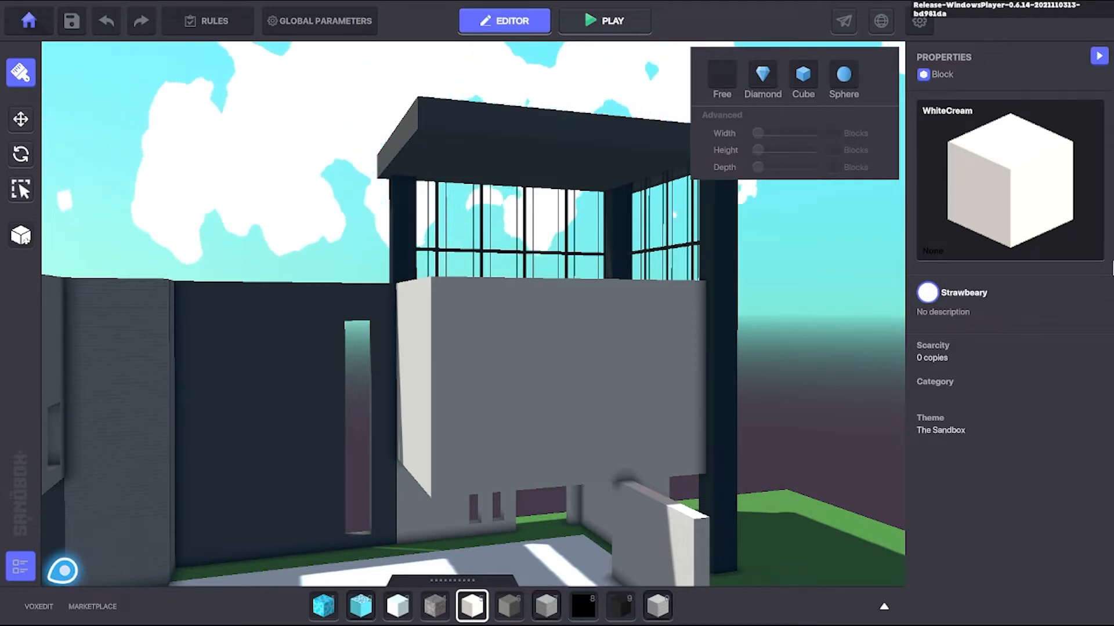
# Step: Remove the two WhiteCream walls enclosing the corner room's open sides
pyautogui.moveTo(511, 352); pyautogui.dragTo(331, 269, button='right')
pyautogui.keyDown('ctrl'); pyautogui.moveTo(330, 268); pyautogui.dragTo(242, 450); pyautogui.keyUp('ctrl')
pyautogui.scroll(3, 616, 358)
pyautogui.moveTo(243, 449); pyautogui.dragTo(609, 370, button='right')
pyautogui.scroll(3, 609, 370)
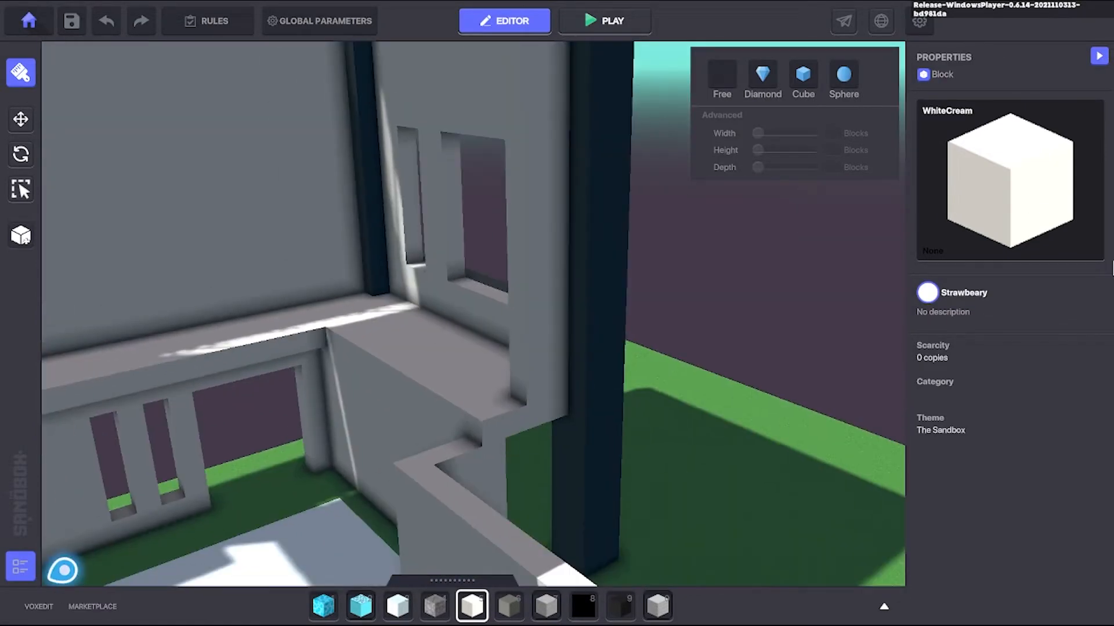
# Step: Build a protruding Wiv road brick v2 section at the end of the low WhiteCream wall, with side returns and an open front
pyautogui.scroll(-5, 445, 322)
pyautogui.moveTo(446, 322); pyautogui.dragTo(712, 368, button='right')
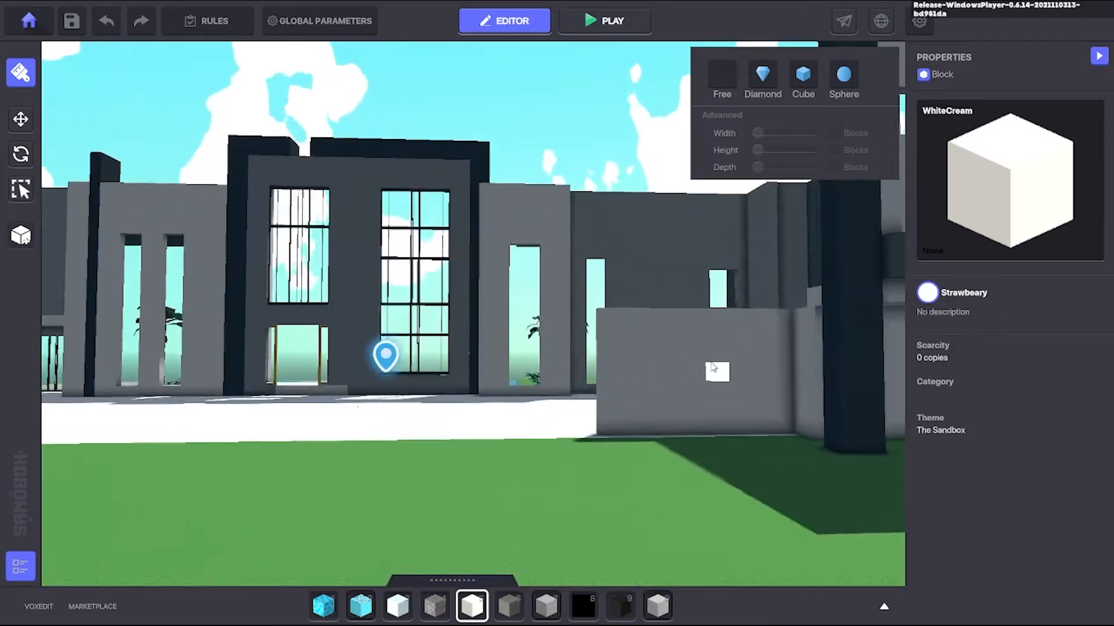
pyautogui.moveTo(623, 444); pyautogui.dragTo(625, 446)
pyautogui.moveTo(625, 446); pyautogui.dragTo(622, 299, button='right')
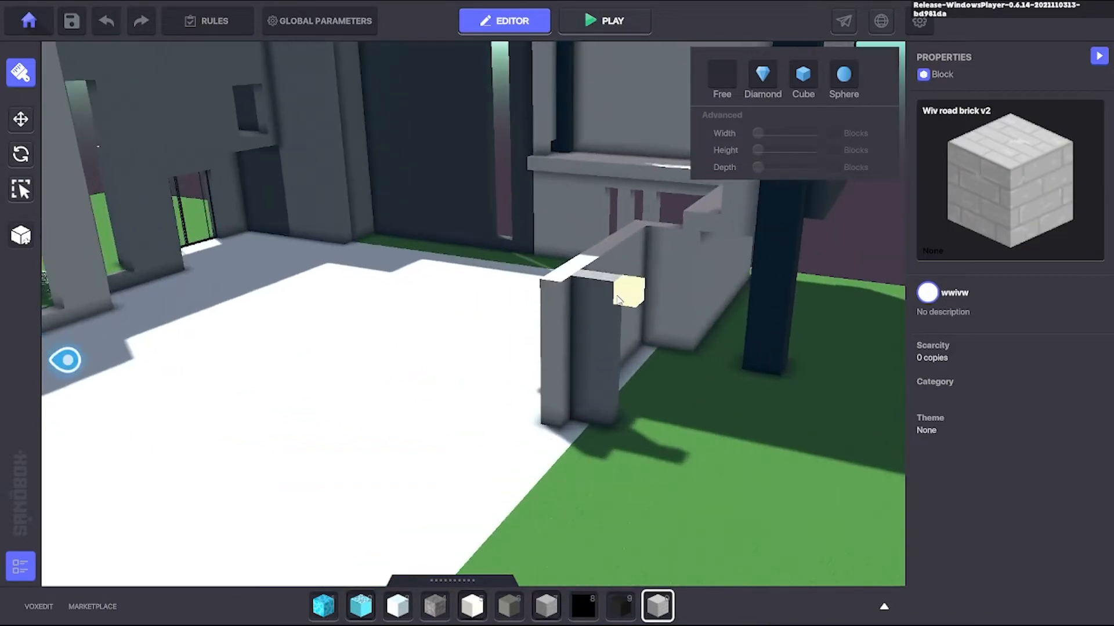
pyautogui.moveTo(621, 299); pyautogui.dragTo(653, 429)
pyautogui.moveTo(667, 305)
pyautogui.mouseDown(button='right')
pyautogui.moveTo(465, 396)
pyautogui.moveTo(698, 387)
pyautogui.moveTo(579, 418)
pyautogui.moveTo(591, 319)
pyautogui.mouseUp(button='right')
pyautogui.moveTo(591, 319); pyautogui.dragTo(567, 462)
pyautogui.moveTo(566, 463); pyautogui.dragTo(652, 316, button='right')
pyautogui.moveTo(653, 316); pyautogui.dragTo(636, 455)
pyautogui.moveTo(636, 455)
pyautogui.mouseDown(button='right')
pyautogui.moveTo(556, 428)
pyautogui.moveTo(471, 359)
pyautogui.mouseUp(button='right')
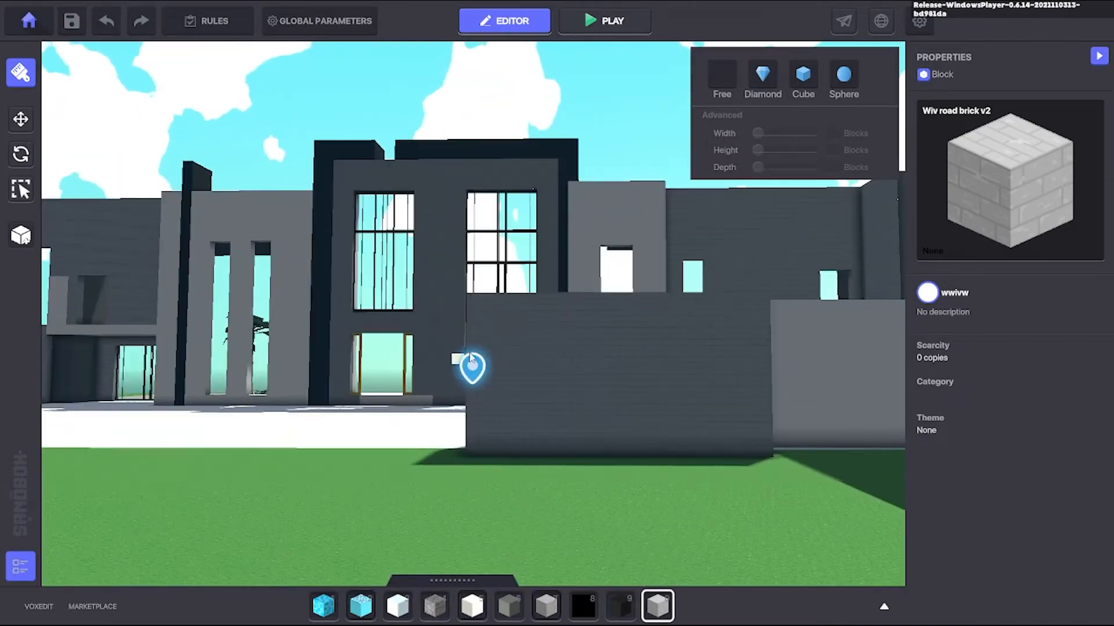
pyautogui.moveTo(671, 444); pyautogui.dragTo(533, 374, button='right')
pyautogui.moveTo(561, 411); pyautogui.dragTo(620, 424, button='right')
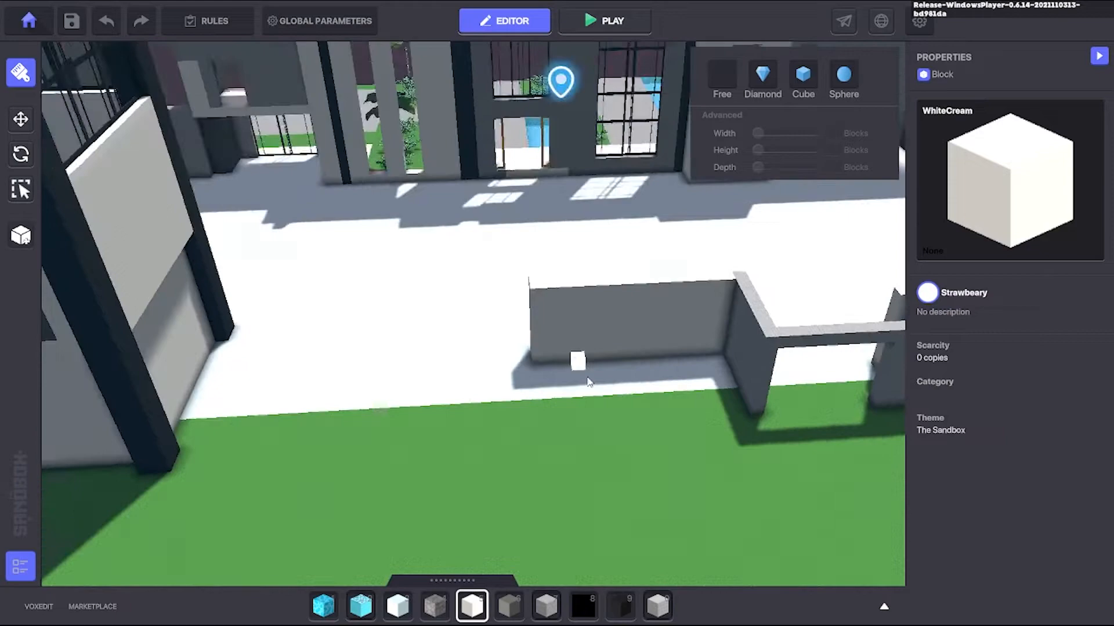
# Step: Continue the low WhiteCream boundary wall from the brick section toward the other corner tower
pyautogui.moveTo(589, 382); pyautogui.dragTo(628, 258, button='right')
pyautogui.moveTo(627, 258); pyautogui.dragTo(371, 407)
pyautogui.moveTo(371, 407); pyautogui.dragTo(655, 276, button='right')
pyautogui.press('w')
pyautogui.moveTo(849, 362); pyautogui.dragTo(615, 395, button='right')
# Step: Raise a tall side wall and front wall of Wiv road brick v2 at the free end of the WhiteCream boundary wall
pyautogui.press('7')
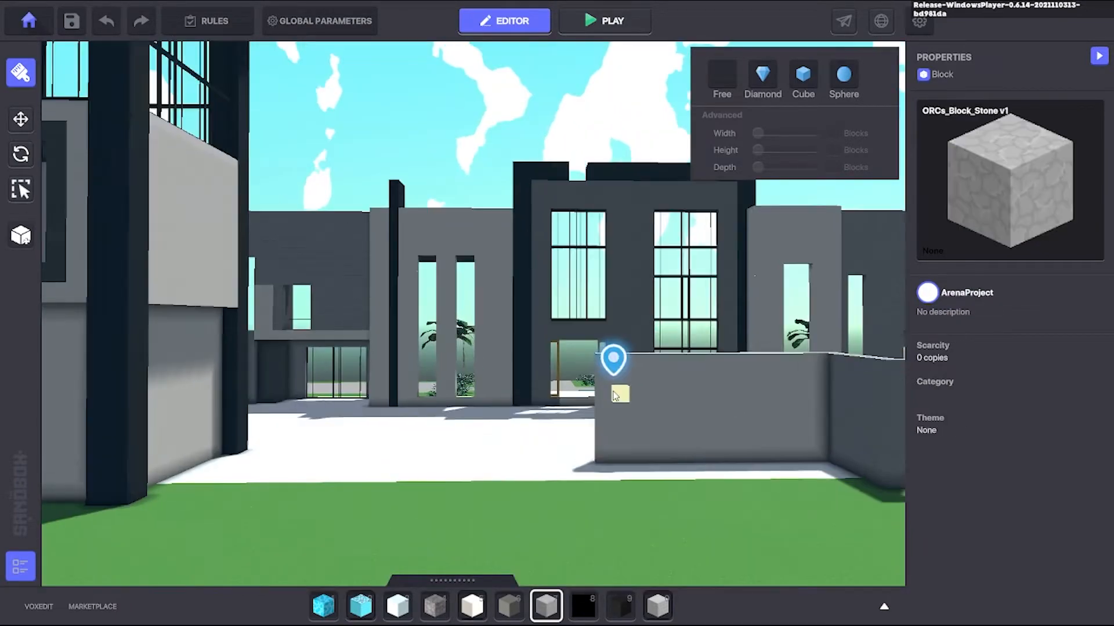
pyautogui.press('s')
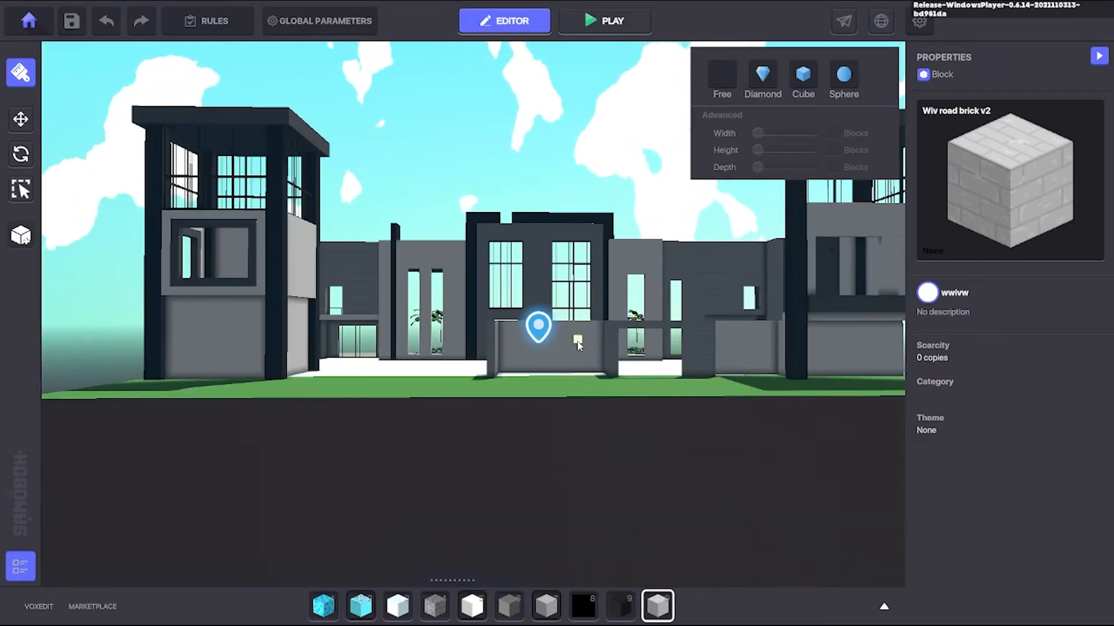
pyautogui.press('w')
pyautogui.moveTo(496, 374); pyautogui.dragTo(523, 326, button='right')
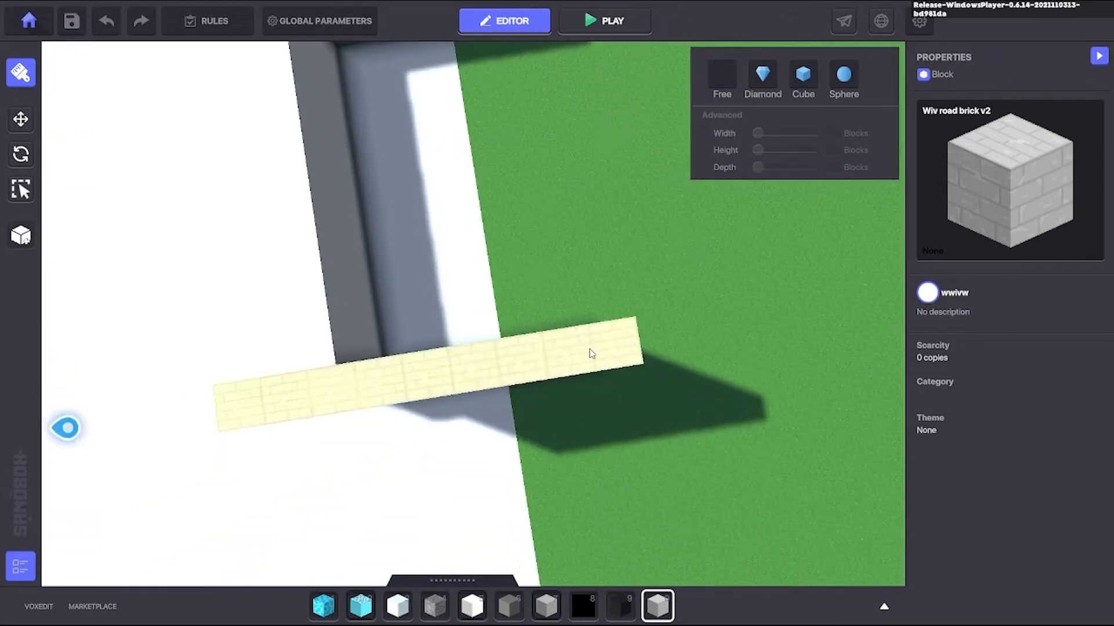
pyautogui.press('s')
pyautogui.moveTo(590, 352); pyautogui.dragTo(540, 368, button='right')
pyautogui.press('w')
pyautogui.moveTo(541, 368); pyautogui.dragTo(590, 490)
pyautogui.moveTo(591, 490); pyautogui.dragTo(579, 307, button='right')
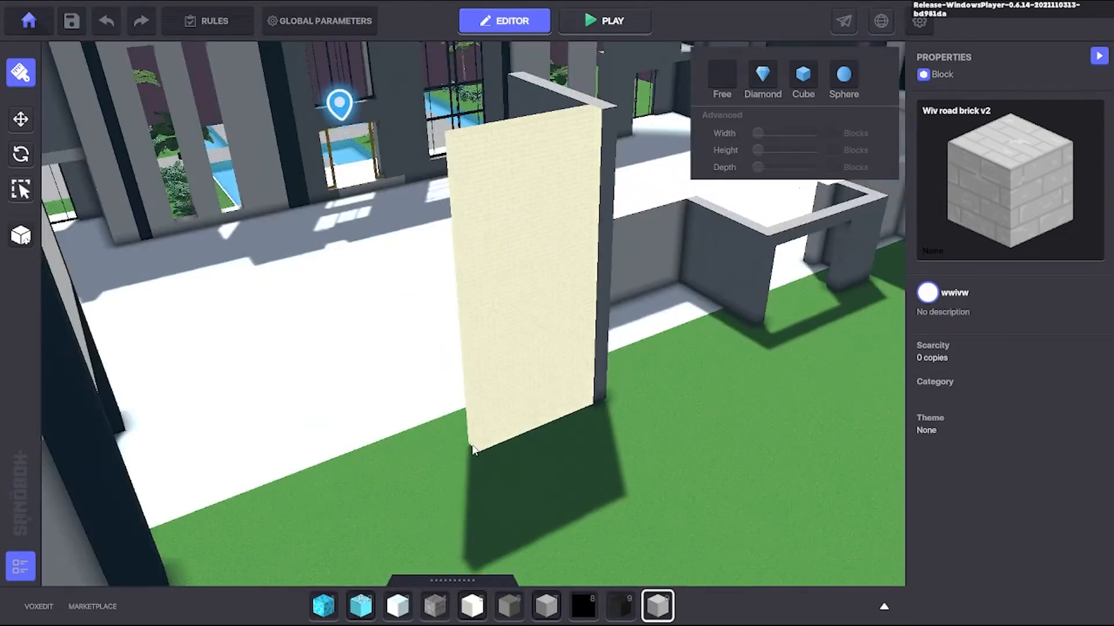
pyautogui.moveTo(474, 451); pyautogui.dragTo(475, 452)
# Step: Add the opposite tall side wall of the brick tower in Wiv road brick v2
pyautogui.press('s')
pyautogui.moveTo(475, 453); pyautogui.dragTo(641, 315, button='right')
pyautogui.press('w')
pyautogui.moveTo(557, 474); pyautogui.dragTo(557, 475)
pyautogui.press('s')
pyautogui.moveTo(557, 476); pyautogui.dragTo(559, 251, button='right')
pyautogui.press('w')
pyautogui.moveTo(551, 213); pyautogui.dragTo(686, 237, button='right')
pyautogui.press('s')
pyautogui.press('w')
pyautogui.moveTo(685, 237); pyautogui.dragTo(699, 522)
# Step: Cap the brick tower with a flat Wiv road brick v2 roof and finish the rear edge of its side wall
pyautogui.moveTo(699, 522); pyautogui.dragTo(605, 264, button='right')
pyautogui.press('s')
pyautogui.press('w')
pyautogui.moveTo(459, 341); pyautogui.dragTo(458, 343)
pyautogui.moveTo(458, 343); pyautogui.dragTo(567, 385, button='right')
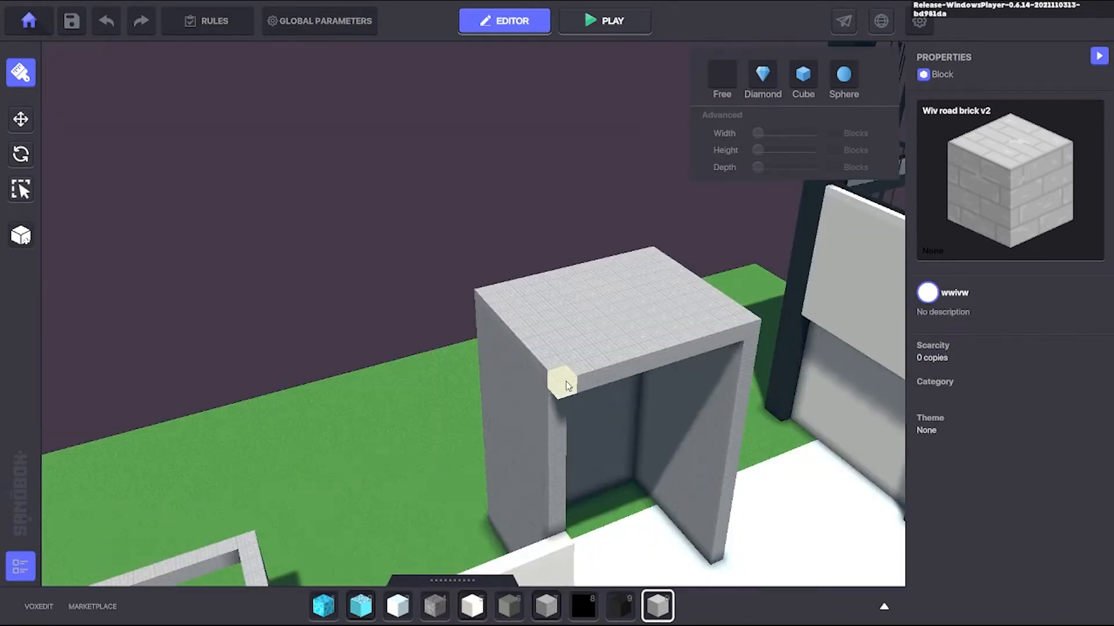
pyautogui.moveTo(567, 385); pyautogui.dragTo(567, 557)
pyautogui.moveTo(567, 557)
pyautogui.mouseDown(button='right')
pyautogui.moveTo(525, 517)
pyautogui.moveTo(595, 342)
pyautogui.moveTo(555, 268)
pyautogui.moveTo(510, 373)
pyautogui.mouseUp(button='right')
pyautogui.press('s')
pyautogui.press('w')
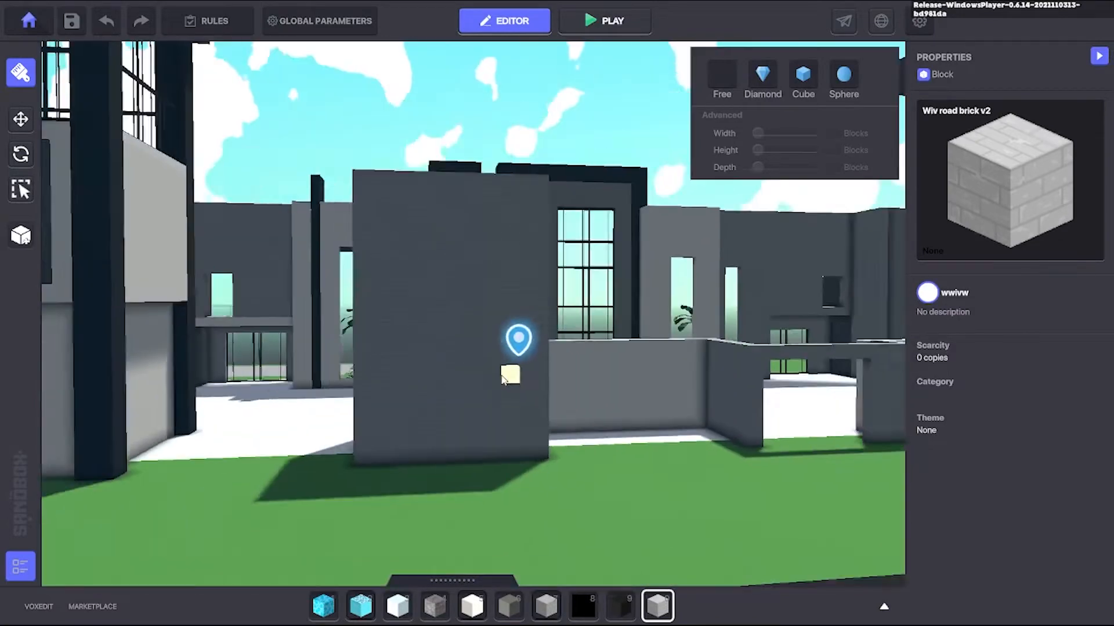
# Step: Cut a square window opening in the upper half of the brick tower's front wall
pyautogui.press('w')
pyautogui.moveTo(516, 323); pyautogui.dragTo(437, 223)
pyautogui.press('w')
pyautogui.moveTo(532, 231); pyautogui.dragTo(534, 369)
pyautogui.press('s')
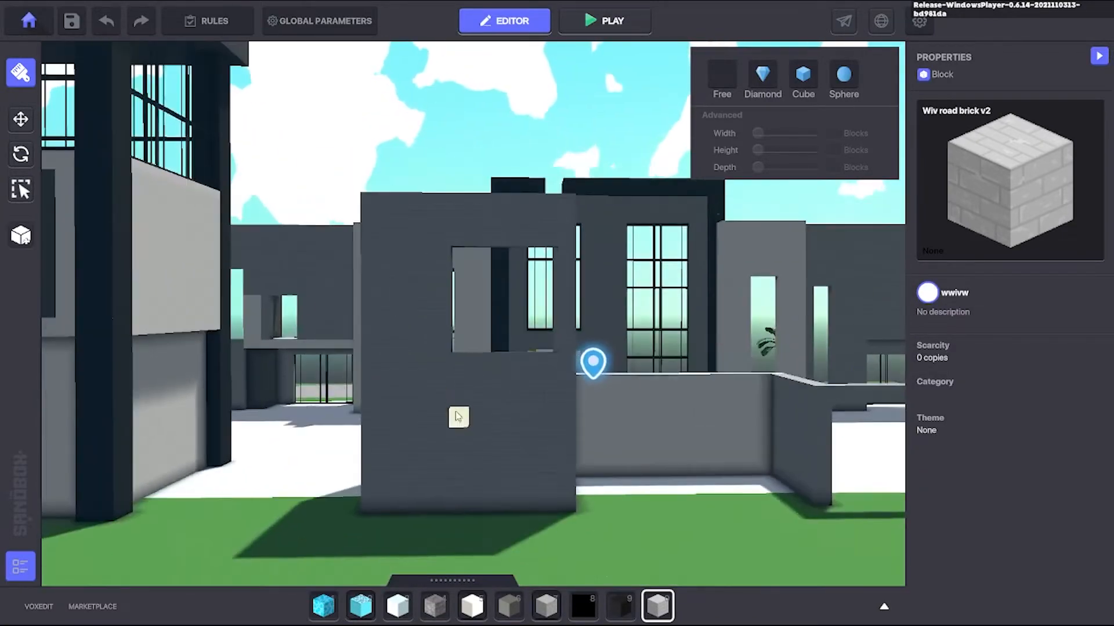
pyautogui.moveTo(458, 417); pyautogui.dragTo(455, 299, button='right')
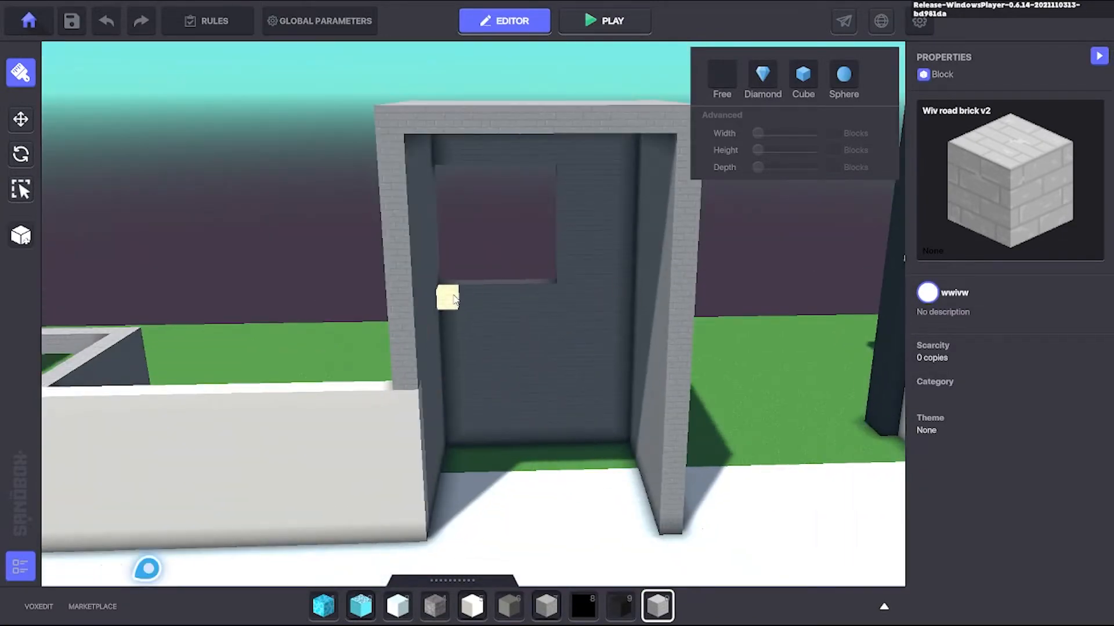
# Step: Close the tower's rear with a Wiv road brick v2 wall and cut an opening in line with the front window
pyautogui.moveTo(438, 144); pyautogui.dragTo(655, 506)
pyautogui.press('w')
pyautogui.moveTo(655, 505); pyautogui.dragTo(571, 212, button='right')
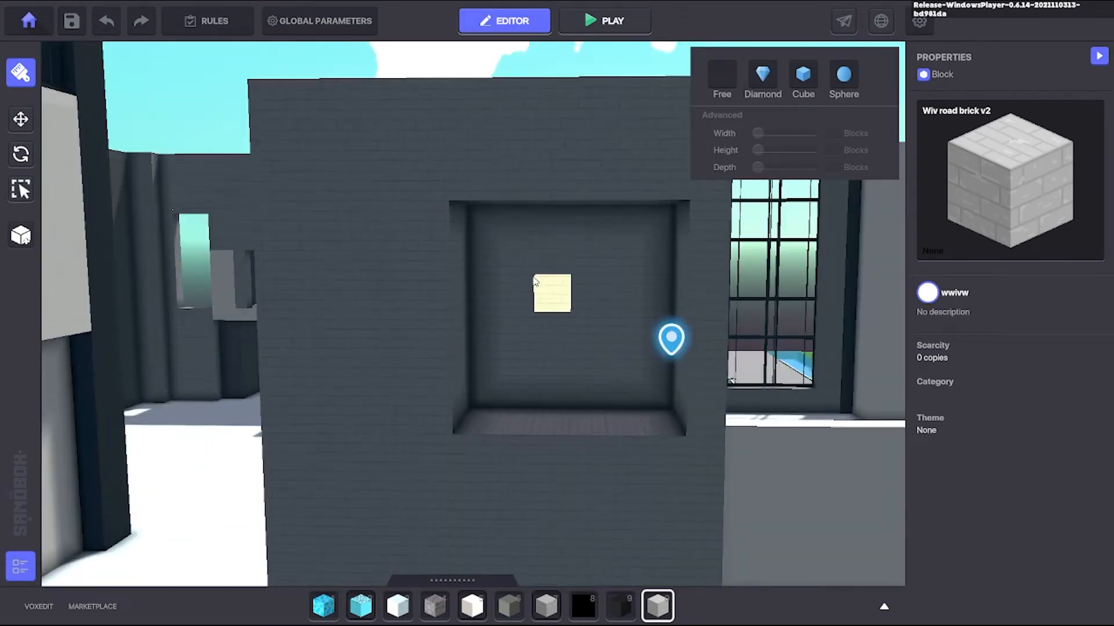
pyautogui.moveTo(655, 415); pyautogui.dragTo(680, 419)
pyautogui.moveTo(649, 415); pyautogui.dragTo(624, 387)
pyautogui.press('s')
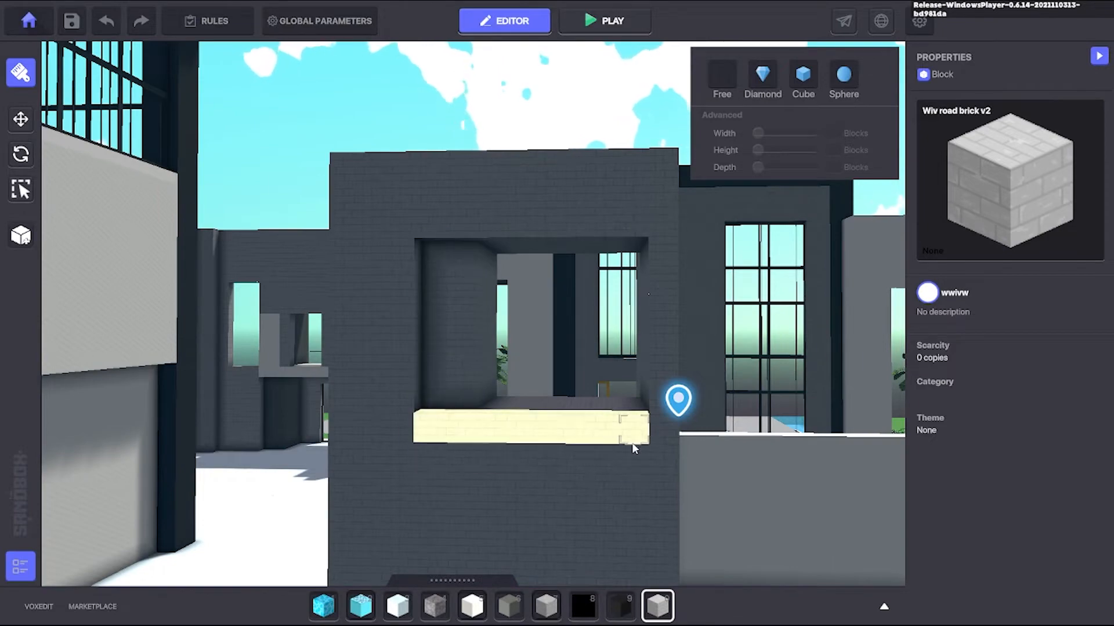
# Step: Rework the brick sill row along the bottom of the tower's front window opening
pyautogui.moveTo(632, 445); pyautogui.dragTo(631, 442)
pyautogui.press('w')
pyautogui.moveTo(631, 442); pyautogui.dragTo(482, 214, button='right')
pyautogui.moveTo(587, 461); pyautogui.dragTo(601, 507)
pyautogui.press('w')
pyautogui.moveTo(601, 507); pyautogui.dragTo(622, 324, button='right')
pyautogui.press('s')
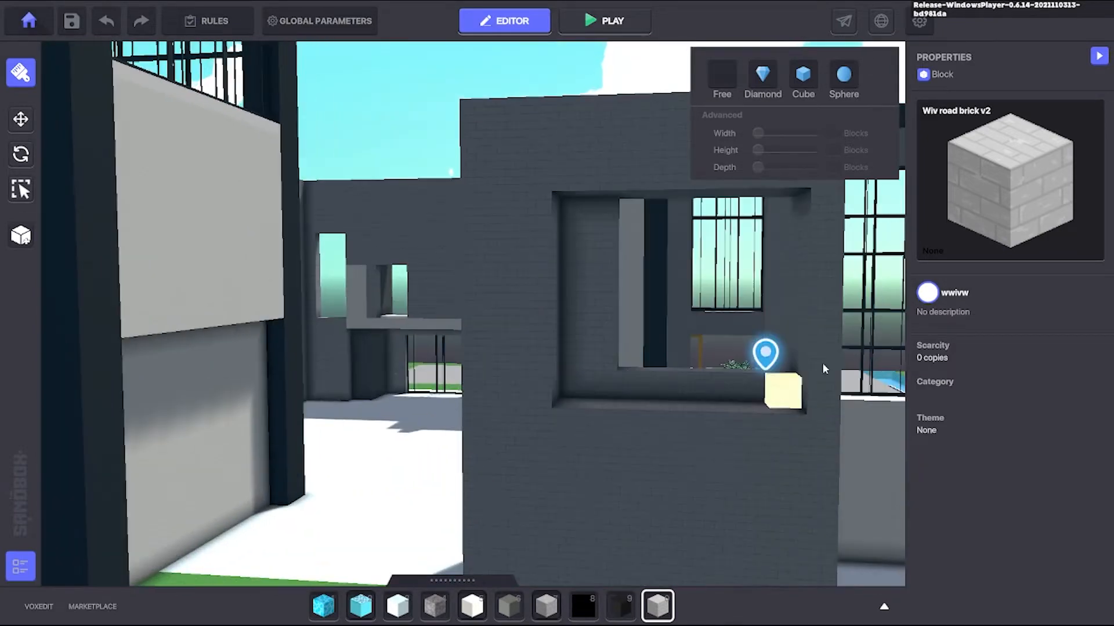
# Step: Form a recessed lintel across the top of the tower's window and clear the space beneath it through both walls
pyautogui.moveTo(464, 252); pyautogui.dragTo(684, 455)
pyautogui.press('w')
pyautogui.moveTo(693, 162); pyautogui.dragTo(348, 279, button='right')
pyautogui.moveTo(328, 279); pyautogui.dragTo(503, 272)
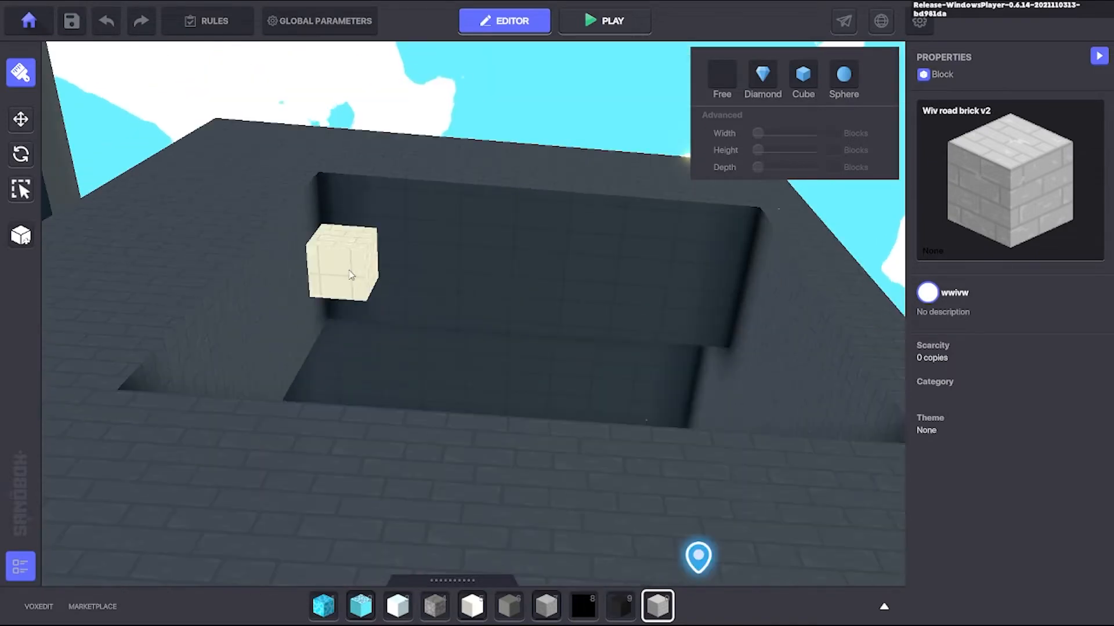
pyautogui.moveTo(725, 347); pyautogui.dragTo(730, 347)
pyautogui.press('s')
pyautogui.moveTo(690, 318); pyautogui.dragTo(630, 383, button='right')
pyautogui.press('w')
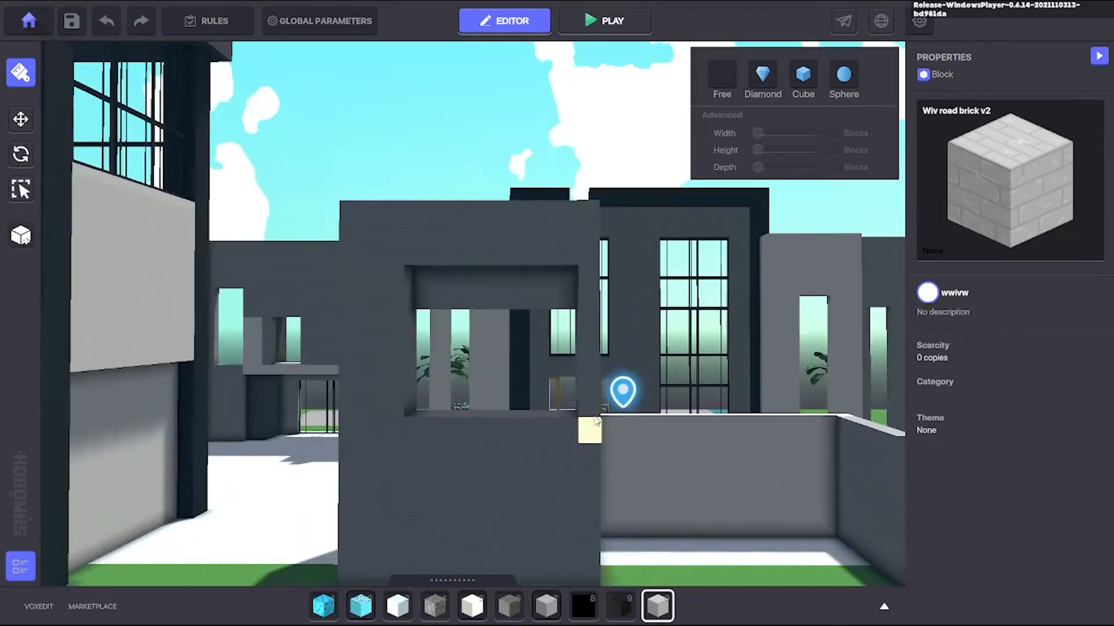
# Step: Cut a ground-level passage through the lower part of the brick tower, leaving a crossbar between it and the upper opening
pyautogui.press('s')
pyautogui.moveTo(546, 374); pyautogui.dragTo(484, 381, button='right')
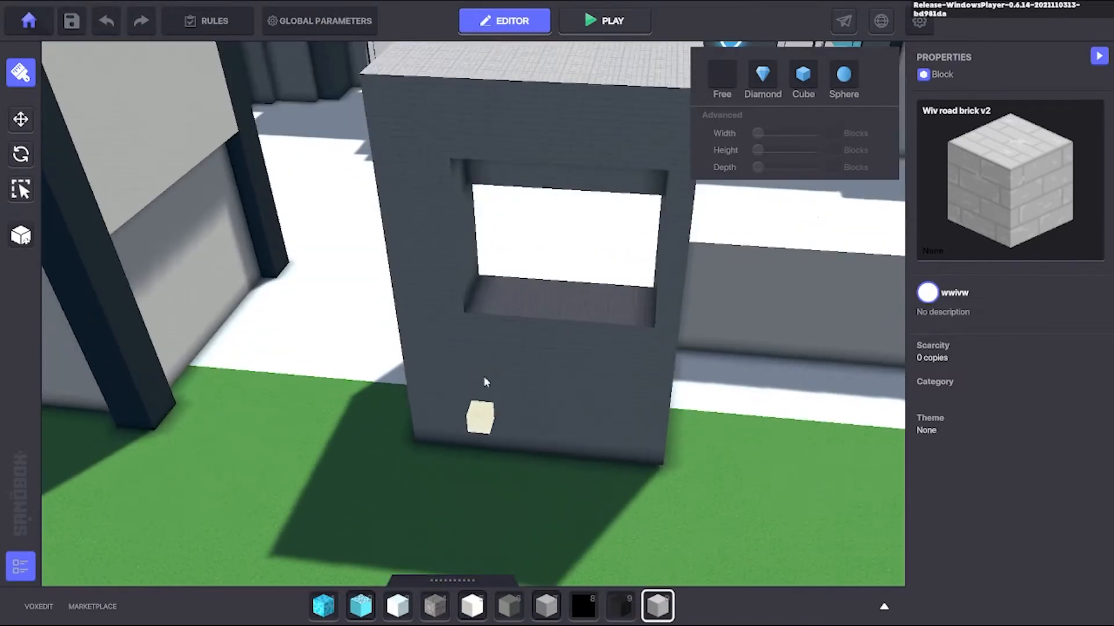
pyautogui.moveTo(633, 415); pyautogui.dragTo(573, 446, button='right')
pyautogui.press('w')
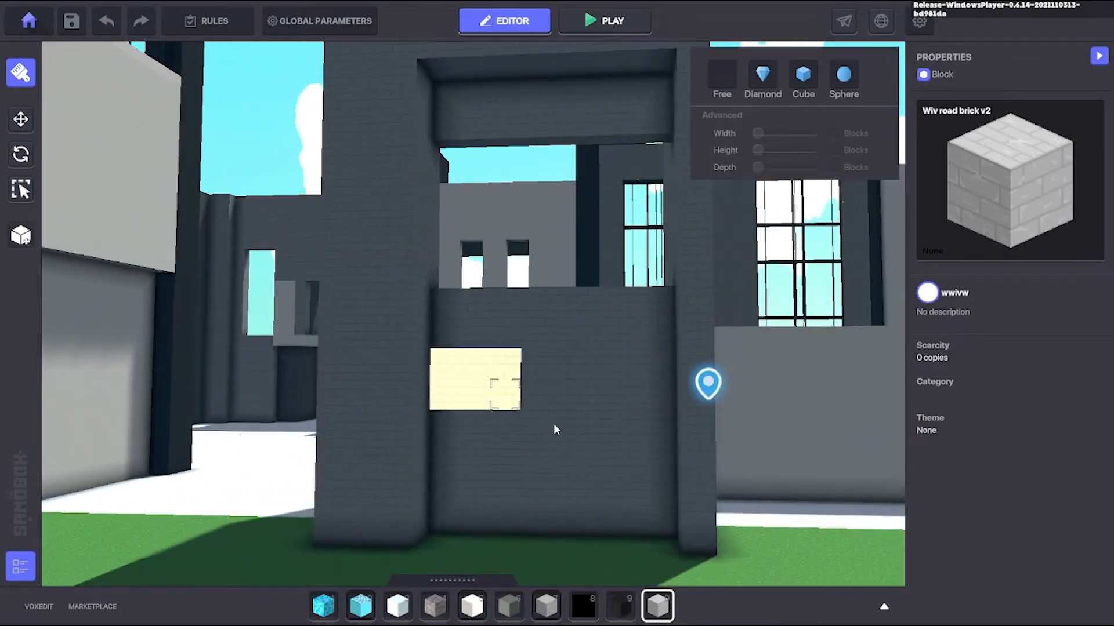
pyautogui.moveTo(554, 427); pyautogui.dragTo(664, 525)
pyautogui.press('s')
pyautogui.moveTo(632, 467); pyautogui.dragTo(656, 415, button='right')
pyautogui.press('w')
pyautogui.press('s')
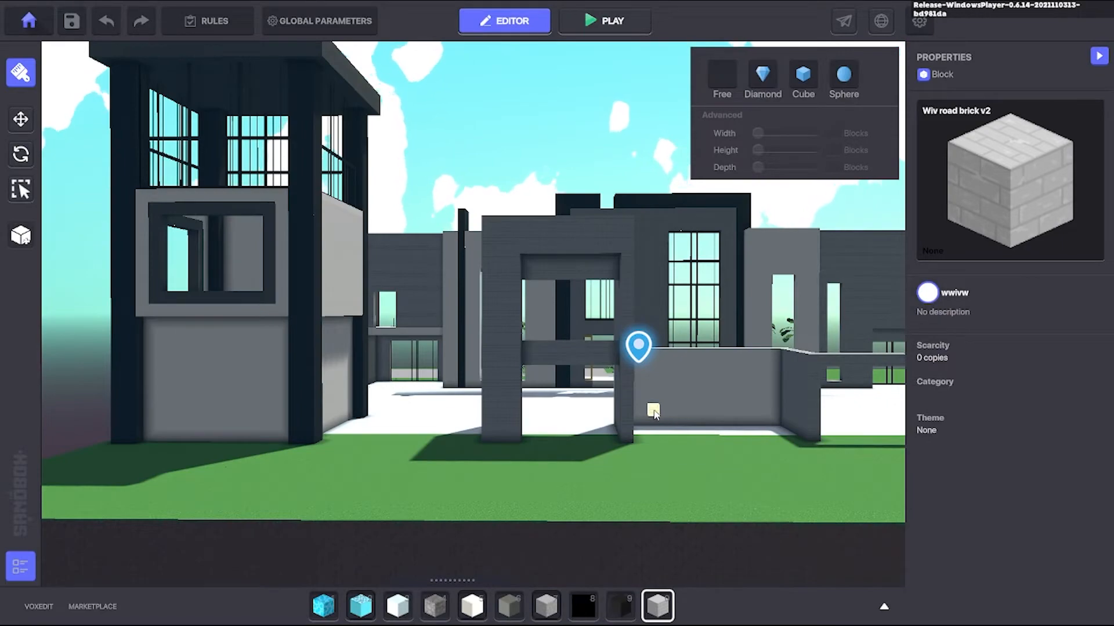
# Step: Cut a doorway through the ground-floor wall beneath the raised back corner room, close to its dark column
pyautogui.moveTo(267, 388); pyautogui.dragTo(623, 393, button='right')
pyautogui.press('w')
pyautogui.moveTo(554, 371); pyautogui.dragTo(661, 462)
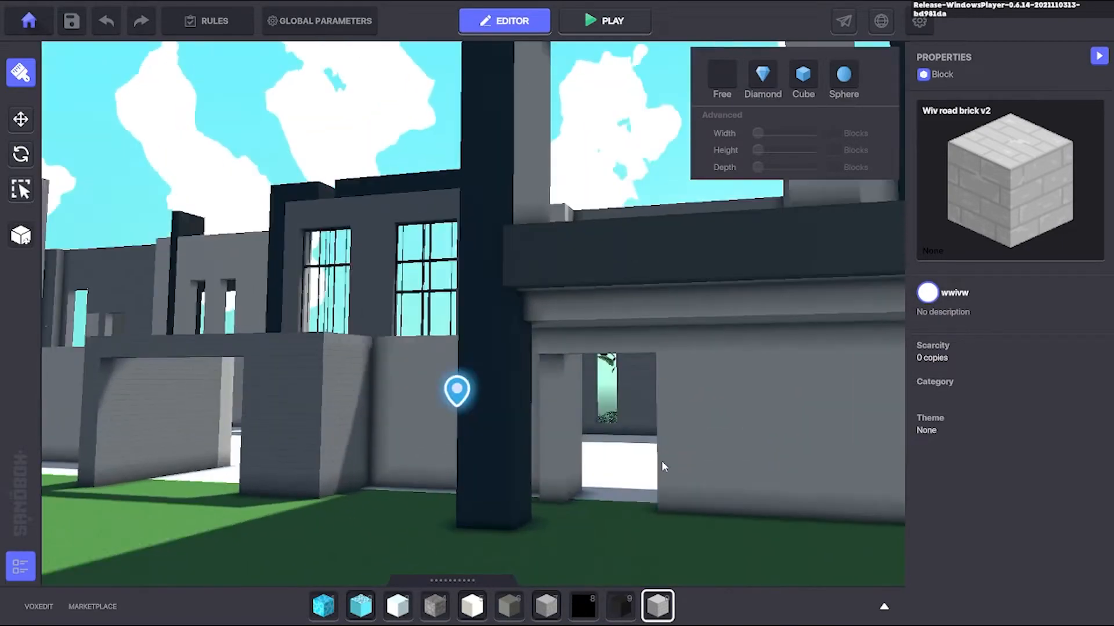
pyautogui.moveTo(661, 463); pyautogui.dragTo(665, 444, button='right')
pyautogui.press('w')
pyautogui.press('w')
pyautogui.moveTo(504, 231); pyautogui.dragTo(619, 397, button='right')
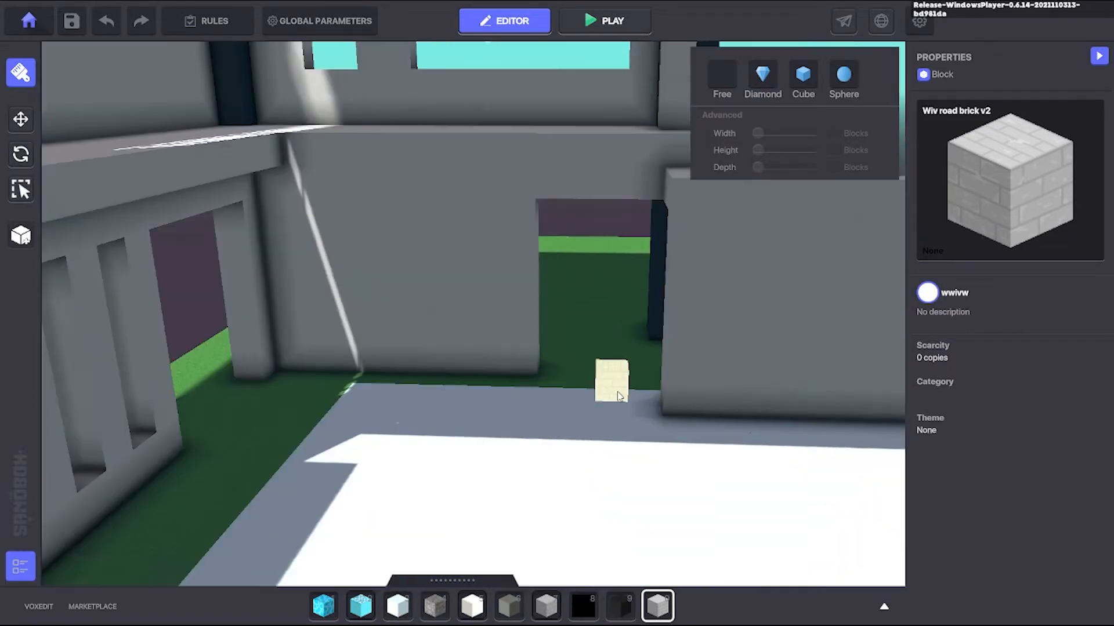
pyautogui.moveTo(393, 438); pyautogui.dragTo(517, 393, button='right')
pyautogui.press('s')
pyautogui.press('w')
pyautogui.keyDown('shift'); pyautogui.moveTo(390, 354); pyautogui.dragTo(646, 500); pyautogui.keyUp('shift')
pyautogui.press('s')
pyautogui.moveTo(647, 500); pyautogui.dragTo(367, 364, button='right')
# Step: Fill the gap between the other corner tower's column and the brick tower with a WhiteCream wall
pyautogui.press('w')
pyautogui.press('s')
pyautogui.press('w')
pyautogui.press('5')
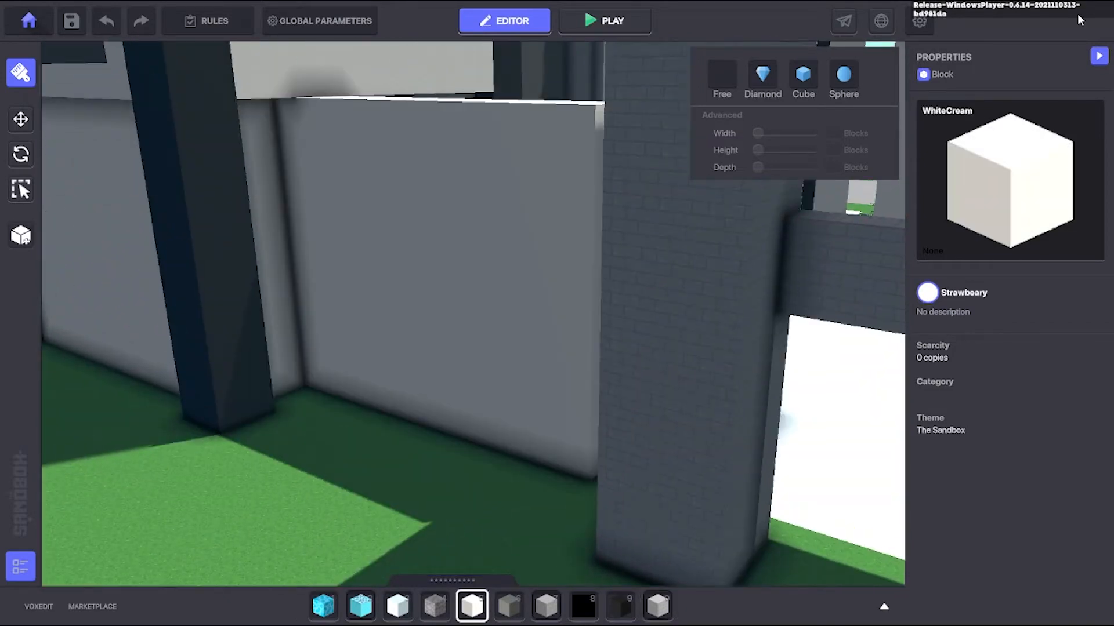
pyautogui.press('s')
pyautogui.moveTo(1079, 21); pyautogui.dragTo(748, 191, button='right')
pyautogui.press('w')
pyautogui.moveTo(748, 191); pyautogui.dragTo(464, 402)
pyautogui.moveTo(465, 402); pyautogui.dragTo(620, 404, button='right')
pyautogui.press('s')
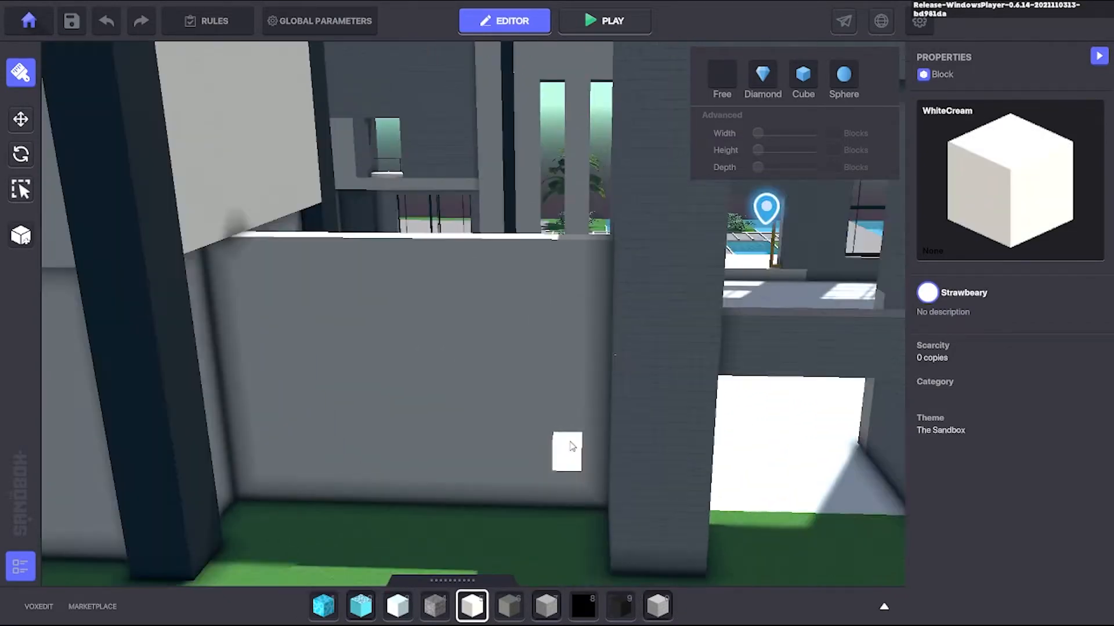
# Step: Cut a wide doorway through the new WhiteCream wall, leaving a lintel on top and a pier on each side
pyautogui.press('s')
pyautogui.moveTo(572, 446); pyautogui.dragTo(400, 365, button='right')
pyautogui.press('w')
pyautogui.moveTo(400, 365); pyautogui.dragTo(624, 500)
pyautogui.press('s')
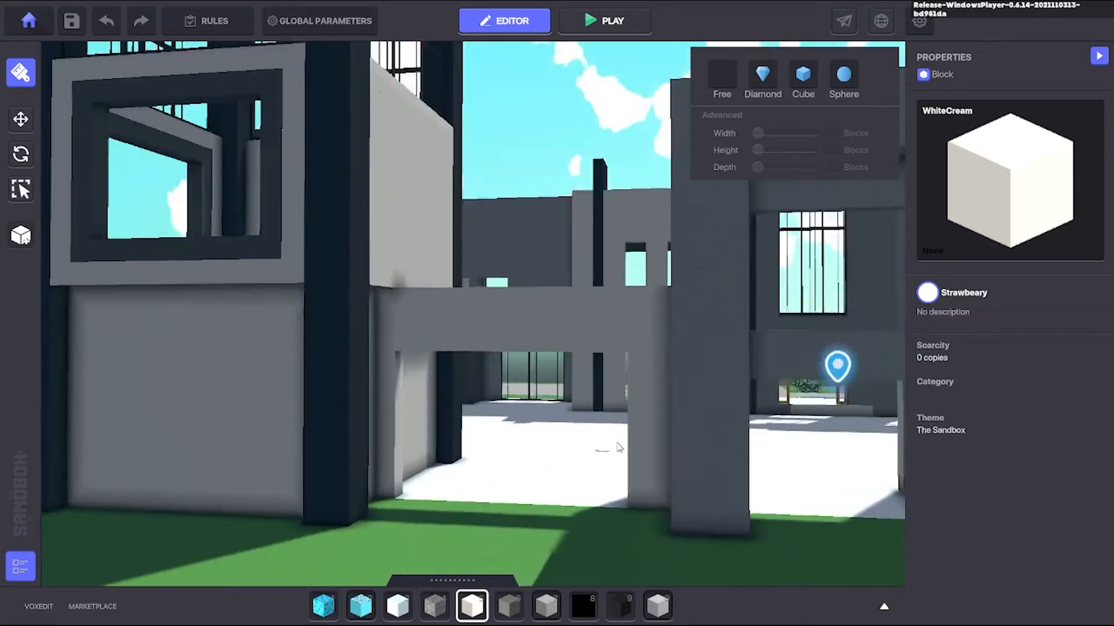
pyautogui.moveTo(617, 447); pyautogui.dragTo(409, 544, button='right')
pyautogui.press('w')
pyautogui.press('s')
# Step: Widen the two WhiteCream piers on either side of the new doorway
pyautogui.moveTo(781, 301); pyautogui.dragTo(464, 298, button='right')
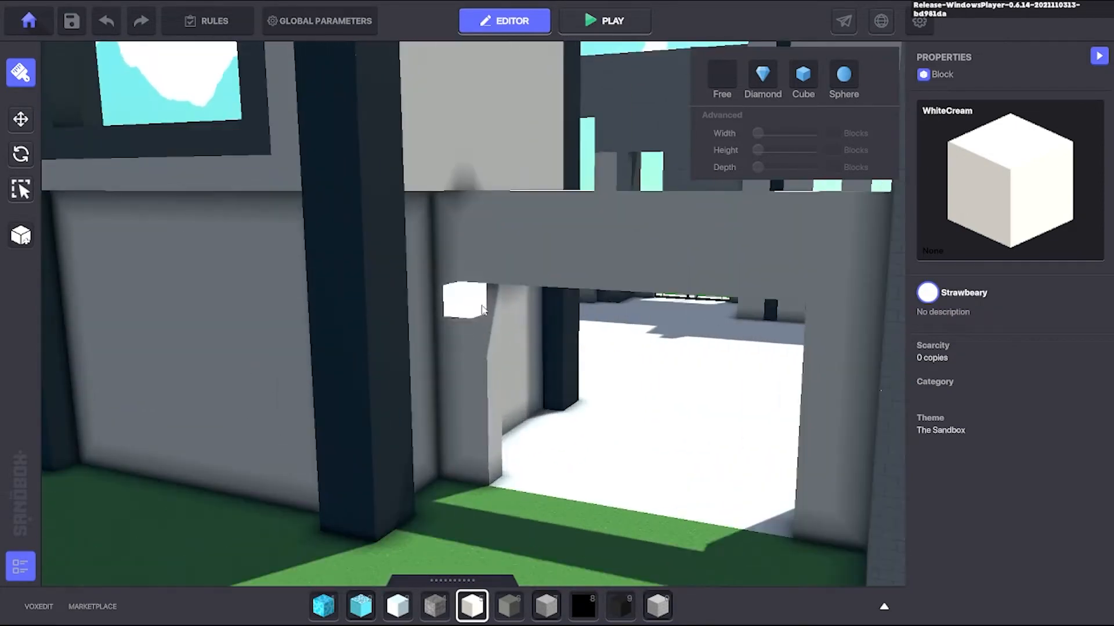
pyautogui.moveTo(464, 298); pyautogui.dragTo(502, 490)
pyautogui.moveTo(503, 490); pyautogui.dragTo(785, 286, button='right')
pyautogui.moveTo(785, 285); pyautogui.dragTo(719, 388)
pyautogui.press('s')
pyautogui.moveTo(720, 388); pyautogui.dragTo(766, 469, button='right')
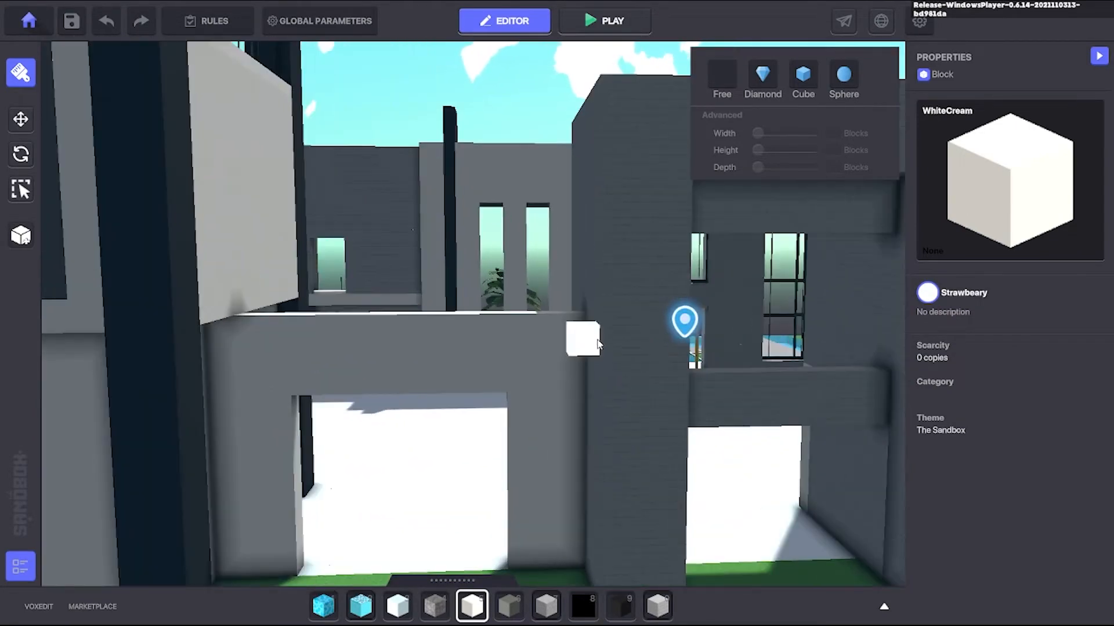
# Step: Raise an upper WhiteCream wall on top of the doorway's lintel, from the dark column to the brick tower
pyautogui.press('s')
pyautogui.moveTo(598, 344); pyautogui.dragTo(418, 435, button='right')
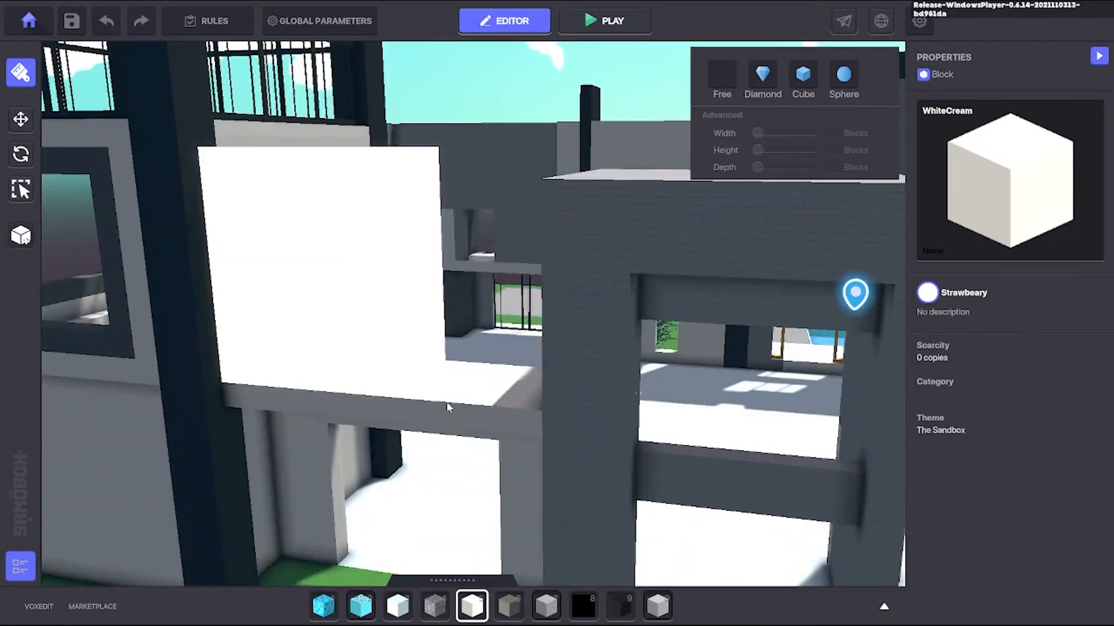
pyautogui.moveTo(446, 408); pyautogui.dragTo(529, 404)
pyautogui.press('s')
pyautogui.moveTo(529, 403); pyautogui.dragTo(640, 317, button='right')
# Step: Box-select the gold lining strips along the front edge of the finished wing's roof
pyautogui.moveTo(672, 378)
pyautogui.mouseDown(button='right')
pyautogui.moveTo(585, 406)
pyautogui.moveTo(406, 356)
pyautogui.moveTo(311, 407)
pyautogui.moveTo(638, 395)
pyautogui.moveTo(598, 444)
pyautogui.moveTo(441, 283)
pyautogui.moveTo(589, 167)
pyautogui.moveTo(704, 323)
pyautogui.moveTo(783, 294)
pyautogui.mouseUp(button='right')
pyautogui.scroll(5, 703, 323)
pyautogui.press('Escape')
pyautogui.moveTo(783, 293); pyautogui.dragTo(349, 328)
pyautogui.click(788, 333)
pyautogui.scroll(4, 739, 319)
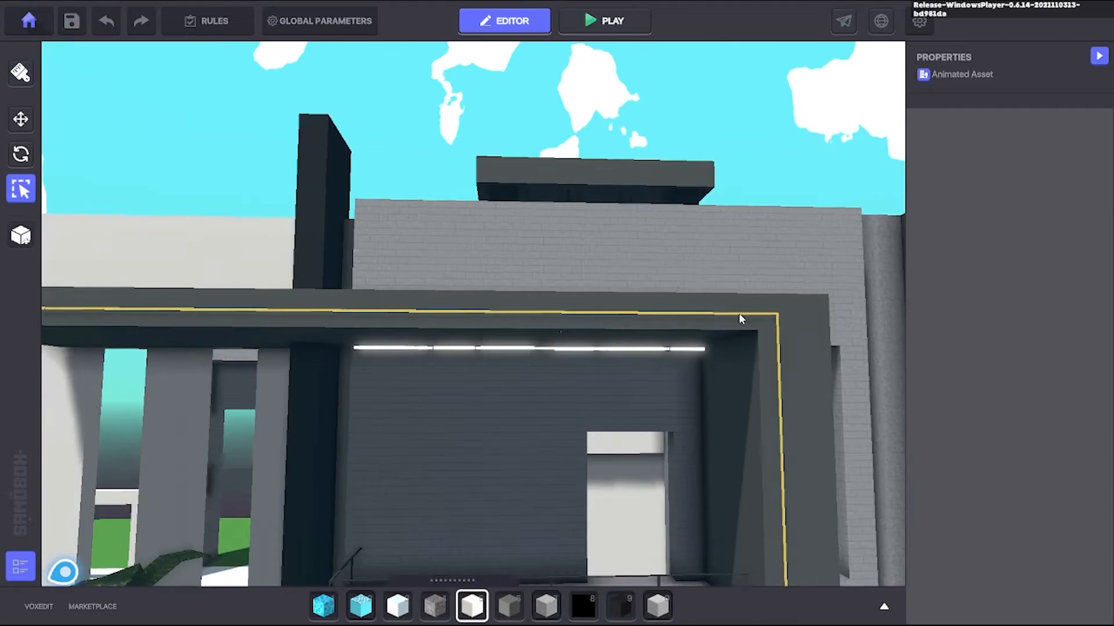
pyautogui.moveTo(739, 319); pyautogui.dragTo(570, 318, button='right')
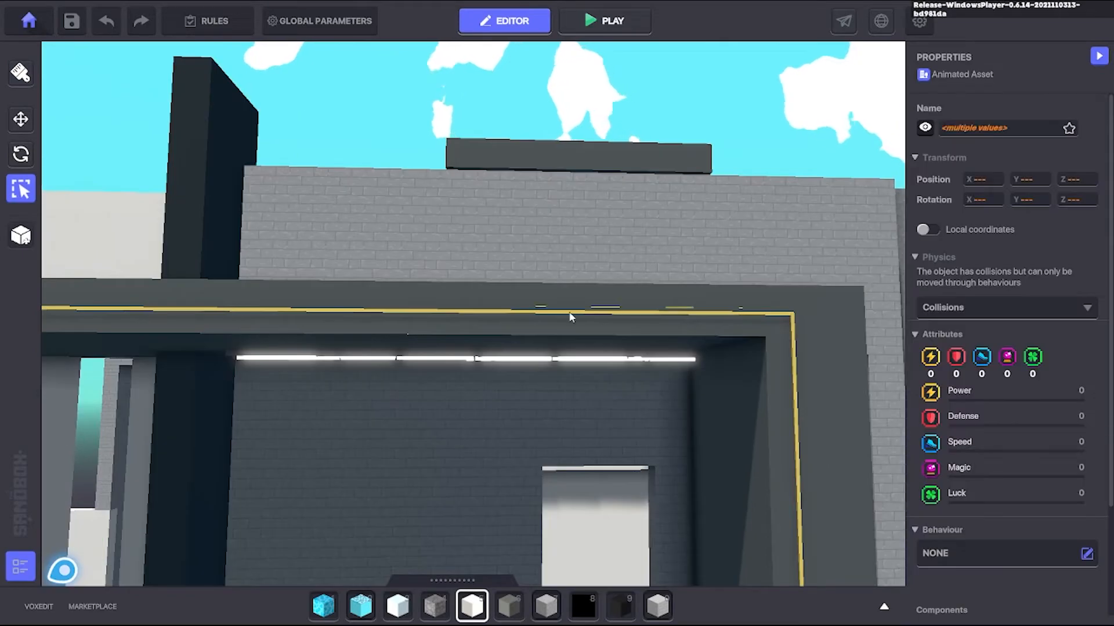
pyautogui.moveTo(284, 315); pyautogui.dragTo(169, 349, button='right')
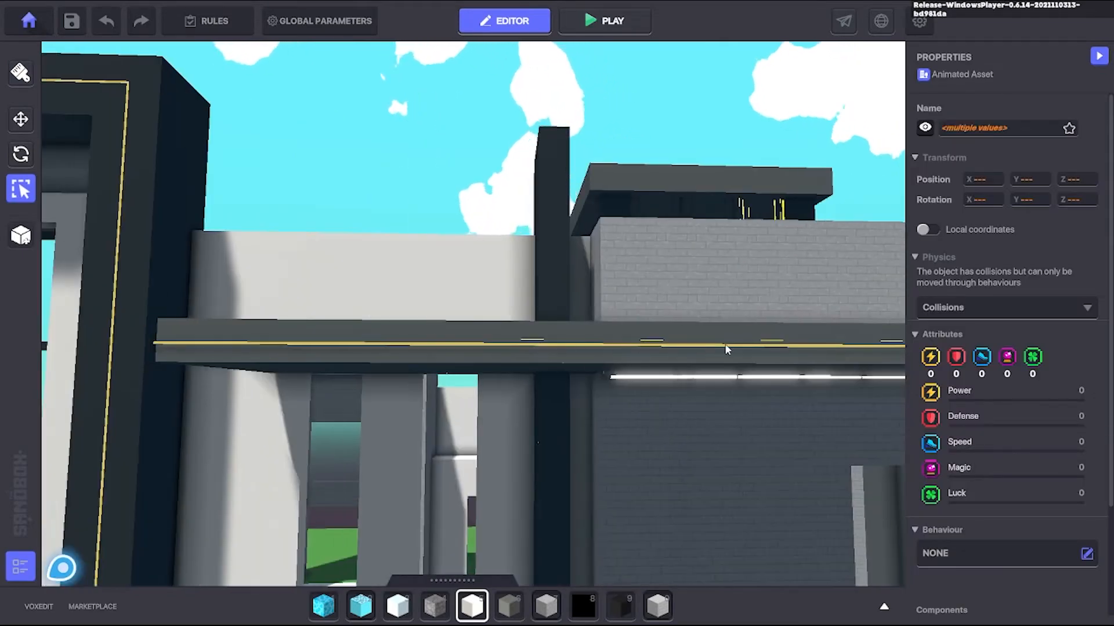
pyautogui.moveTo(726, 350); pyautogui.dragTo(749, 290, button='right')
# Step: Move a copy of the selected gold lining across the mansion to the opposite wing
pyautogui.click(21, 119)
pyautogui.scroll(-3, 464, 316)
pyautogui.moveTo(463, 323); pyautogui.dragTo(176, 181)
pyautogui.moveTo(177, 181); pyautogui.dragTo(388, 198, button='right')
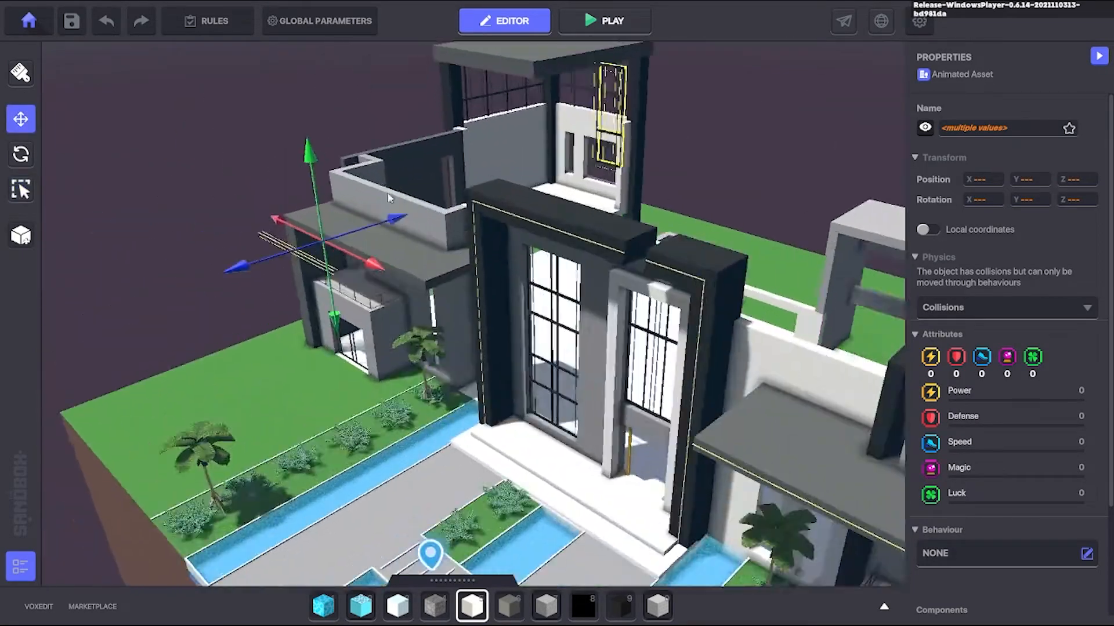
pyautogui.scroll(5, 371, 215)
pyautogui.moveTo(336, 252); pyautogui.dragTo(421, 228)
pyautogui.moveTo(421, 228); pyautogui.dragTo(397, 304, button='right')
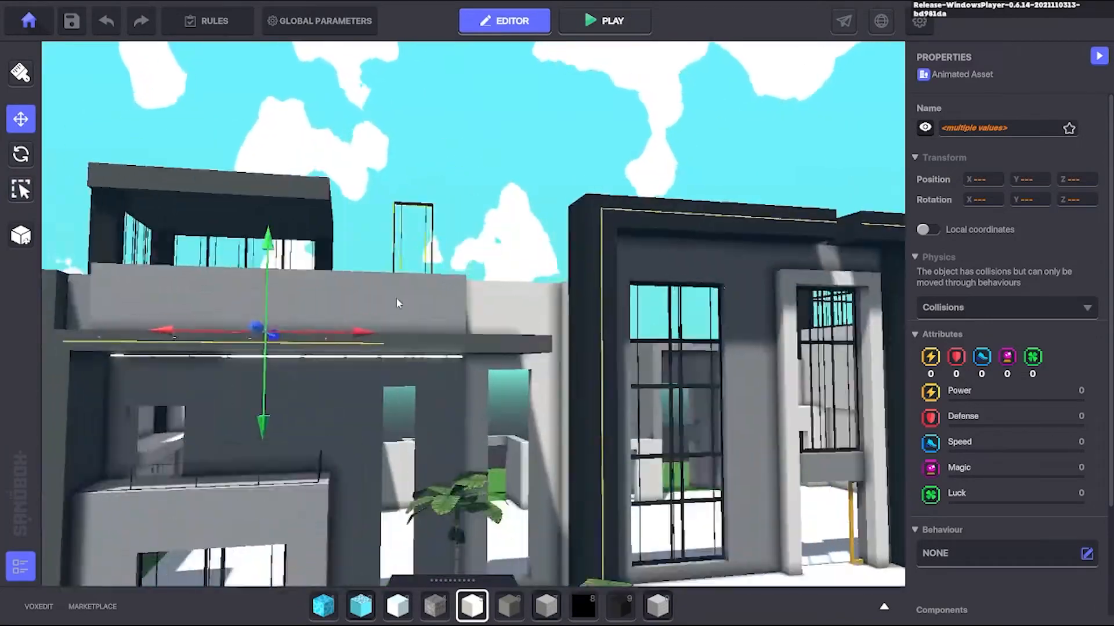
# Step: Align the copied gold lining with the front edge of the opposite wing's roof slab
pyautogui.moveTo(366, 331); pyautogui.dragTo(535, 327)
pyautogui.moveTo(535, 327); pyautogui.dragTo(621, 261, button='right')
pyautogui.moveTo(605, 252); pyautogui.dragTo(539, 249)
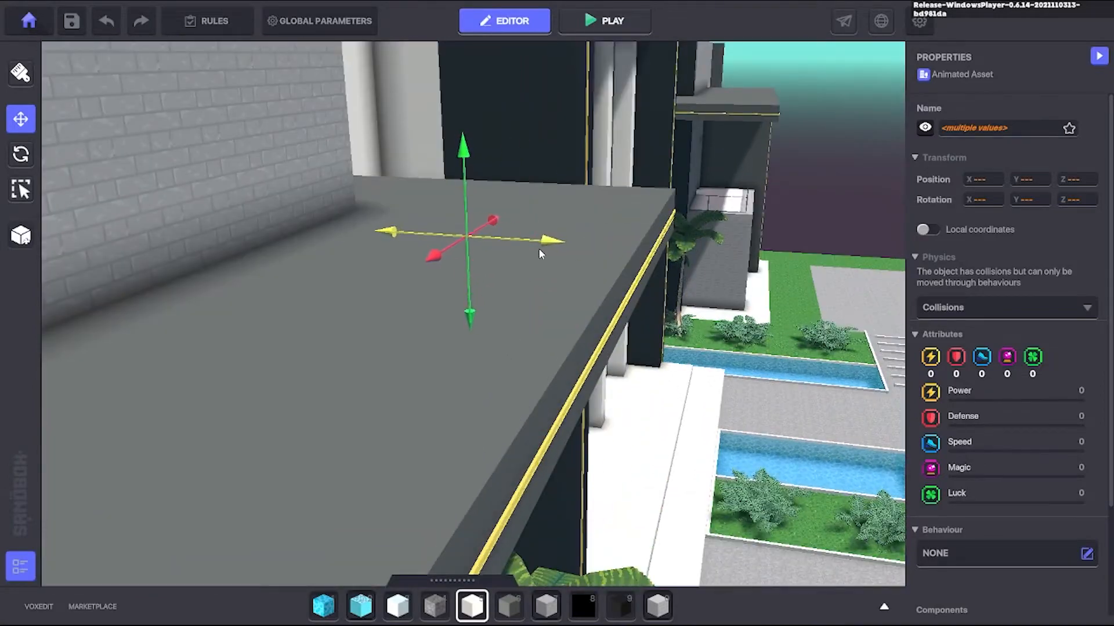
pyautogui.moveTo(539, 250); pyautogui.dragTo(493, 292, button='right')
pyautogui.moveTo(493, 292); pyautogui.dragTo(405, 290)
pyautogui.moveTo(406, 290); pyautogui.dragTo(505, 232, button='right')
# Step: Remove the stray Museum Window copies floating above the wing's terrace
pyautogui.click(521, 230)
pyautogui.keyDown('shift'); pyautogui.click(364, 236); pyautogui.keyUp('shift')
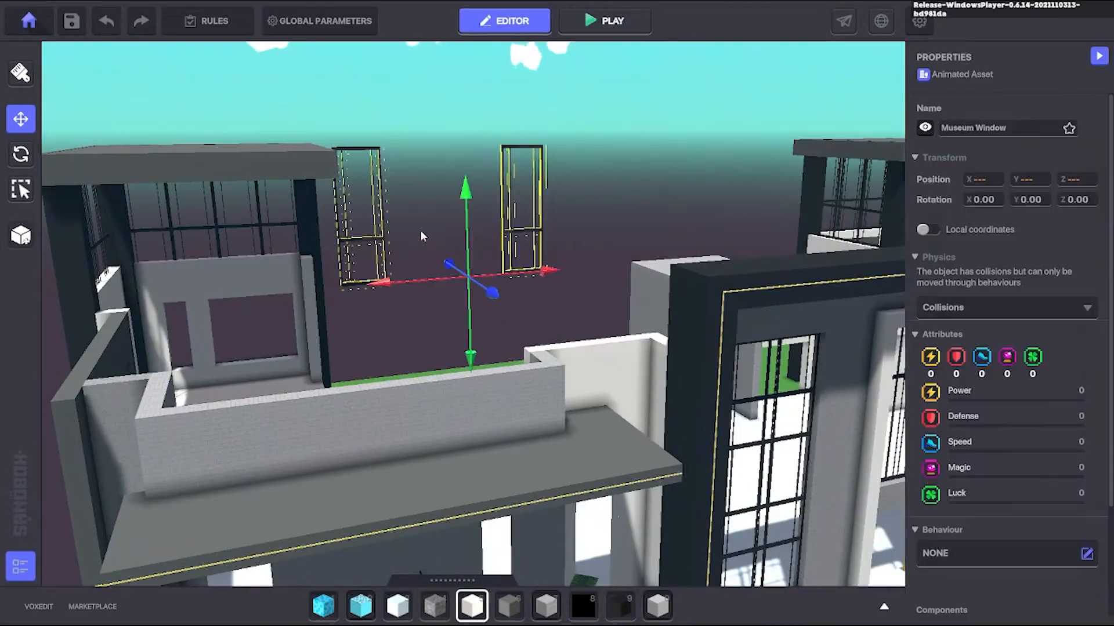
pyautogui.click(249, 280)
# Step: Select the GoldLining strips for the roof slab's side and rotate them to 90° about Y
pyautogui.moveTo(420, 231); pyautogui.dragTo(371, 278, button='right')
pyautogui.keyDown('shift'); pyautogui.click(385, 278); pyautogui.keyUp('shift')
pyautogui.keyDown('shift'); pyautogui.click(580, 264); pyautogui.keyUp('shift')
pyautogui.click(21, 154)
pyautogui.moveTo(452, 187); pyautogui.dragTo(652, 172)
pyautogui.click(11, 116)
# Step: Position the rotated GoldLining strips along the side edge of the roof slab, level with the front lining
pyautogui.moveTo(652, 172); pyautogui.dragTo(583, 290, button='right')
pyautogui.moveTo(645, 248); pyautogui.dragTo(636, 253)
pyautogui.moveTo(636, 253); pyautogui.dragTo(609, 186, button='right')
pyautogui.click(629, 211)
pyautogui.keyDown('shift'); pyautogui.click(774, 212); pyautogui.keyUp('shift')
pyautogui.moveTo(609, 187); pyautogui.dragTo(514, 197)
pyautogui.moveTo(514, 197); pyautogui.dragTo(638, 239, button='right')
pyautogui.moveTo(539, 246); pyautogui.dragTo(358, 245)
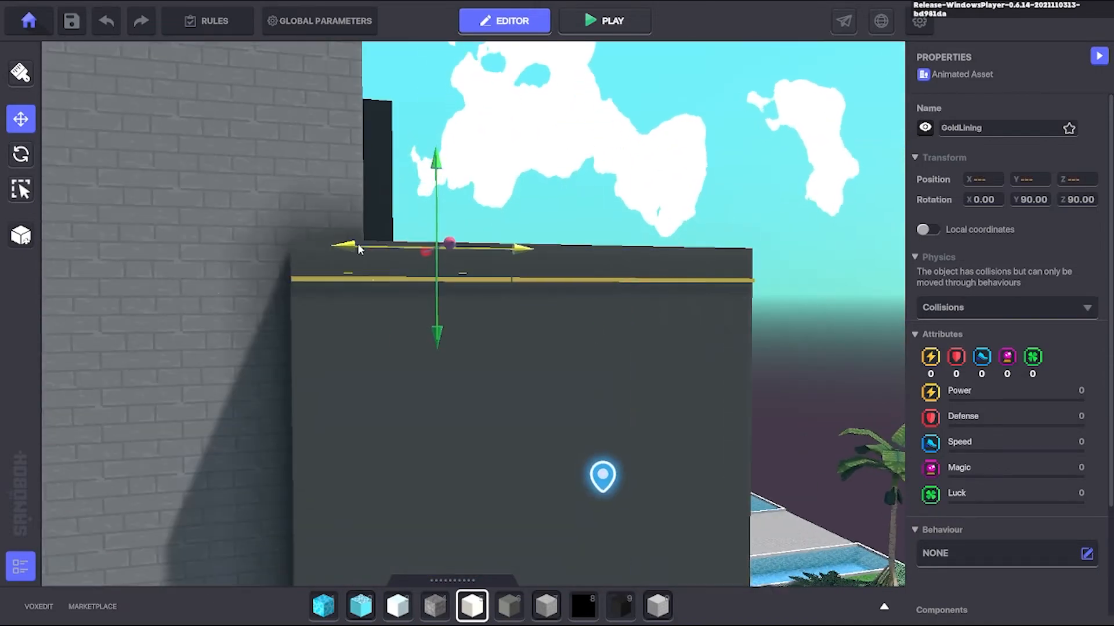
# Step: Slide a single GoldLining strip along the slab's side edge to the end beside the brick wall
pyautogui.click(372, 279)
pyautogui.moveTo(372, 279); pyautogui.dragTo(353, 244, button='right')
pyautogui.moveTo(426, 244); pyautogui.dragTo(363, 211)
pyautogui.moveTo(363, 211); pyautogui.dragTo(425, 248, button='right')
pyautogui.moveTo(481, 213); pyautogui.dragTo(583, 218)
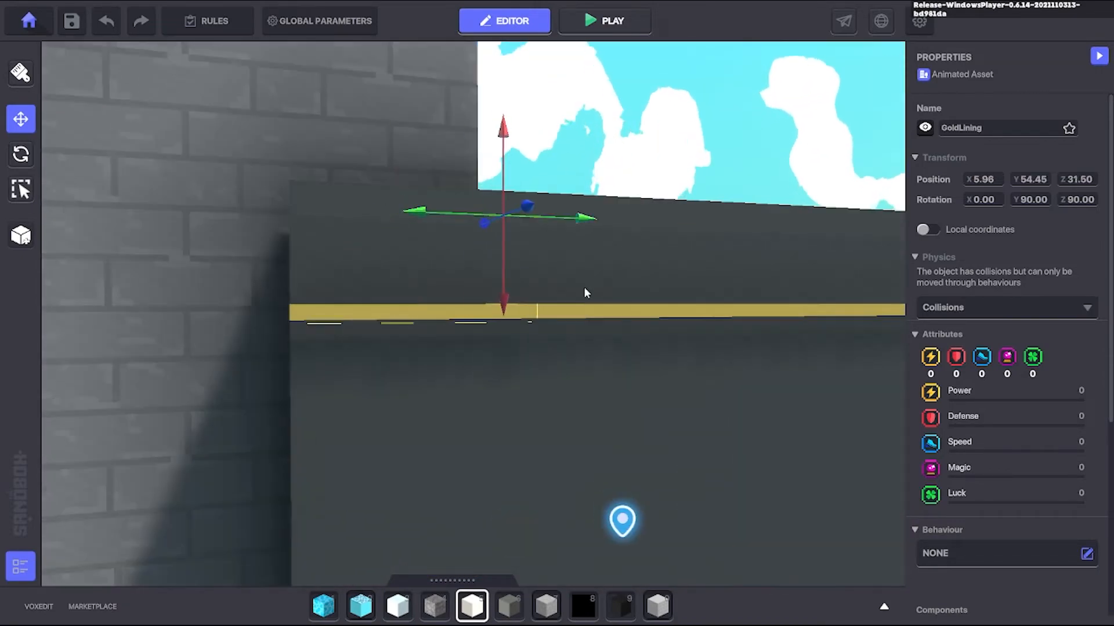
# Step: Select two neighbouring GoldLining strips on the slab's side and duplicate them
pyautogui.keyDown('shift'); pyautogui.click(586, 310); pyautogui.keyUp('shift')
pyautogui.moveTo(586, 310); pyautogui.dragTo(319, 214, button='right')
pyautogui.click(551, 298)
pyautogui.click(516, 277)
pyautogui.keyDown('shift'); pyautogui.click(567, 305); pyautogui.keyUp('shift')
pyautogui.hotkey('ctrl', 'd')
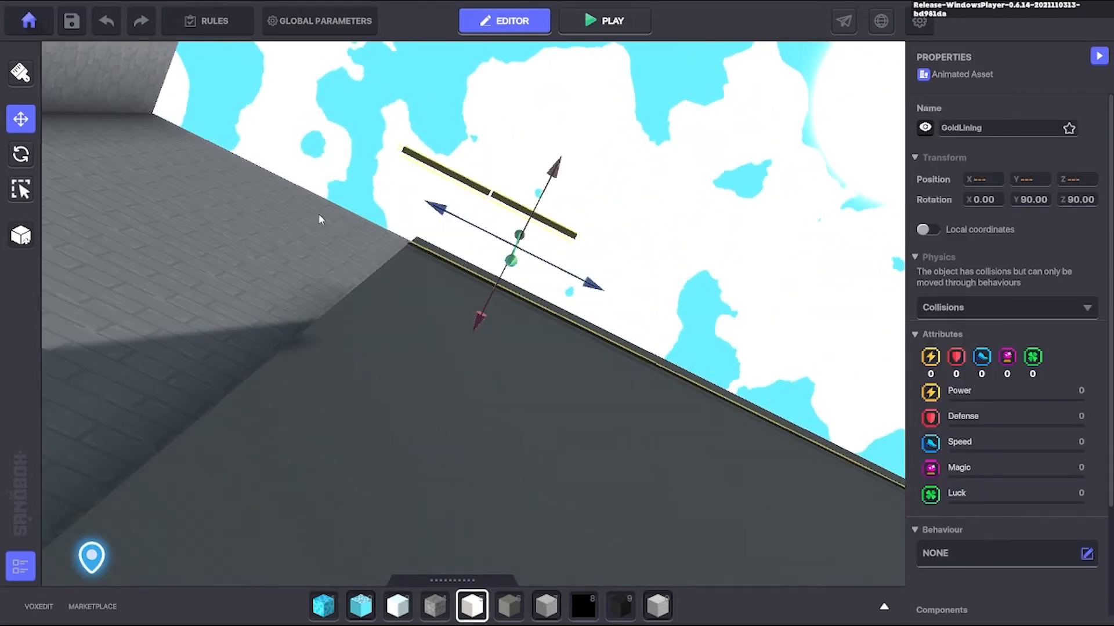
# Step: Duplicate the end GoldLining strip by the brick wall and rotate the copy to 180° about Y
pyautogui.click(415, 246)
pyautogui.hotkey('ctrl', 'd')
pyautogui.press('r')
pyautogui.moveTo(500, 303); pyautogui.dragTo(806, 406)
pyautogui.press('t')
# Step: Fit the rotated strip at X 5.47, Z 32.03 so it meets the side lining at the corner by the wall
pyautogui.moveTo(807, 406); pyautogui.dragTo(836, 394, button='right')
pyautogui.moveTo(840, 396); pyautogui.dragTo(800, 374)
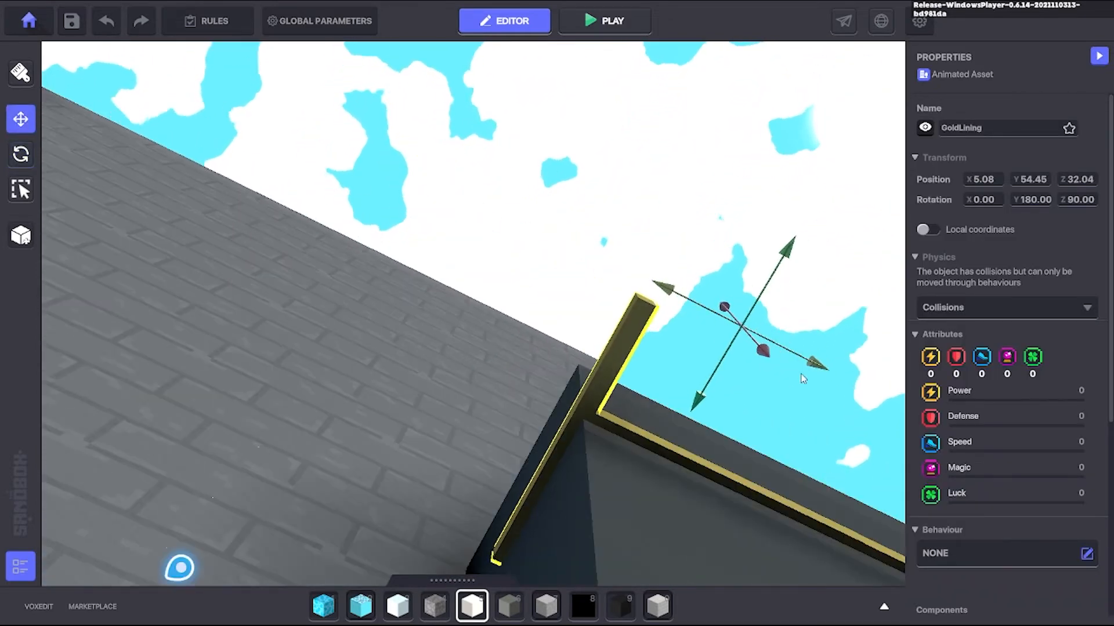
pyautogui.moveTo(783, 255); pyautogui.dragTo(729, 347)
pyautogui.click(588, 415)
pyautogui.click(571, 413)
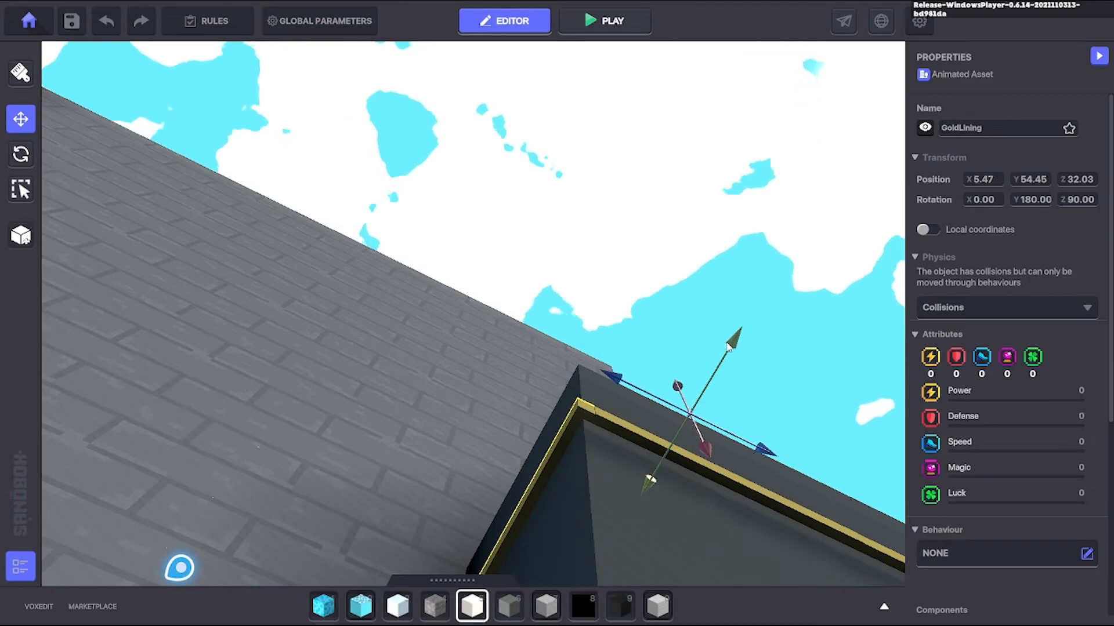
pyautogui.click(729, 347)
# Step: Select GoldLining strips on the front roof edge near the central tower and rotate them to 270° about Y
pyautogui.moveTo(729, 347); pyautogui.dragTo(465, 231, button='right')
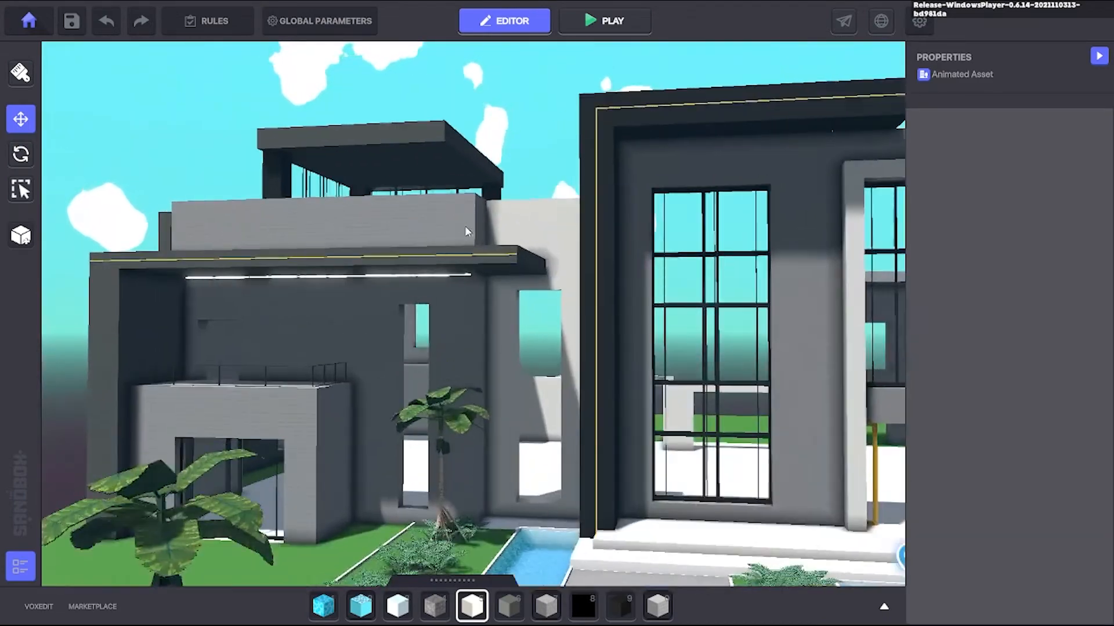
pyautogui.scroll(6, 465, 231)
pyautogui.click(655, 233)
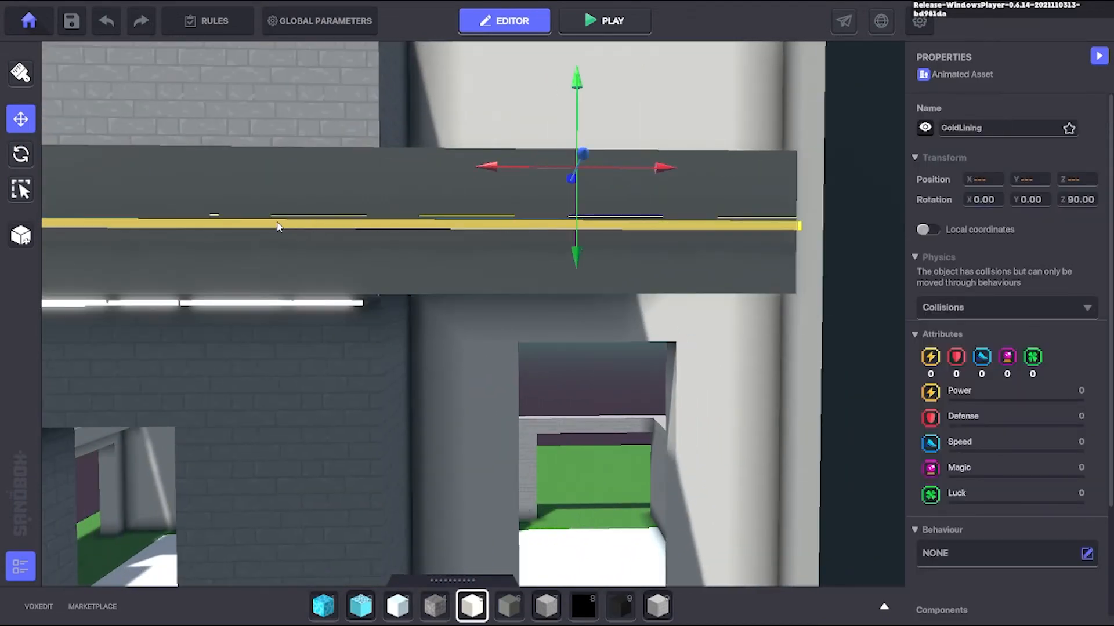
pyautogui.moveTo(278, 226); pyautogui.dragTo(505, 162, button='right')
pyautogui.keyDown('ctrl'); pyautogui.click(273, 205); pyautogui.keyUp('ctrl')
pyautogui.moveTo(444, 279); pyautogui.dragTo(522, 220, button='right')
pyautogui.click(21, 154)
pyautogui.moveTo(696, 116); pyautogui.dragTo(586, 139, button='right')
pyautogui.moveTo(551, 137); pyautogui.dragTo(464, 84)
# Step: Align the rotated GoldLining strips with the roof slab's end edge facing the central tower
pyautogui.click(21, 120)
pyautogui.moveTo(452, 325); pyautogui.dragTo(484, 290, button='right')
pyautogui.moveTo(487, 293); pyautogui.dragTo(600, 238)
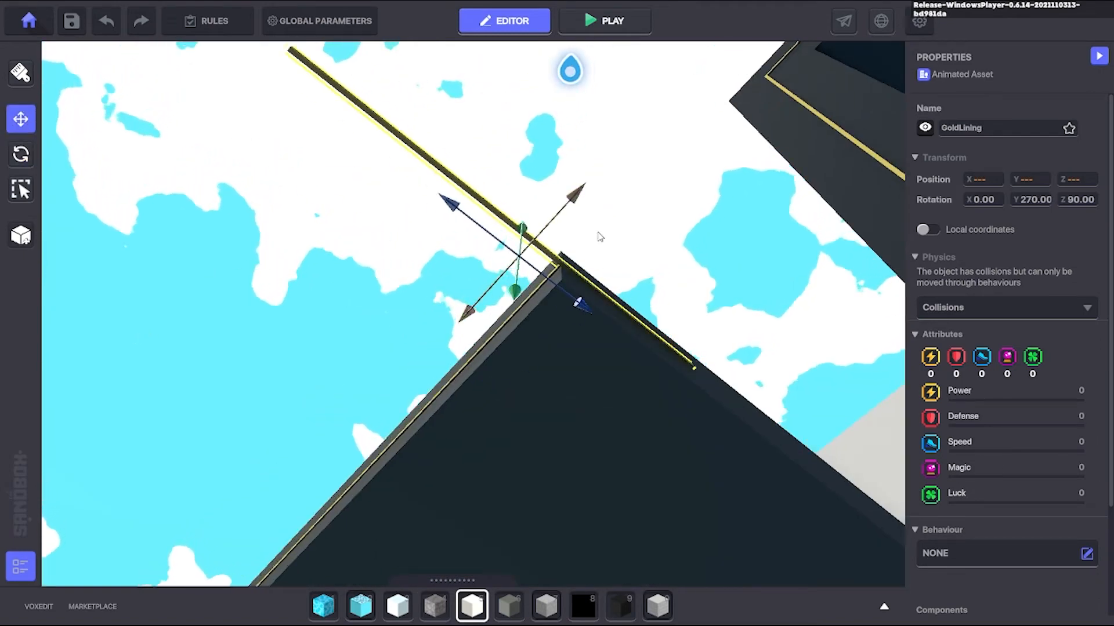
pyautogui.moveTo(600, 237); pyautogui.dragTo(437, 254, button='right')
pyautogui.moveTo(437, 254); pyautogui.dragTo(769, 49)
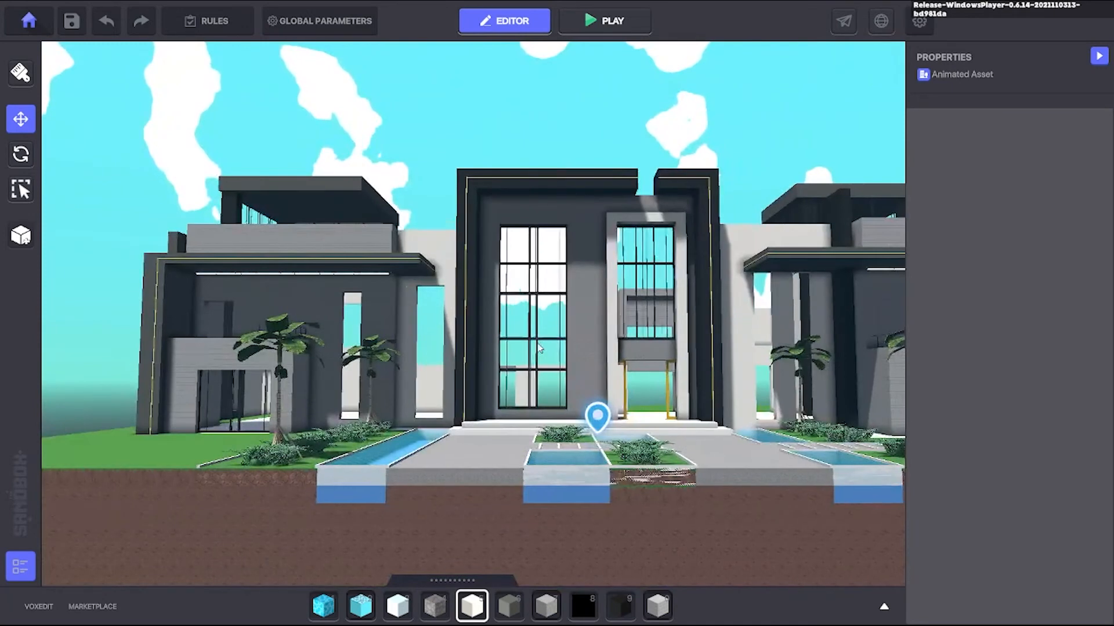
pyautogui.moveTo(540, 349); pyautogui.dragTo(474, 357, button='middle')
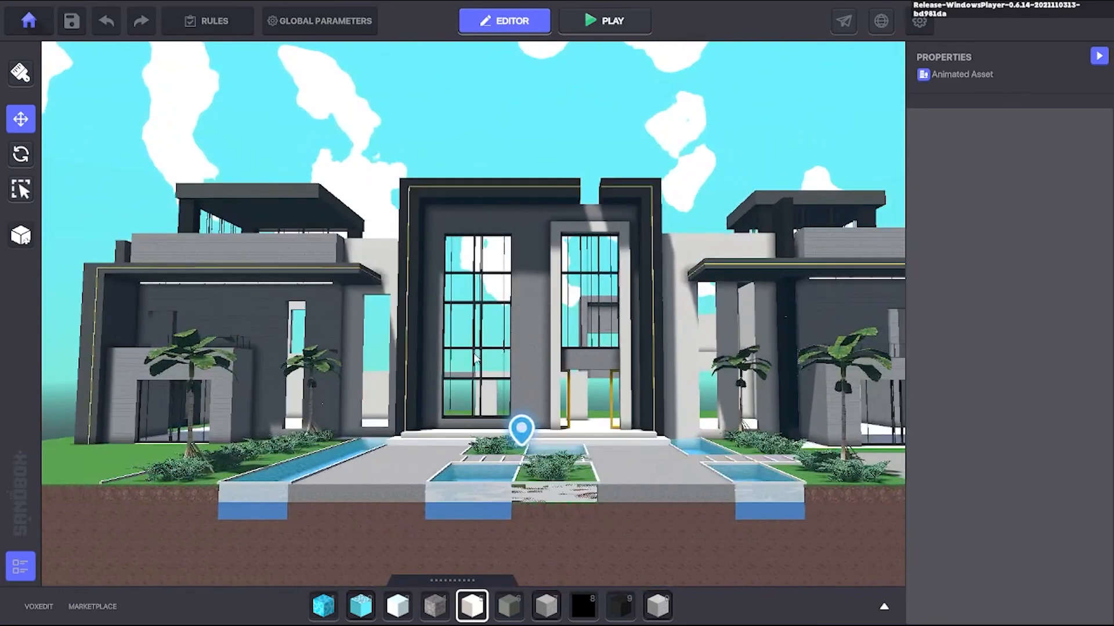